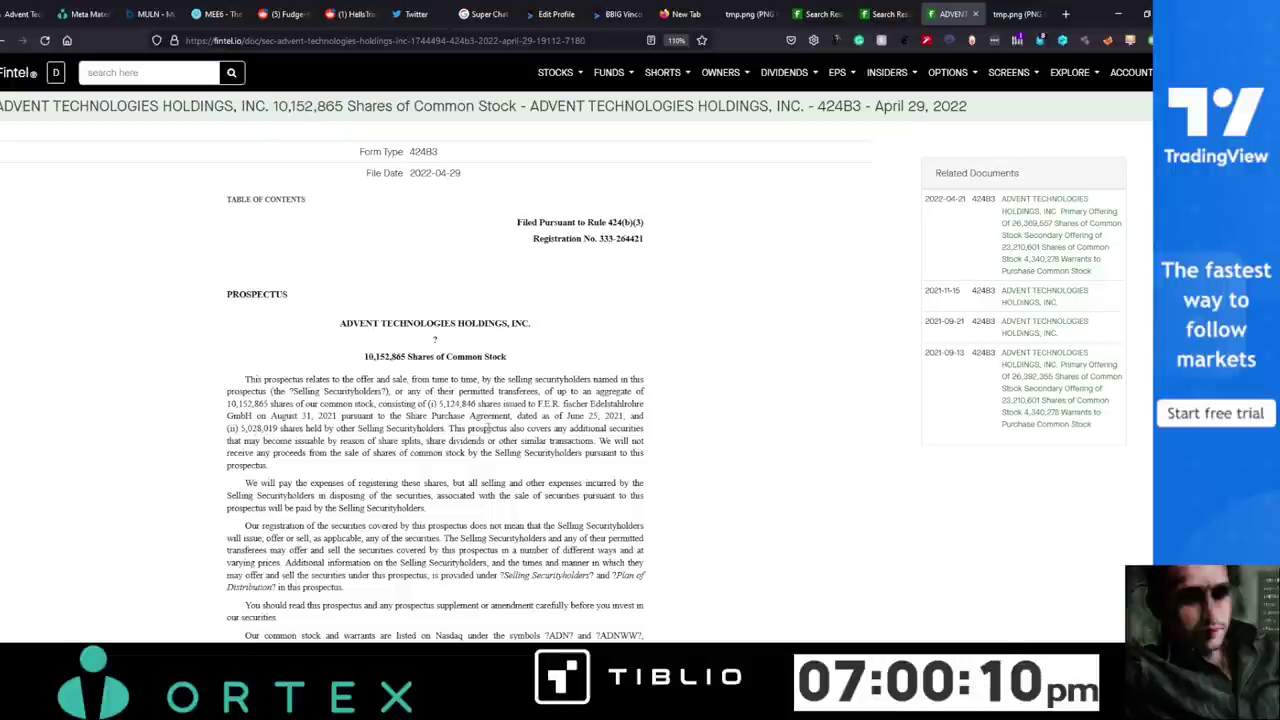
Read the cover page of the Advent Technologies 424B3 prospectus, highlighting the warrants' closing price.
scroll(487, 427, down, 1)
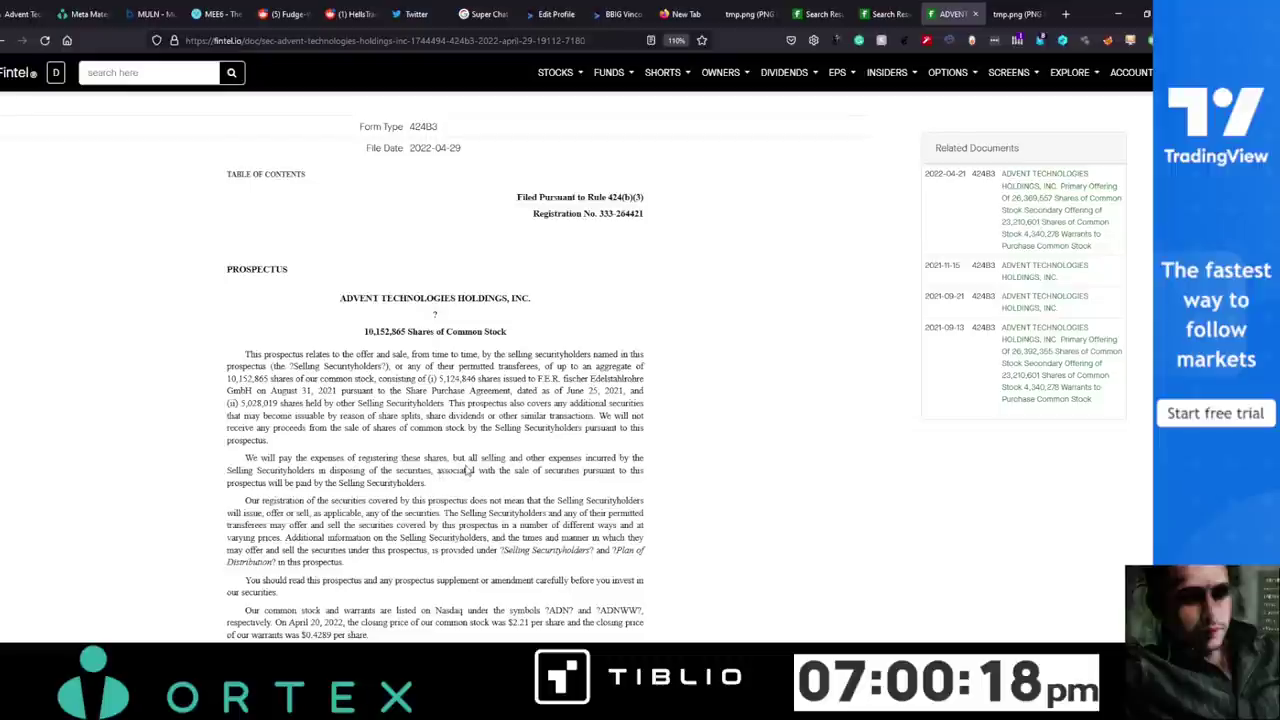
scroll(468, 468, down, 2)
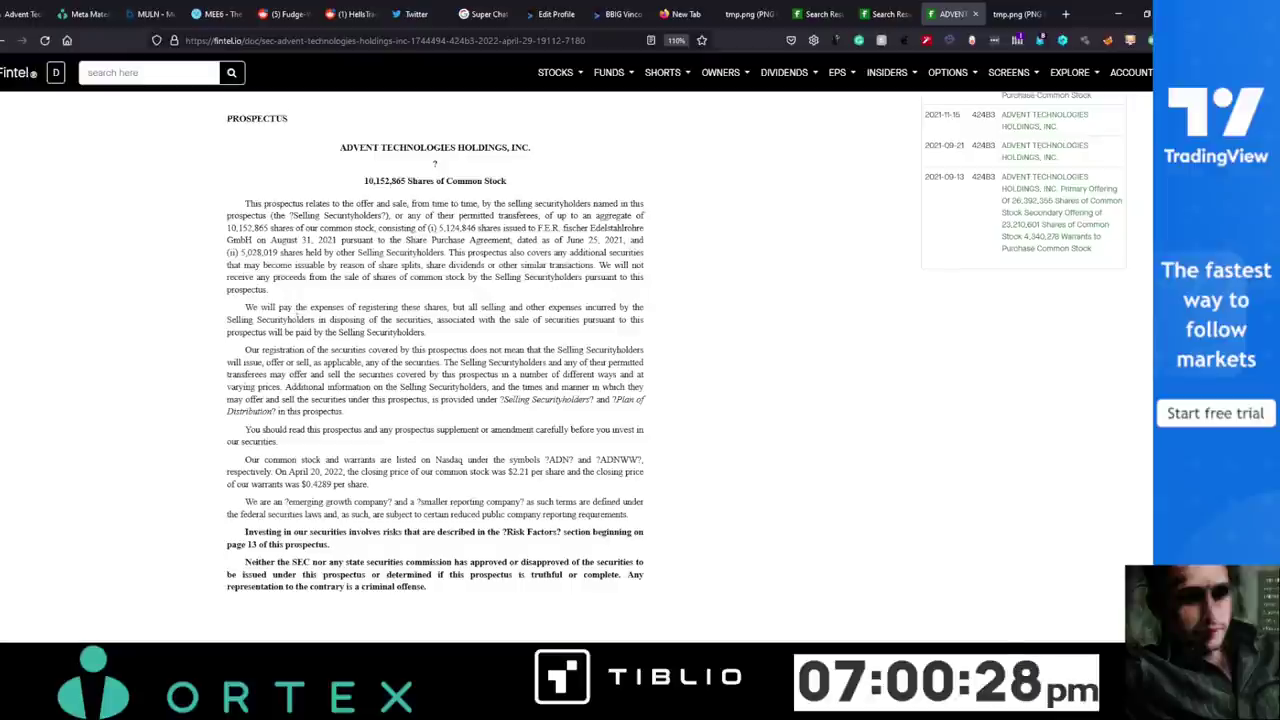
scroll(356, 368, down, 3)
scroll(356, 368, up, 1)
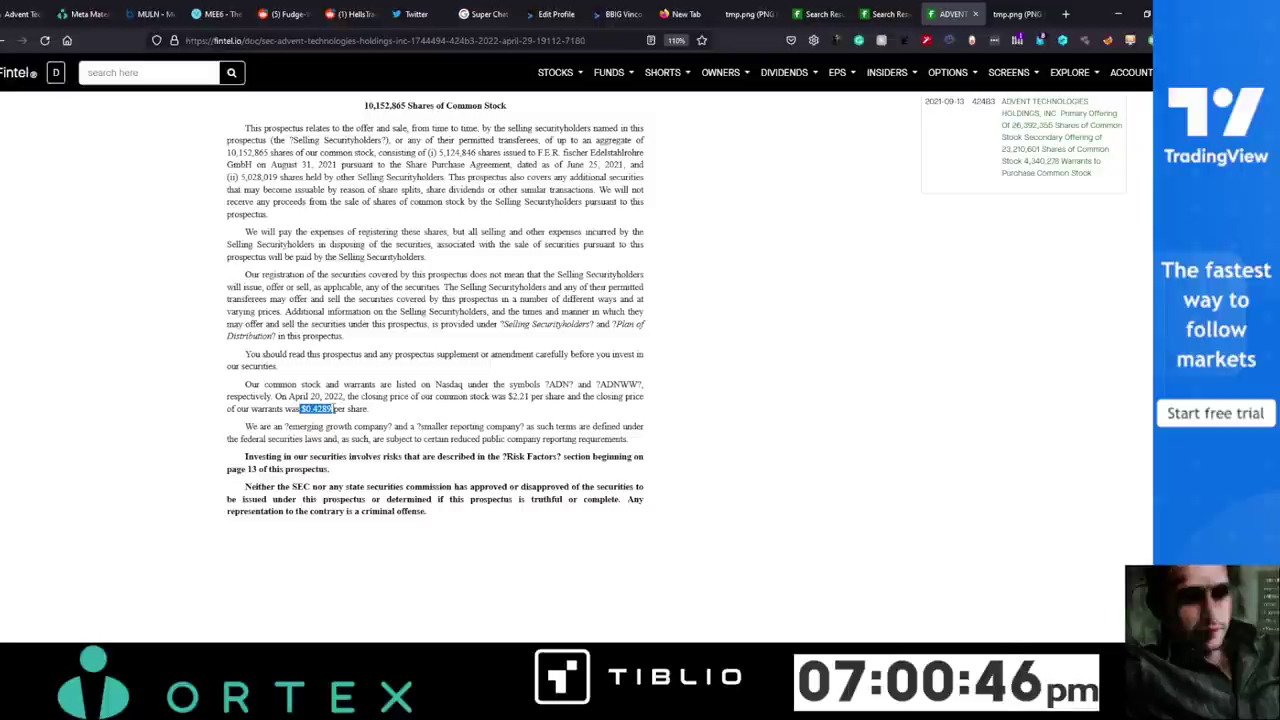
click(336, 402)
scroll(349, 418, down, 1)
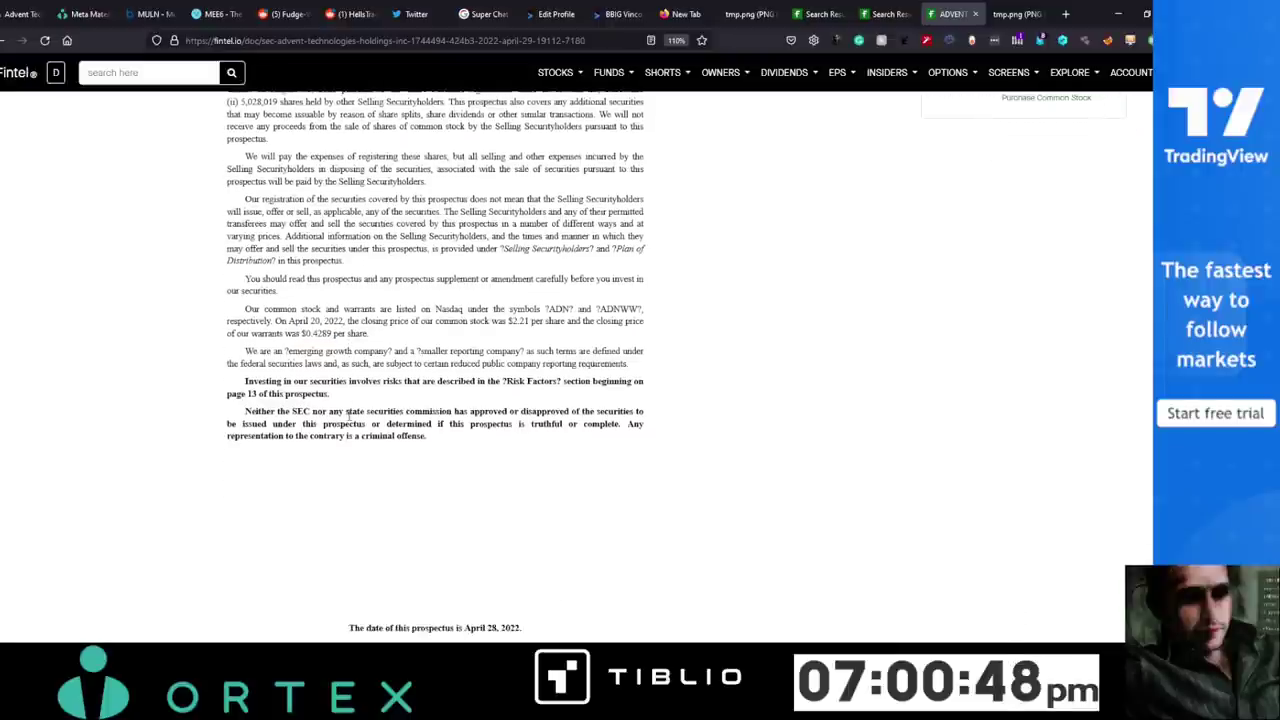
Look through the prospectus definitions, background and risk summary to find The Offering section with the share counts.
scroll(349, 418, down, 5)
scroll(285, 389, down, 10)
scroll(174, 311, up, 3)
scroll(169, 446, down, 10)
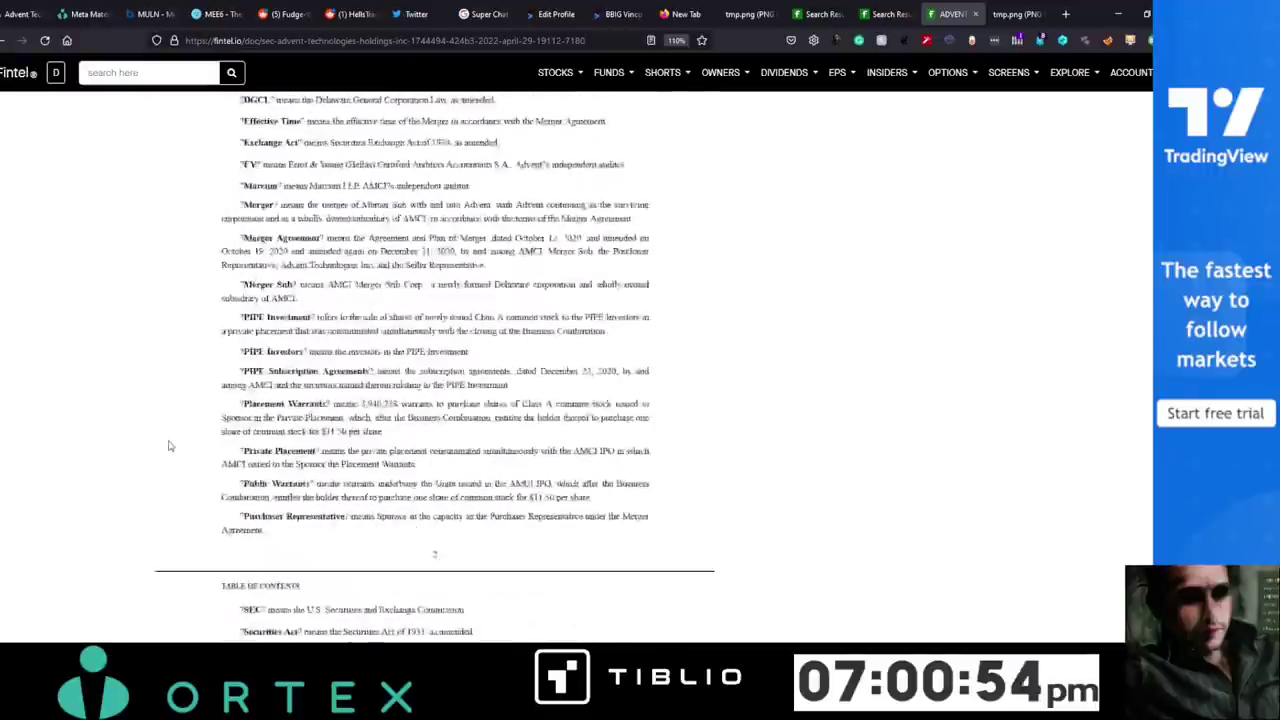
scroll(180, 430, down, 2)
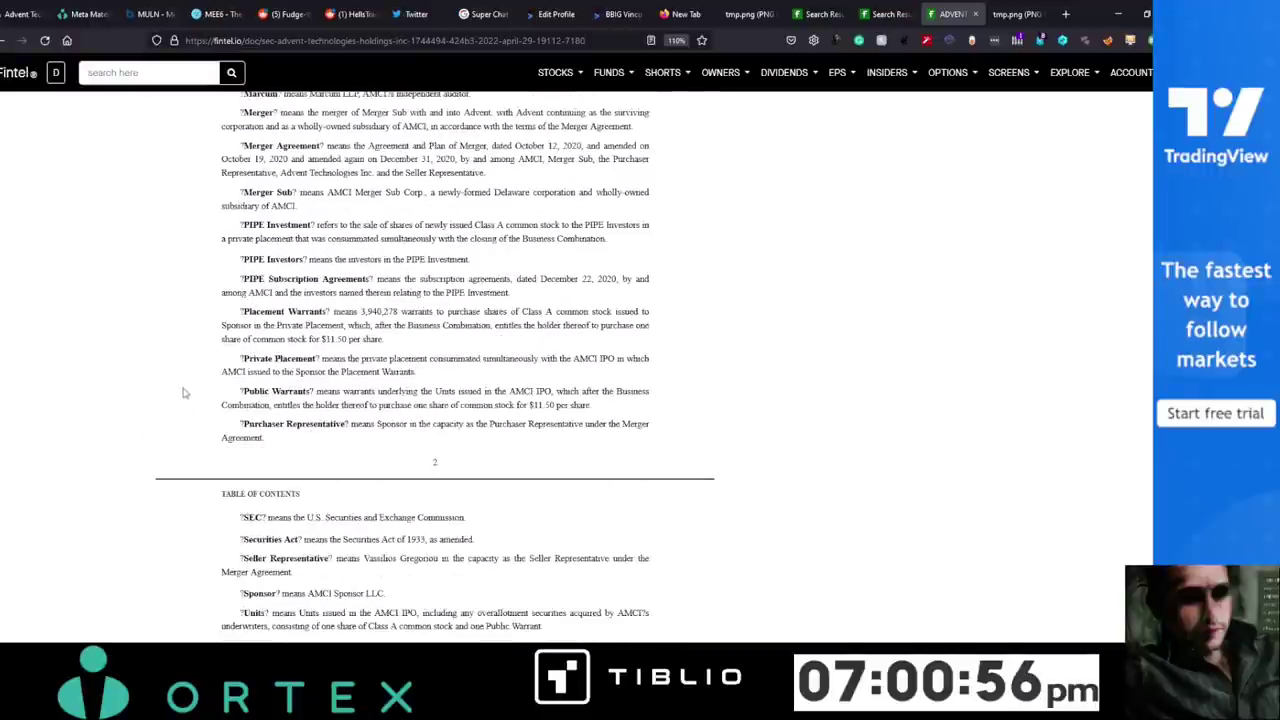
scroll(178, 450, down, 20)
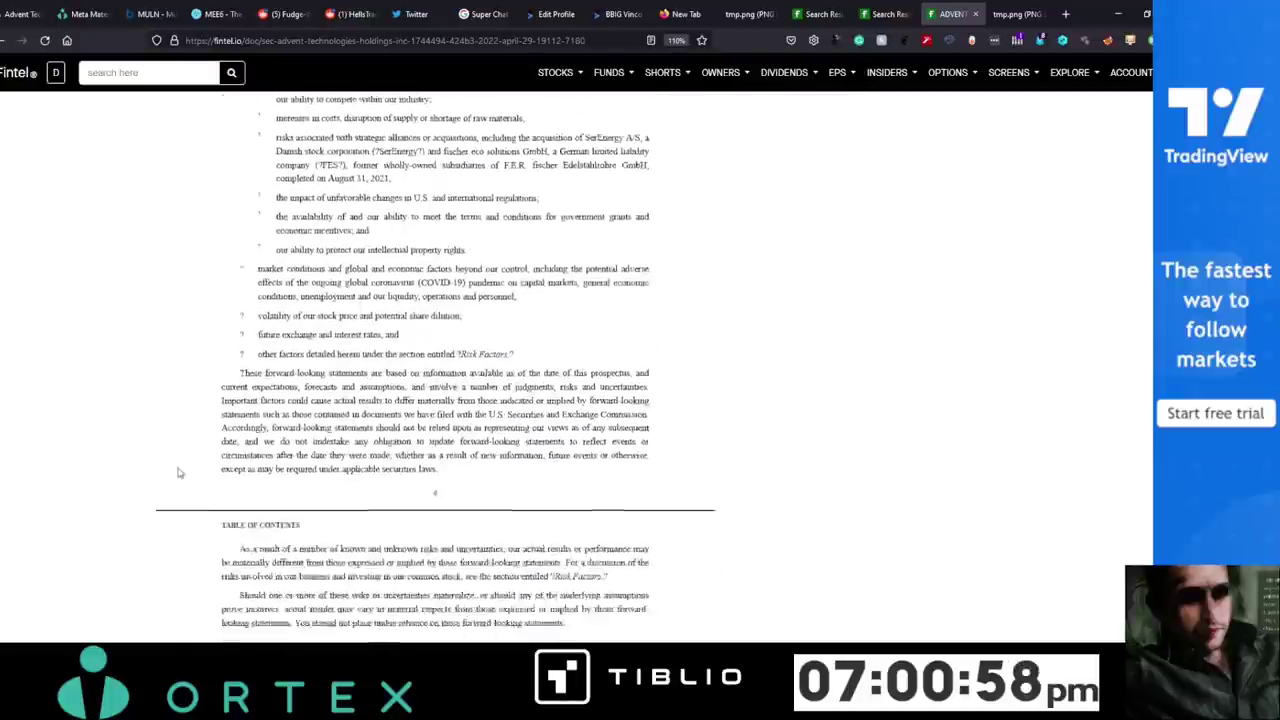
scroll(178, 472, down, 7)
scroll(167, 492, down, 20)
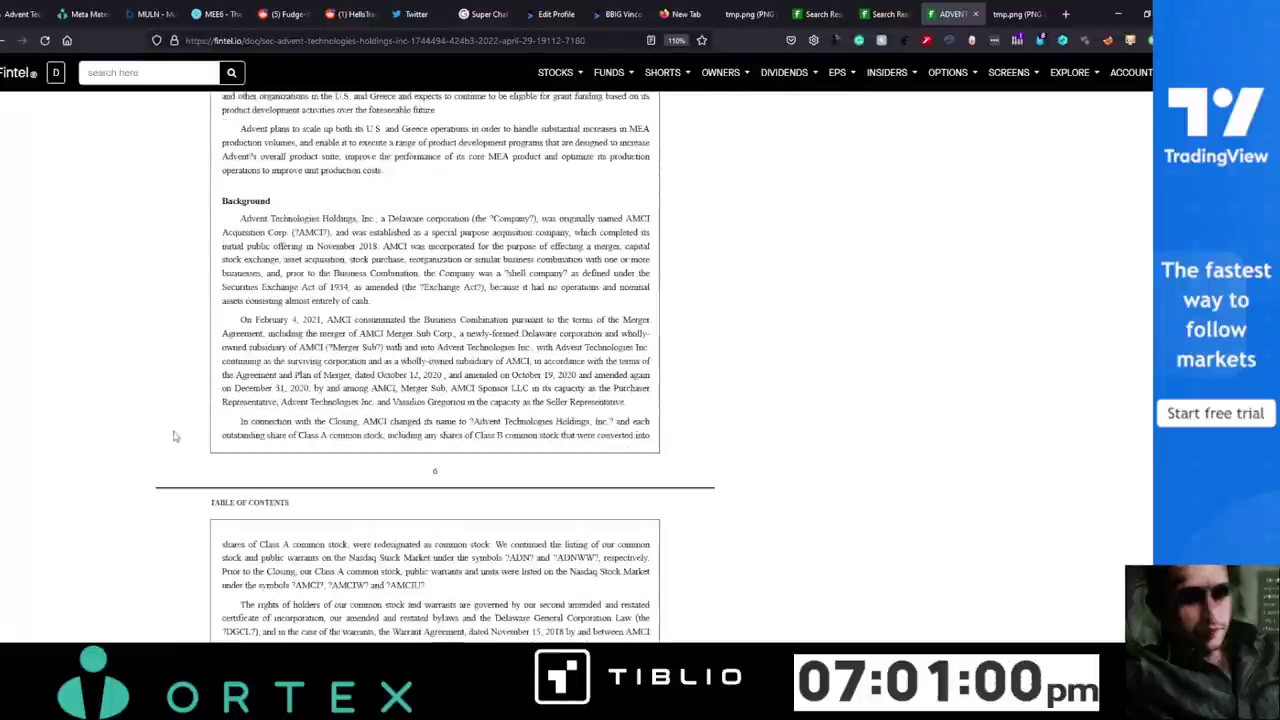
scroll(157, 501, down, 20)
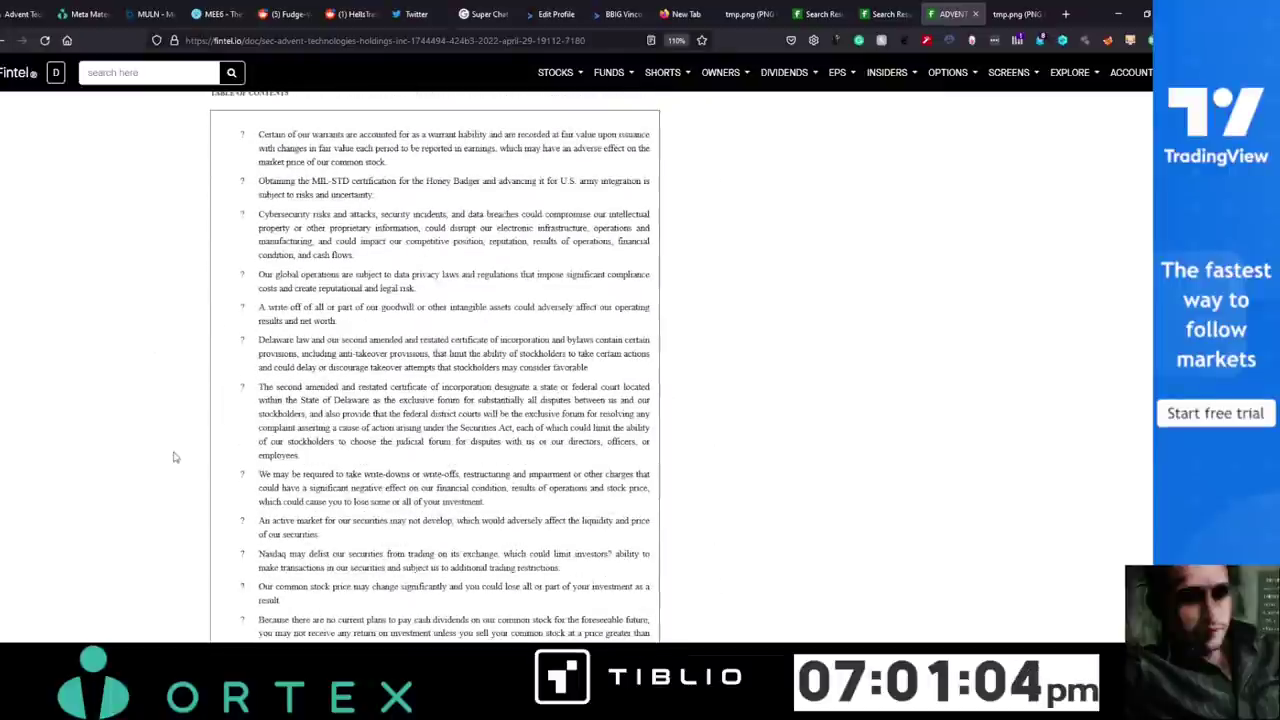
scroll(173, 457, down, 10)
scroll(164, 529, down, 10)
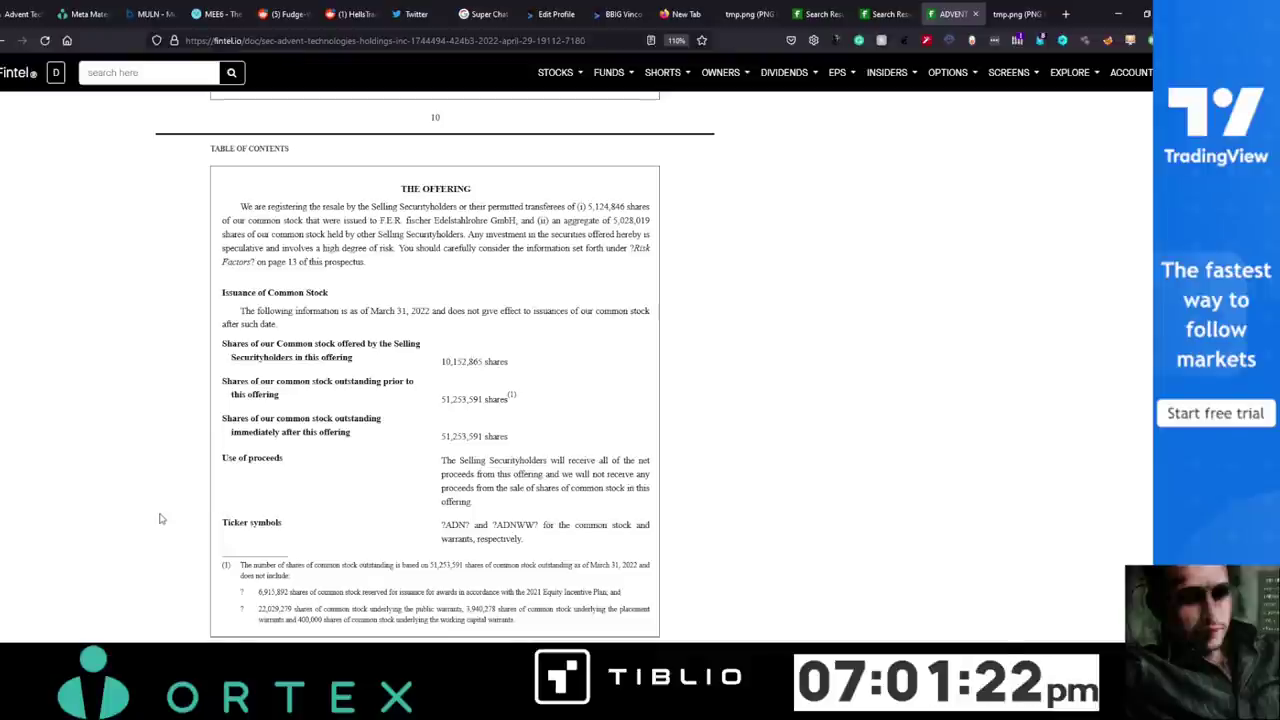
Examine the market price, ticker symbol, holders and dividend policy information in the prospectus.
scroll(150, 455, down, 10)
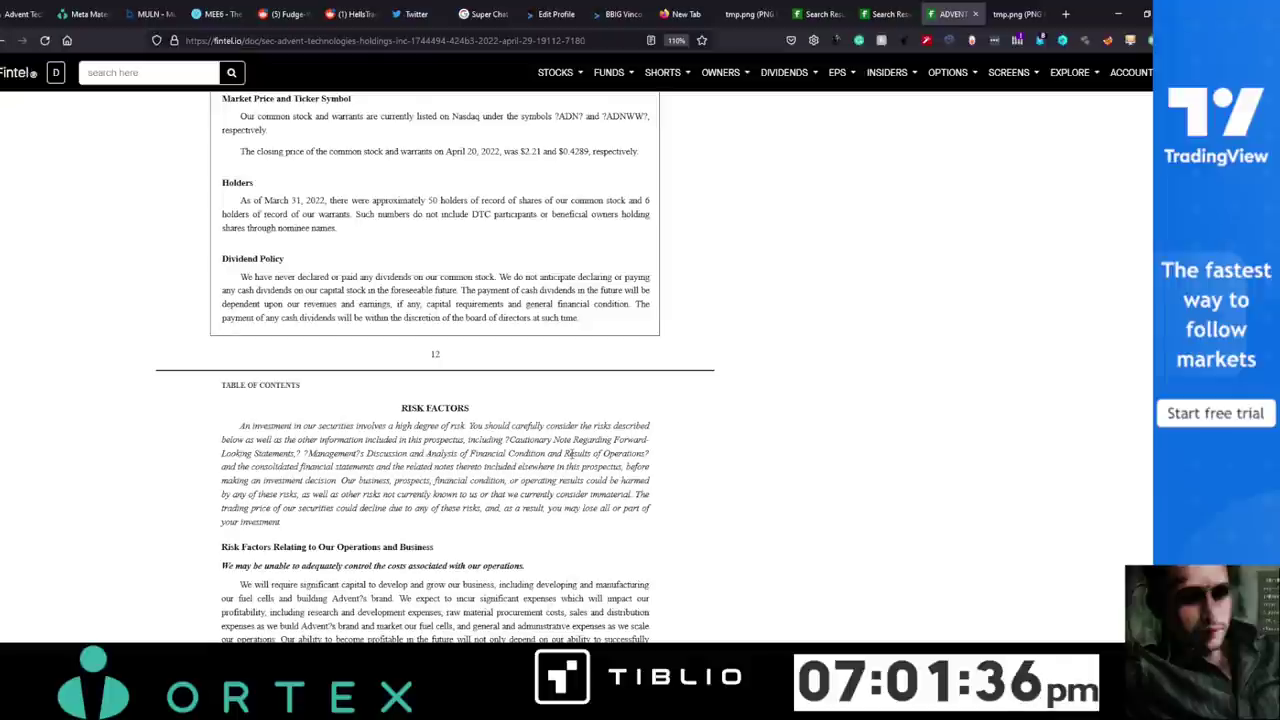
scroll(935, 372, down, 2)
scroll(766, 334, up, 5)
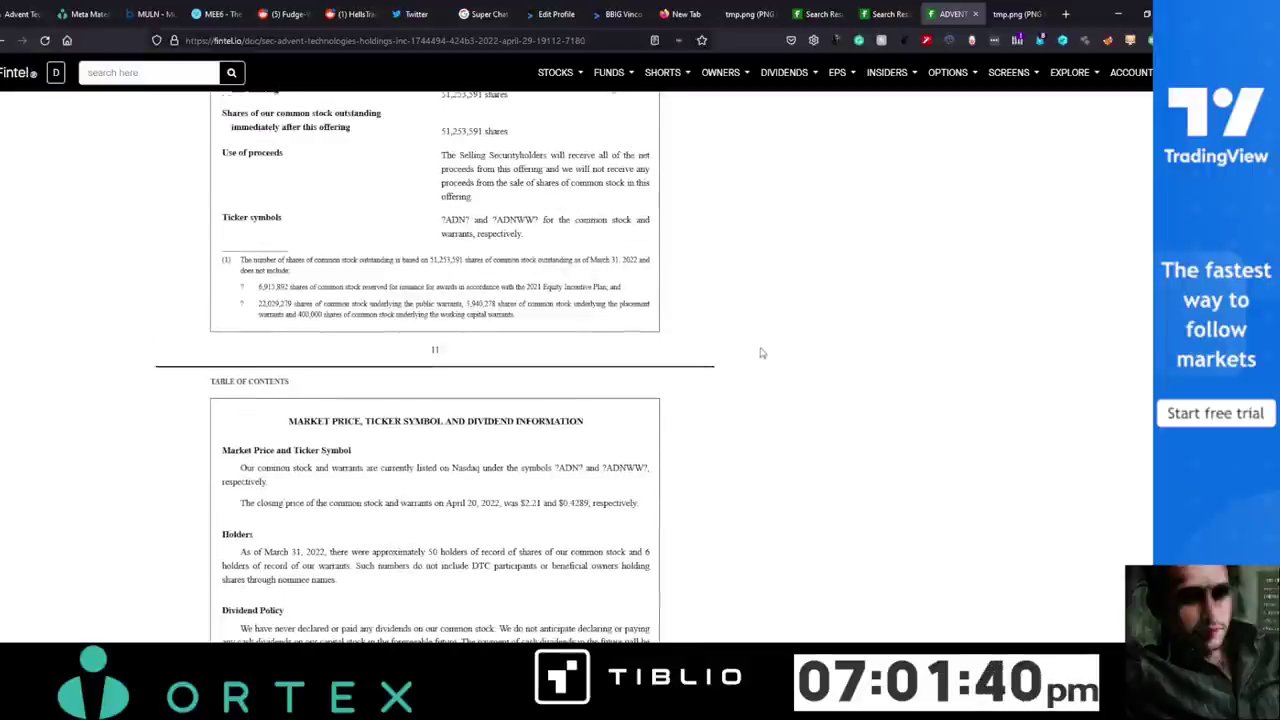
scroll(760, 350, down, 3)
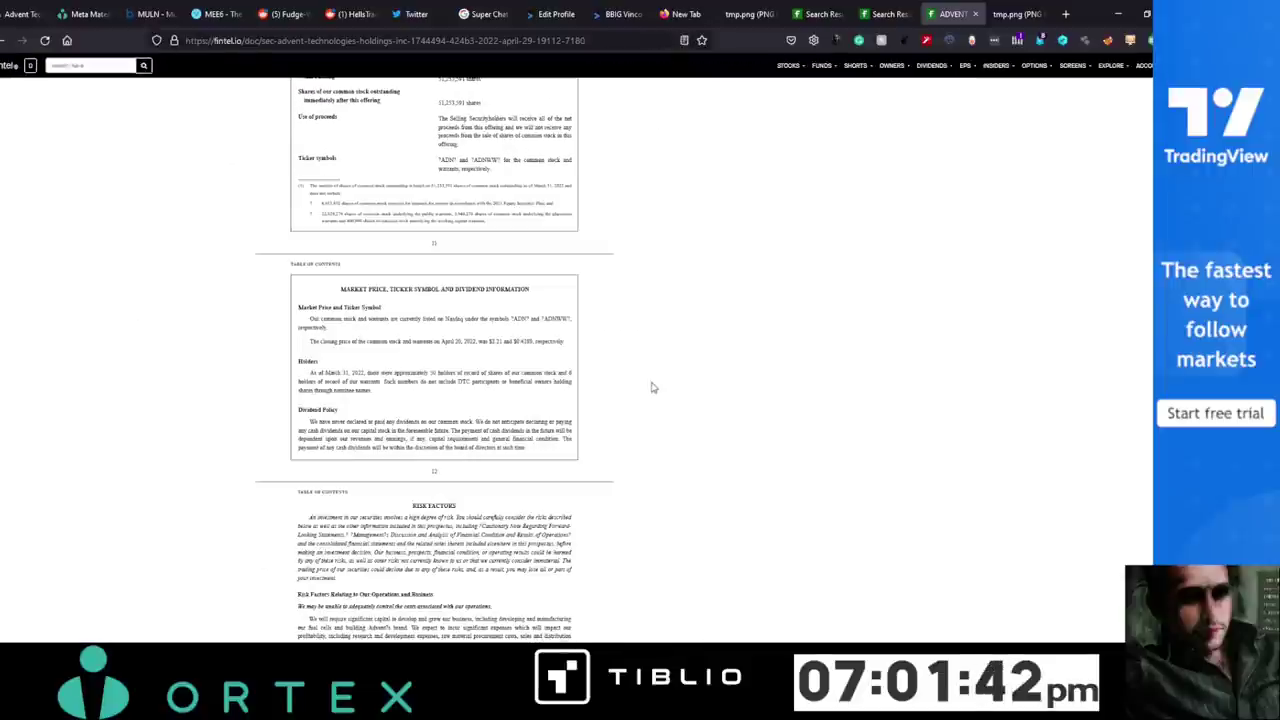
scroll(651, 386, up, 4)
scroll(651, 386, up, 2)
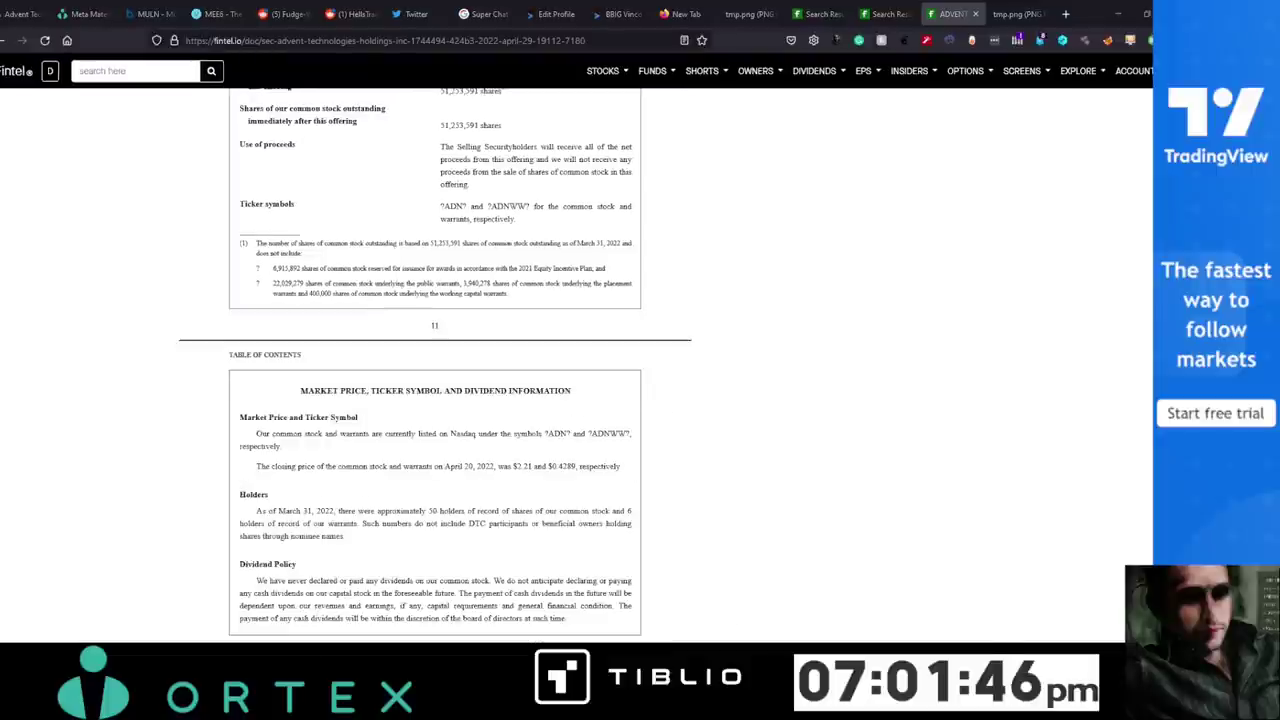
Switch to TradingView and examine the ADN daily chart's descending channel across its longer price history.
key(alt+Tab)
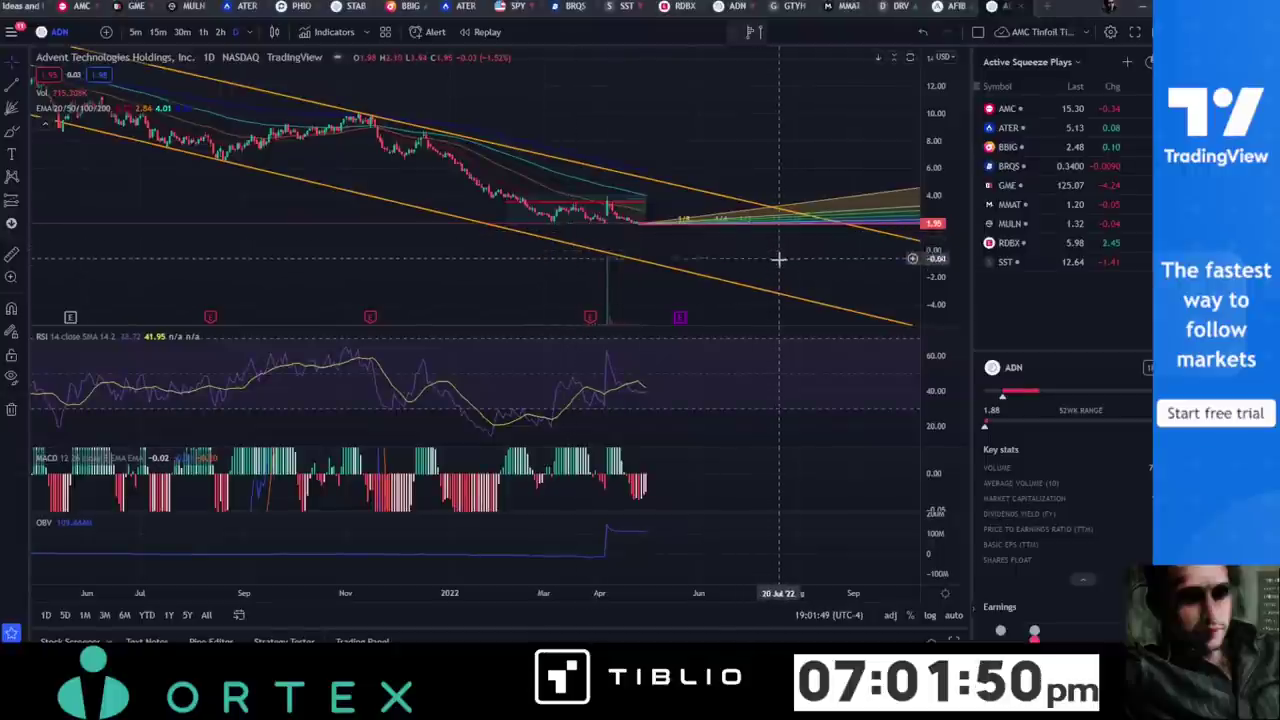
drag(777, 260, 541, 263)
scroll(541, 262, down, 2)
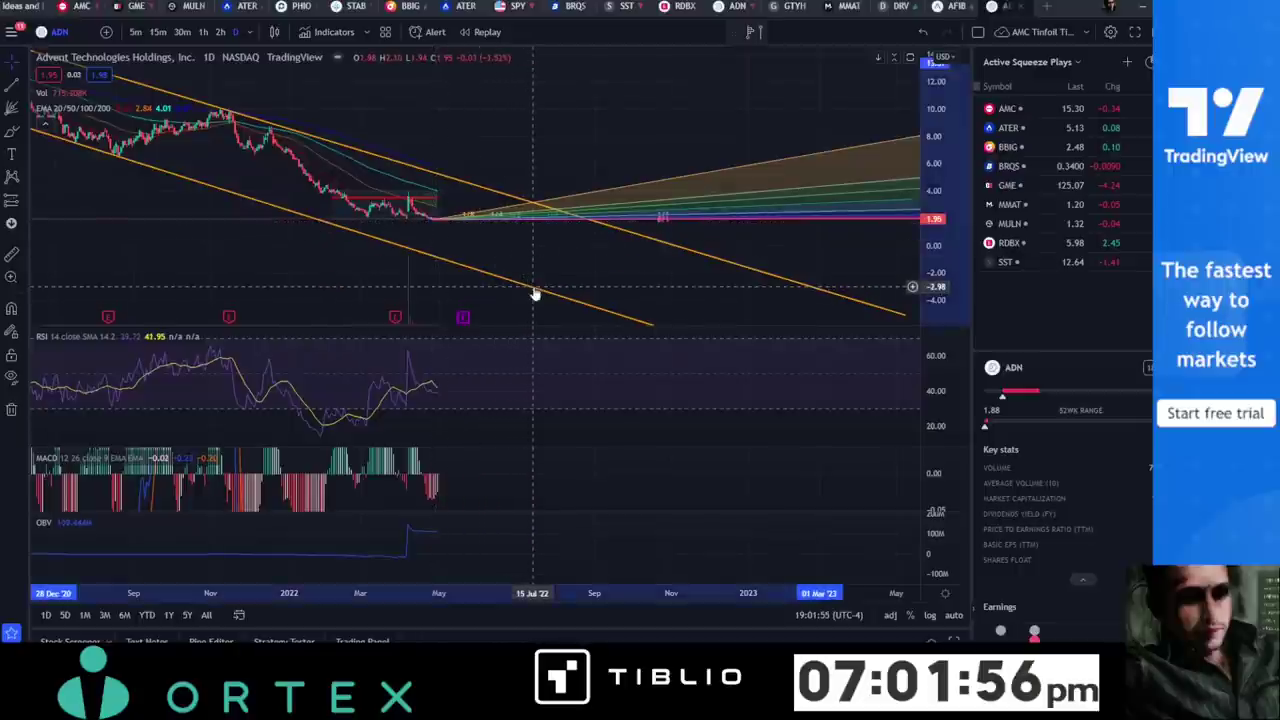
scroll(594, 257, down, 1)
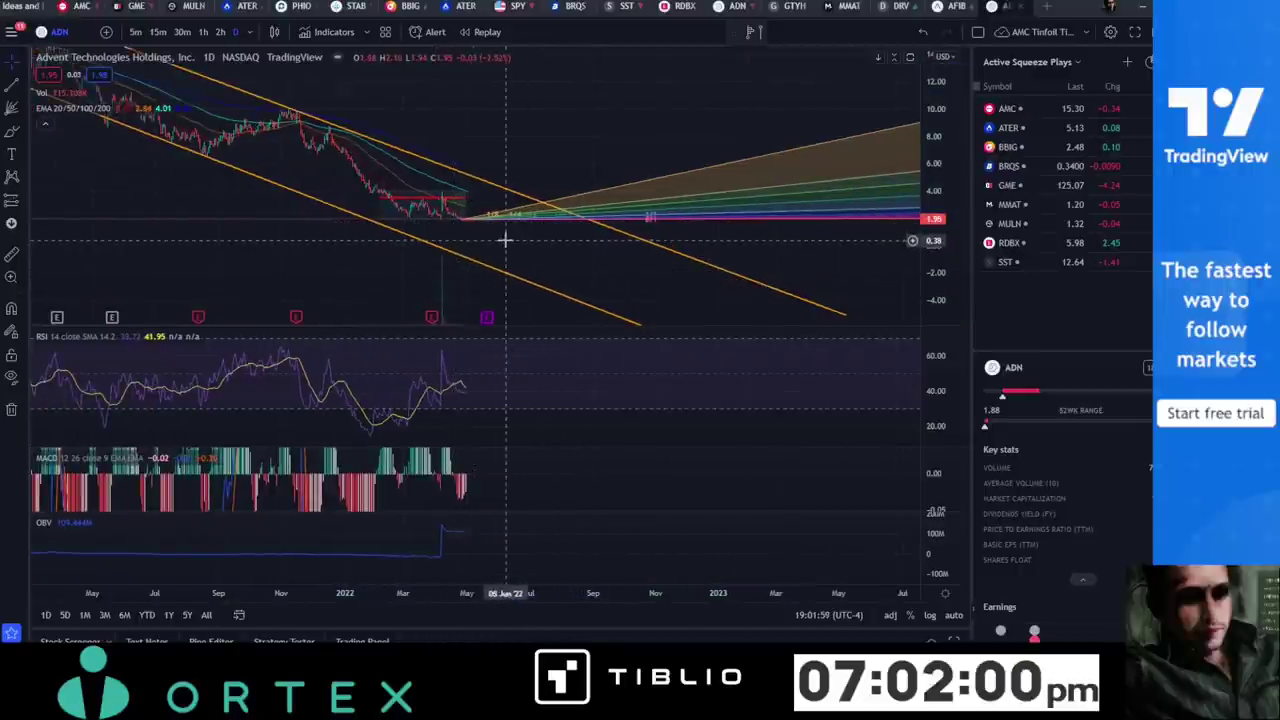
scroll(509, 243, up, 1)
scroll(509, 243, down, 2)
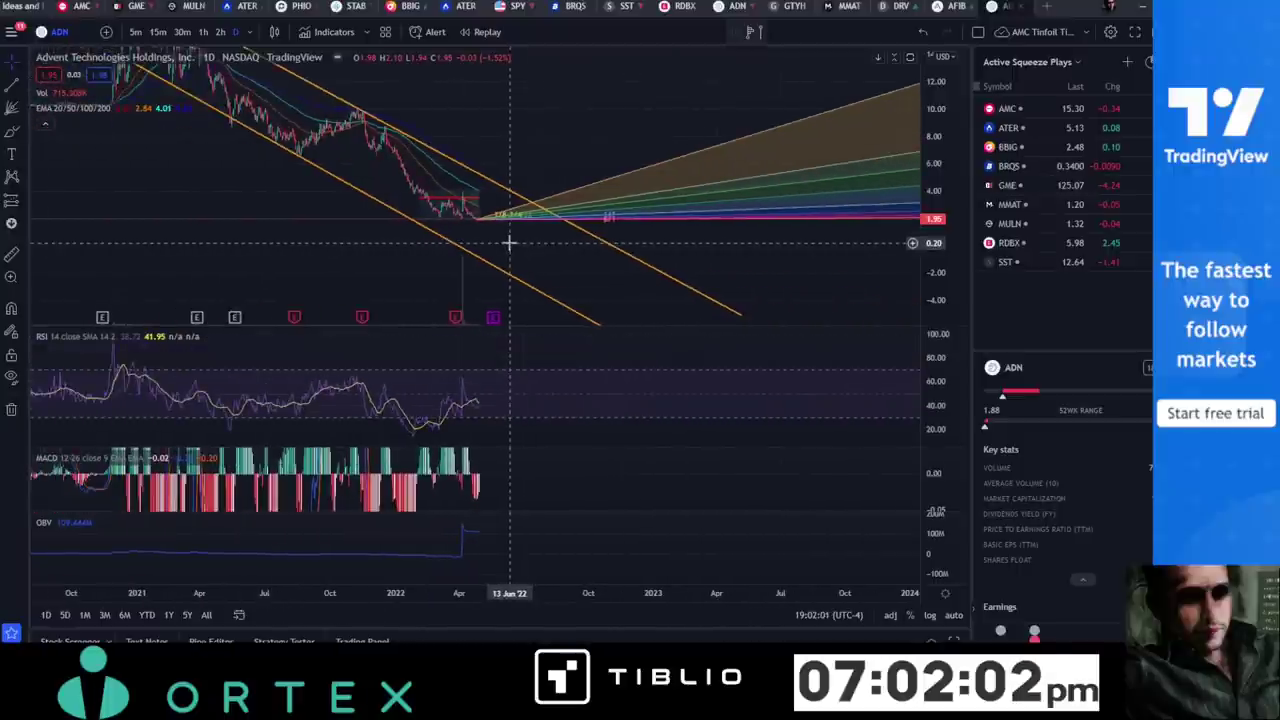
scroll(498, 238, down, 1)
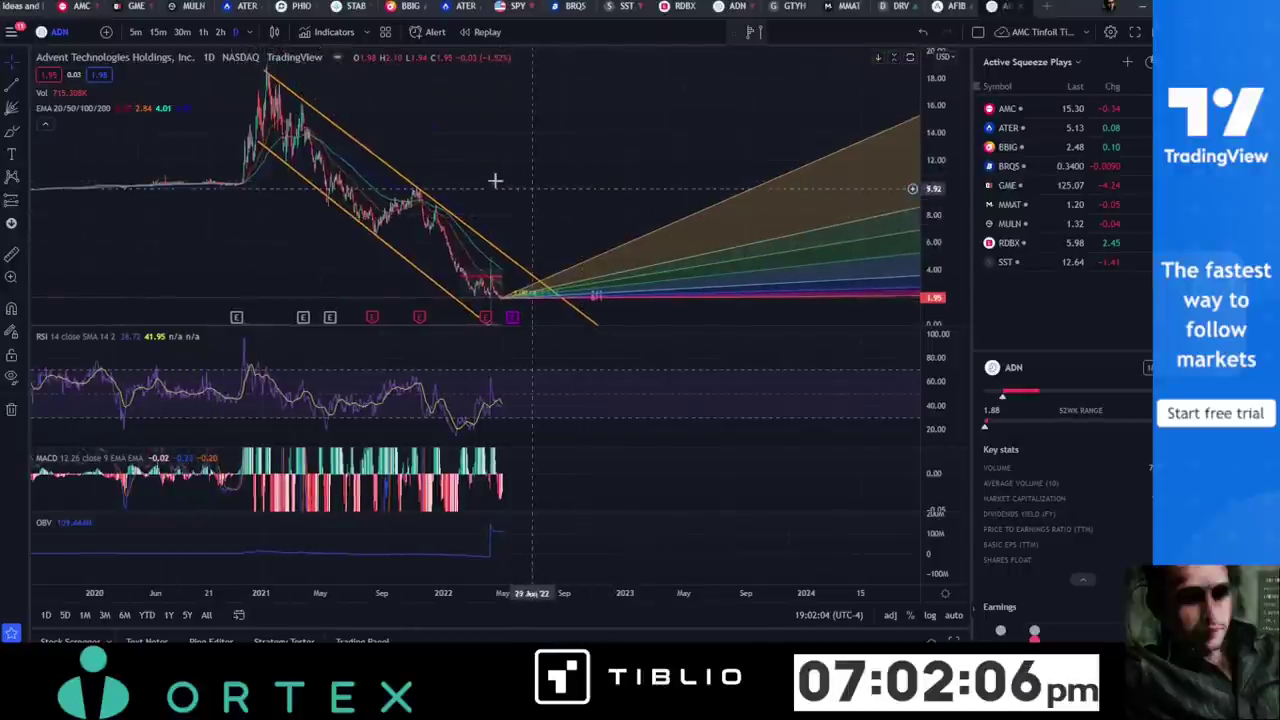
scroll(620, 192, up, 3)
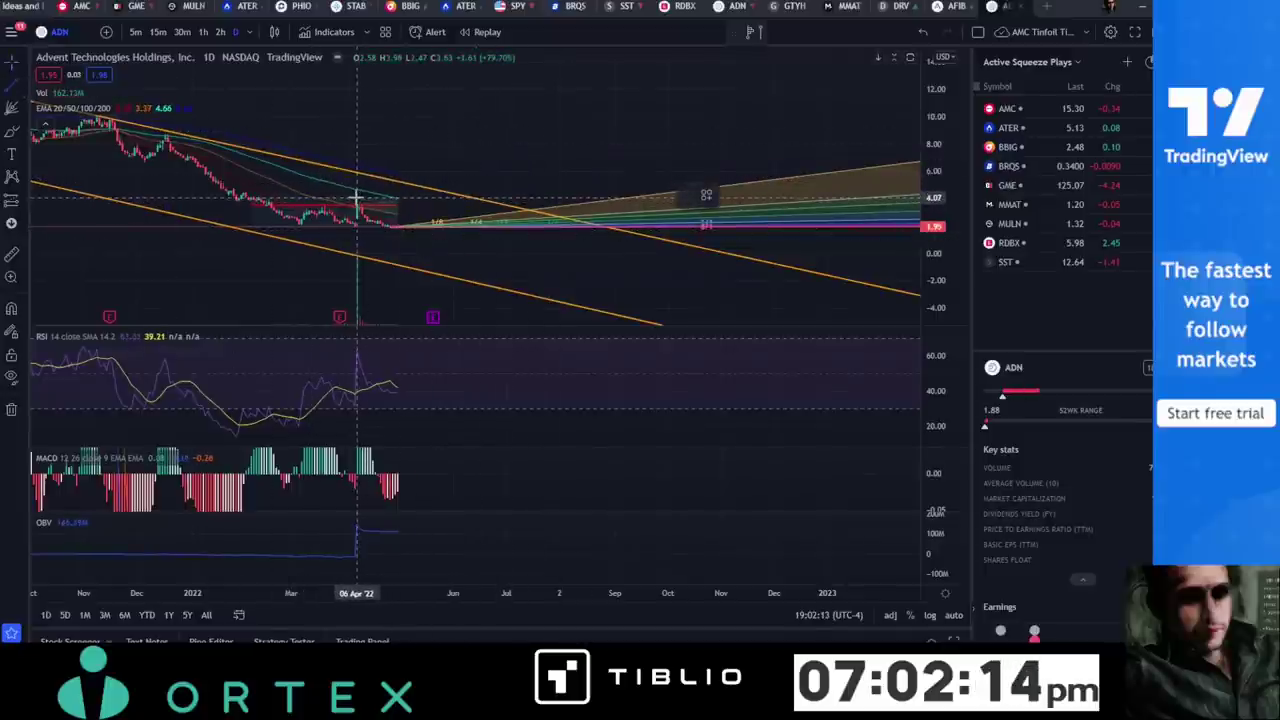
Draw a trend line from the 16 Dec '21 high at about 8.80 to about -3.87 on 29 Sep '22, and delete the coloured fan drawing.
shift+click(165, 133)
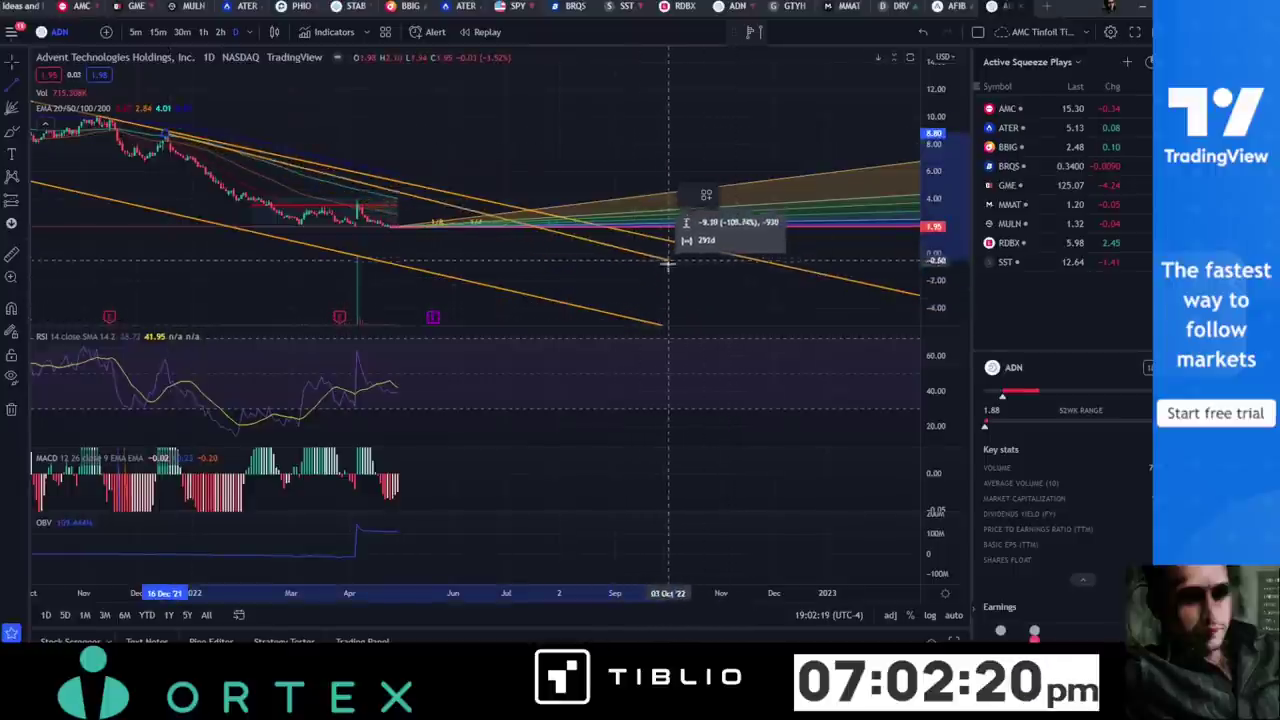
click(663, 305)
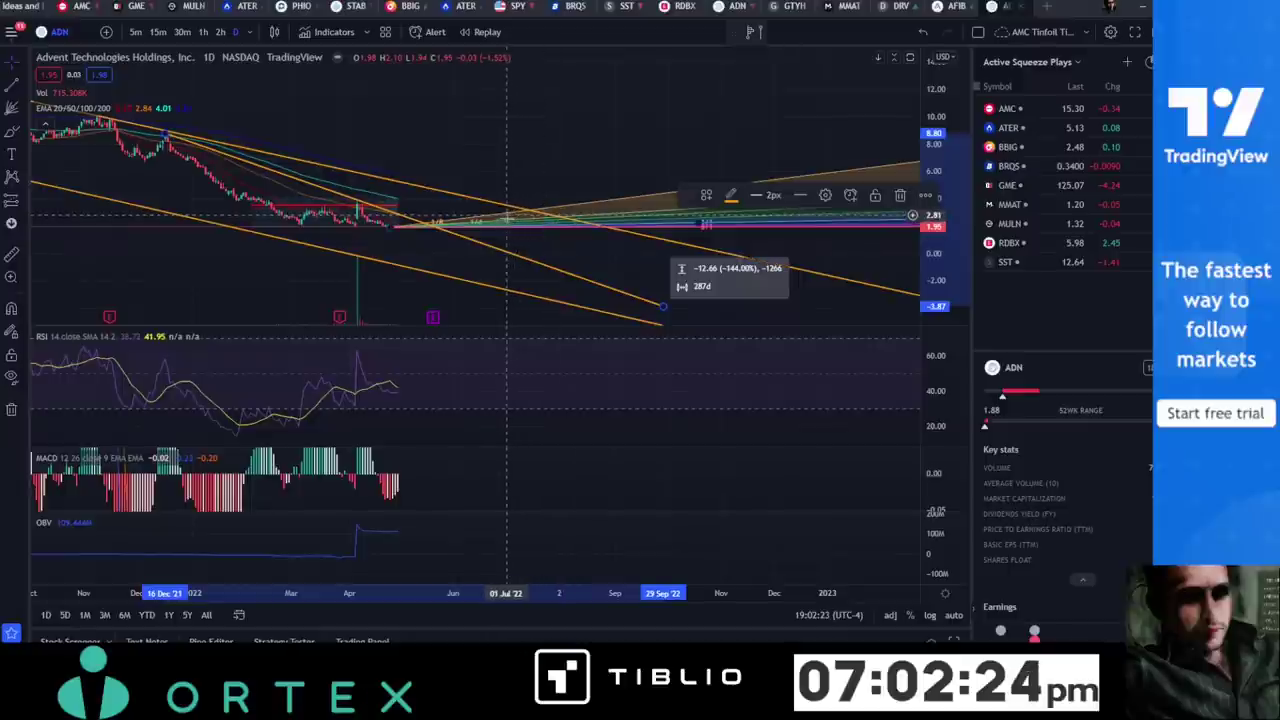
click(508, 227)
key(Delete)
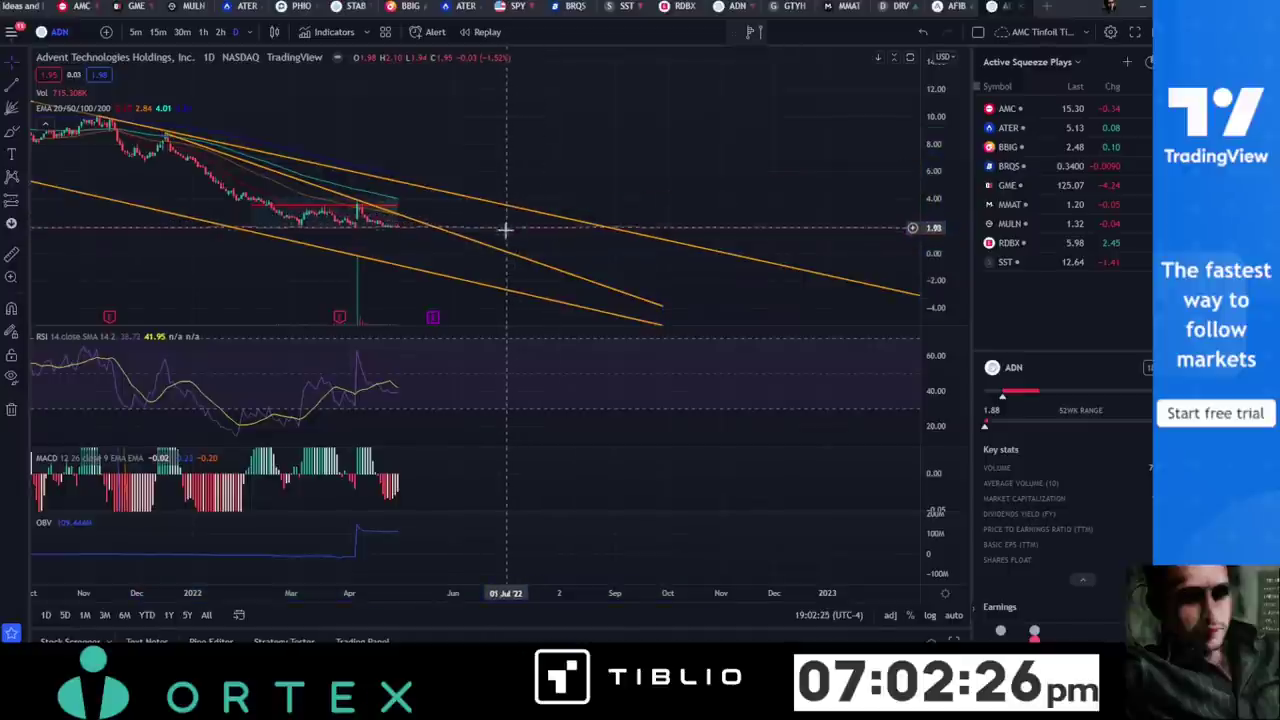
Move the new trend line's end point to about -4.06 on 07 Oct '22.
right_click(450, 240)
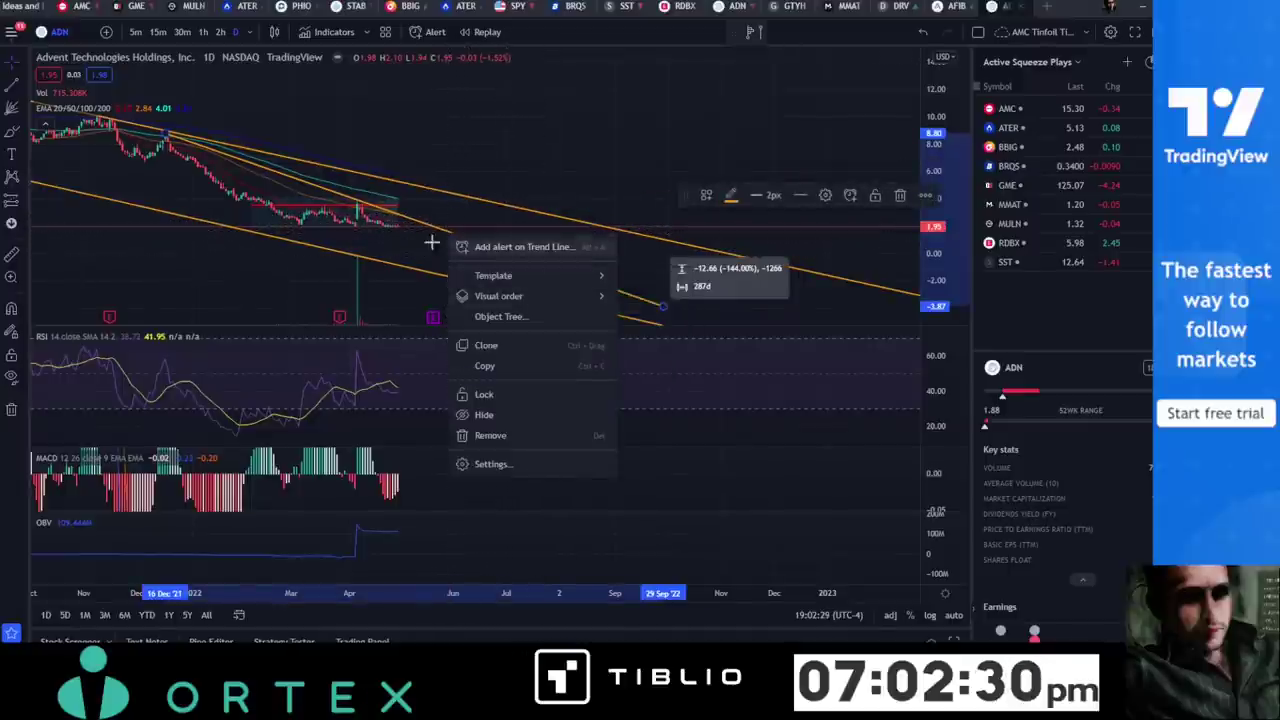
click(429, 208)
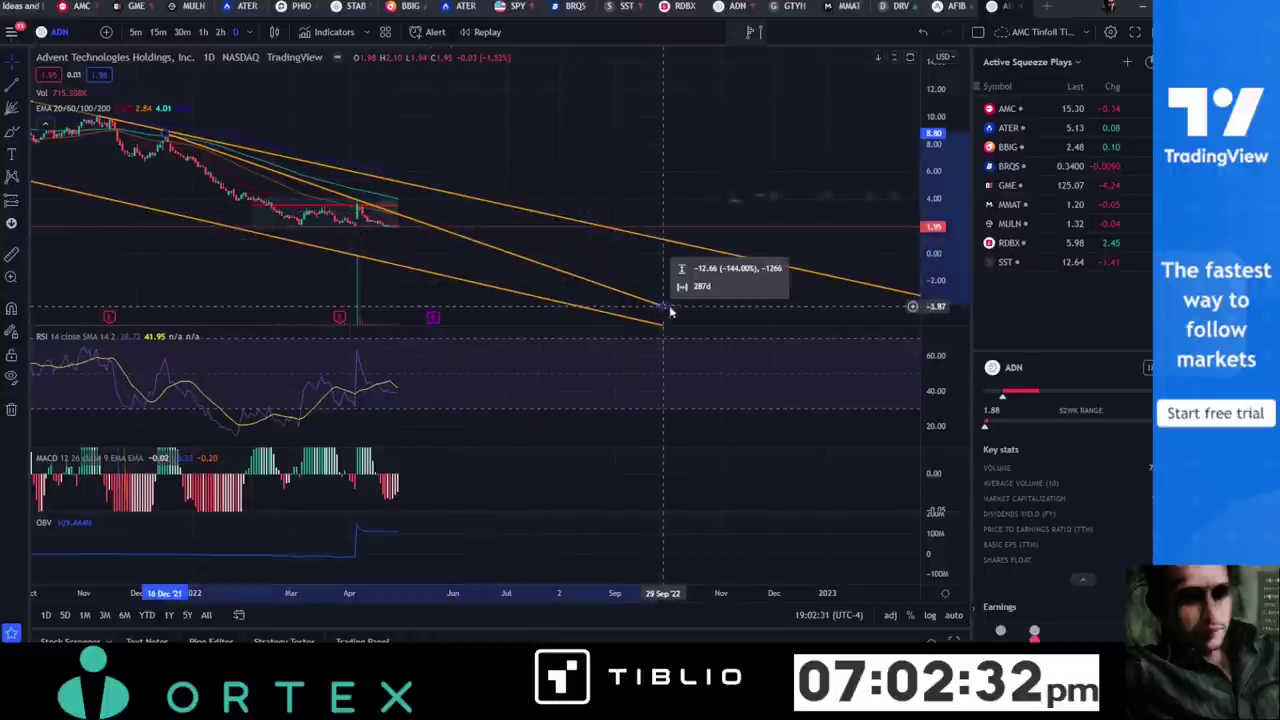
drag(662, 310, 678, 308)
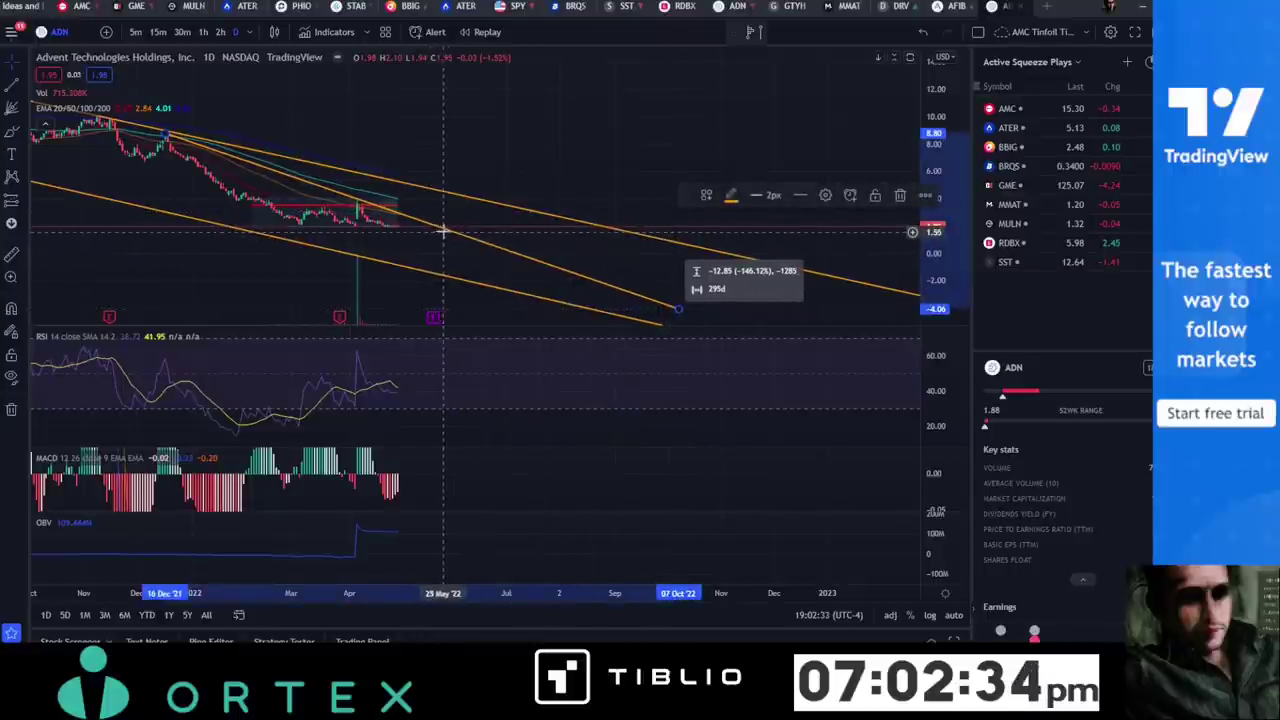
Start an alert for ADN crossing the new trend line, set to trigger Once Per Bar.
right_click(507, 257)
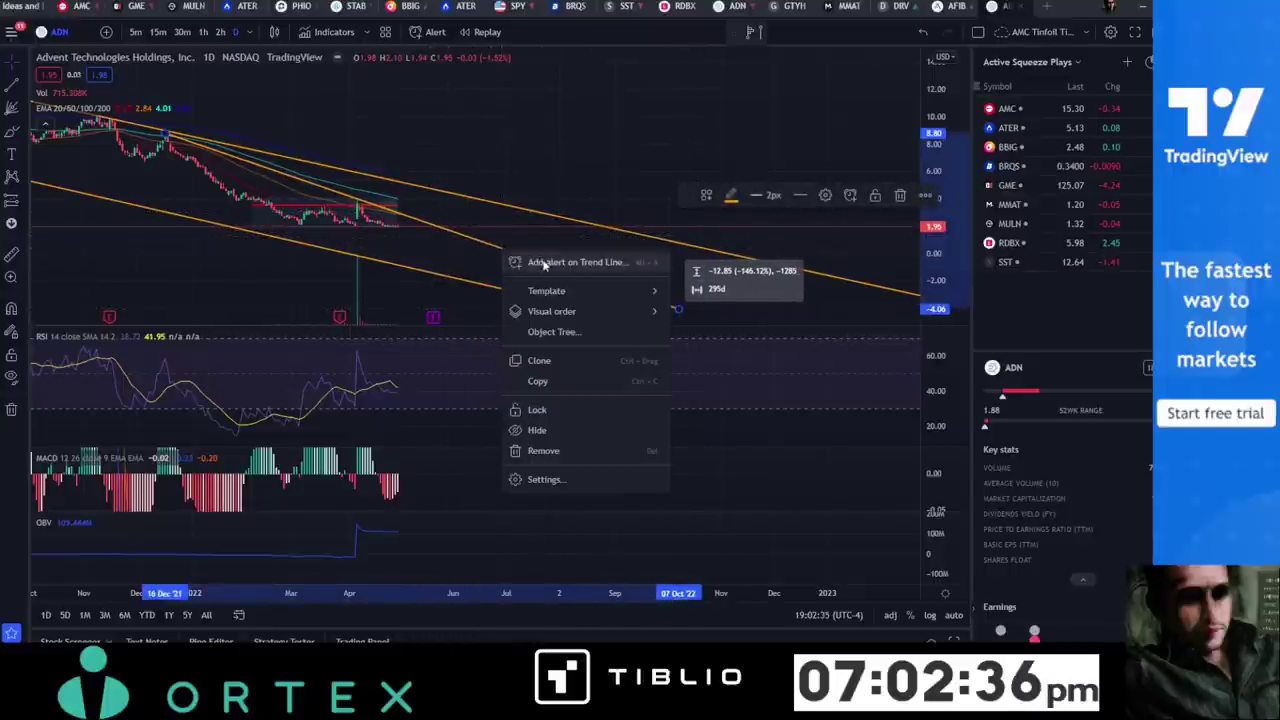
click(544, 263)
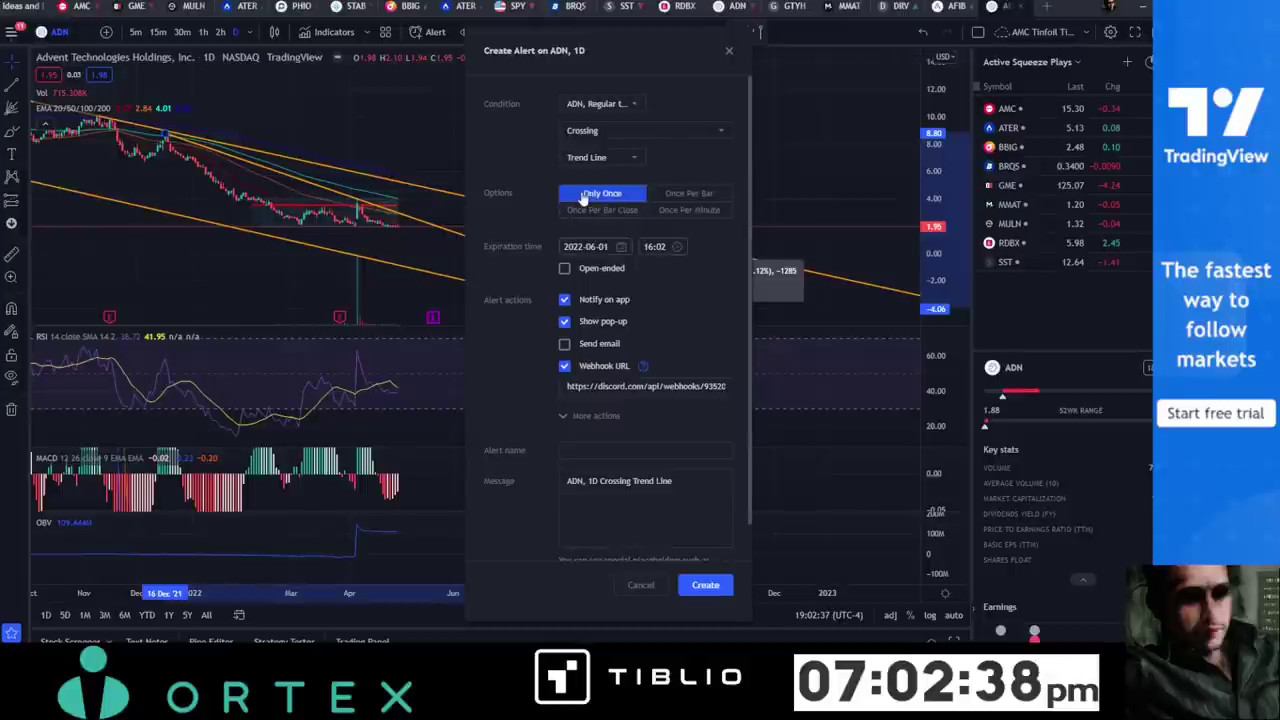
click(689, 193)
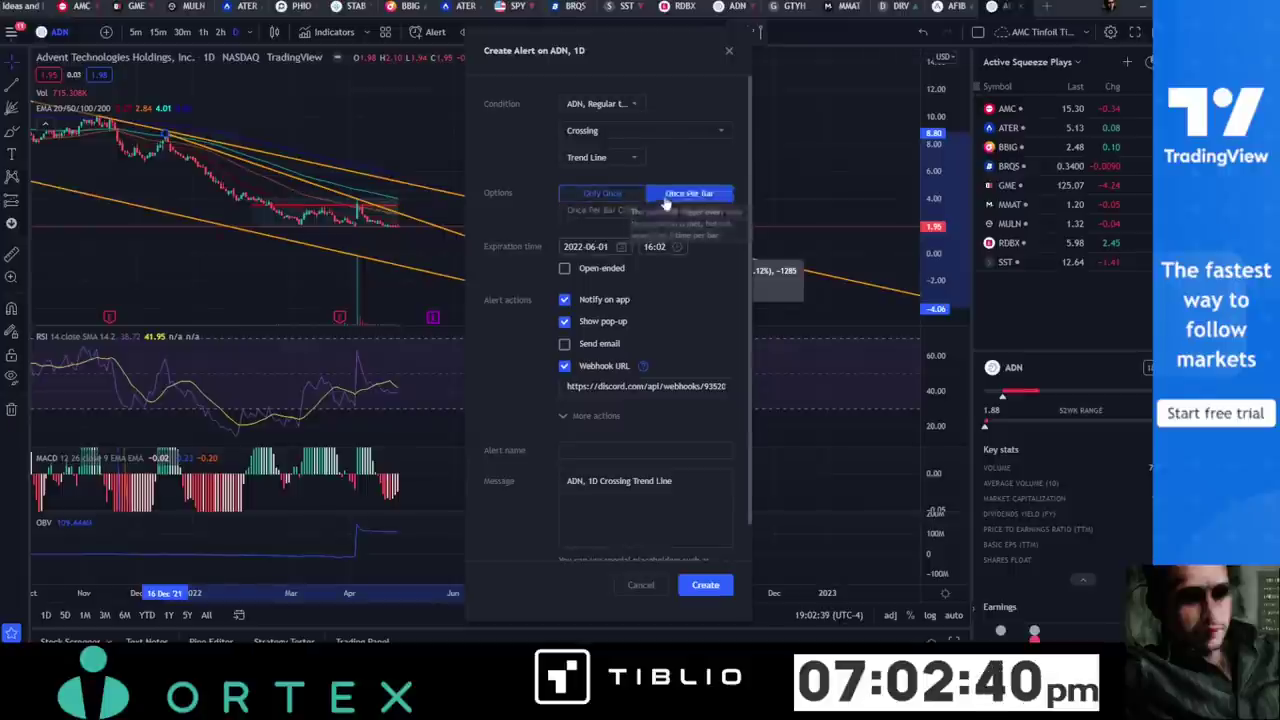
click(670, 498)
key(ctrl+a)
text({"content":"@here {{ticker}} {{close}} Breaking trend to the upside. Buy signal before 12:00 EST Market."})
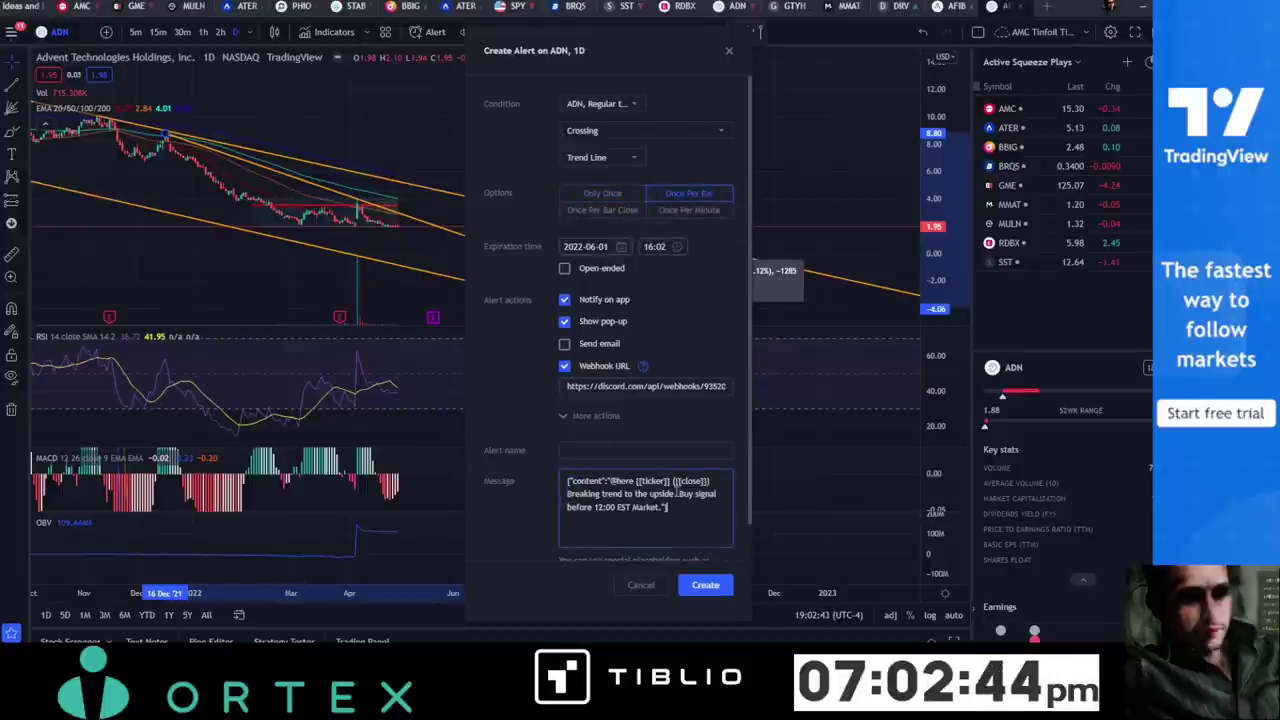
text(on a falling wedge)
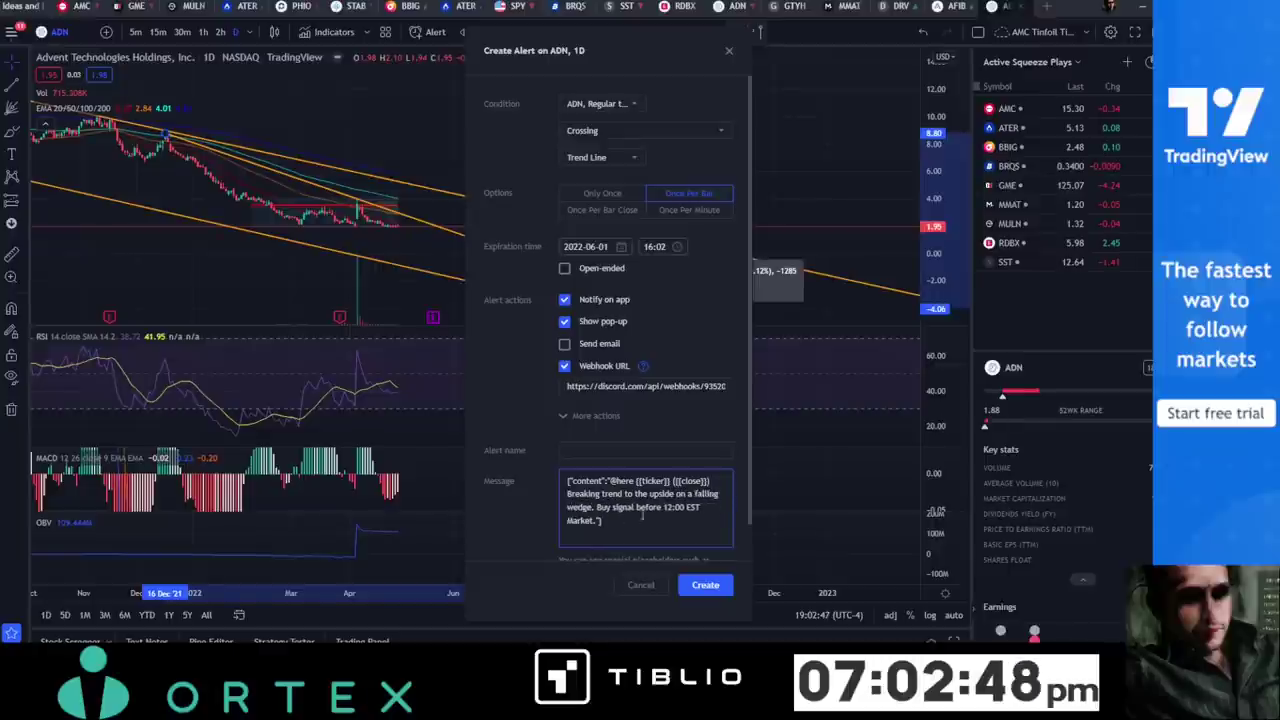
Replace the message's buy signal sentence with "Check ortex for short interest & squeeze potential." and create the alert.
drag(595, 511, 590, 524)
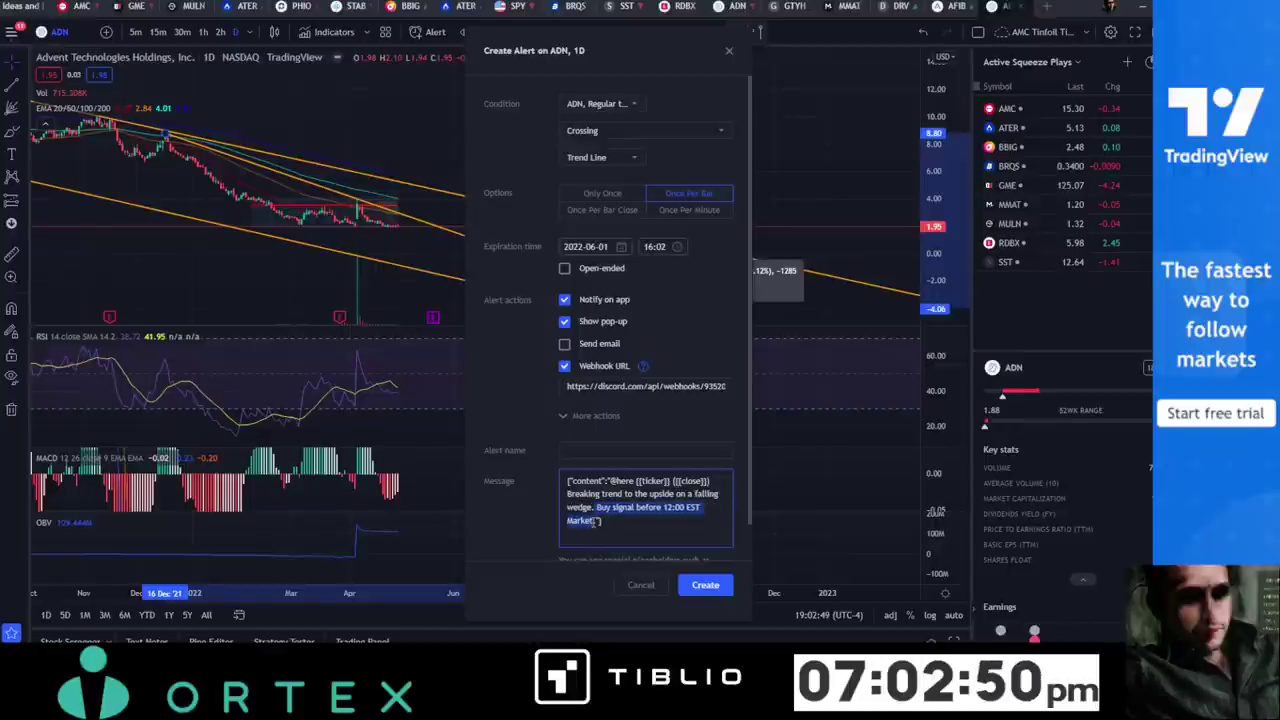
text(U)
text(heck ortex for sho)
key(BackSpace)
key(BackSpace)
key(BackSpace)
key(BackSpace)
key(BackSpace)
text(t interest & squeeze potential.)
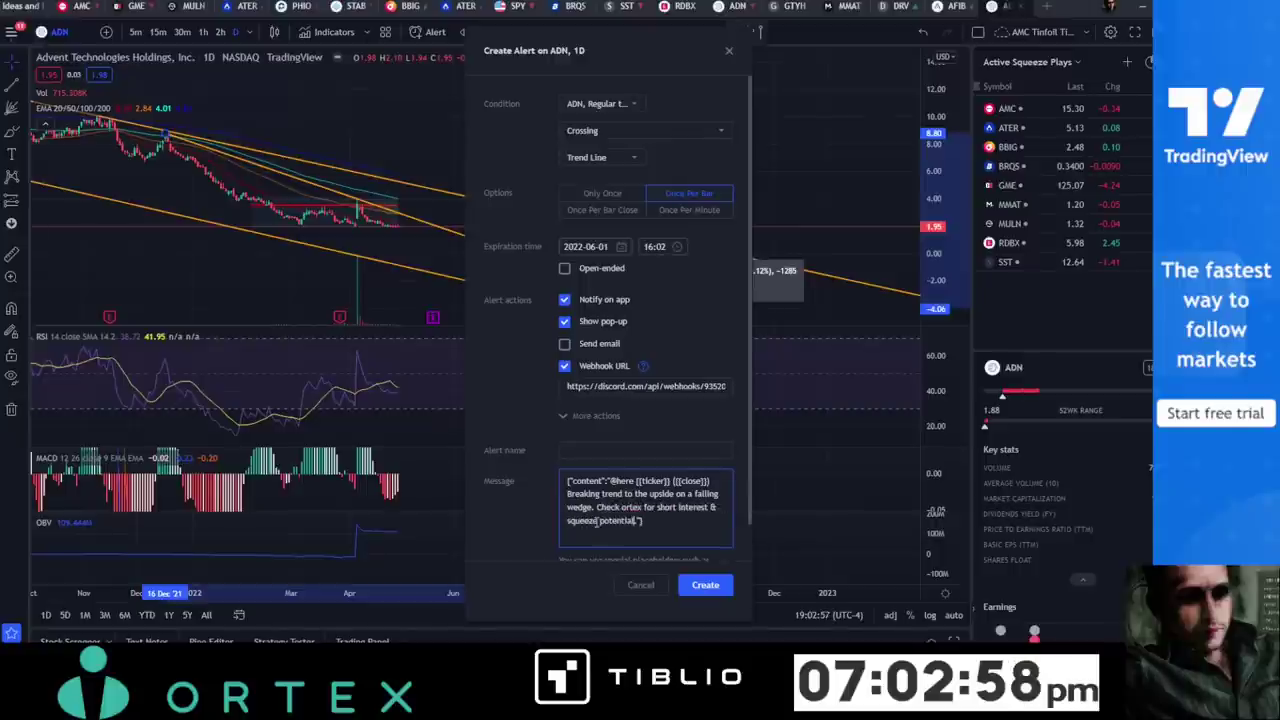
click(705, 585)
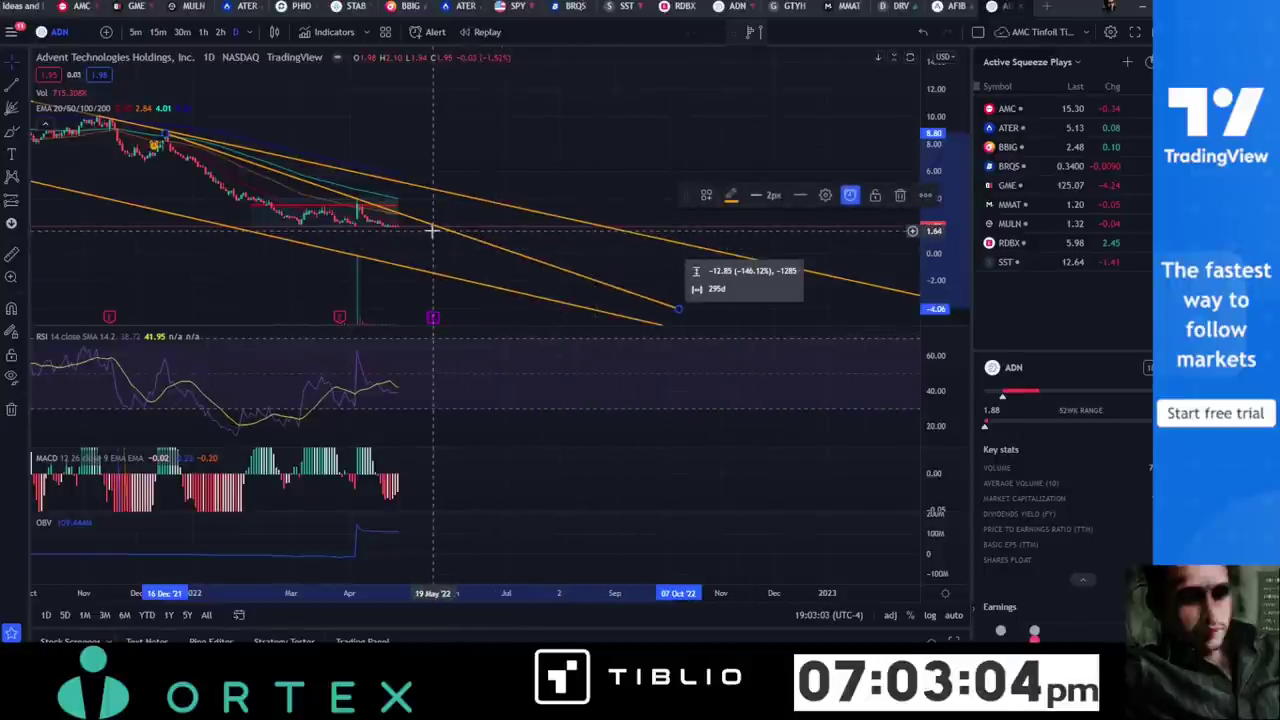
View the details of the upcoming earnings event on the ADN chart.
click(433, 318)
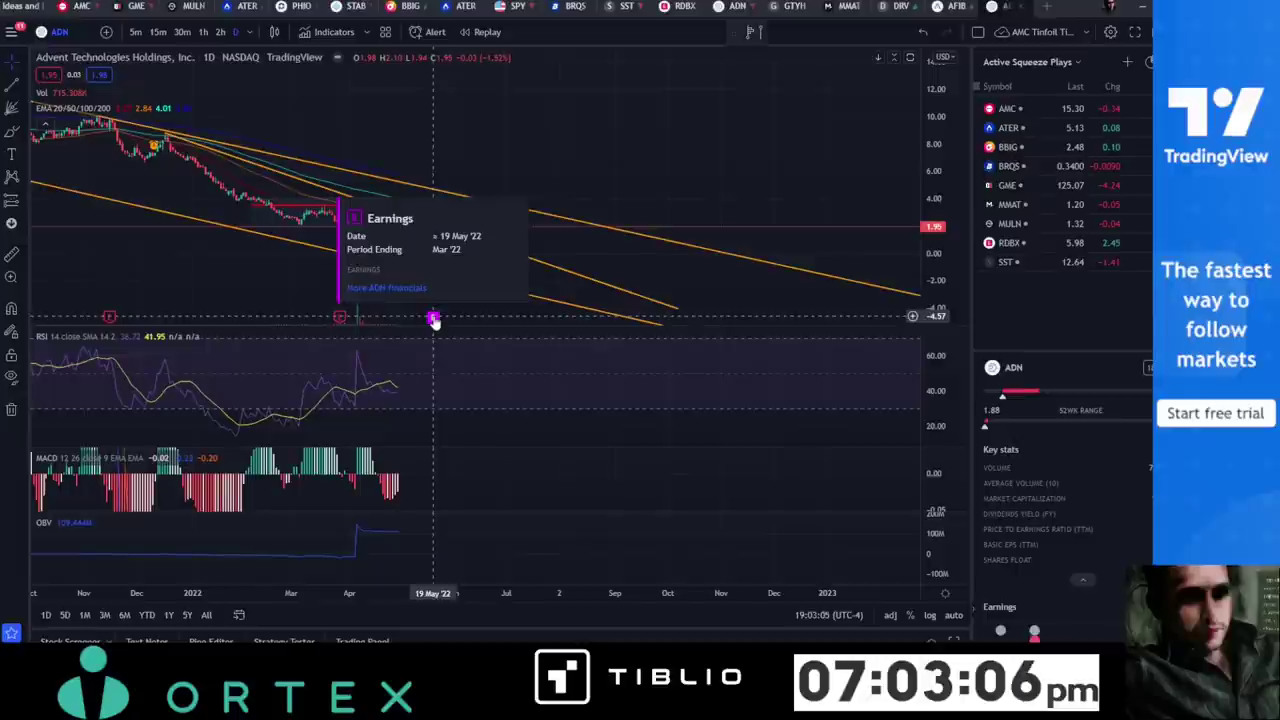
Draw a vertical line on the ADN chart at the 19 May '22 earnings event and start an alert on it.
click(433, 319)
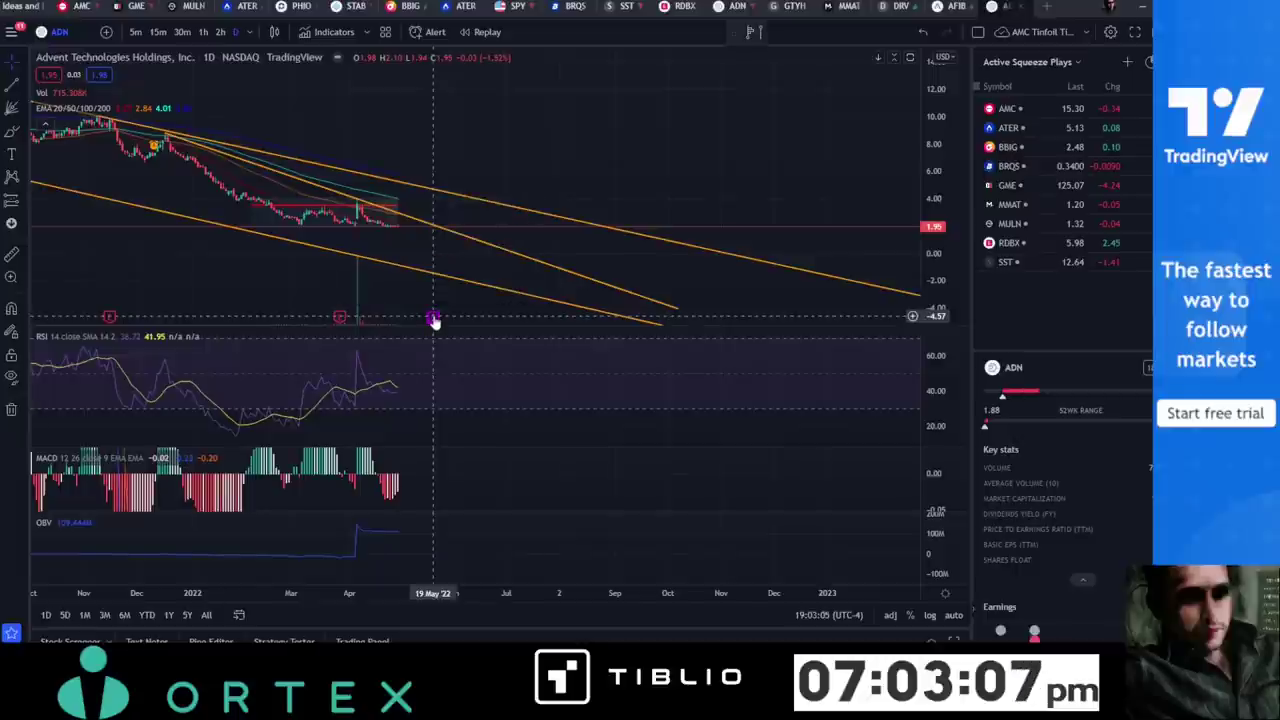
click(26, 91)
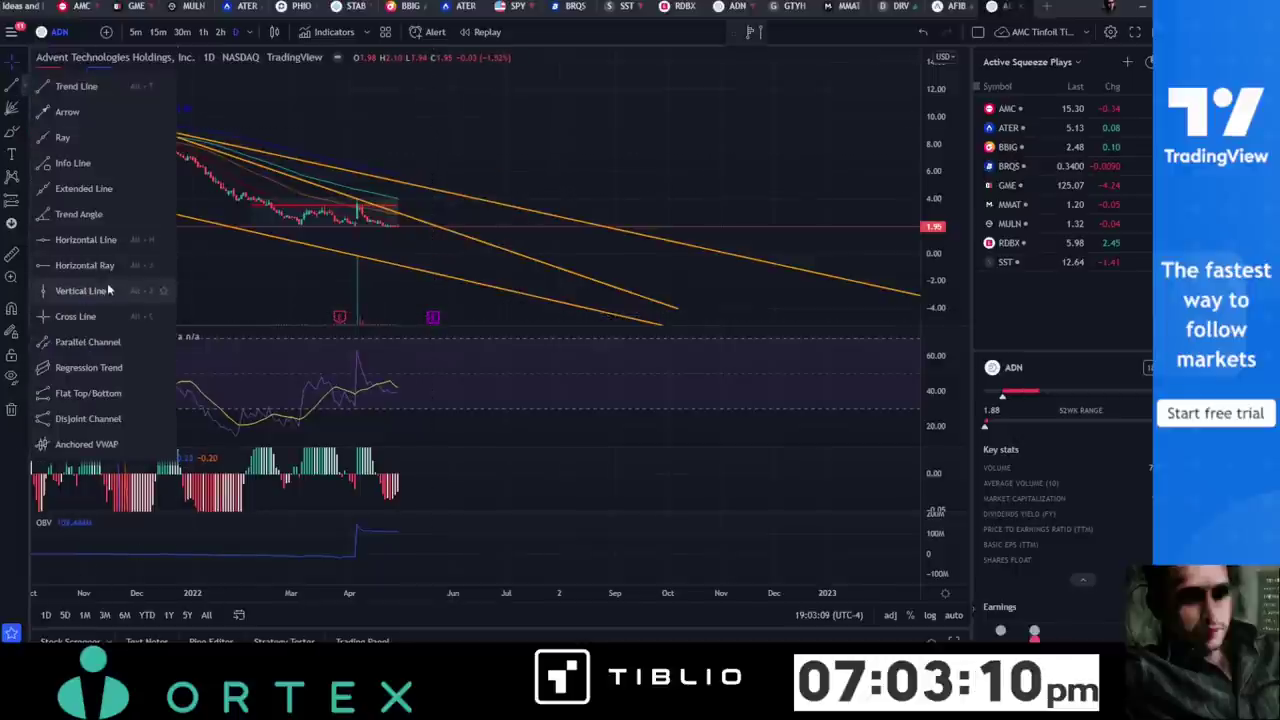
click(357, 240)
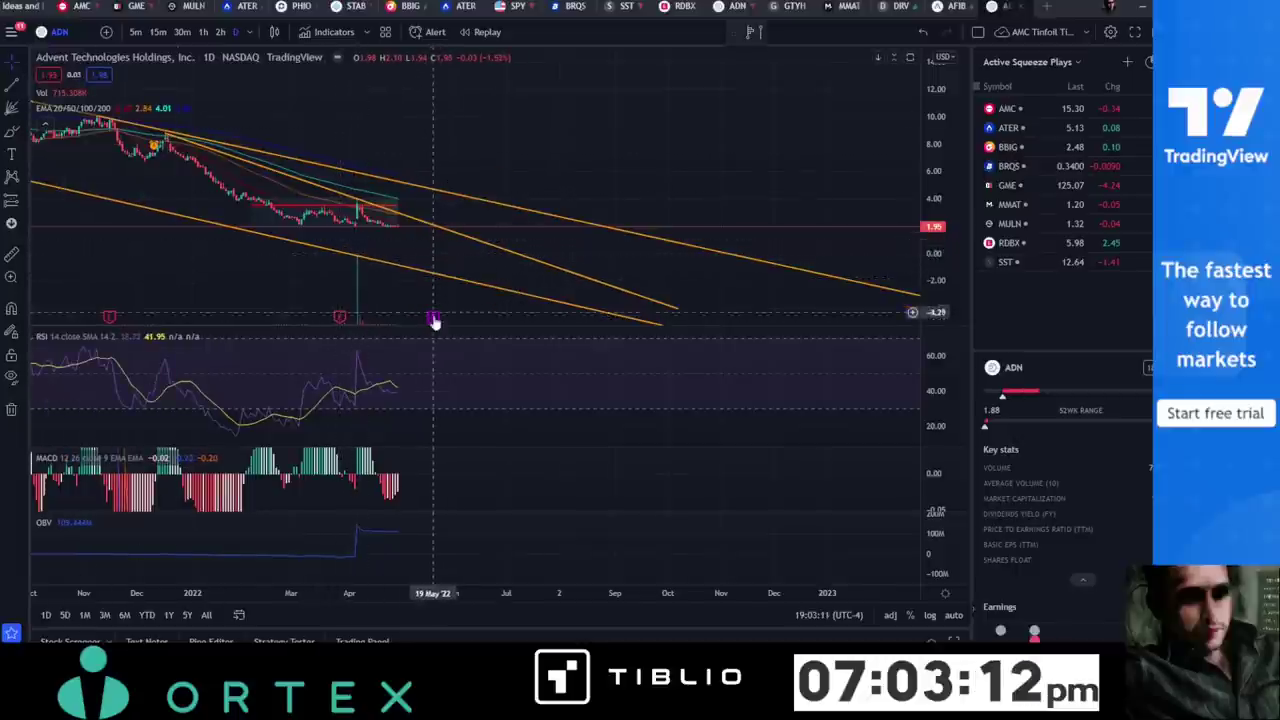
mouse_move(433, 320)
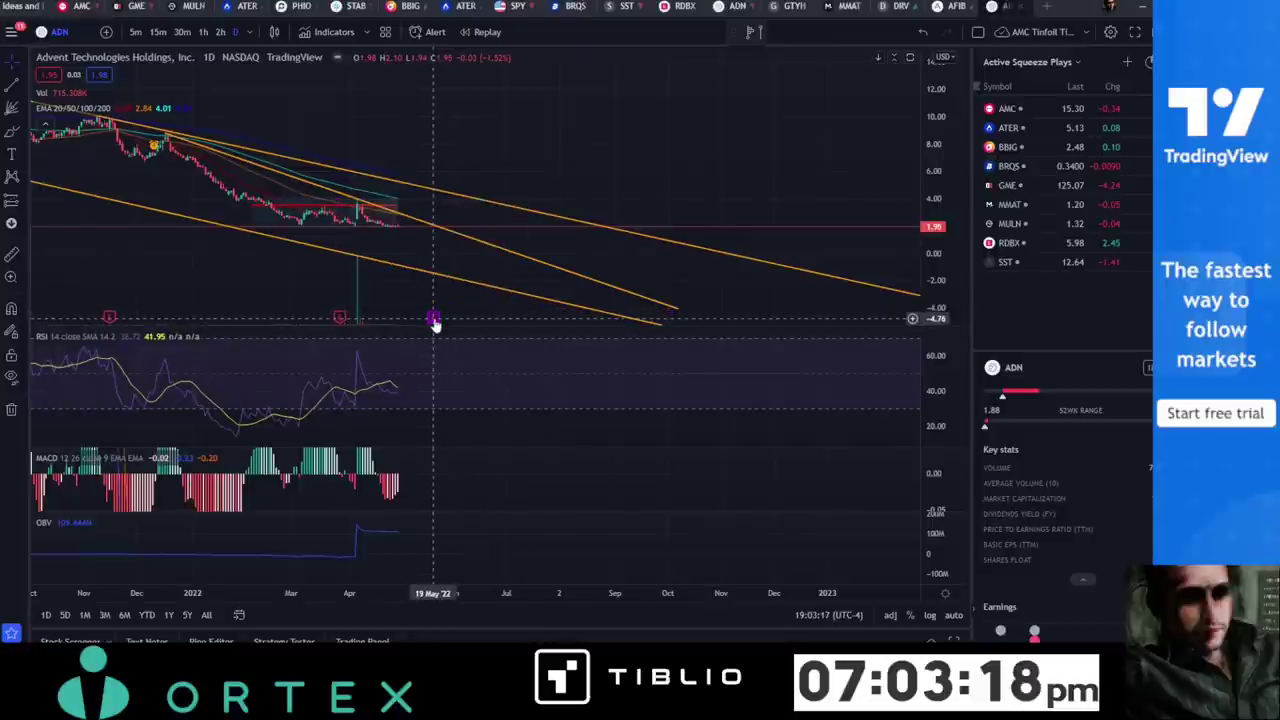
key(alt+v)
right_click(433, 256)
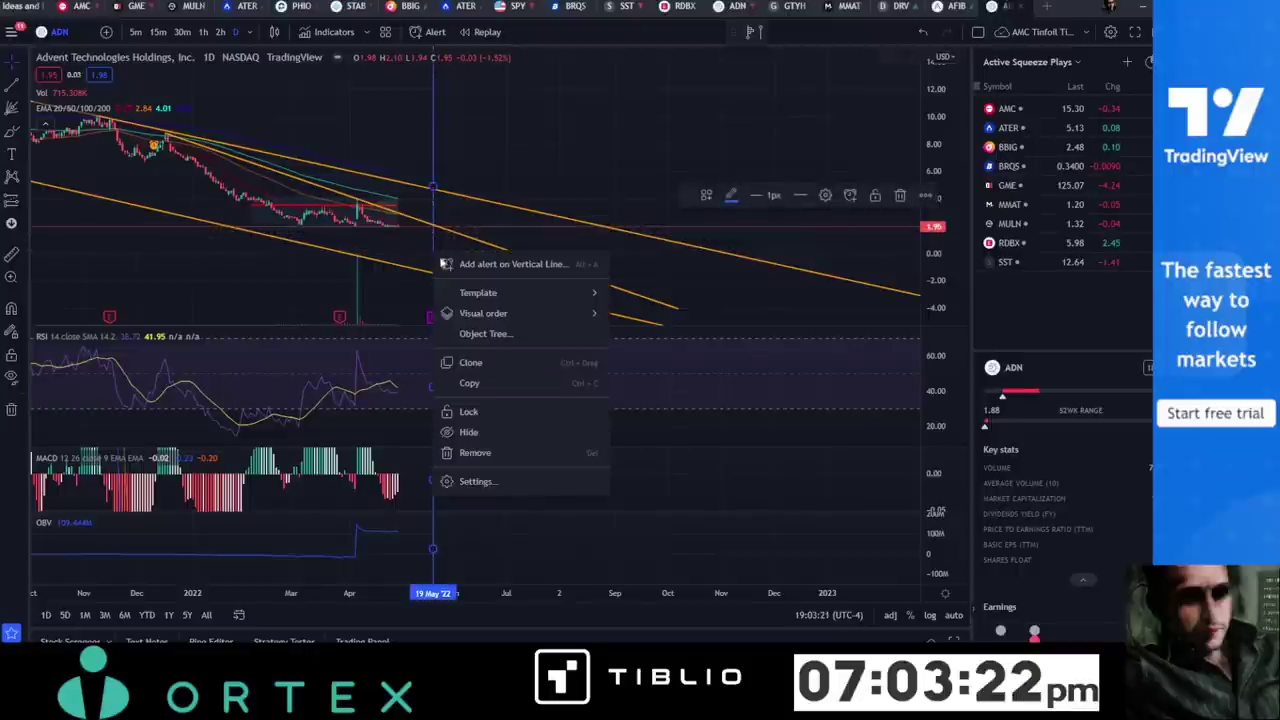
click(463, 268)
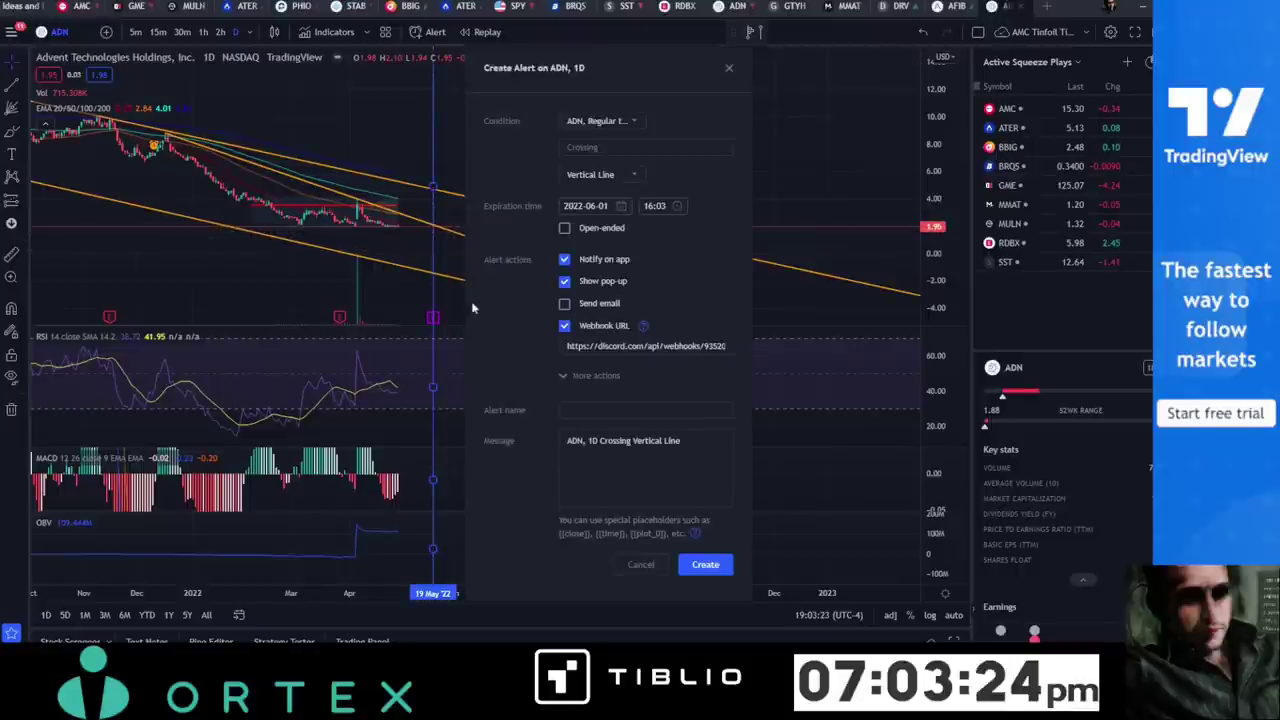
click(721, 478)
key(ctrl+a)
text({"content":"@here {{ticker}} ({{close}}) Breaking trend to the upside. Buy signal before 12:00 EST Market."})
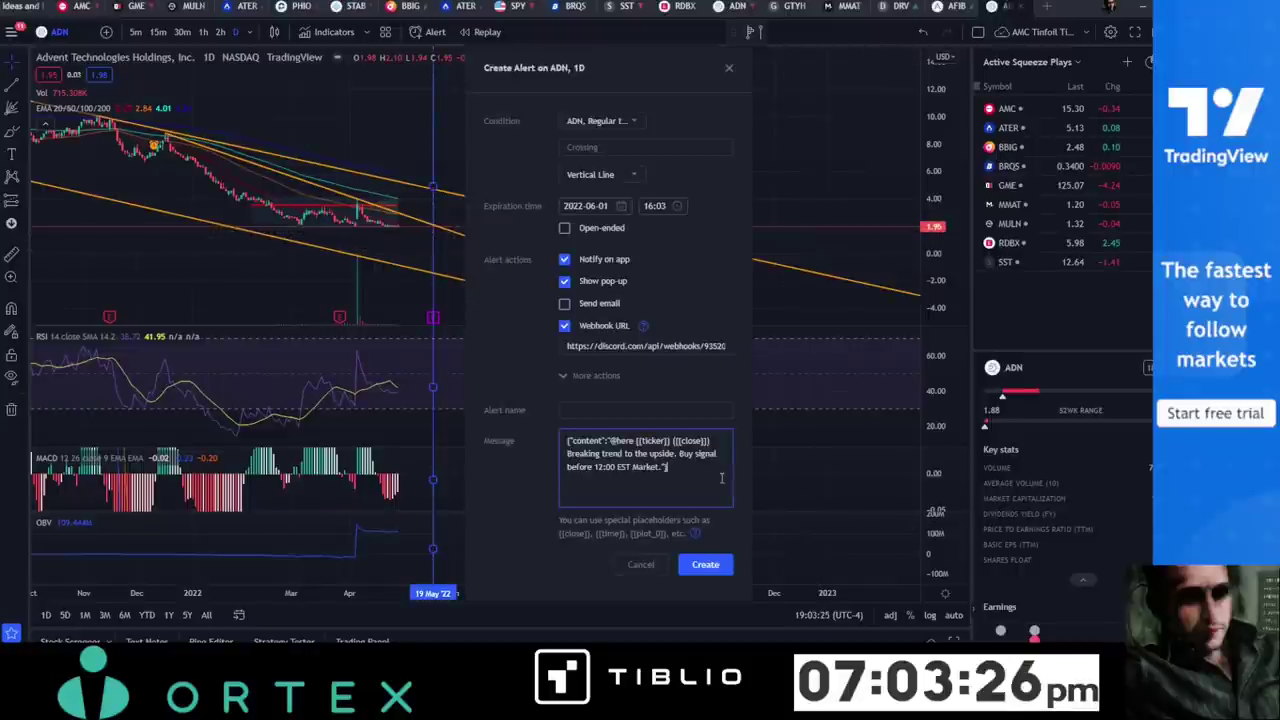
drag(567, 455, 660, 467)
key(BackSpace)
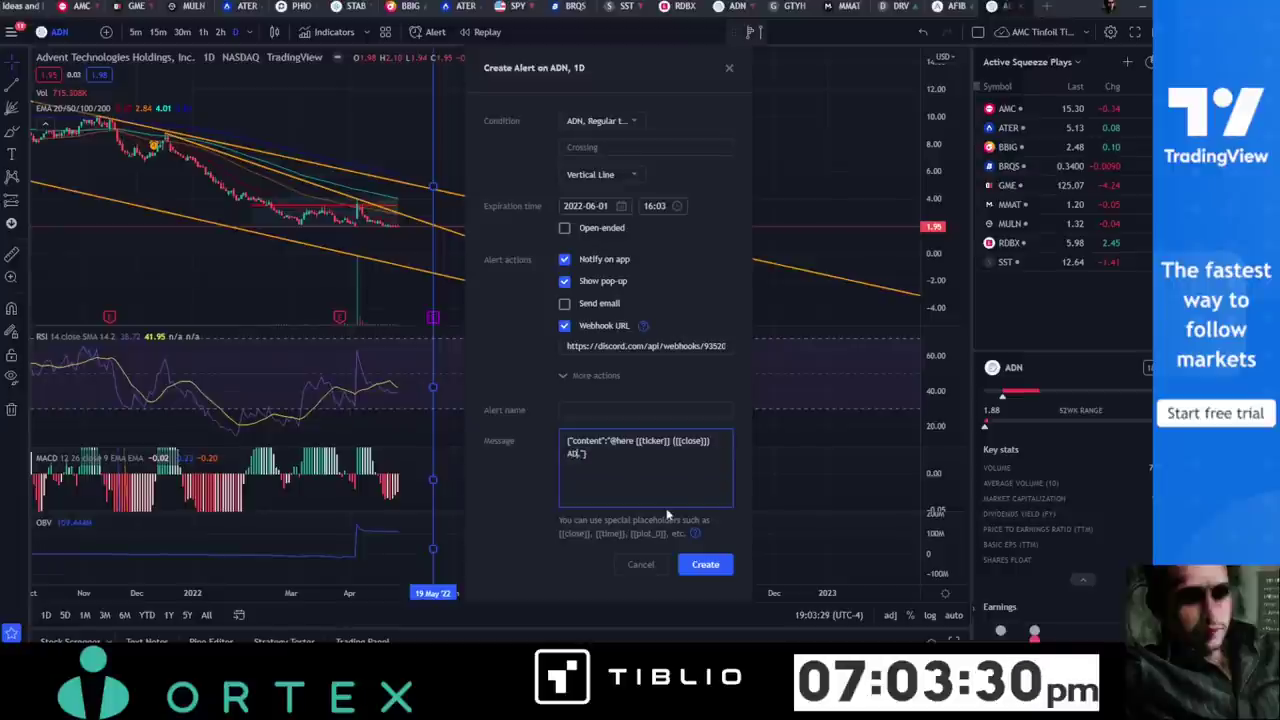
Add "Earnings date, look for volatility & check for buying opportunity for a short squeeze. Check Ortex and short exempts." to the message and create the alert.
text(Earnings da)
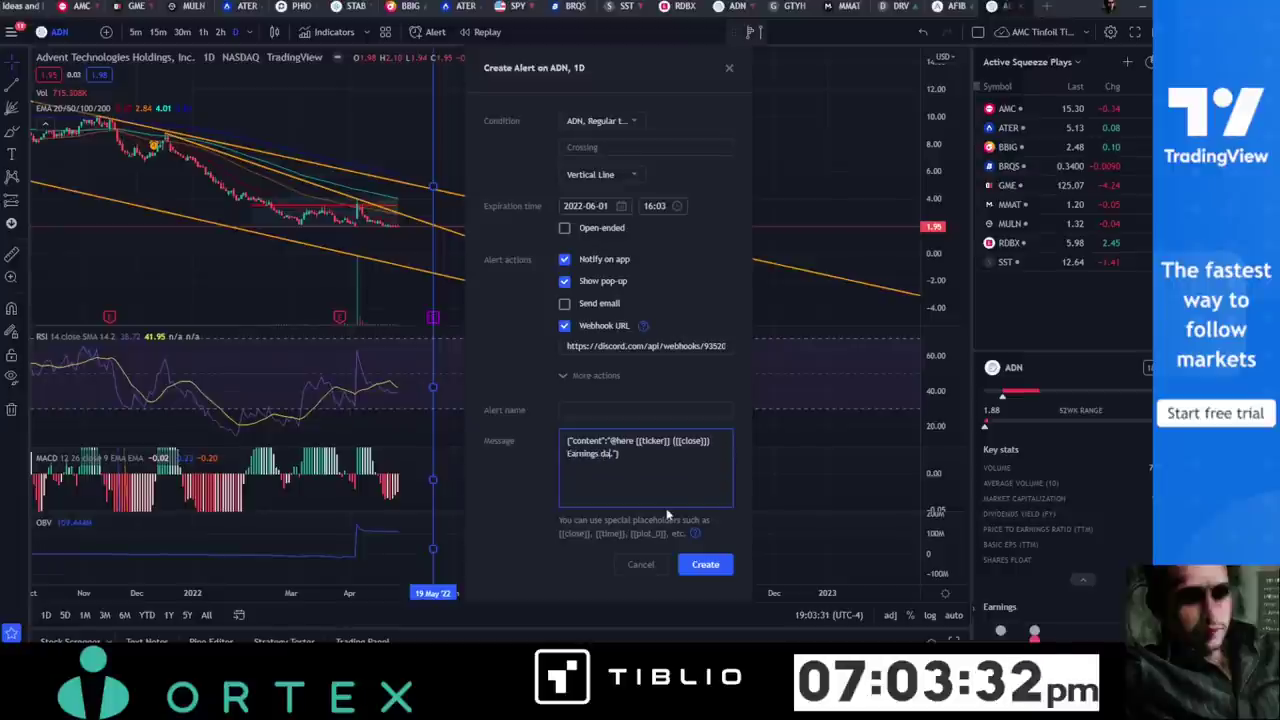
text(te before)
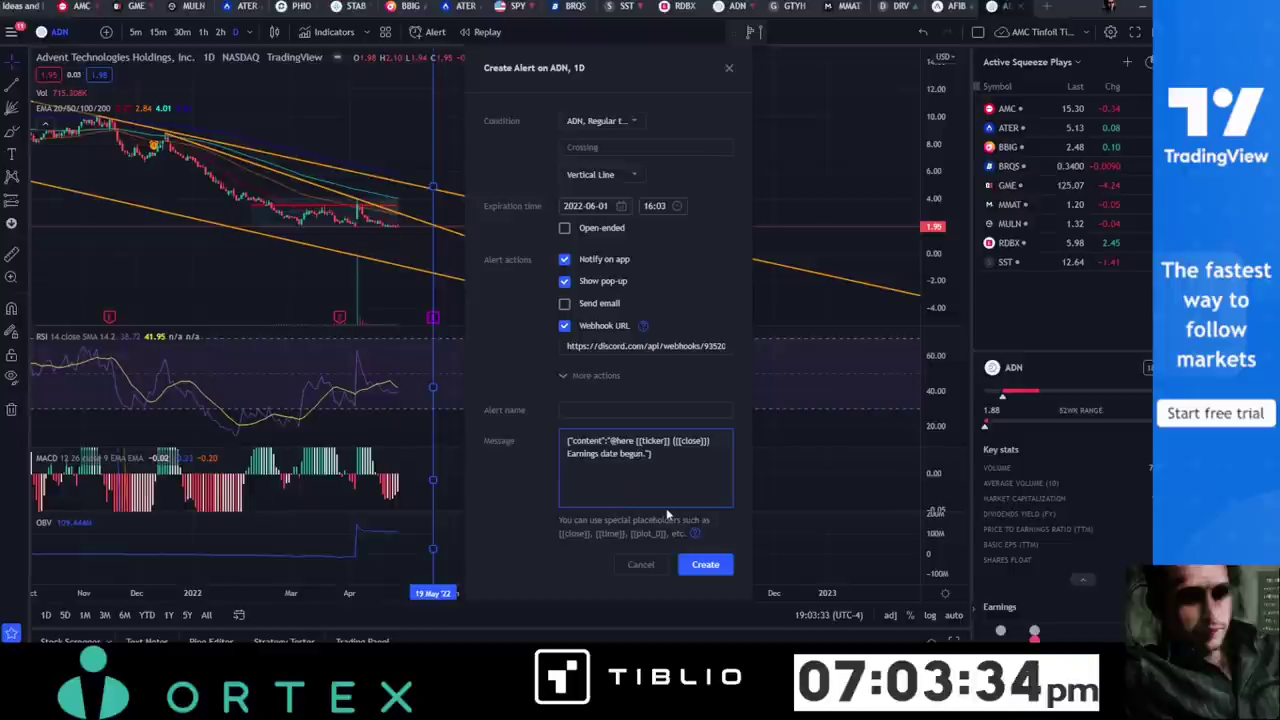
key(BackSpace)
key(BackSpace)
key(BackSpace)
key(BackSpace)
key(BackSpace)
key(BackSpace)
key(BackSpace)
text(, look)
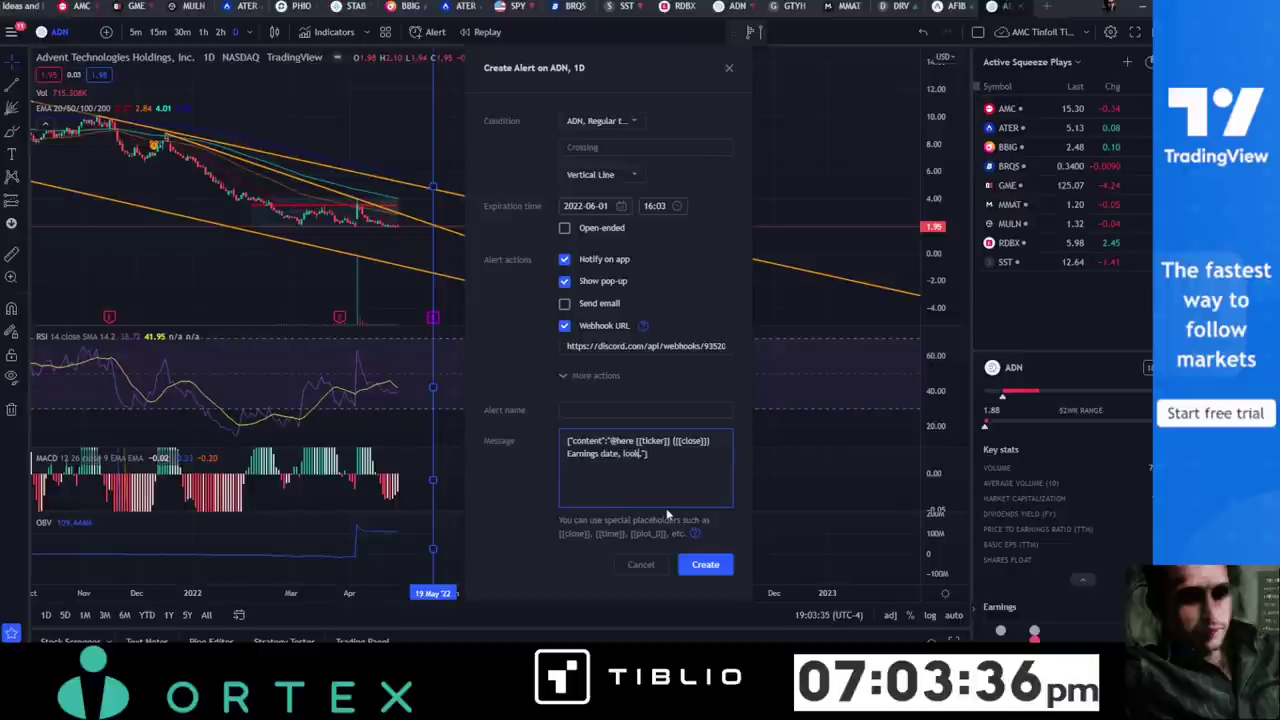
text( for volatility & check for buying opp)
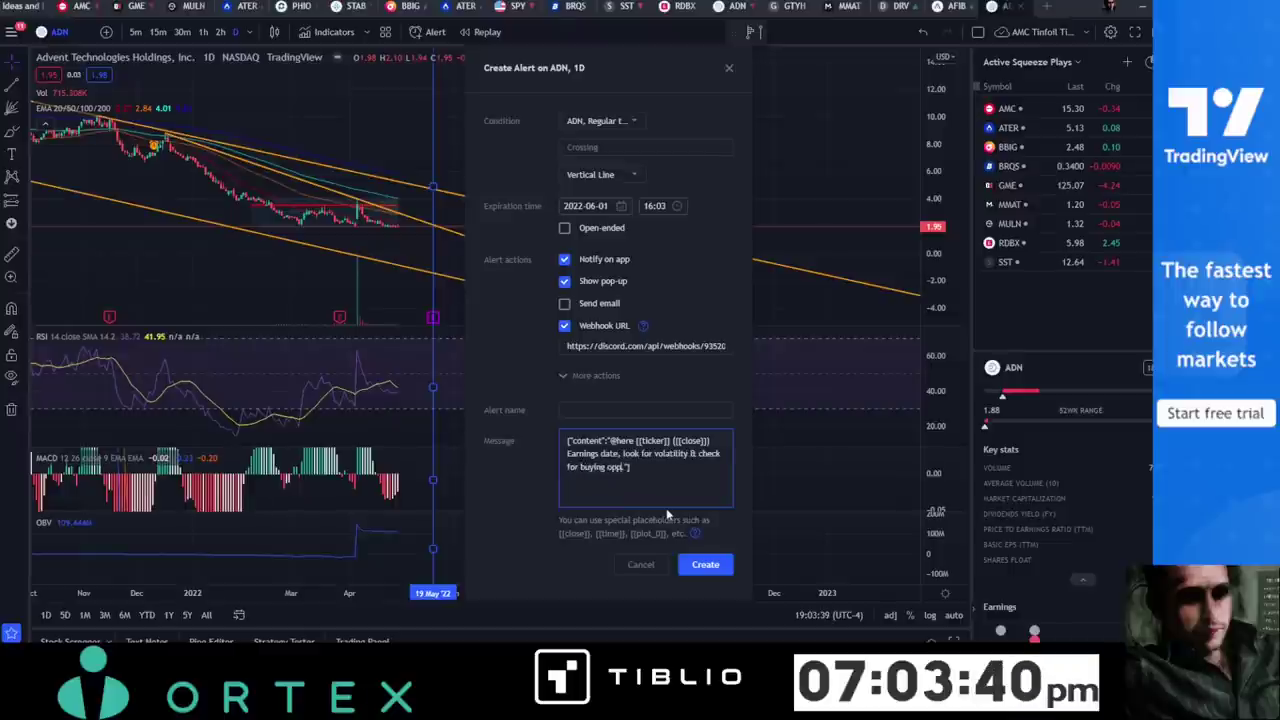
text(ortunity for a short squ)
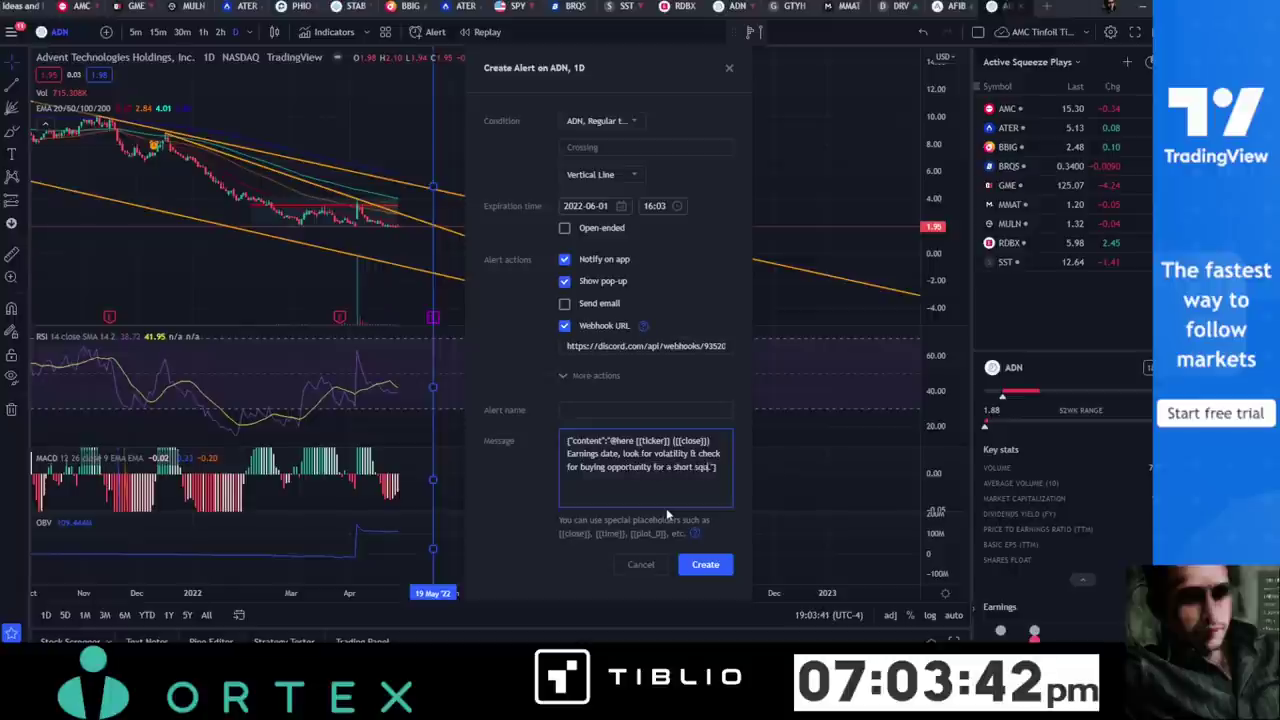
text(eeze. Check Orte)
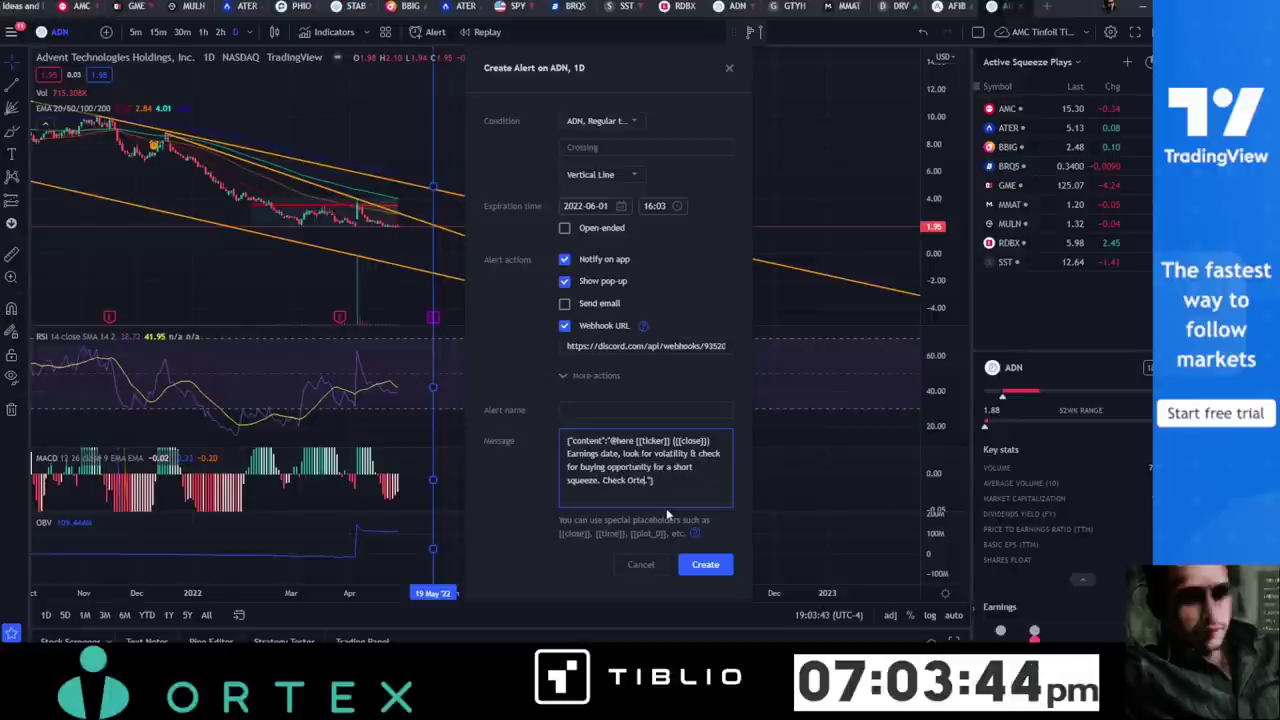
text(x and short)
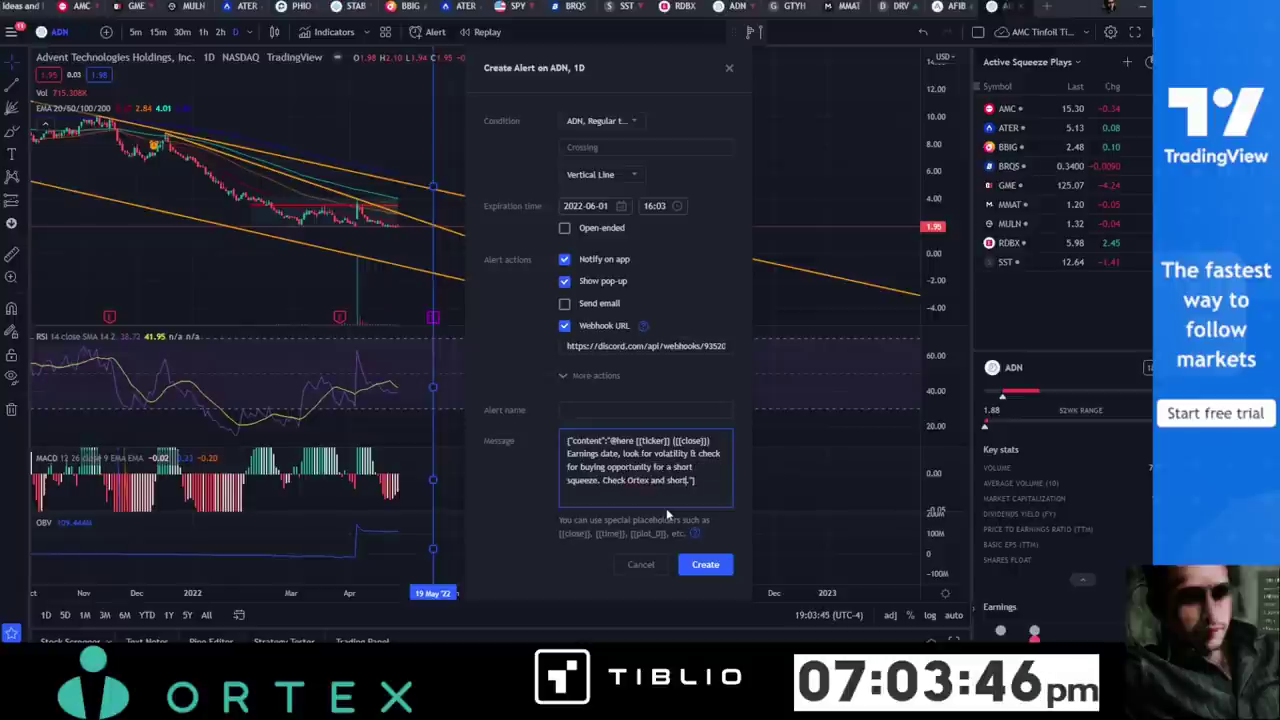
text( exempts)
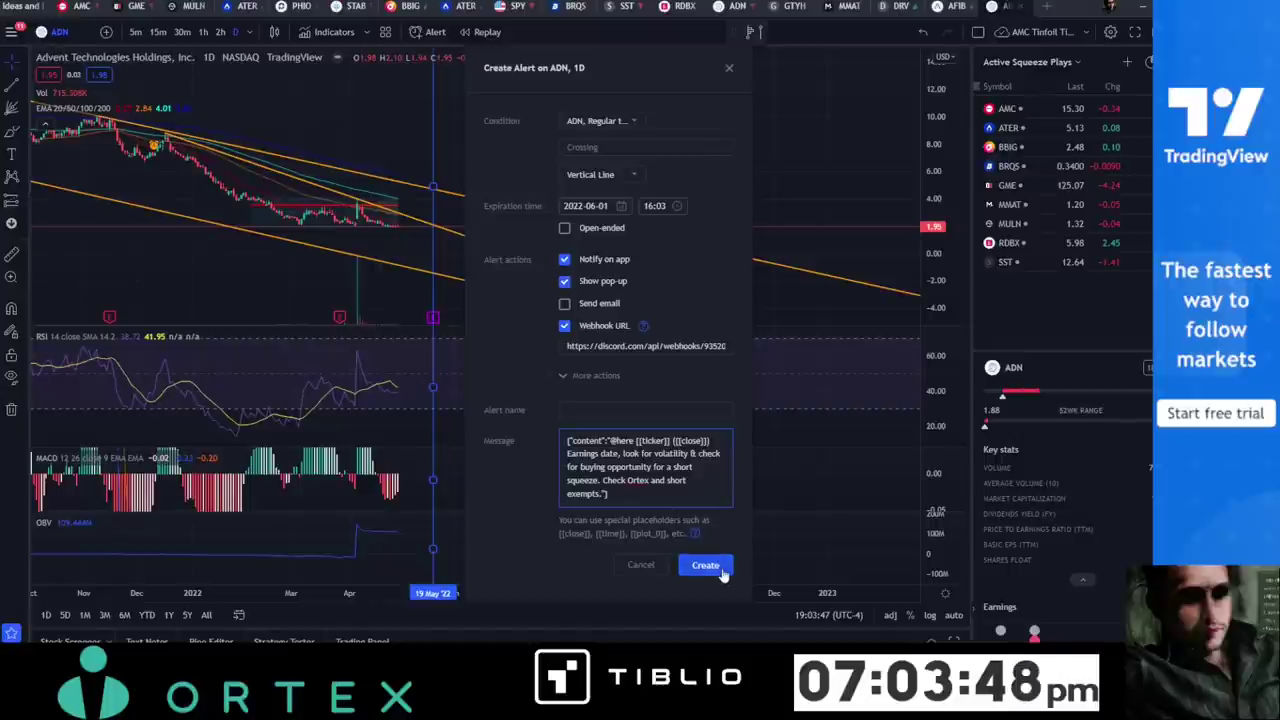
click(705, 566)
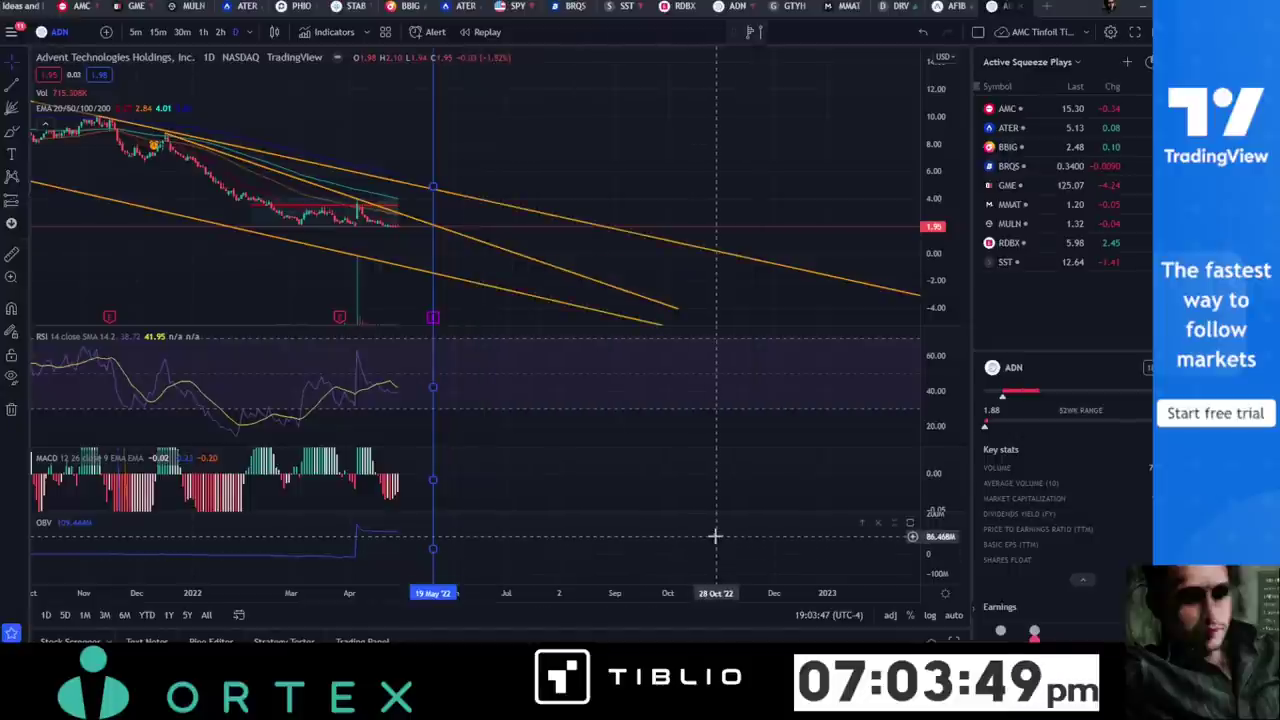
Reopen the vertical line's alert, check its message and settings, and save it.
right_click(433, 249)
click(498, 264)
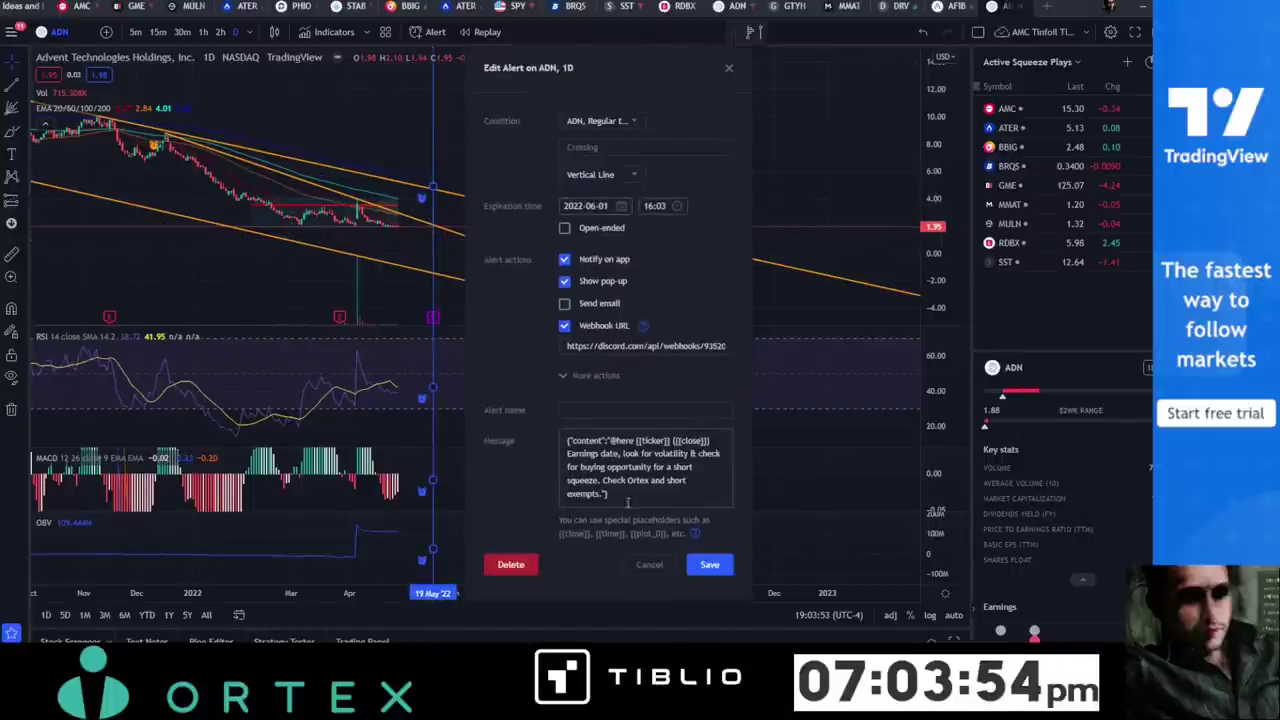
click(709, 566)
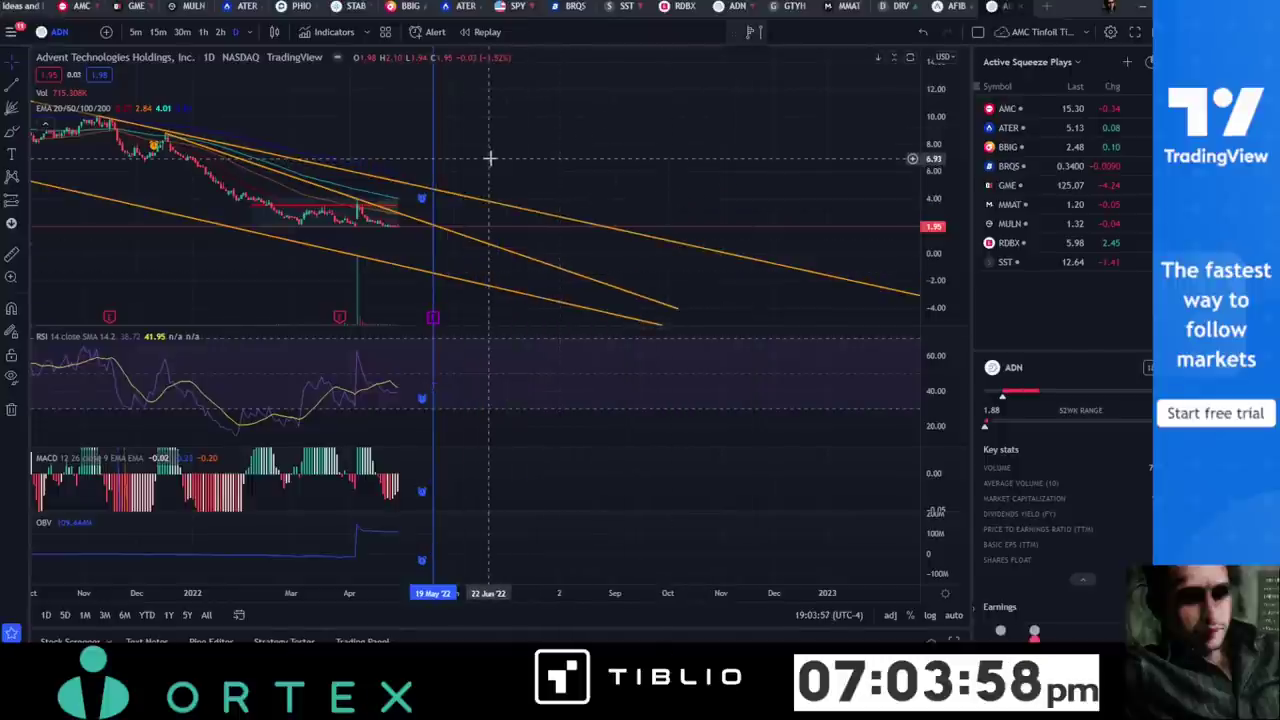
Move the vertical line to 17 May '22, just ahead of the earnings event.
drag(491, 158, 607, 162)
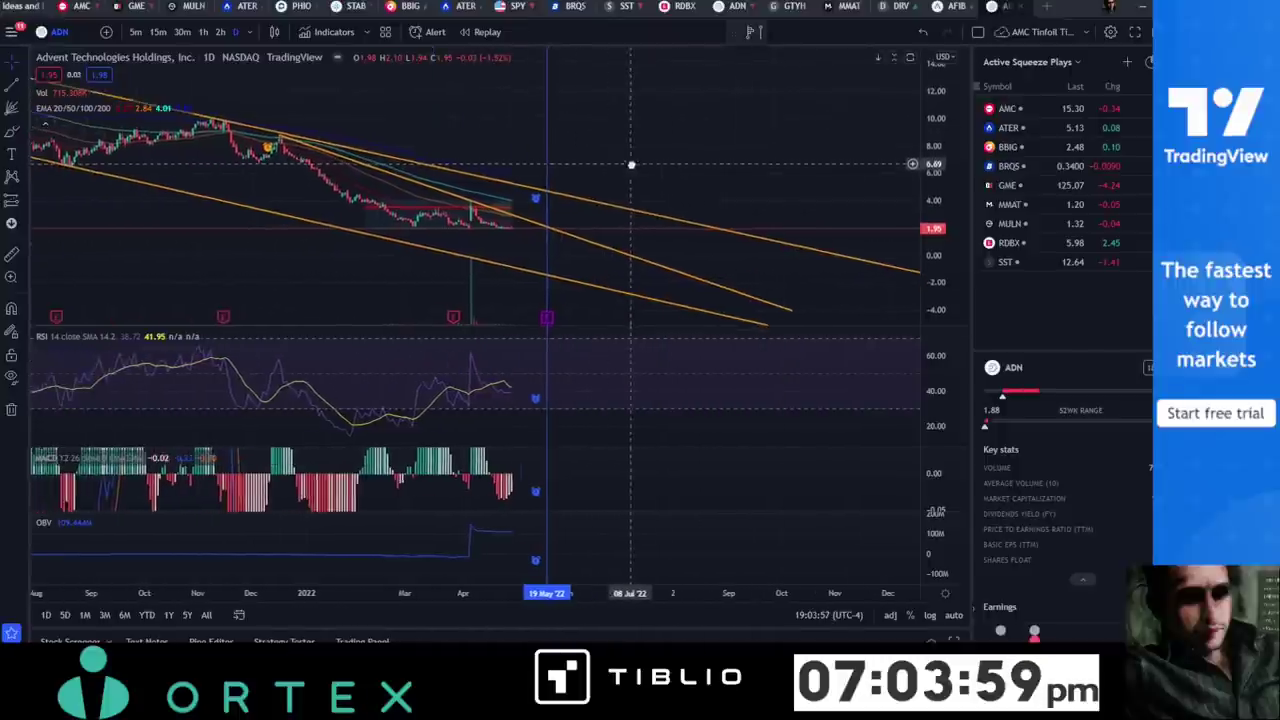
click(535, 228)
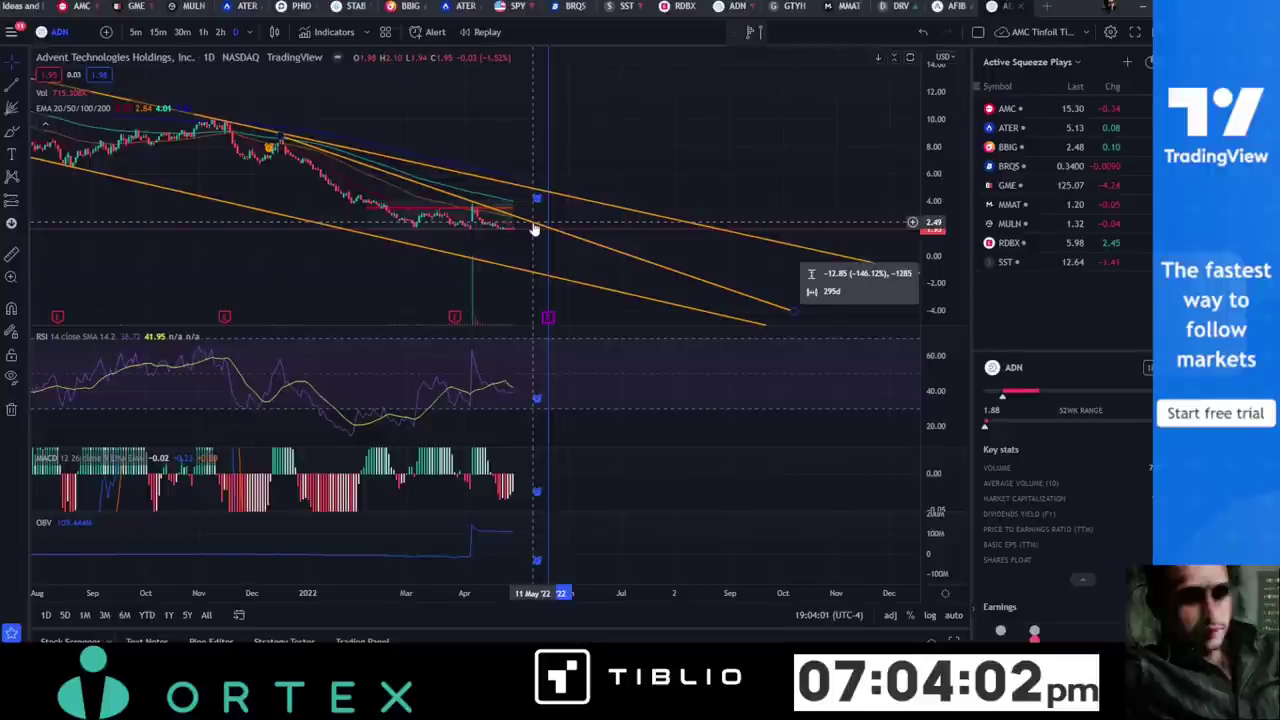
click(549, 222)
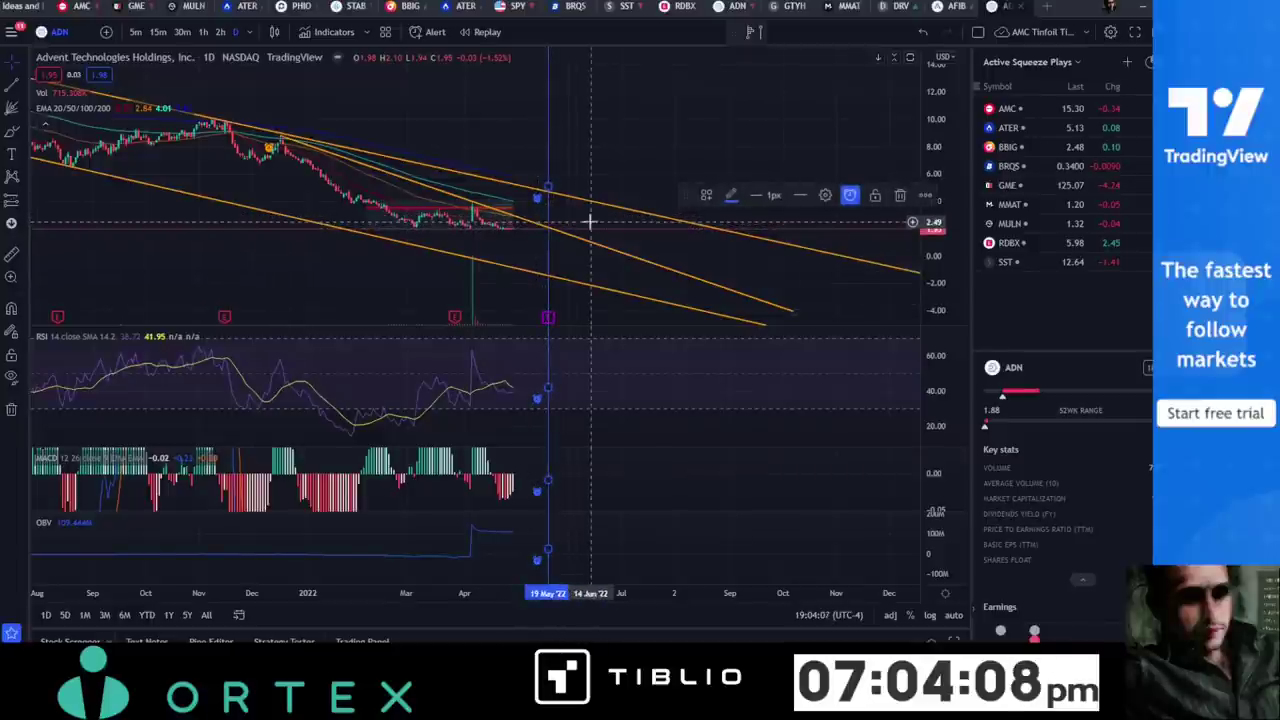
drag(586, 220, 582, 229)
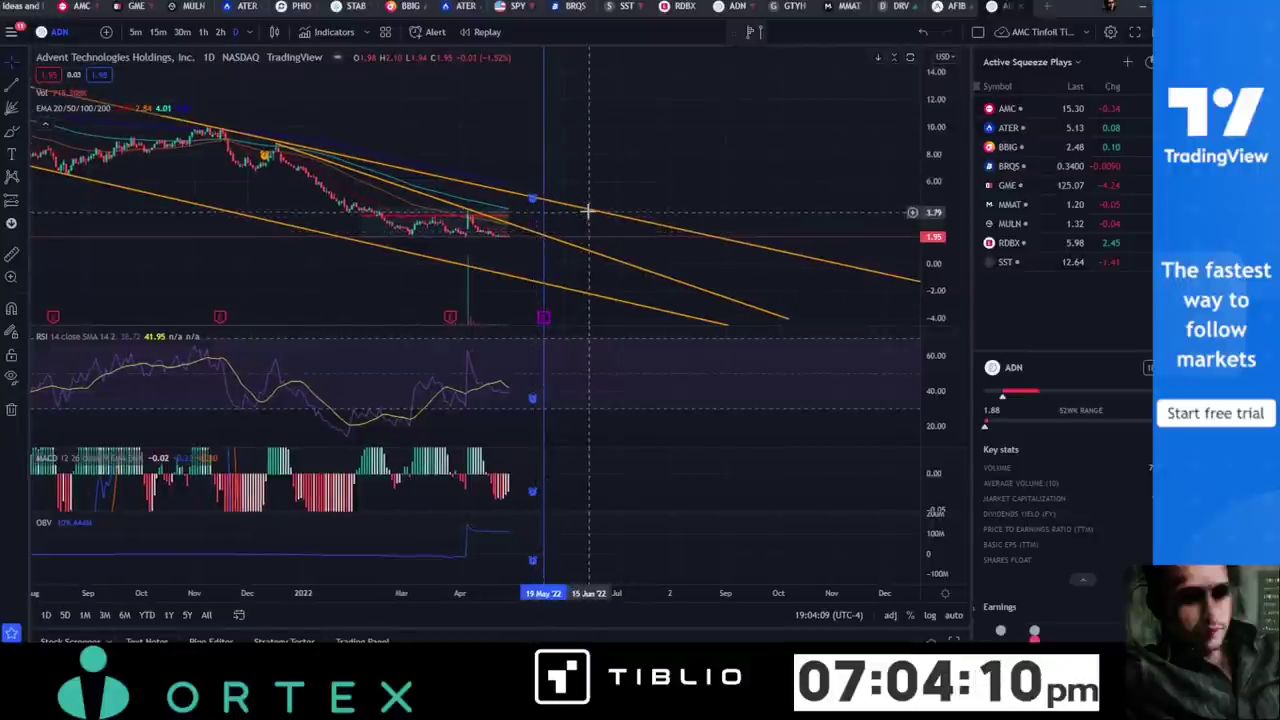
click(545, 258)
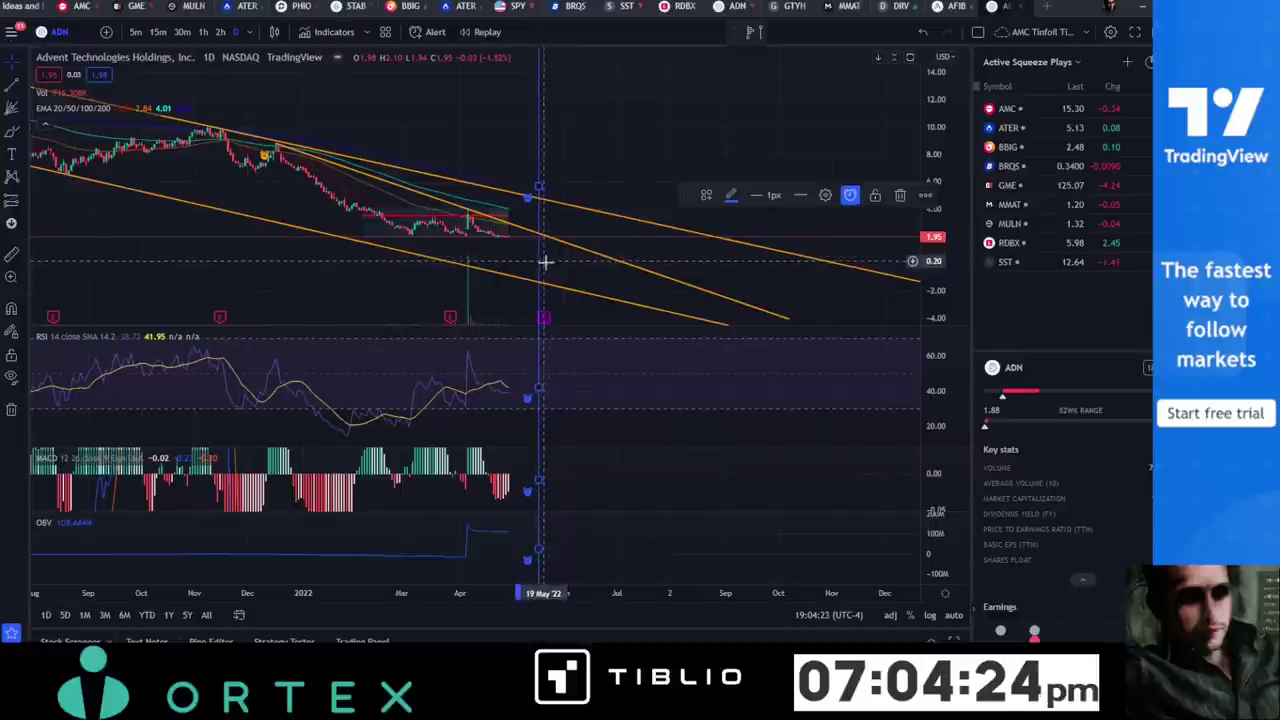
key(Delete)
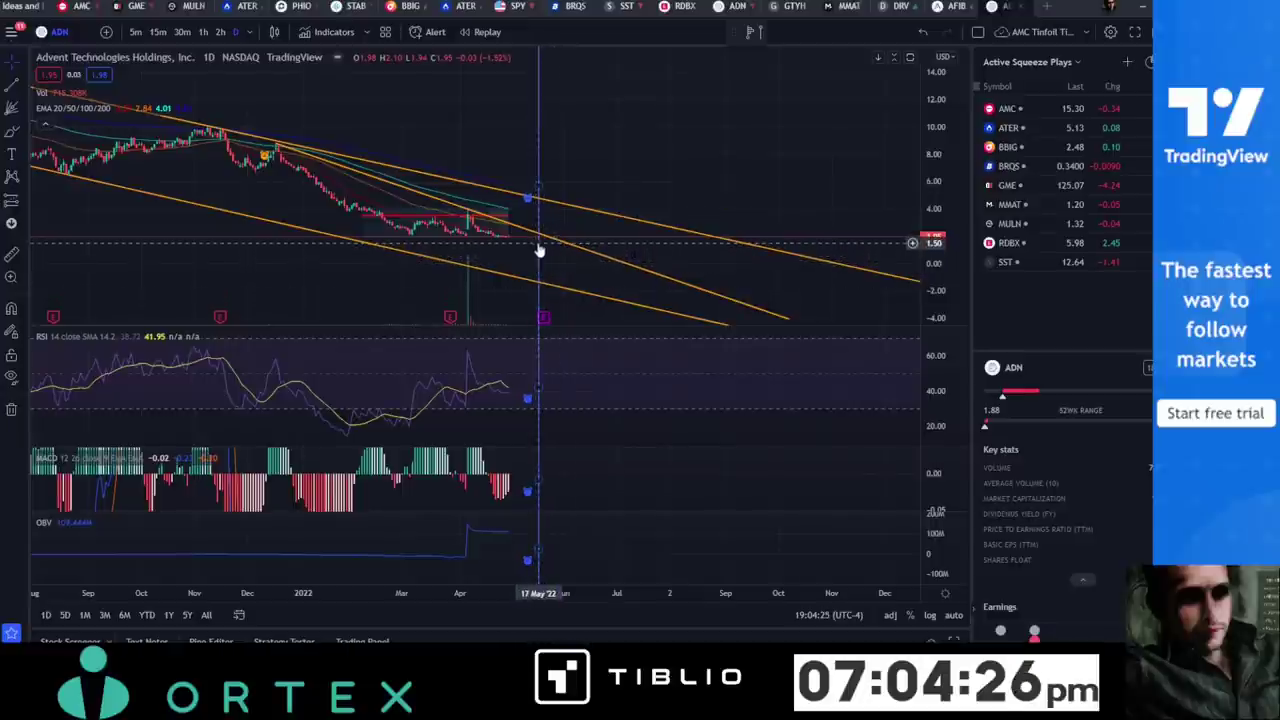
click(539, 258)
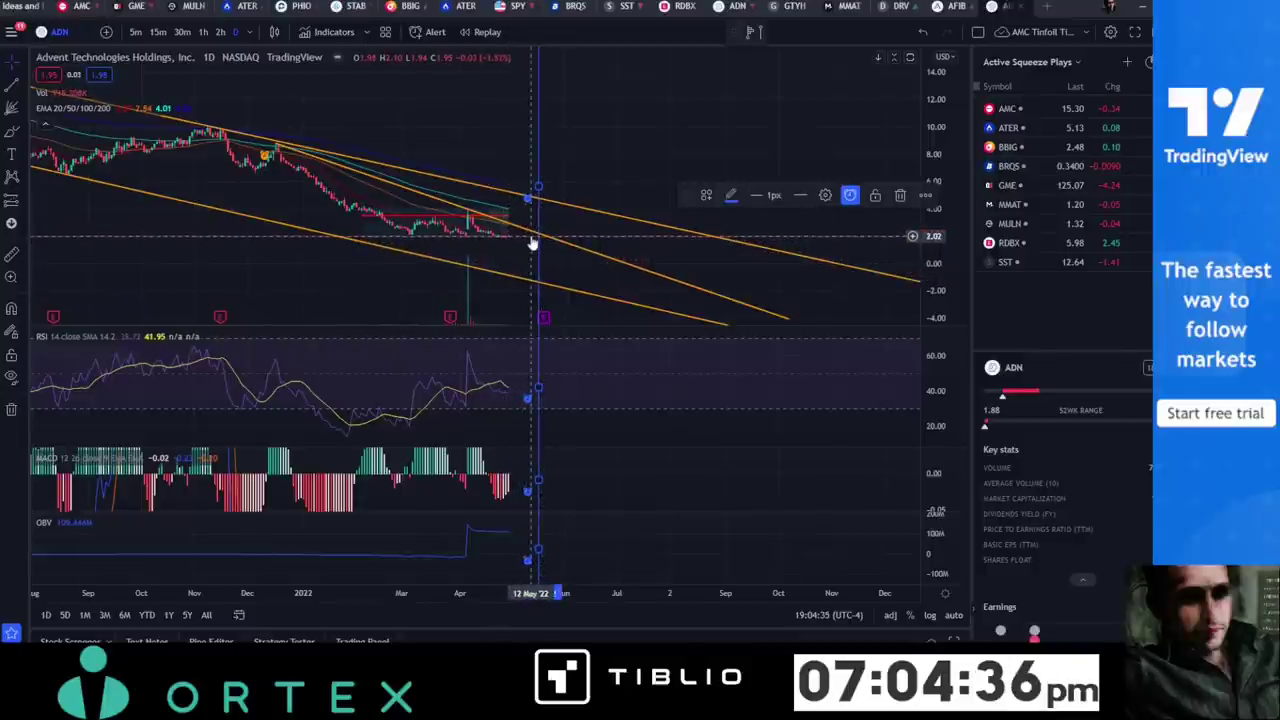
Open the alert on the middle descending trend line, choose Once Per Bar and save it.
click(533, 236)
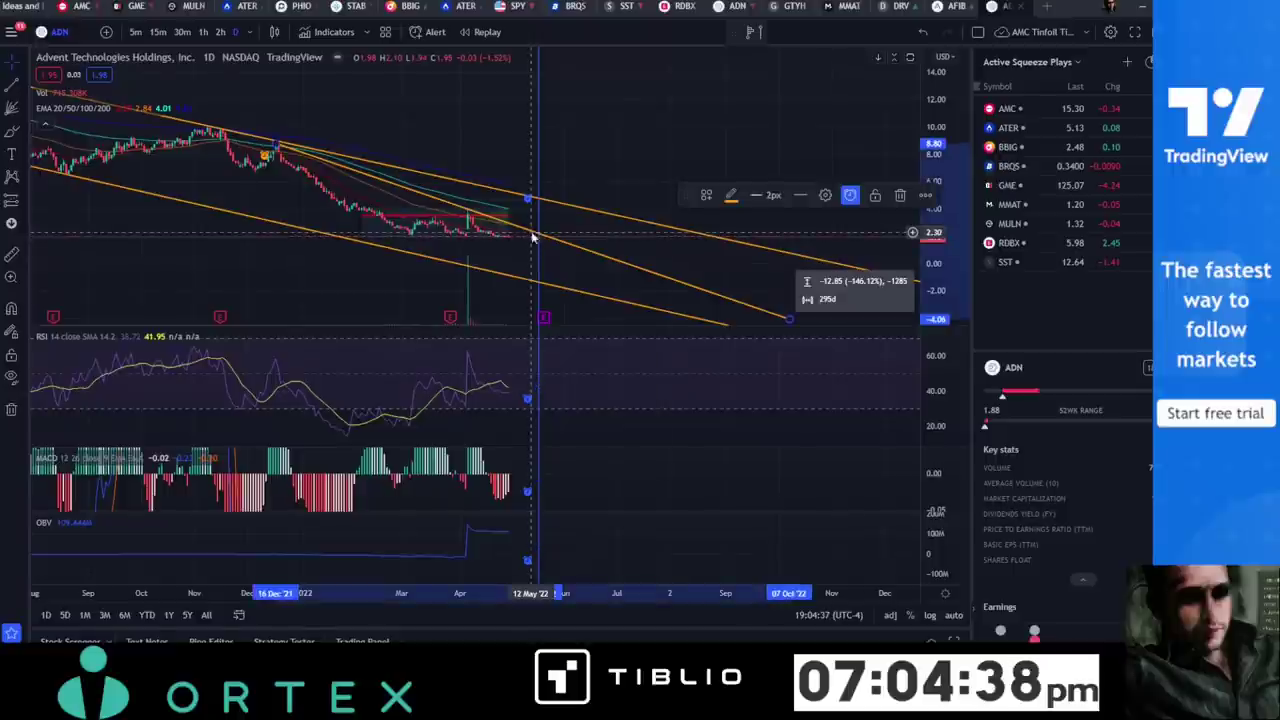
right_click(533, 236)
click(562, 250)
click(668, 198)
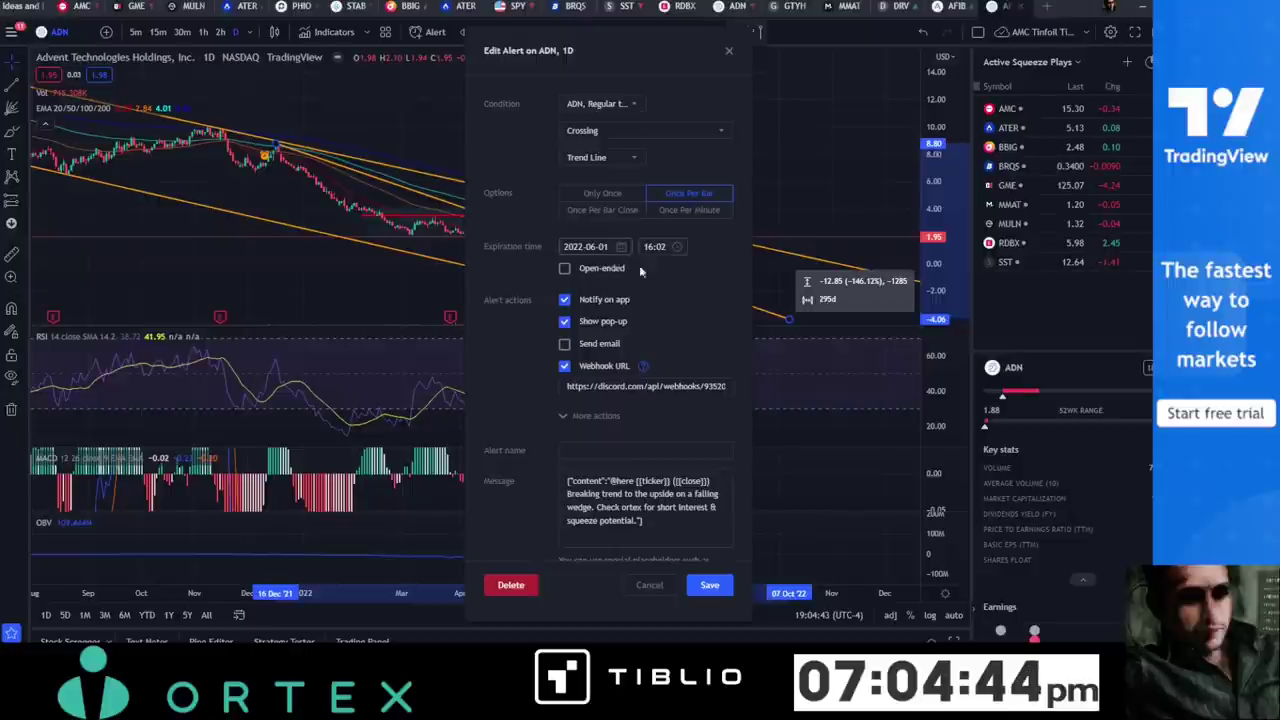
click(711, 587)
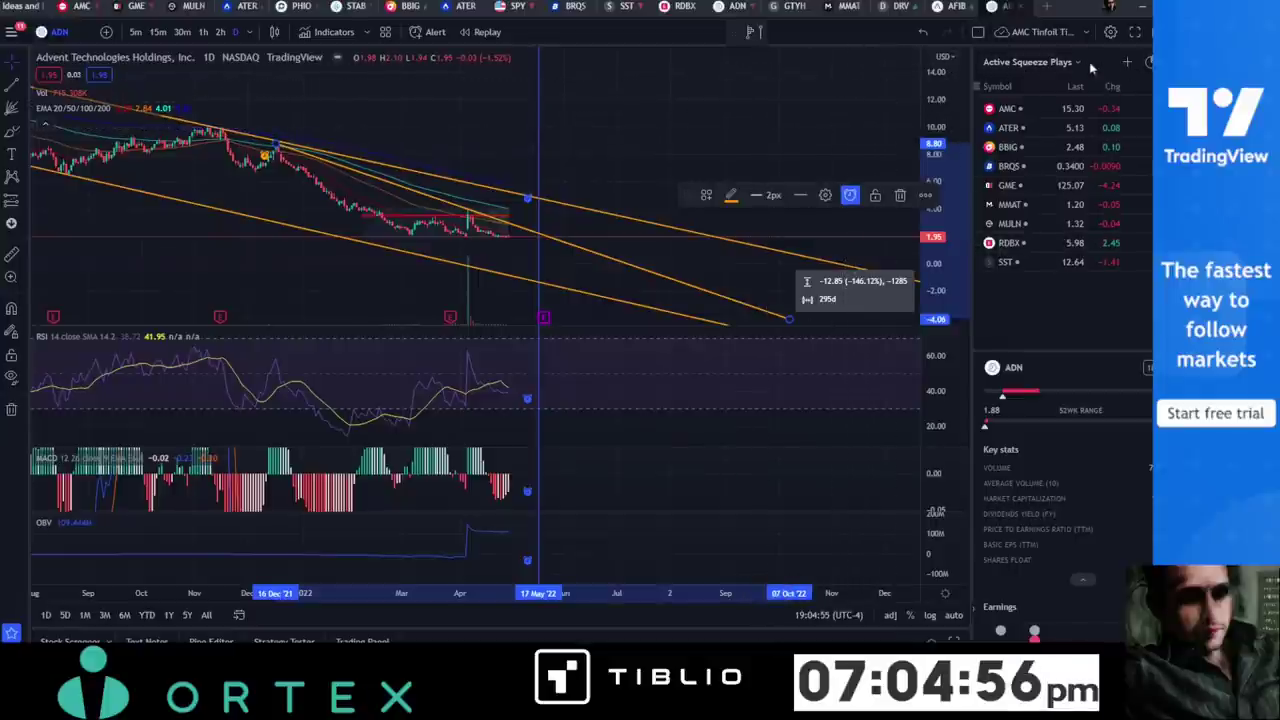
Add a section named "WAIT & WATCH" at the end of the Active Squeeze Plays watchlist.
click(1128, 63)
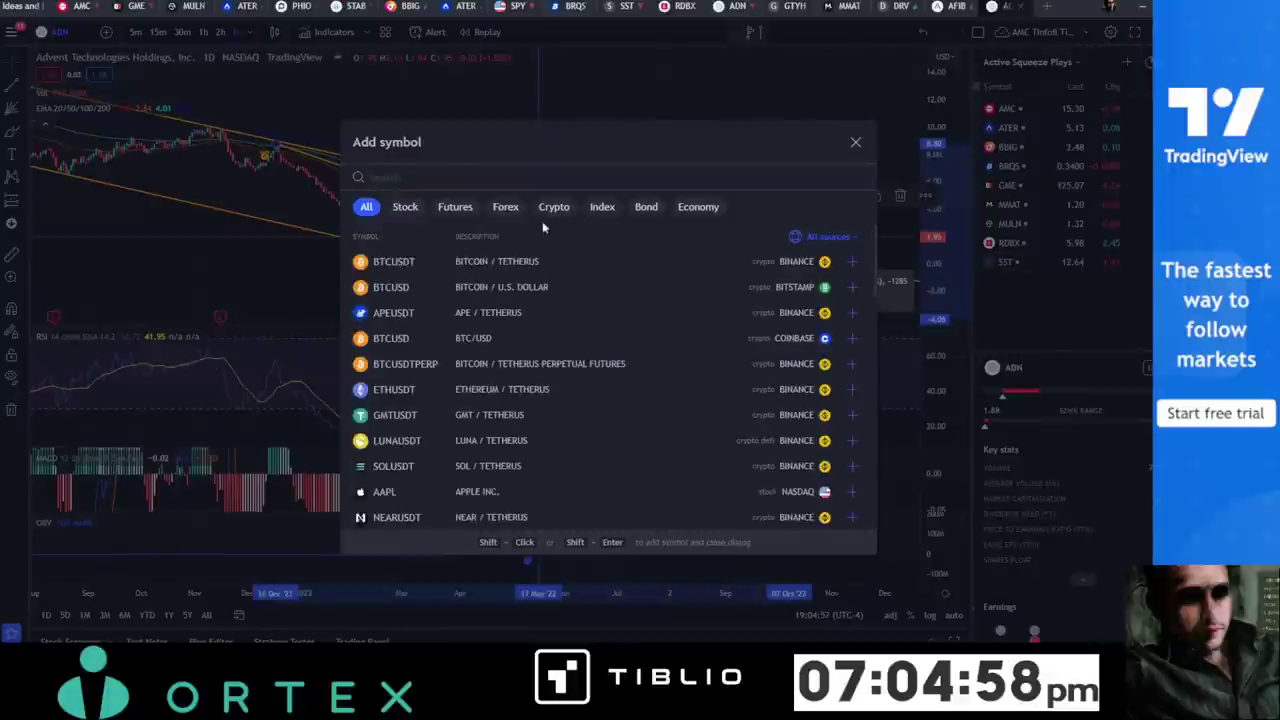
key(Escape)
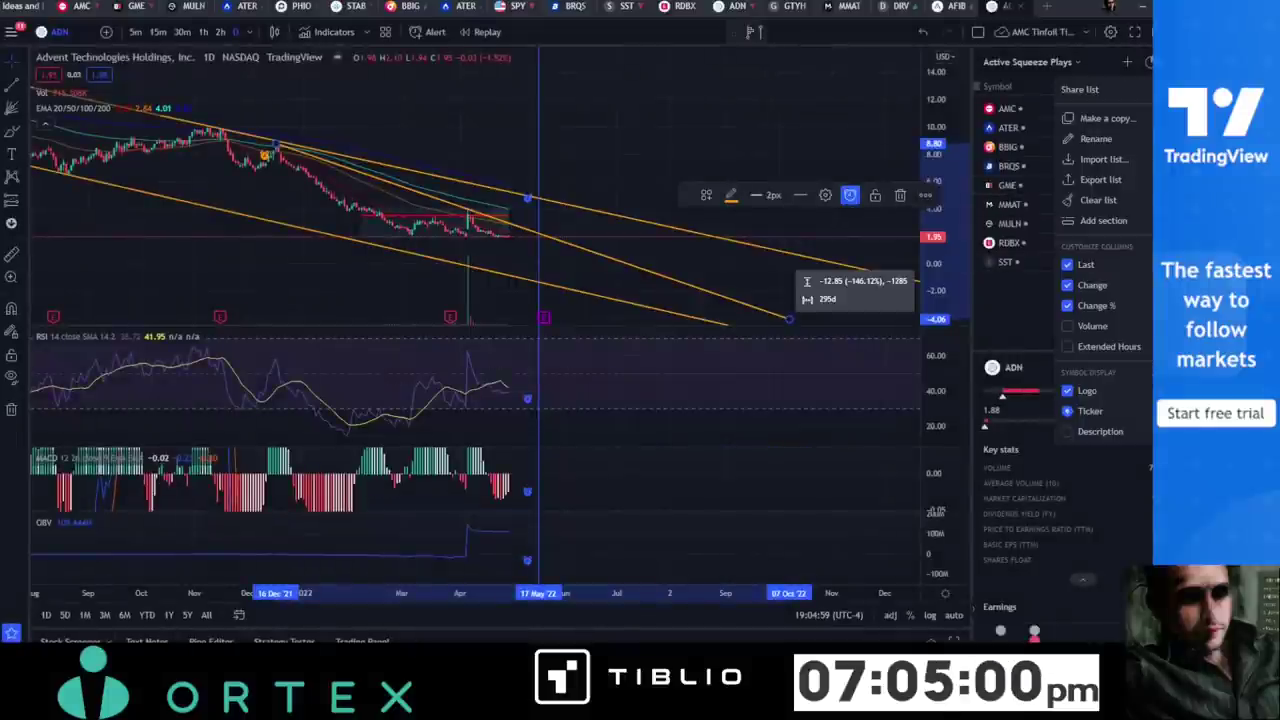
click(1148, 62)
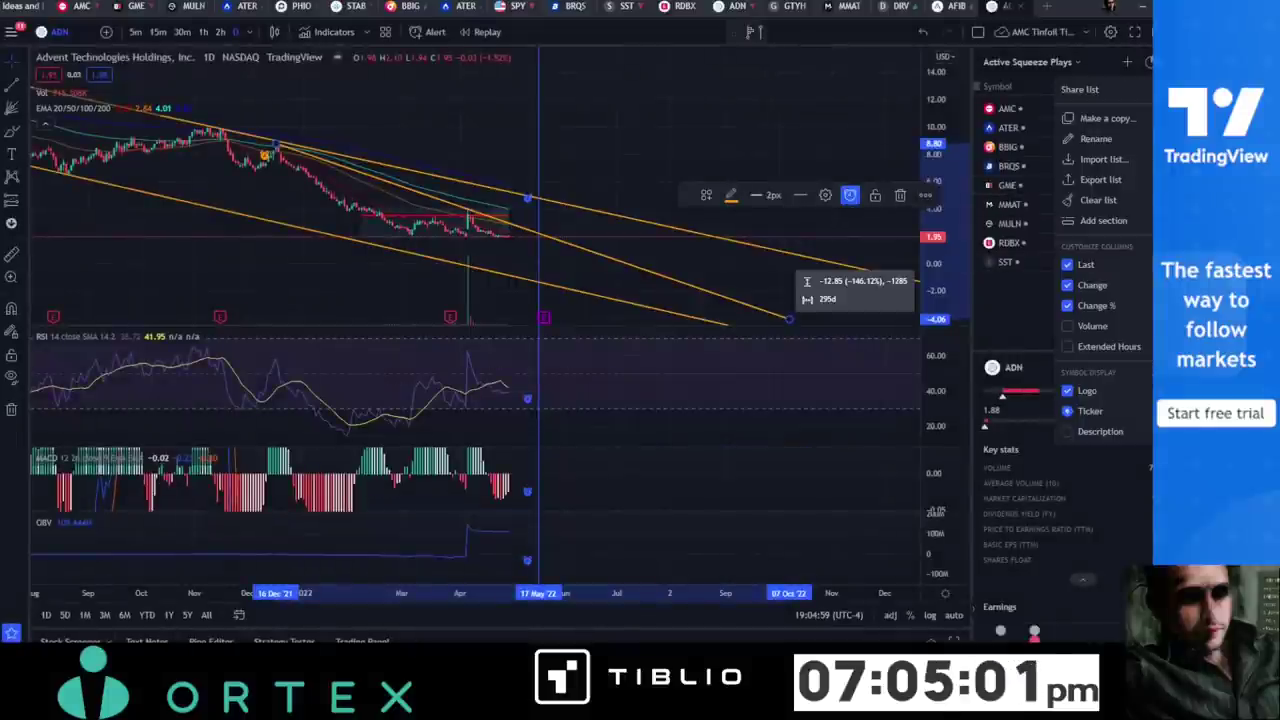
click(1092, 222)
text(WAIT & WATCH)
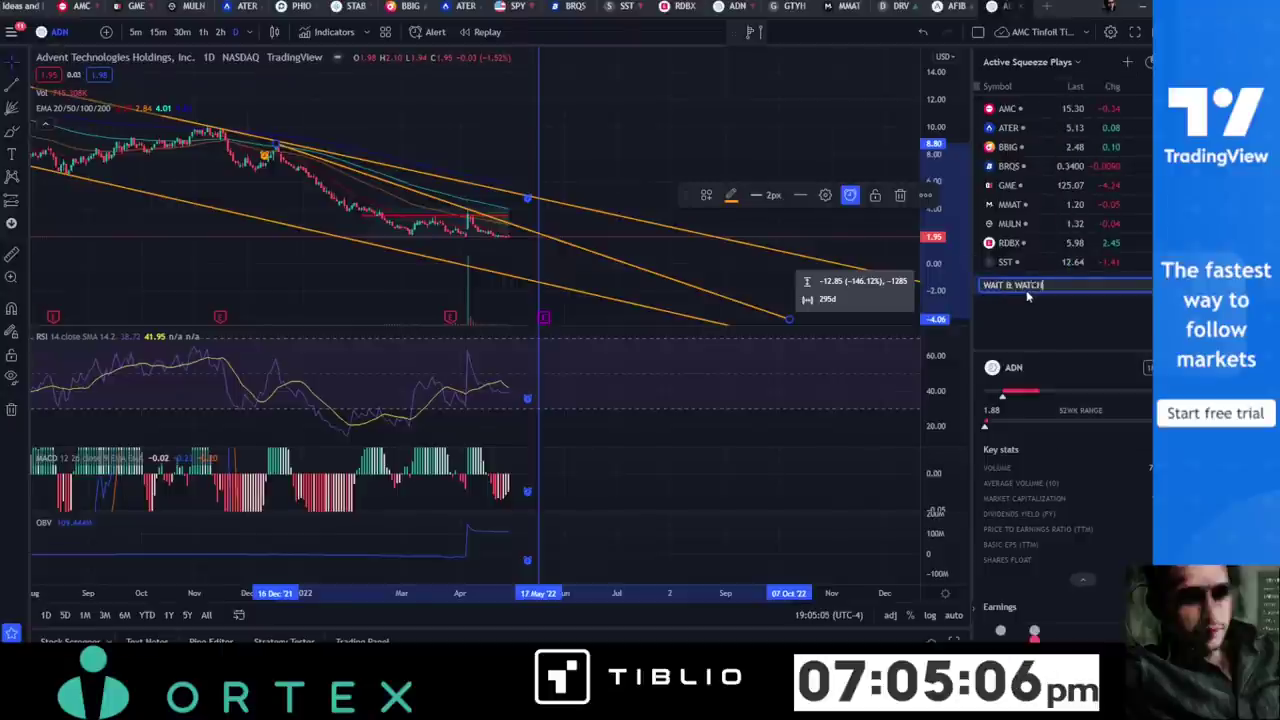
key(Return)
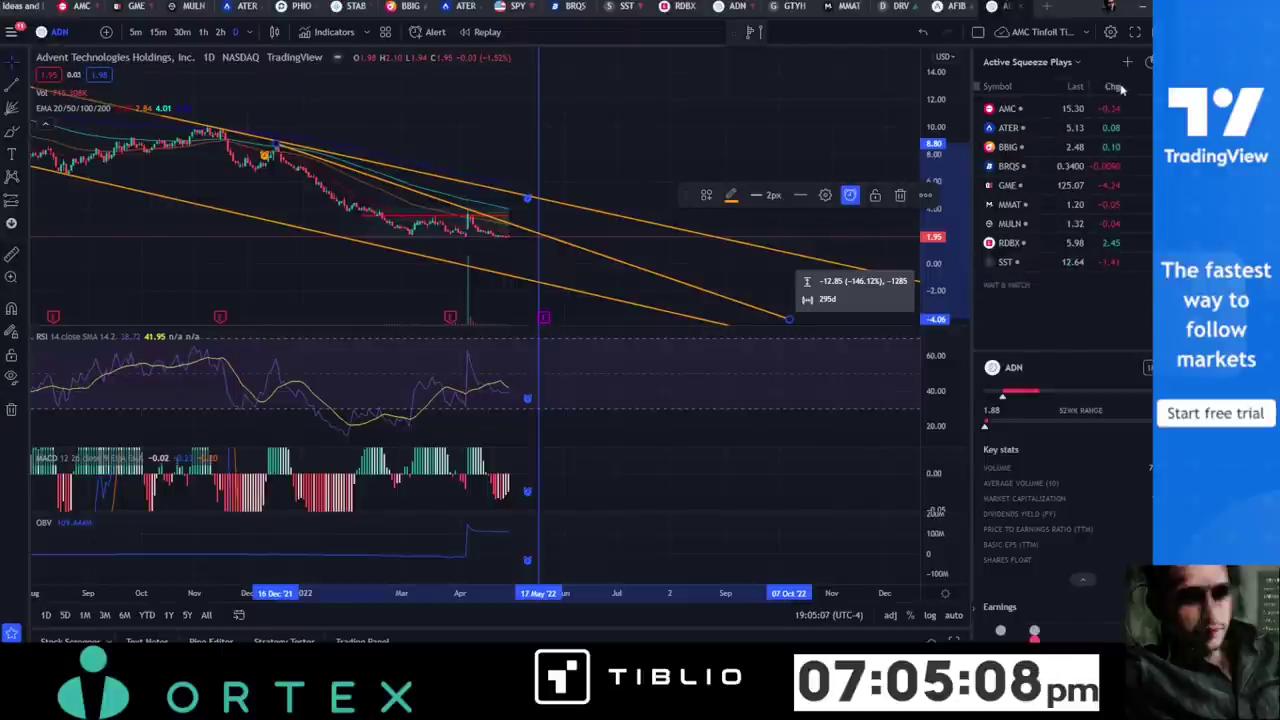
Add the NASDAQ symbols ADN and AFIB to the WAIT & WATCH section of the Active Squeeze Plays watchlist.
click(1130, 64)
text(ADN)
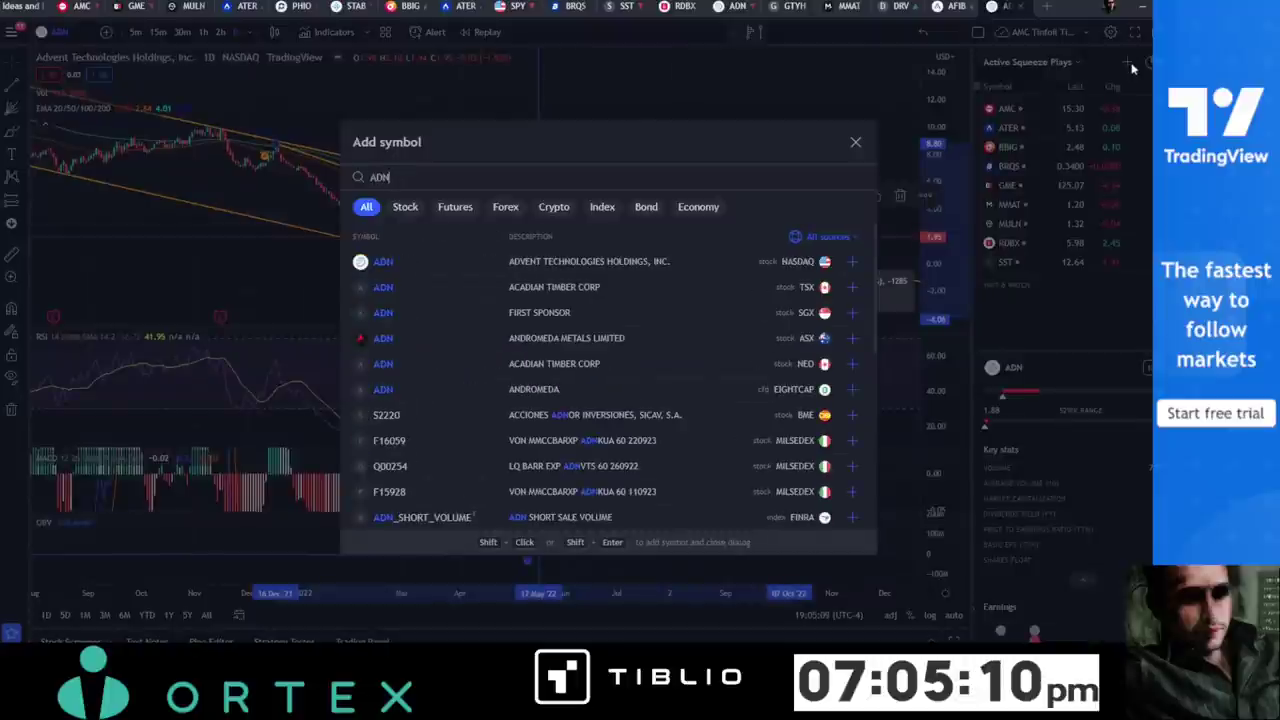
key(Return)
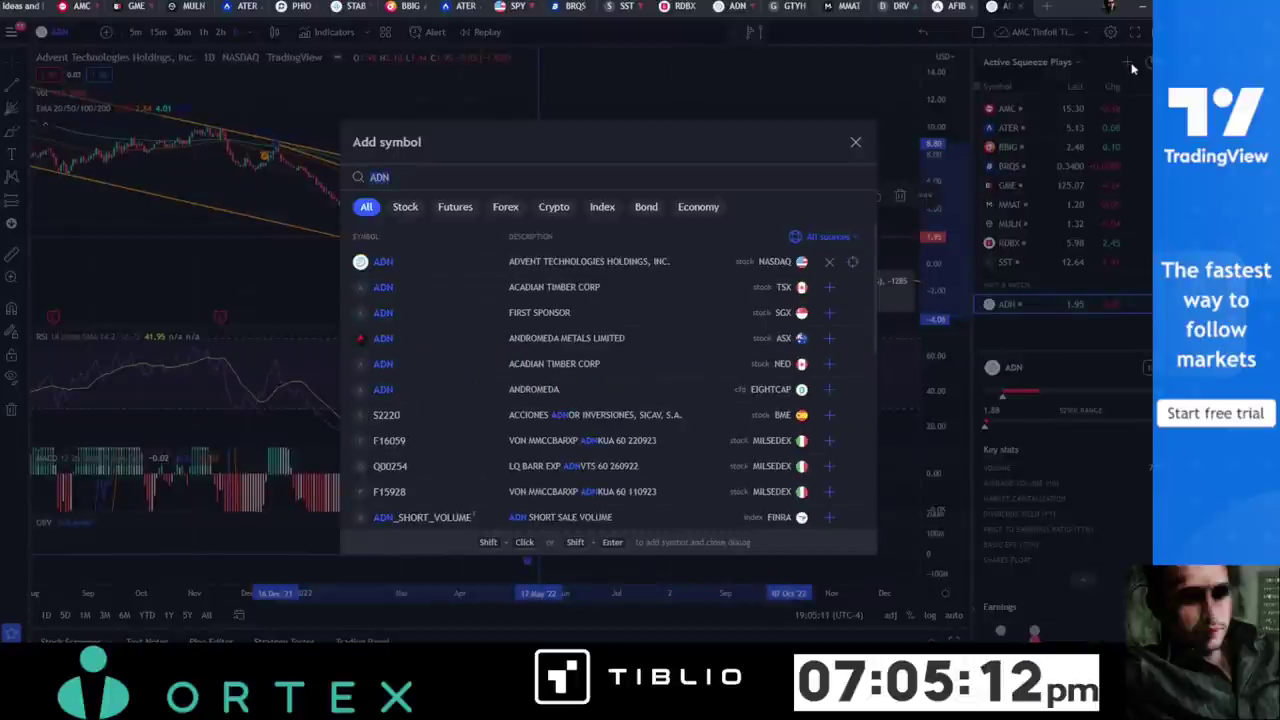
text(AFIB)
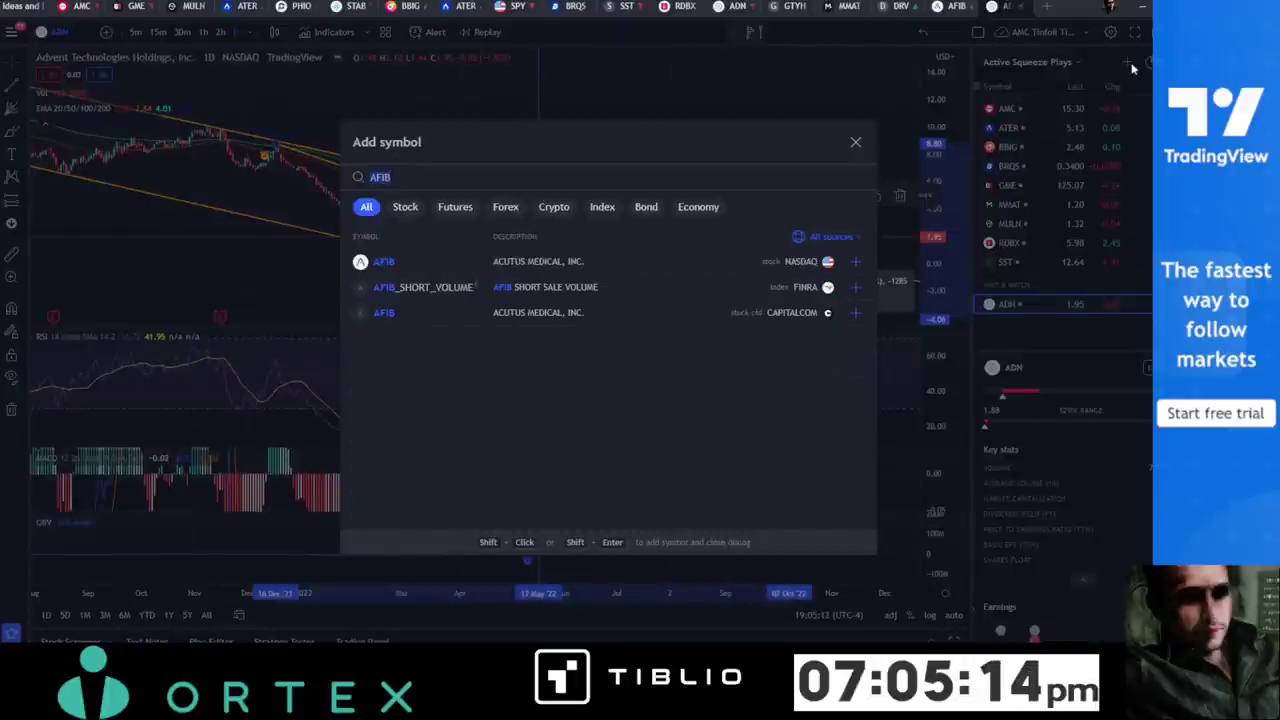
key(Return)
key(Escape)
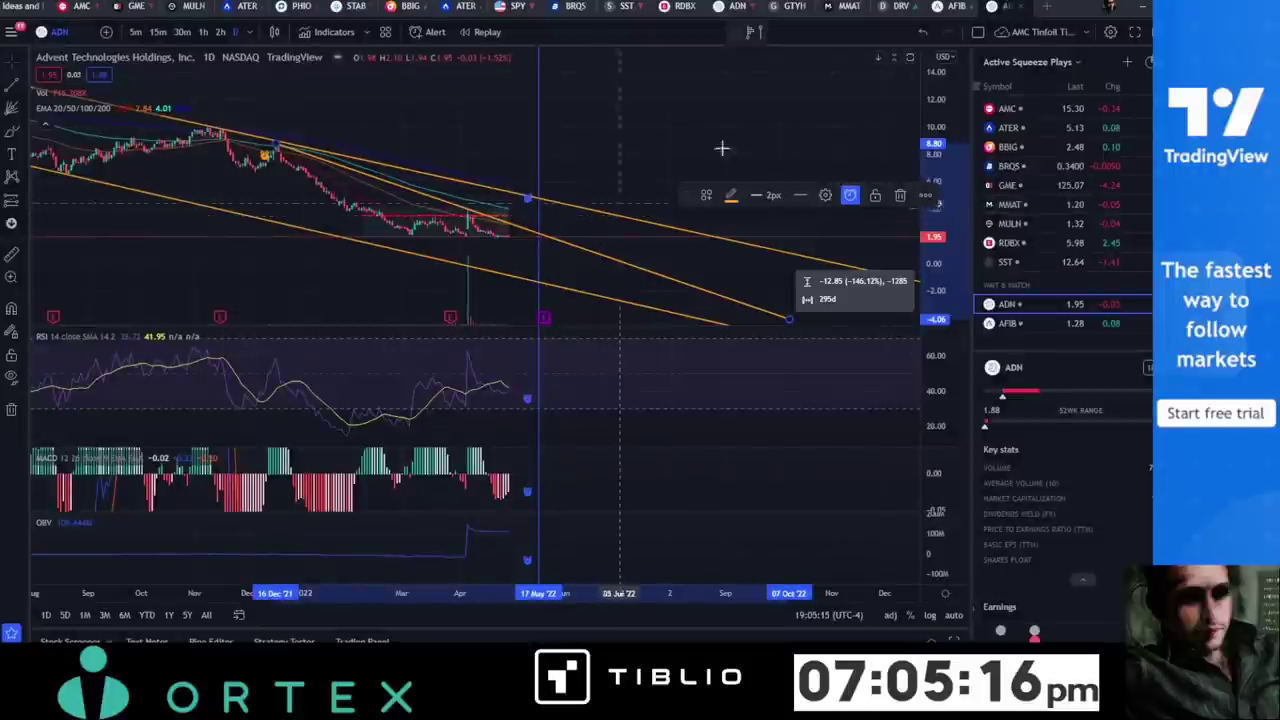
Switch to the DRV daily chart and examine its long decline and the latest candles against the moving averages.
click(900, 14)
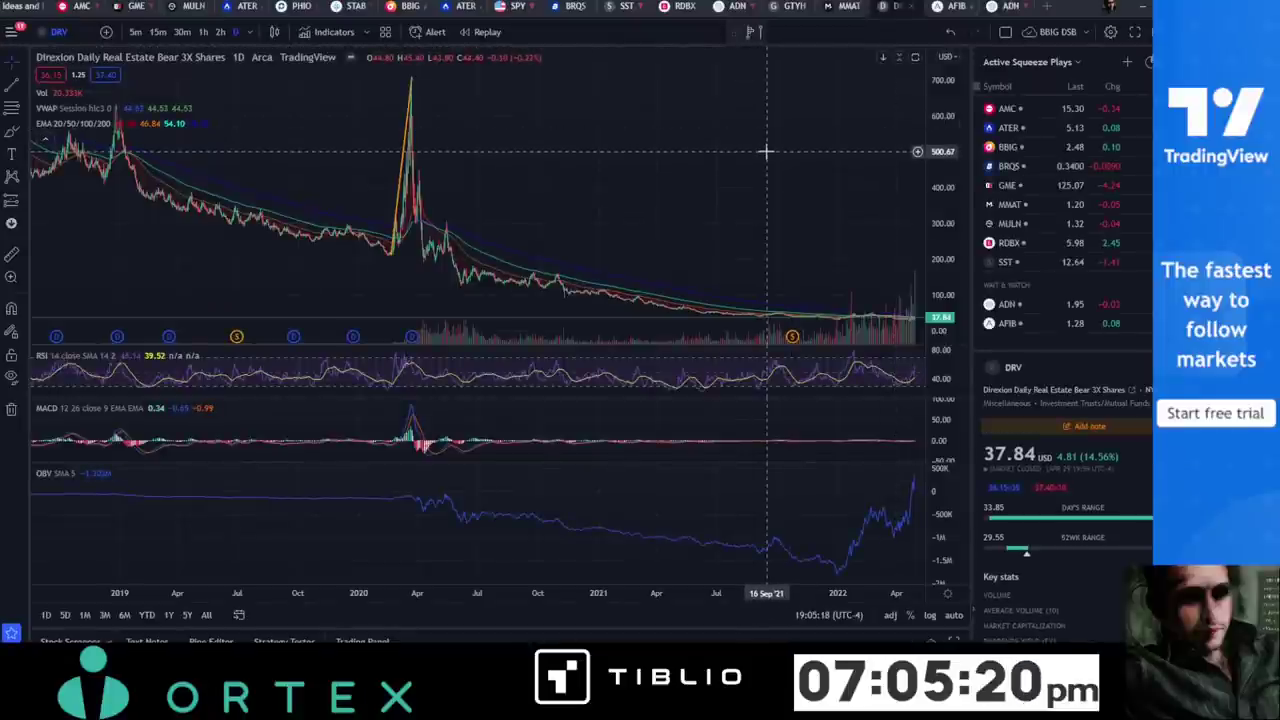
drag(766, 160, 354, 137)
drag(689, 170, 623, 180)
scroll(616, 192, up, 3)
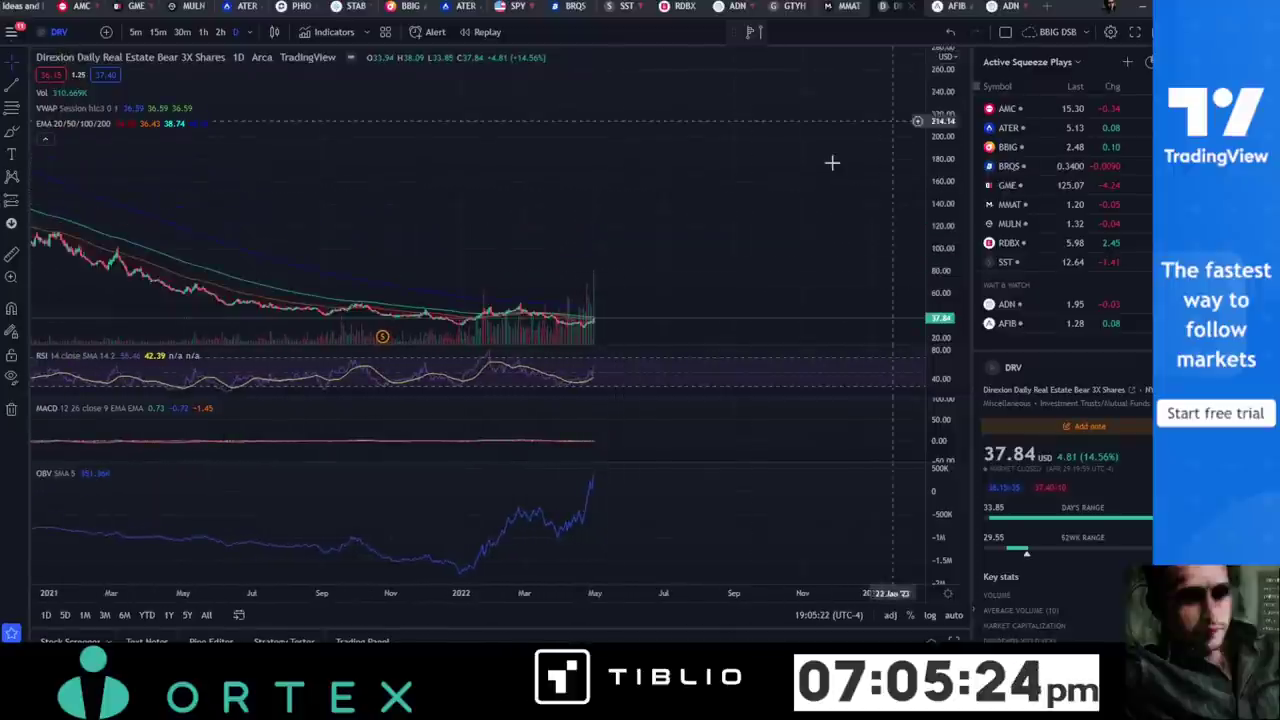
drag(598, 182, 609, 114)
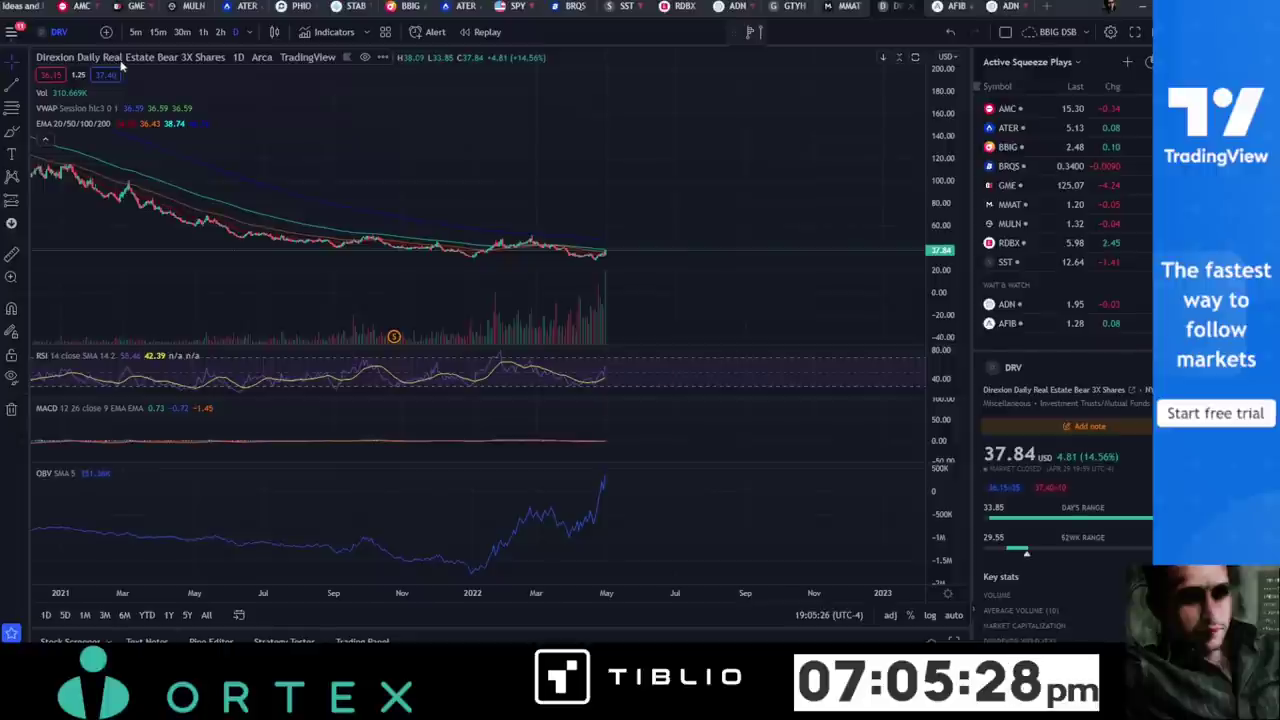
drag(609, 180, 657, 137)
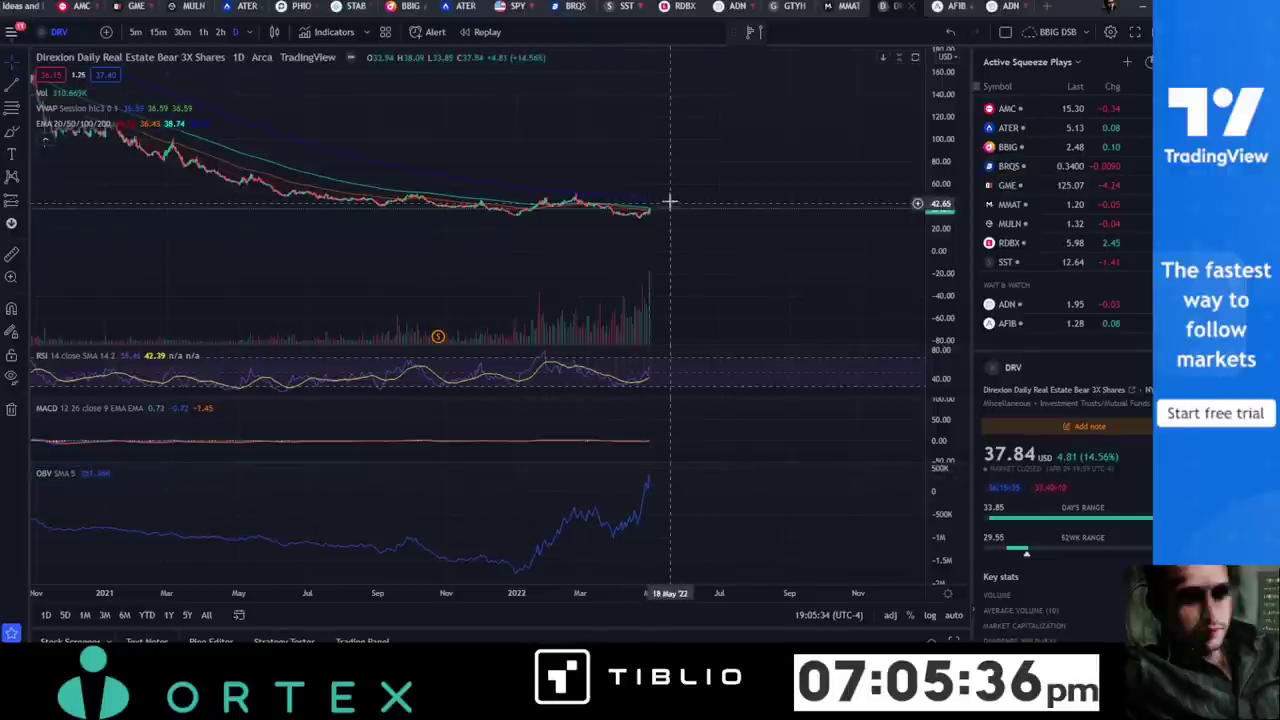
drag(670, 202, 565, 205)
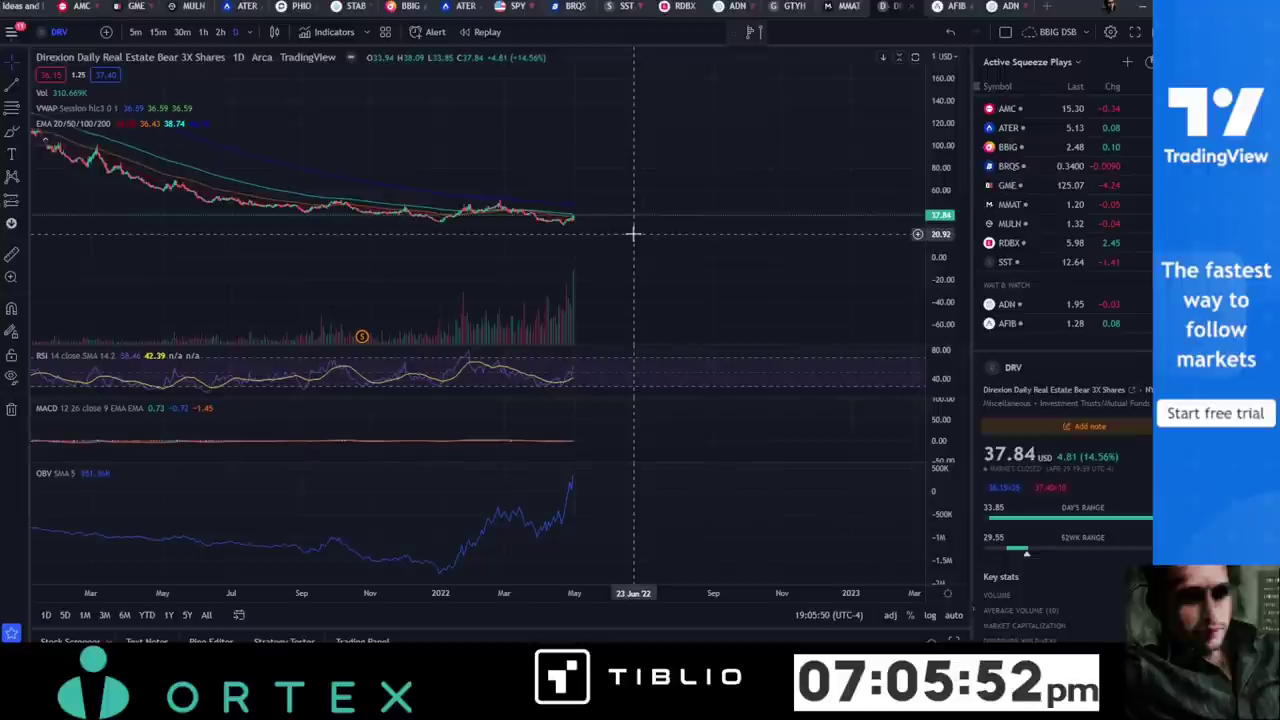
drag(586, 209, 669, 211)
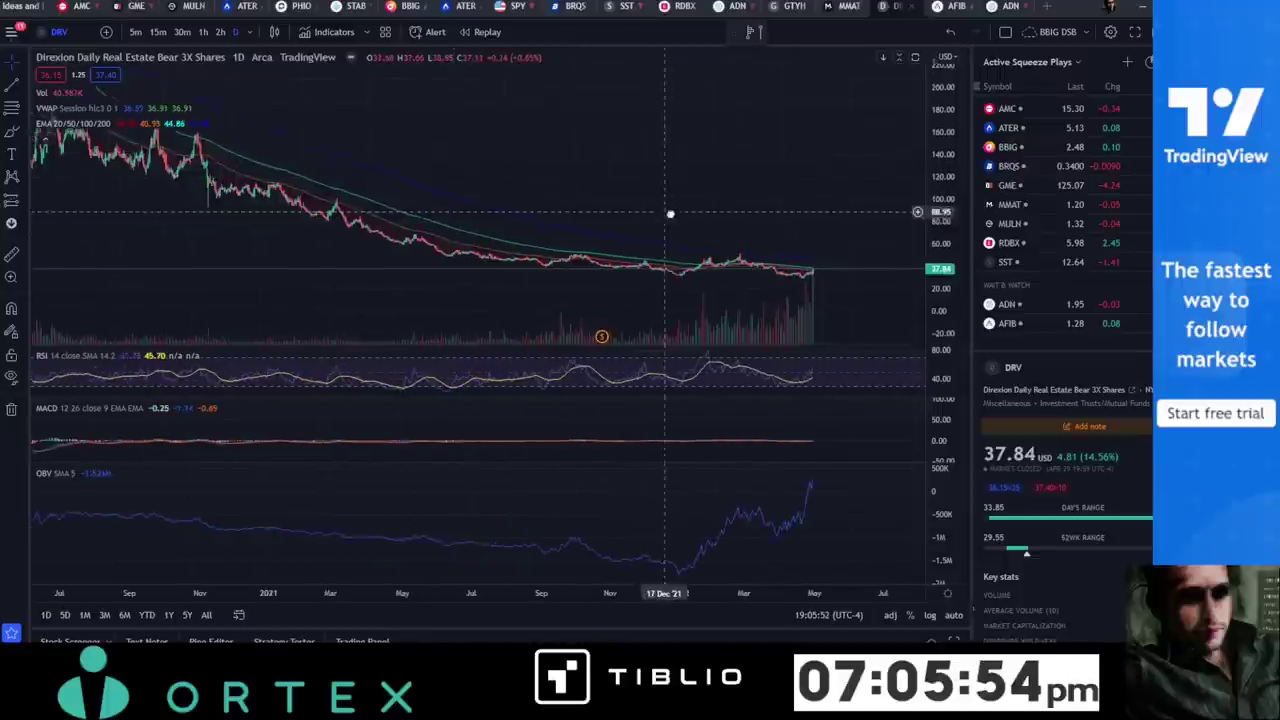
Inspect the early 2020 price spike on the DRV chart and check the range of the trend line drawn along it.
drag(523, 157, 748, 278)
drag(629, 114, 692, 116)
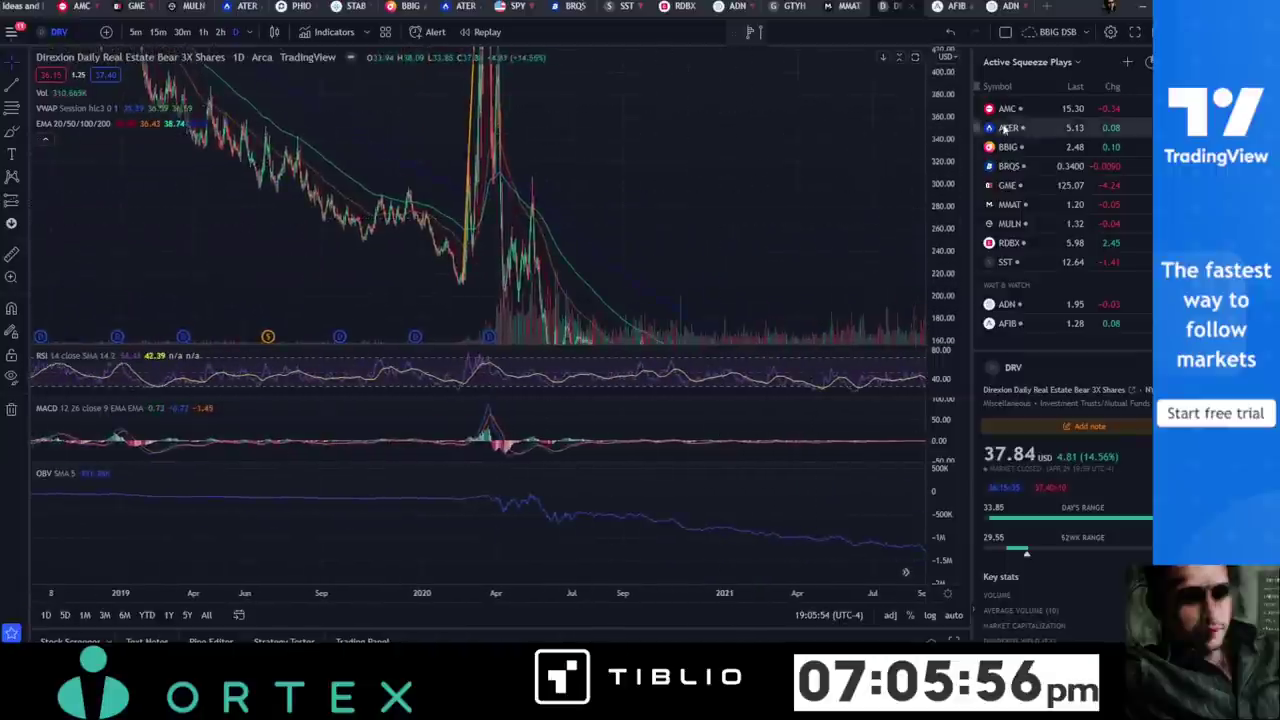
shift+click(463, 220)
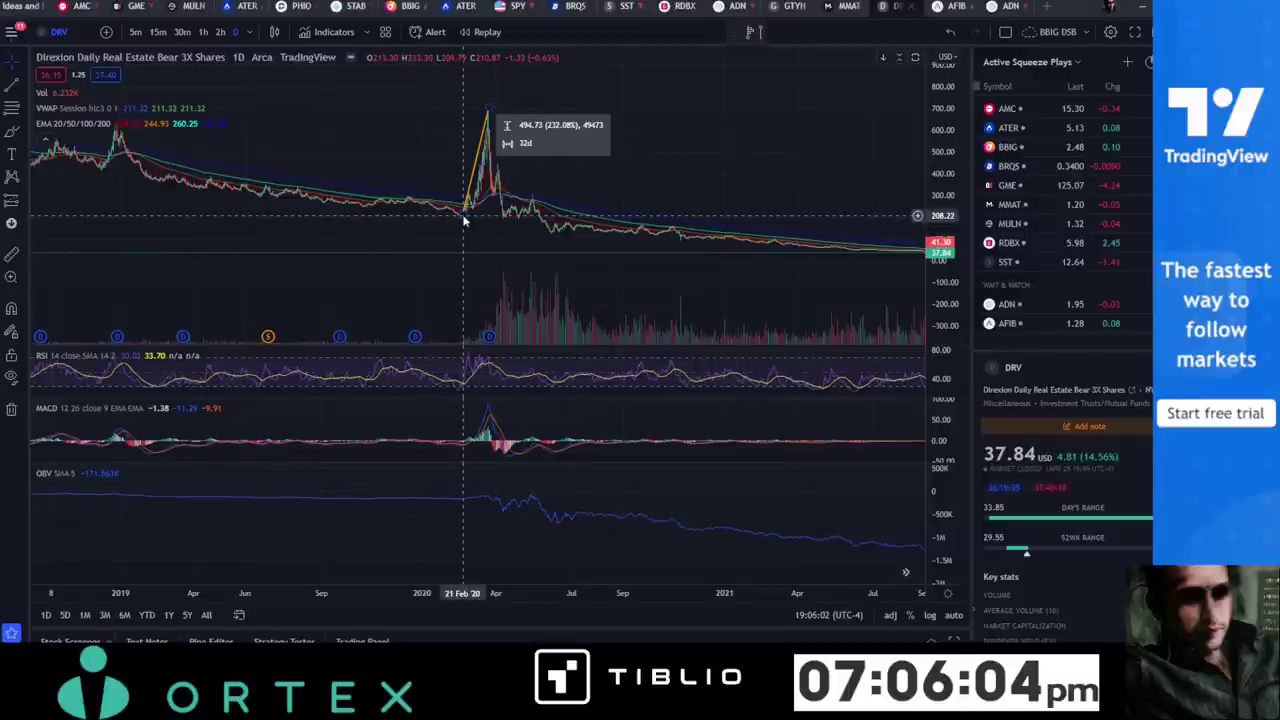
click(470, 218)
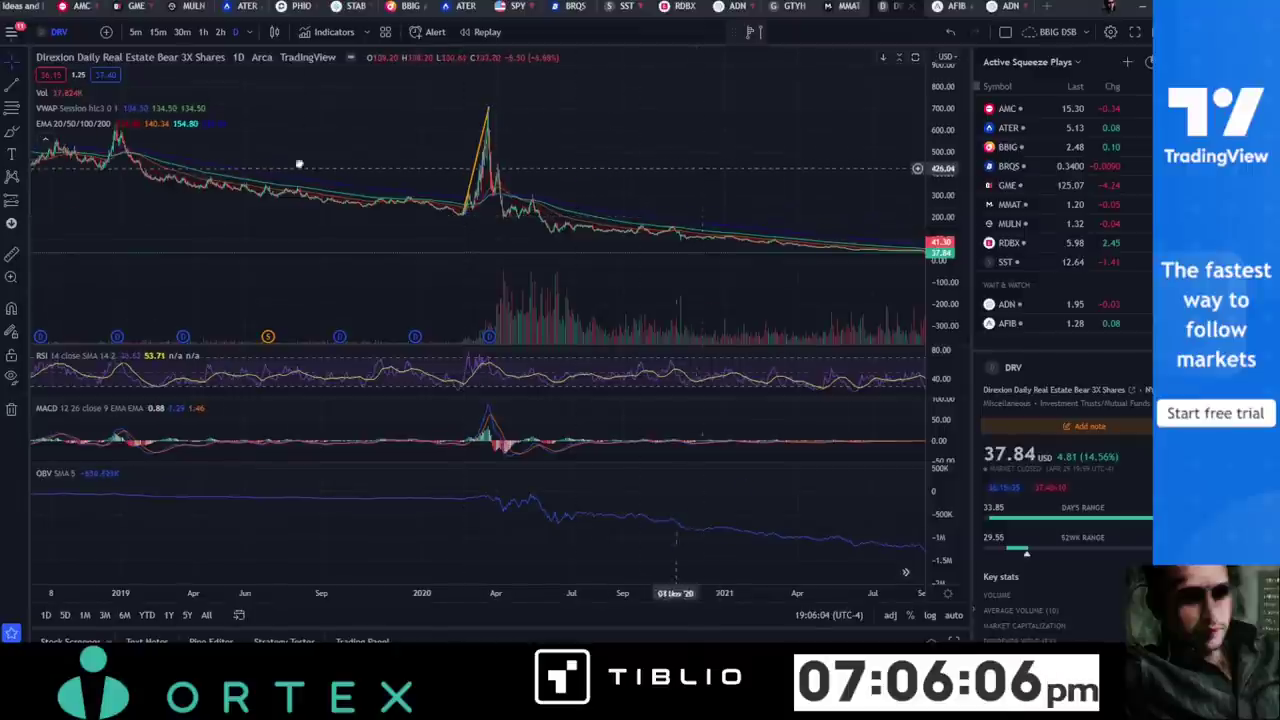
Examine DRV's 2022 daily price action, volume and OBV on an enlarged price scale.
scroll(297, 163, right, 5)
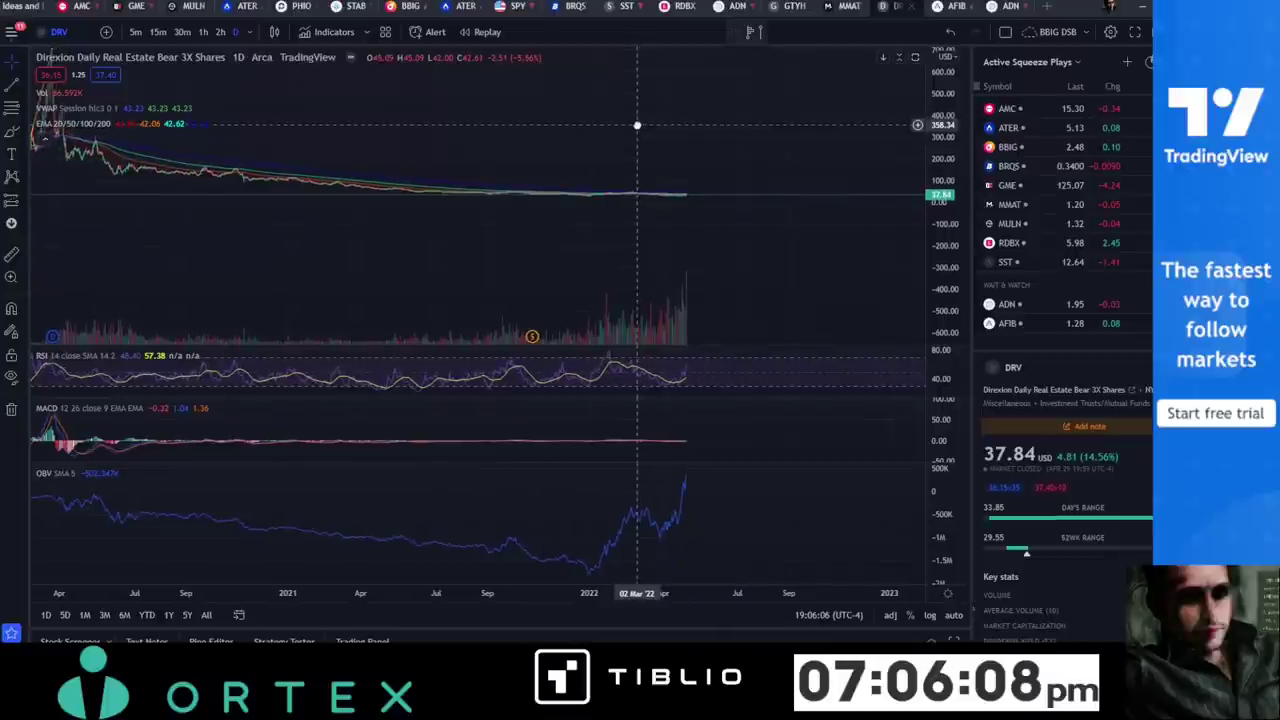
drag(918, 66, 918, 40)
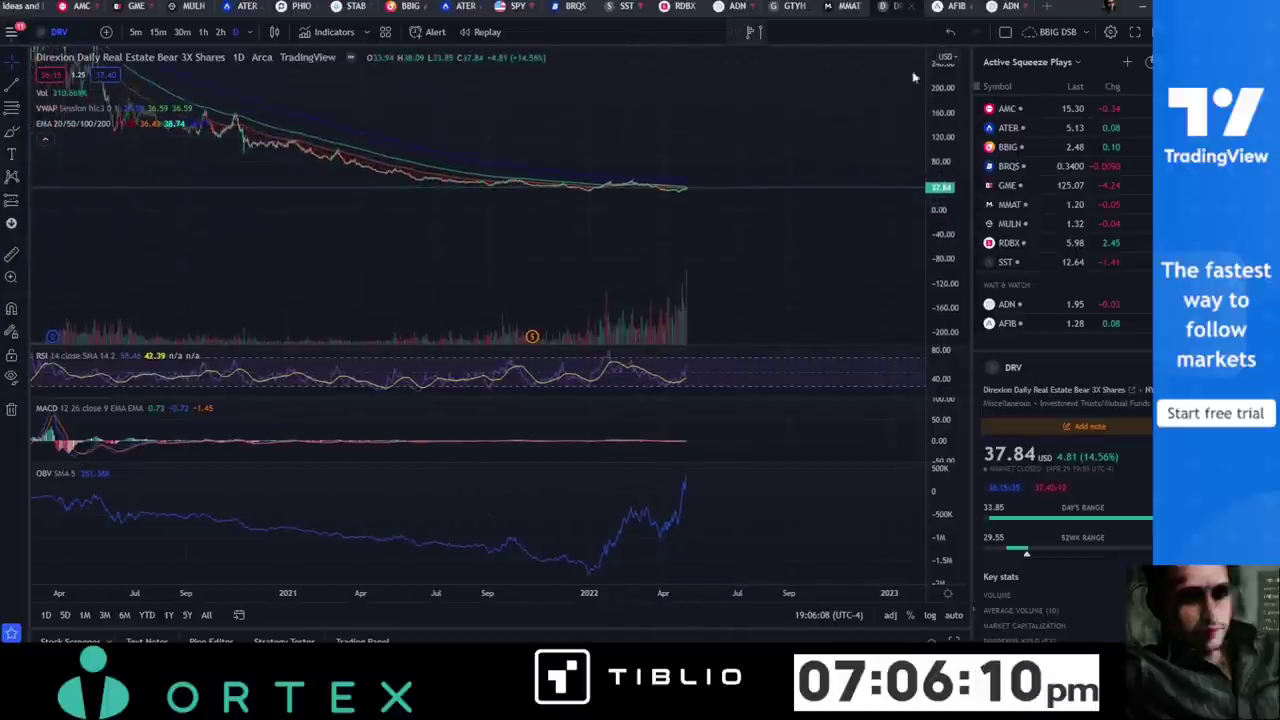
drag(680, 126, 551, 206)
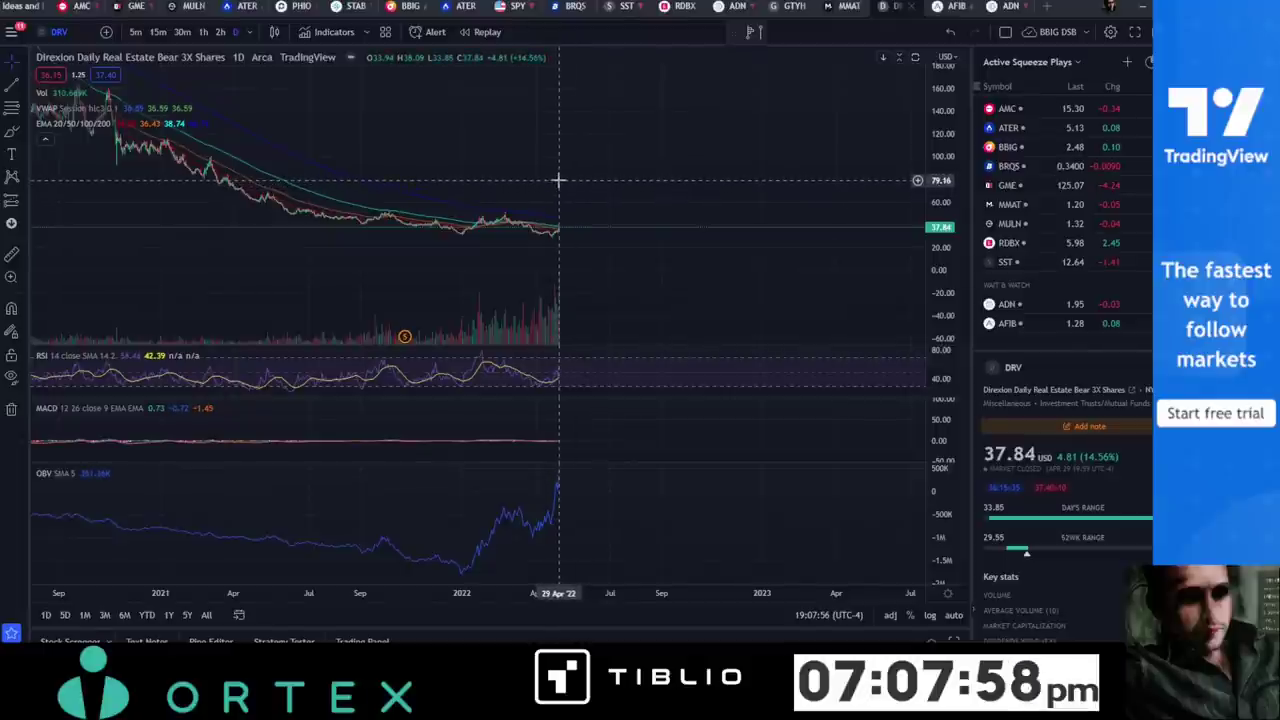
drag(486, 146, 577, 177)
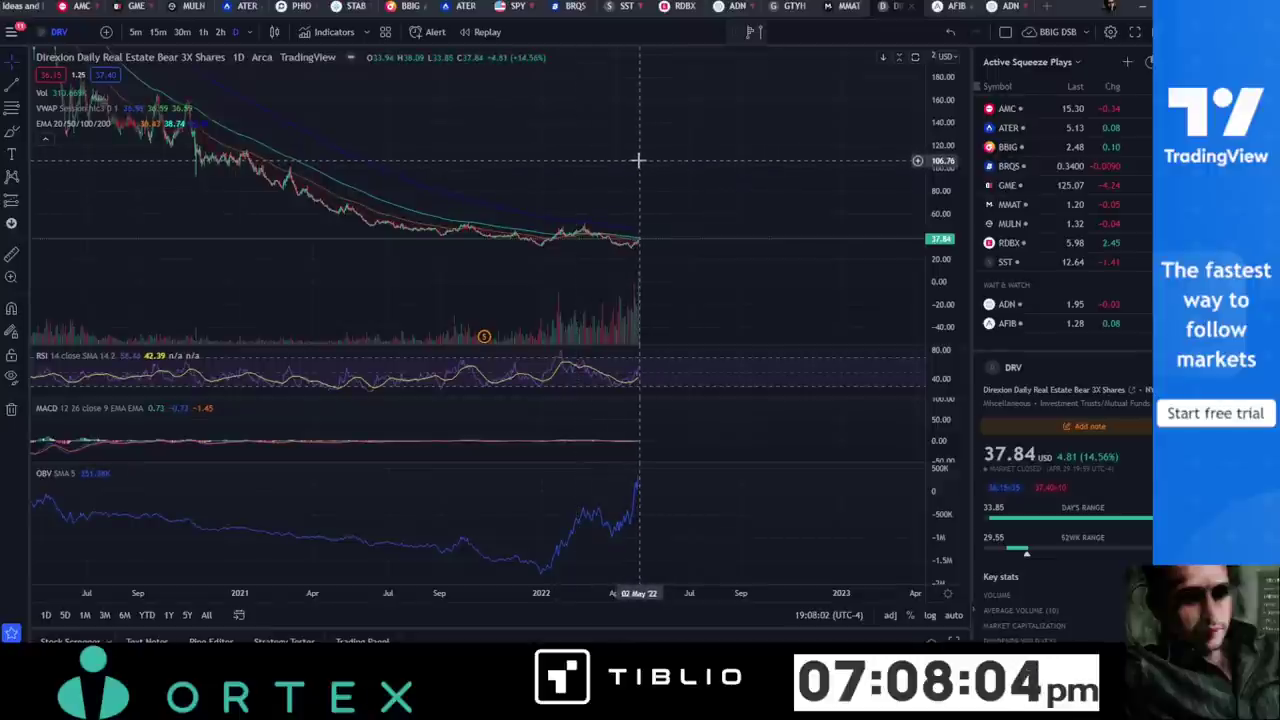
drag(726, 186, 671, 206)
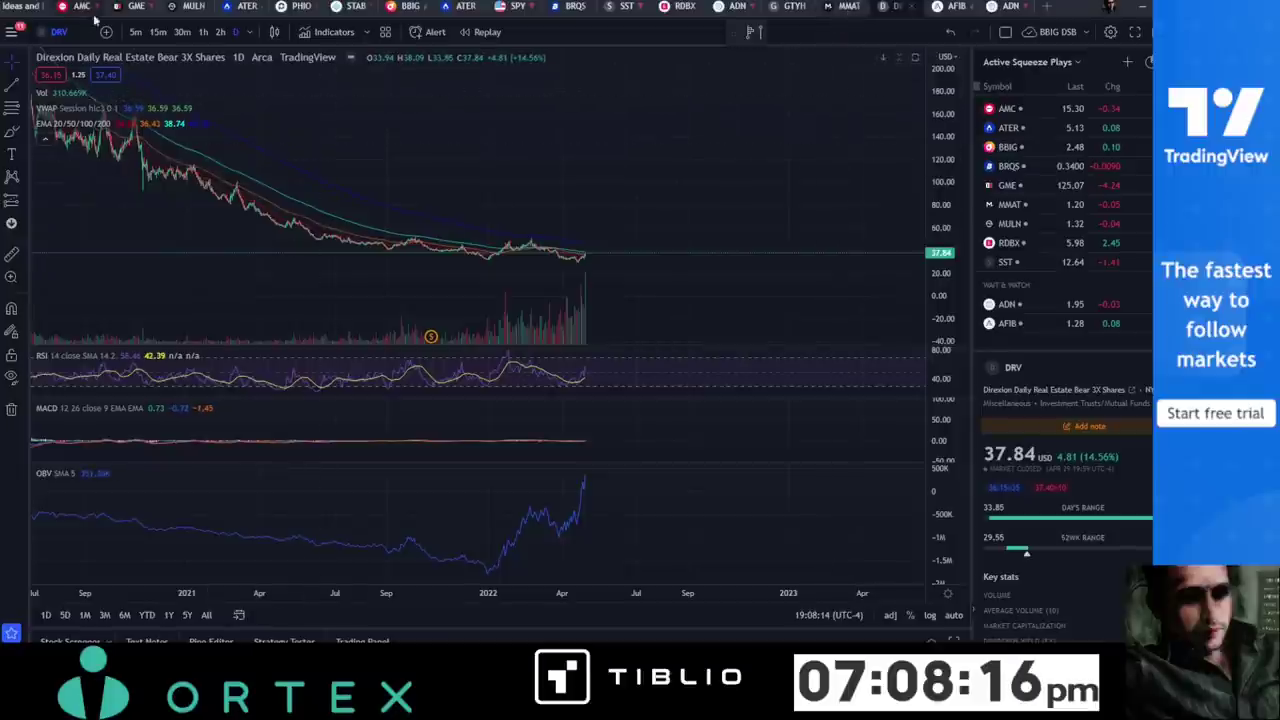
Look up CAR on the TradingView site and open the overview of Avis Budget Group.
click(950, 7)
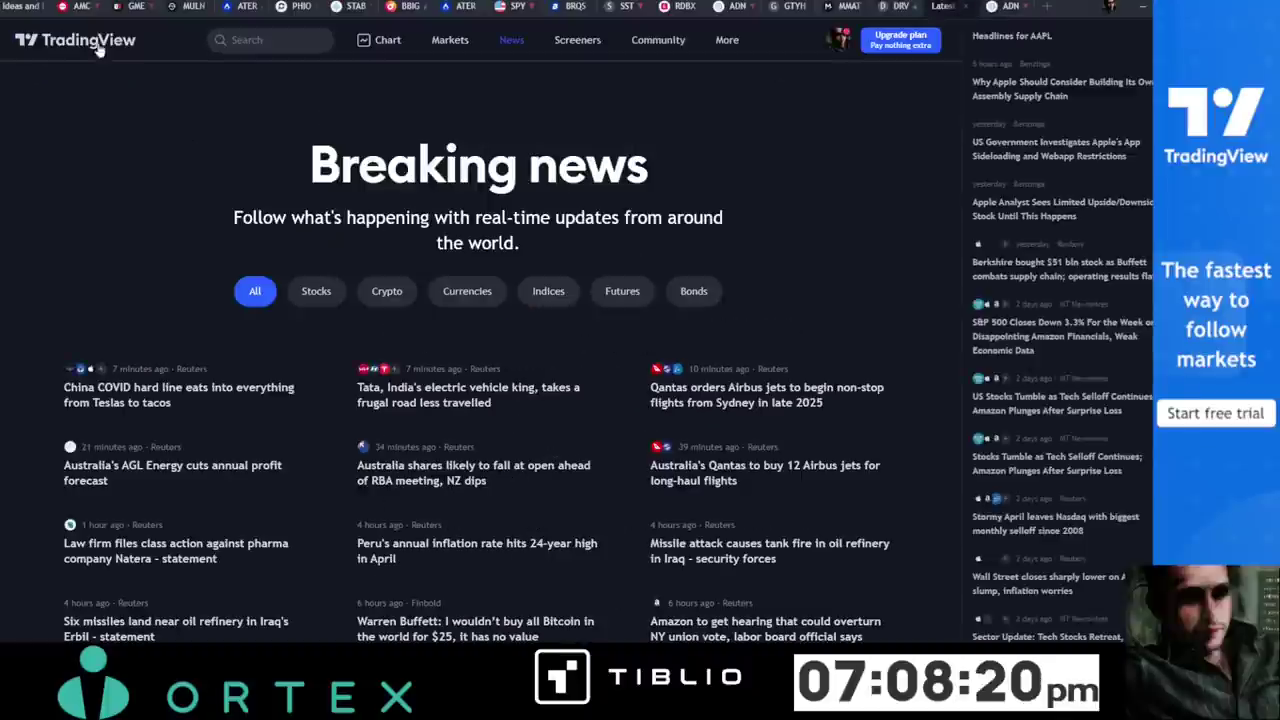
click(240, 42)
text(car)
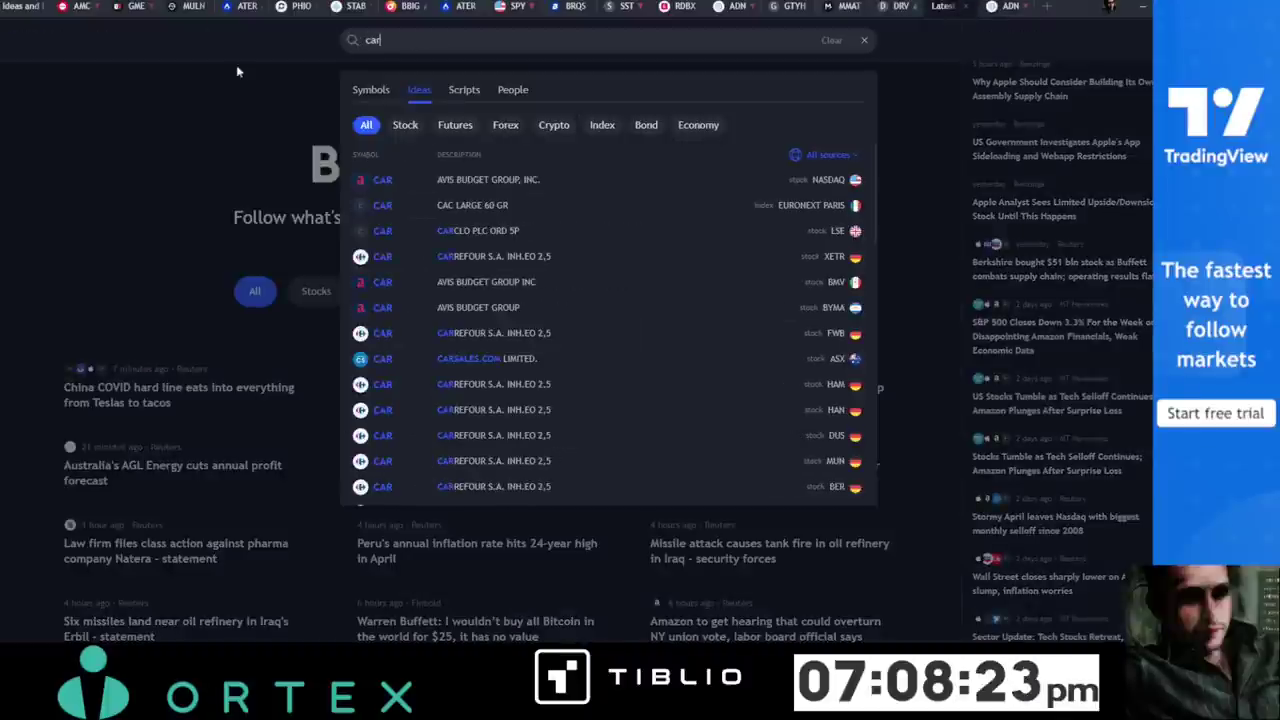
key(Down)
key(Return)
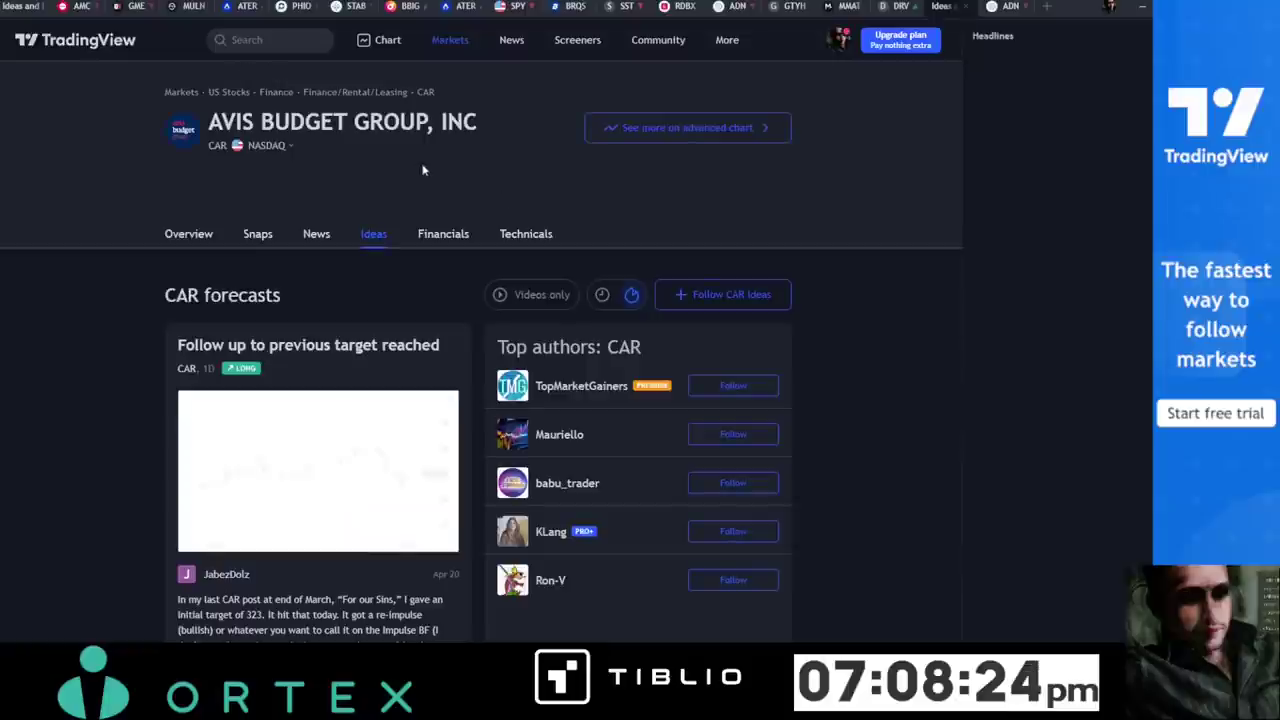
click(189, 236)
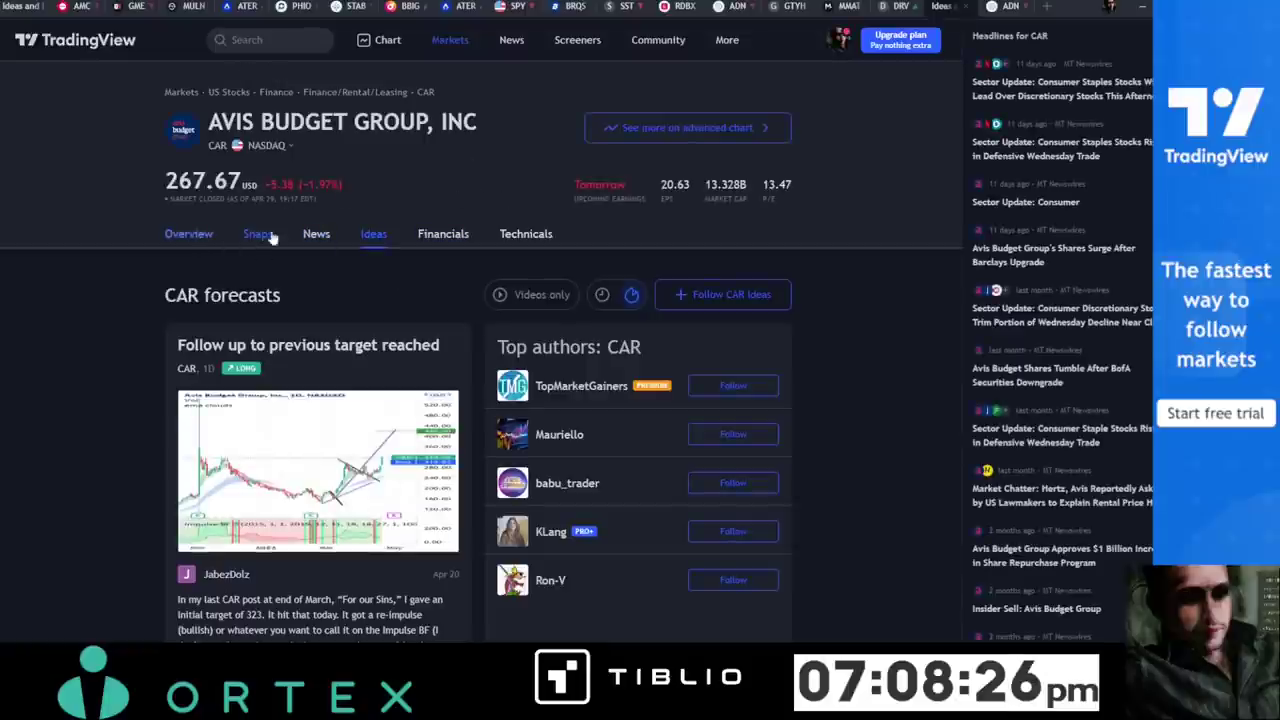
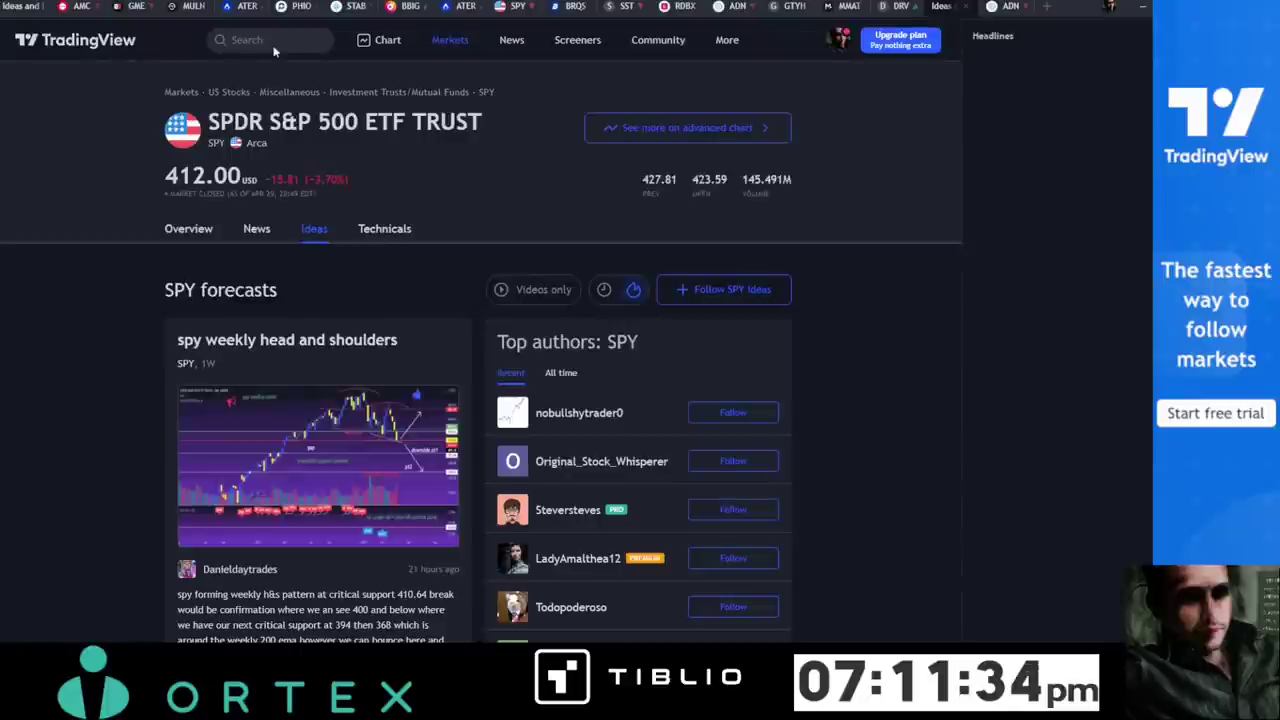
Return to the DRV chart, set the interval to 30 minutes and examine the price action of late April 2022.
click(903, 6)
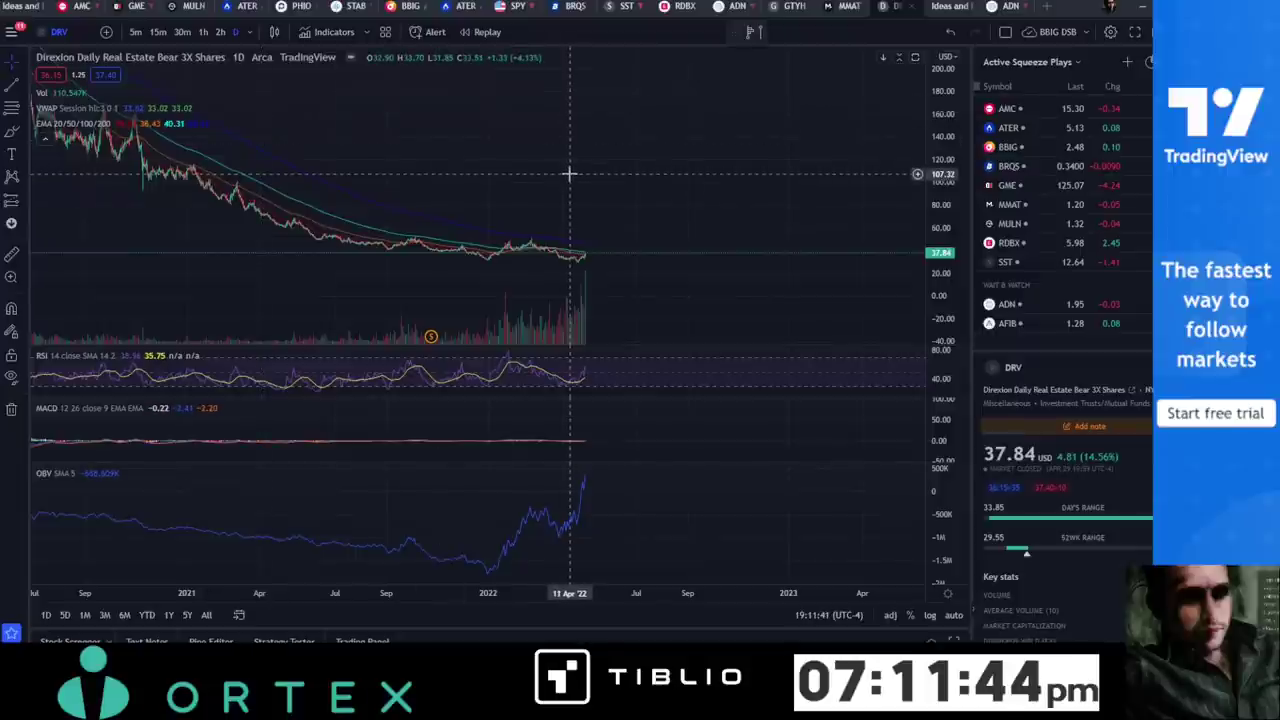
scroll(583, 179, up, 5)
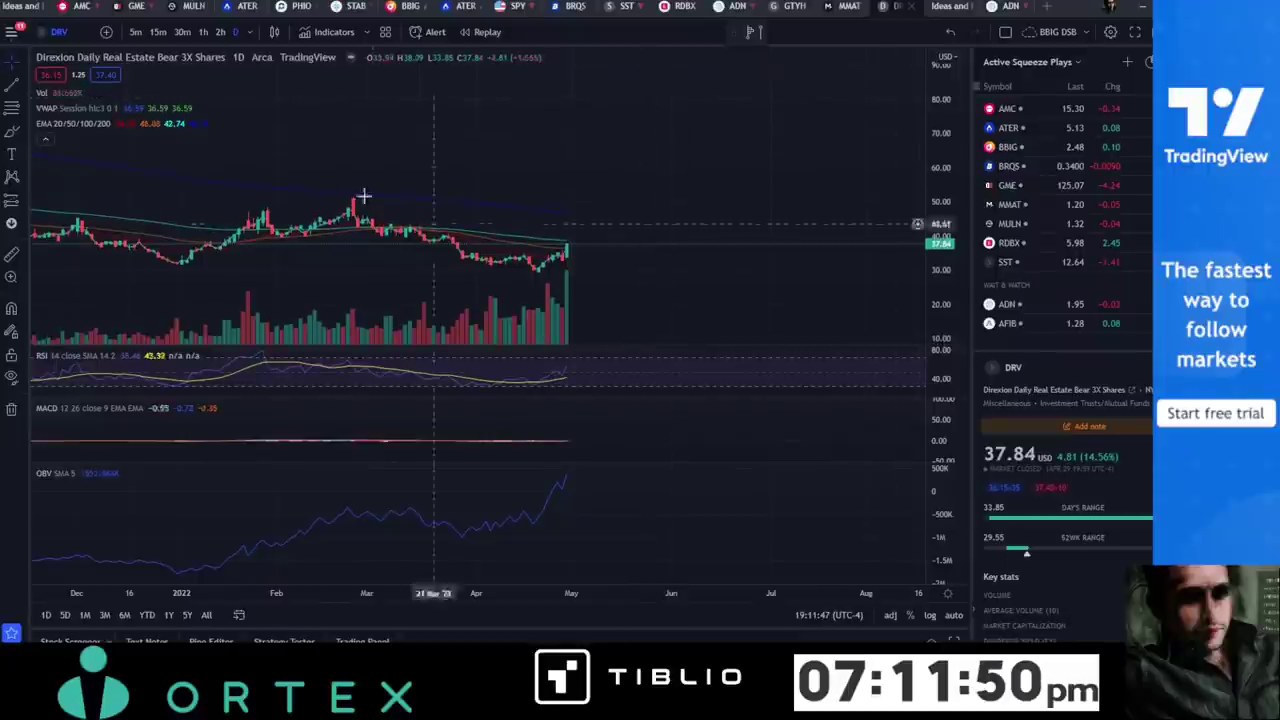
click(190, 32)
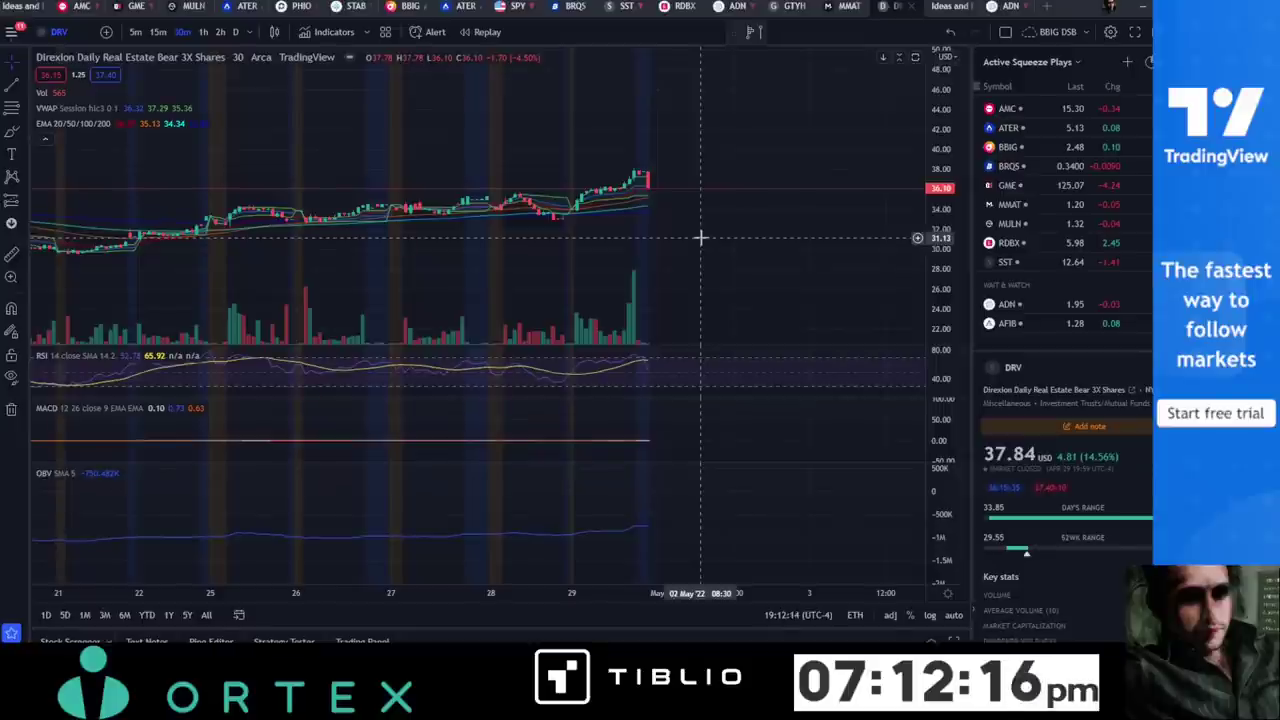
drag(636, 160, 586, 186)
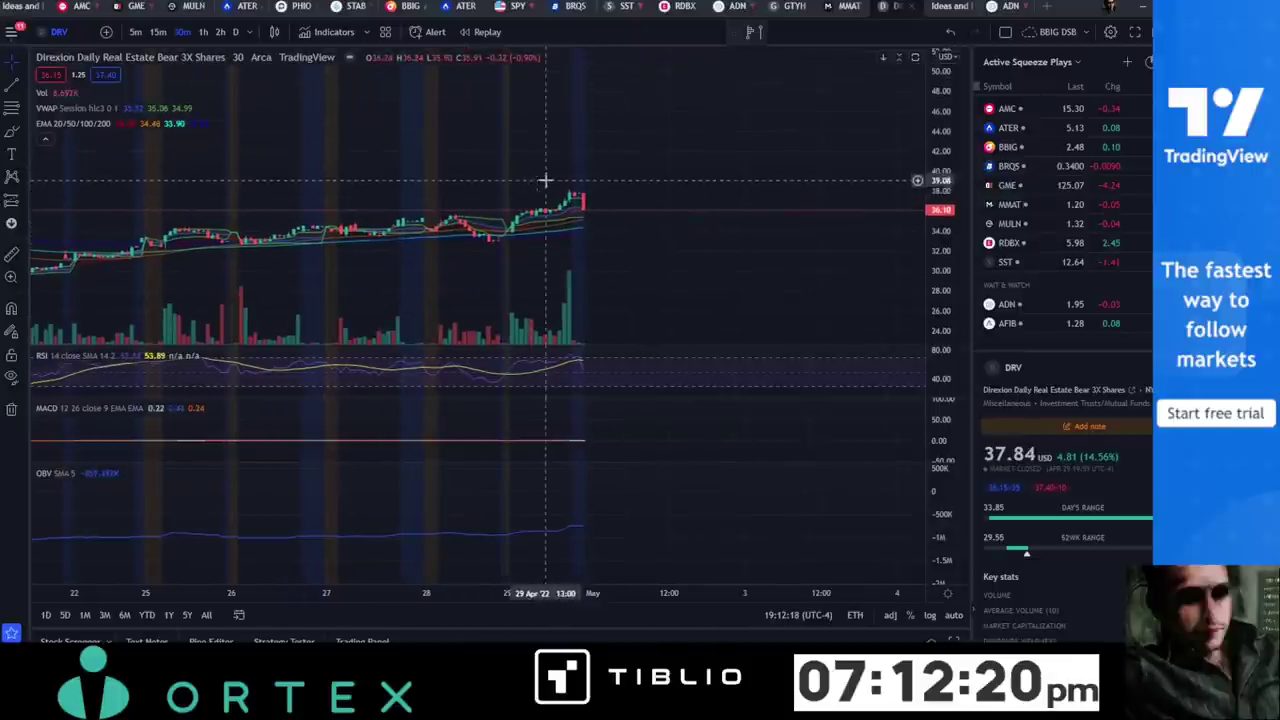
drag(611, 177, 646, 206)
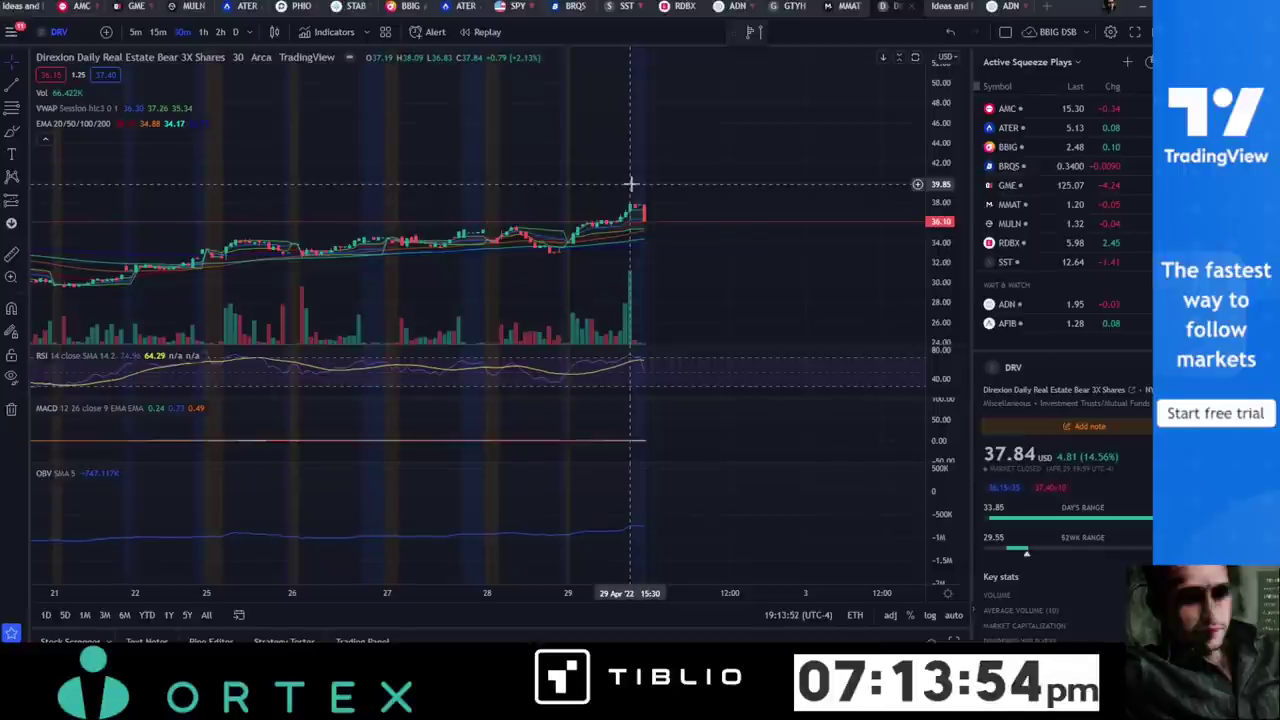
Look up MBS on the TradingView site and open the ideas page of MB Securities JSC on HNX.
click(57, 31)
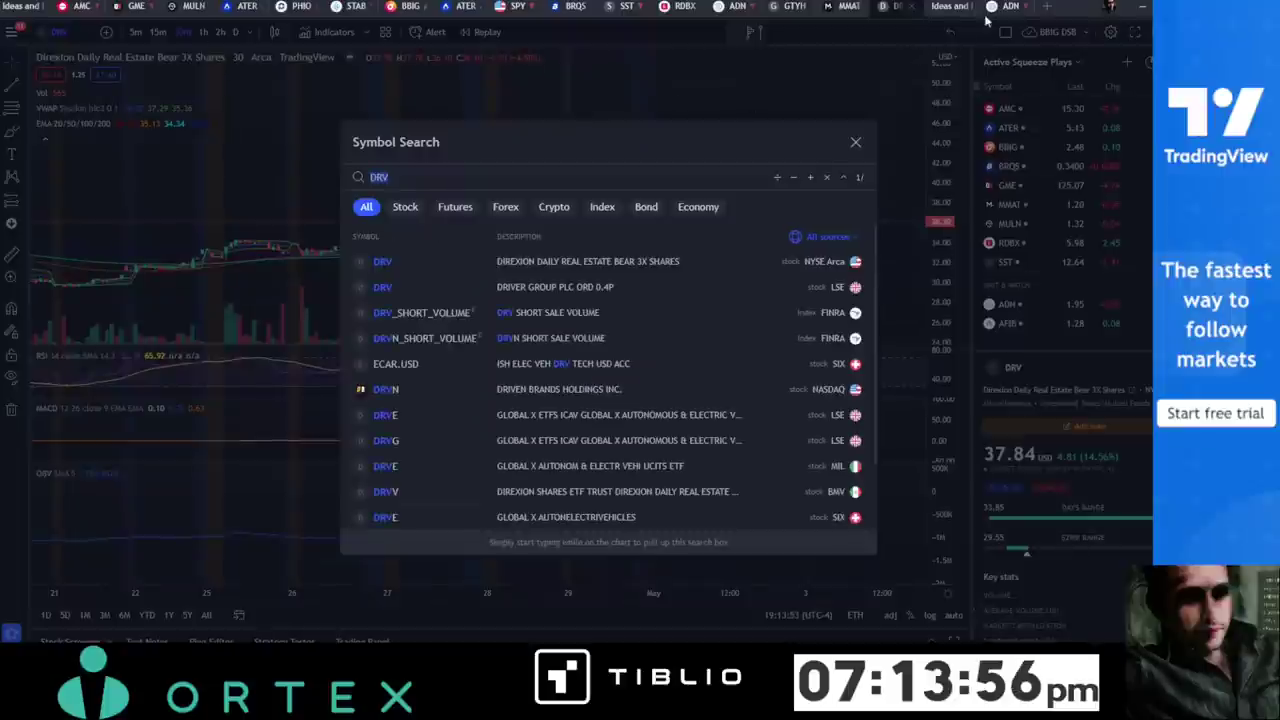
key(Escape)
key(ctrl+Tab)
click(284, 44)
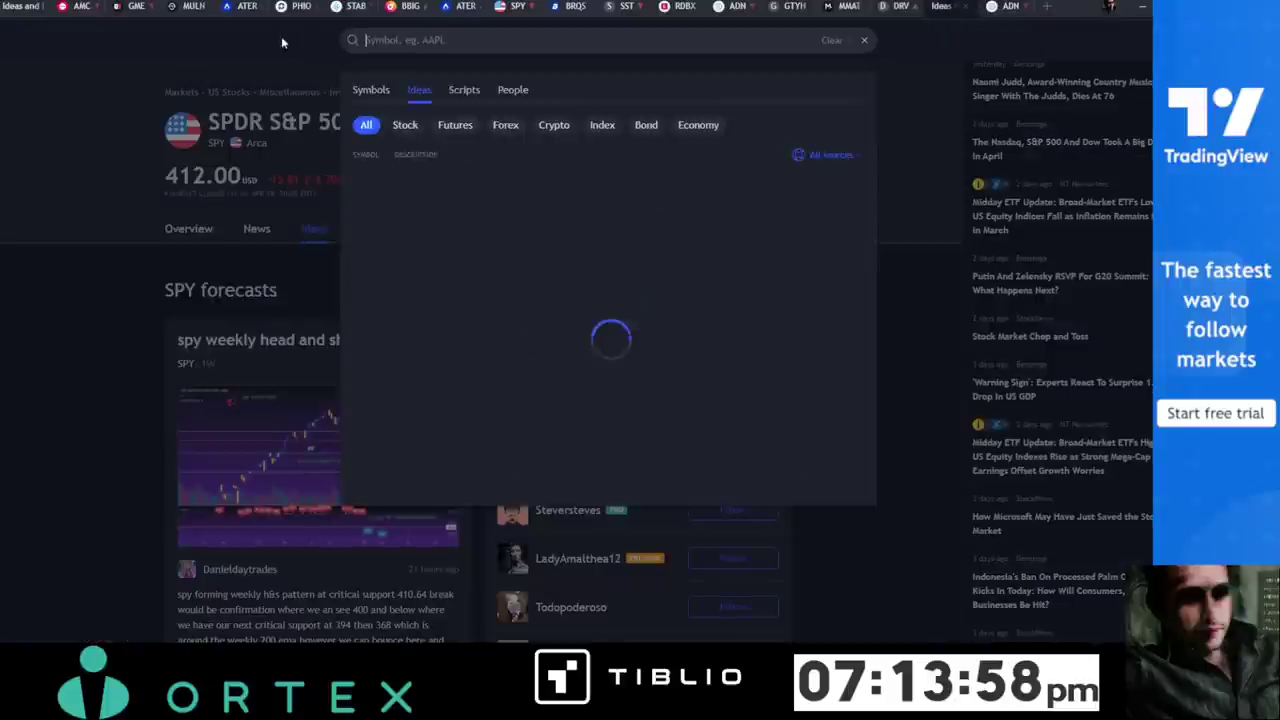
text(MBS)
key(Down)
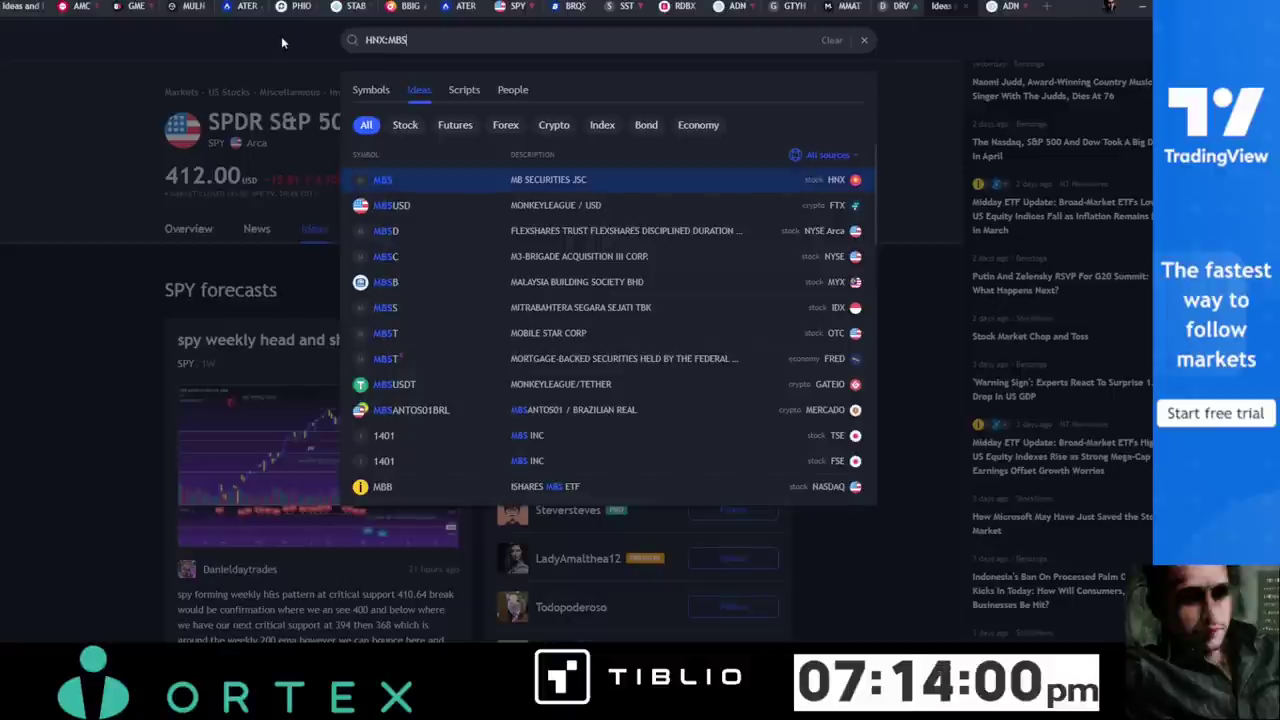
key(Down)
key(Up)
key(Return)
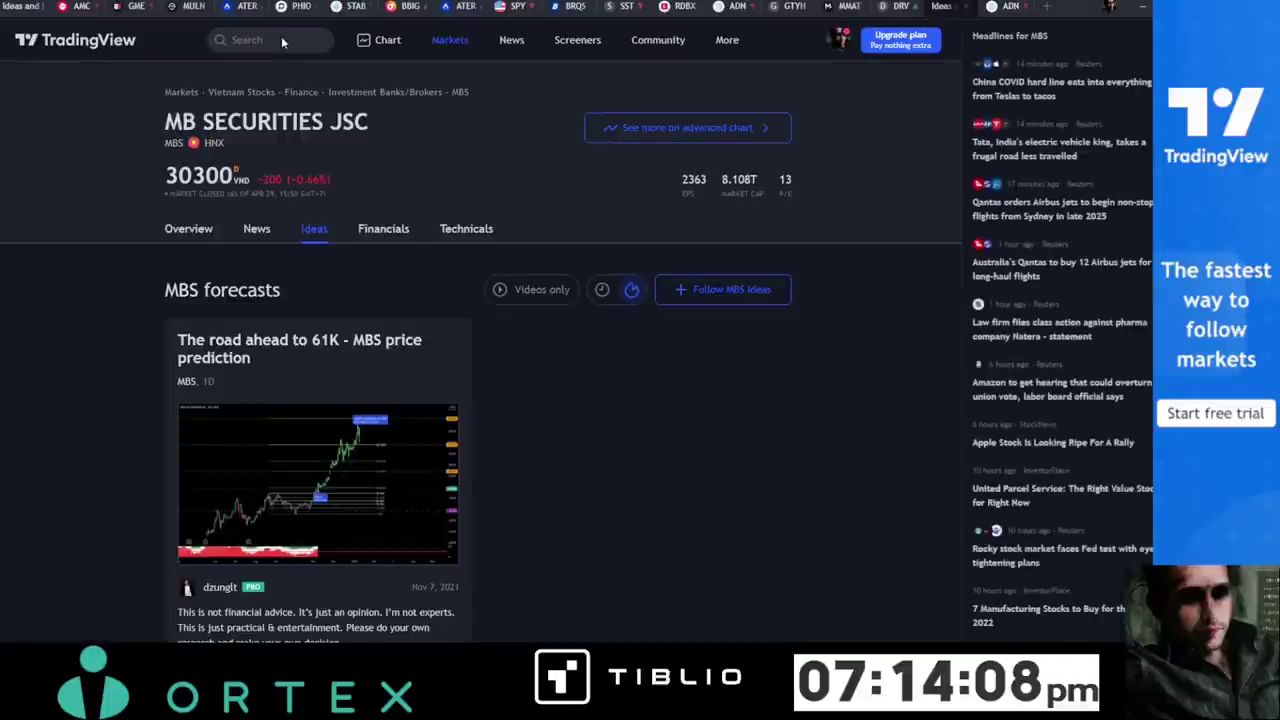
Search the symbols for MBS and load the iShares MBS ETF (MBB, NASDAQ) in place of AFIB on the chart.
click(382, 40)
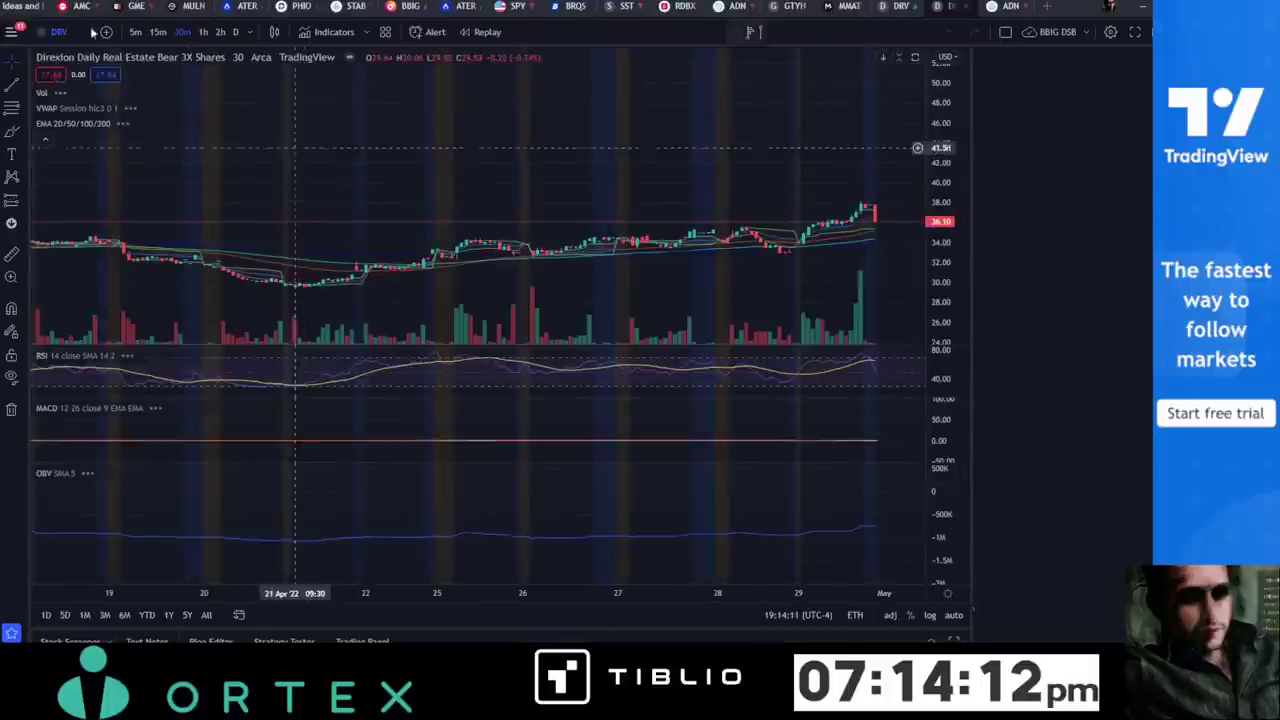
click(59, 31)
text(MBS)
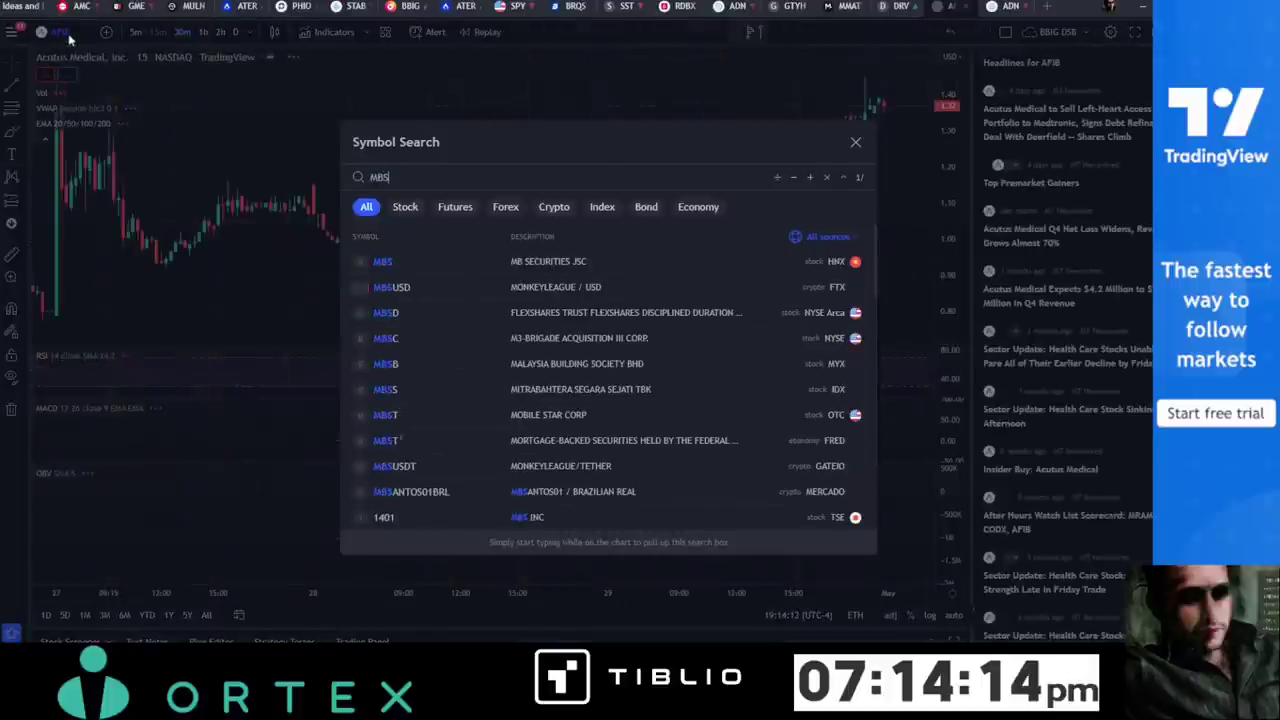
key(Down)
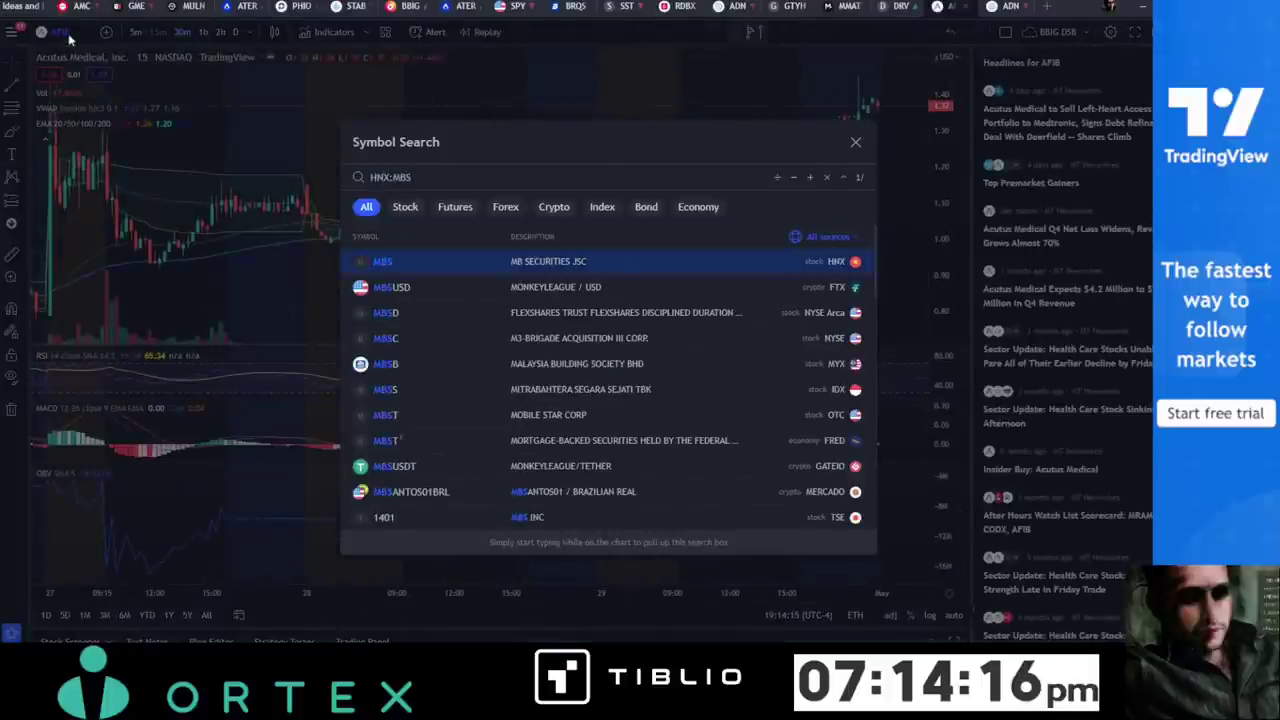
key(Down)
key(Down)
key(Down)
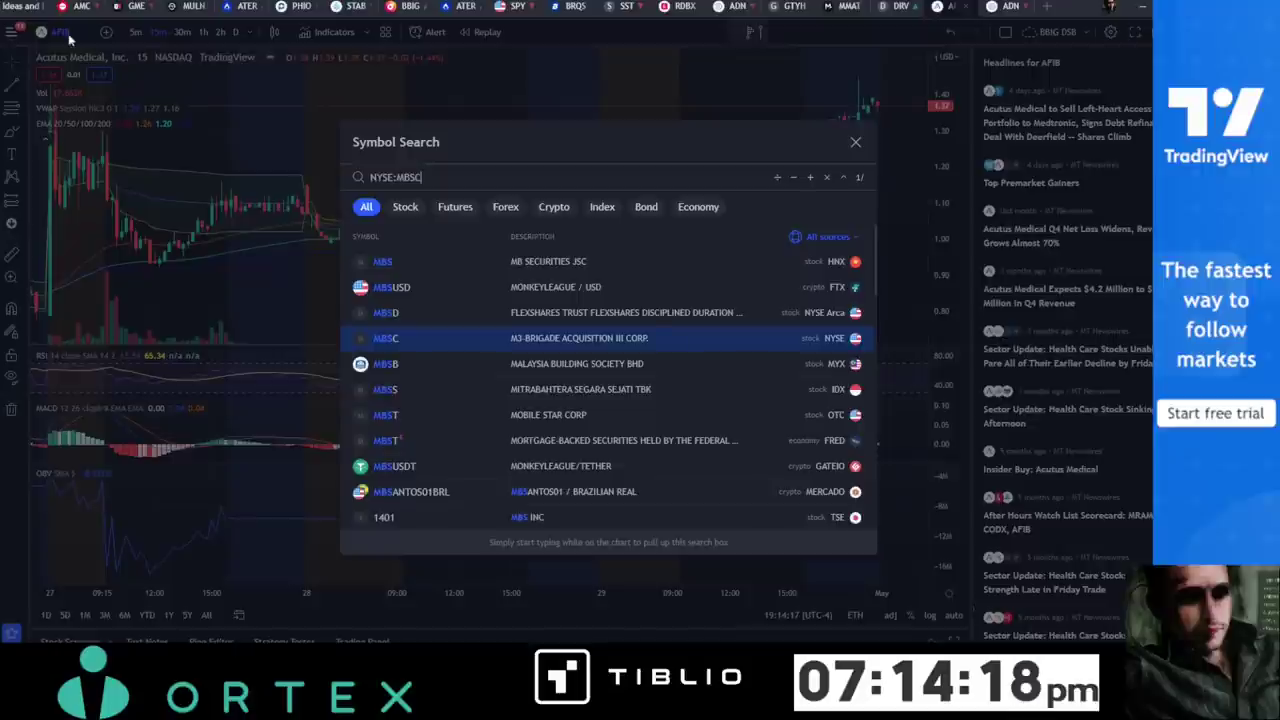
key(Down)
key(Down)
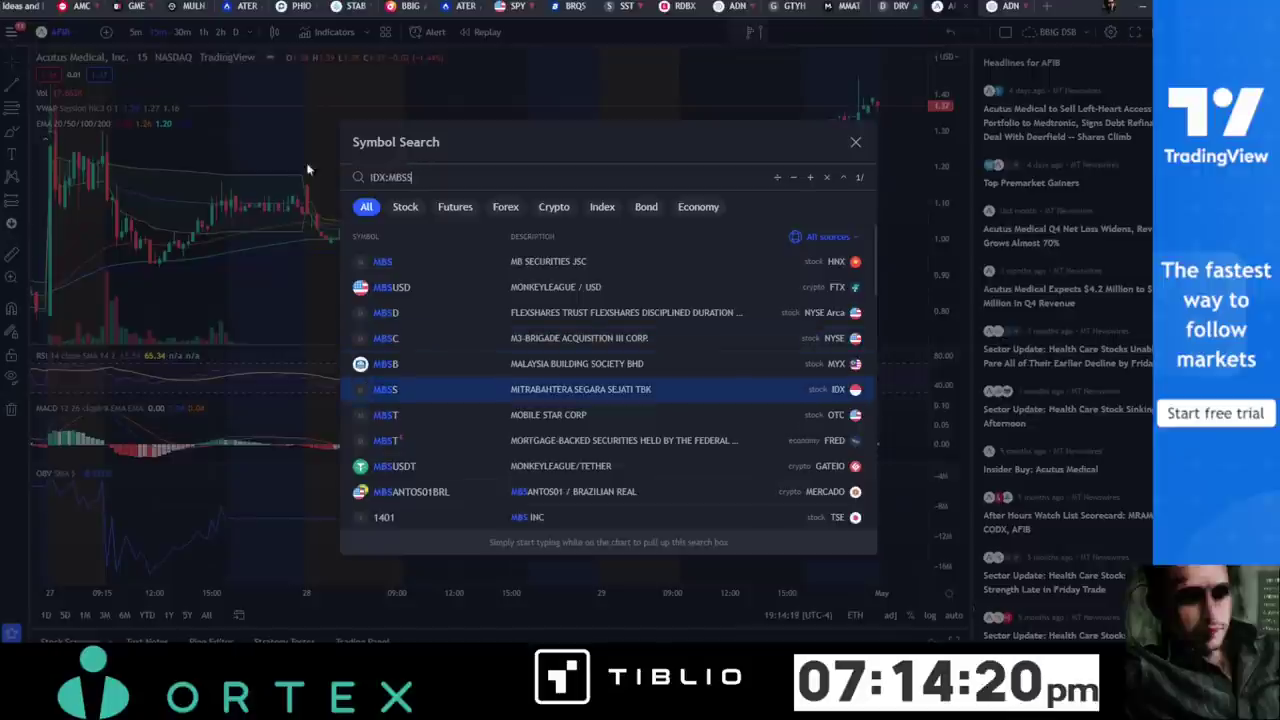
scroll(520, 400, down, 3)
scroll(527, 397, down, 1)
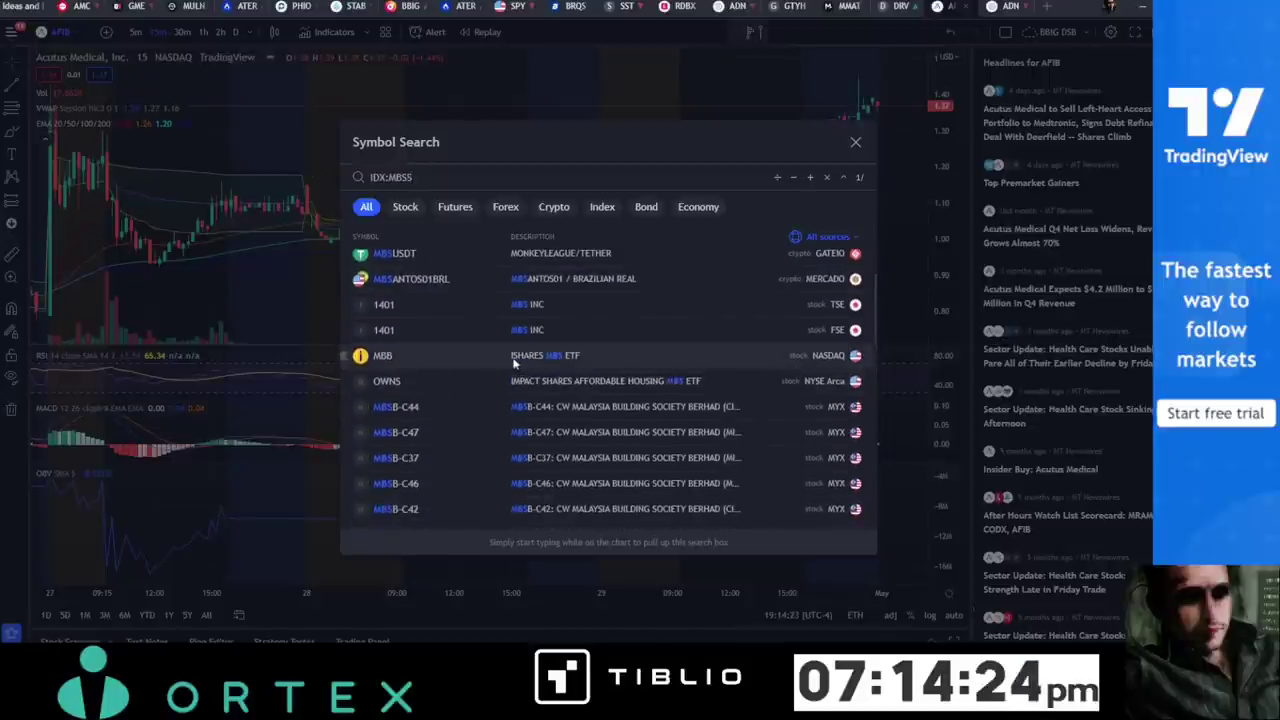
click(514, 358)
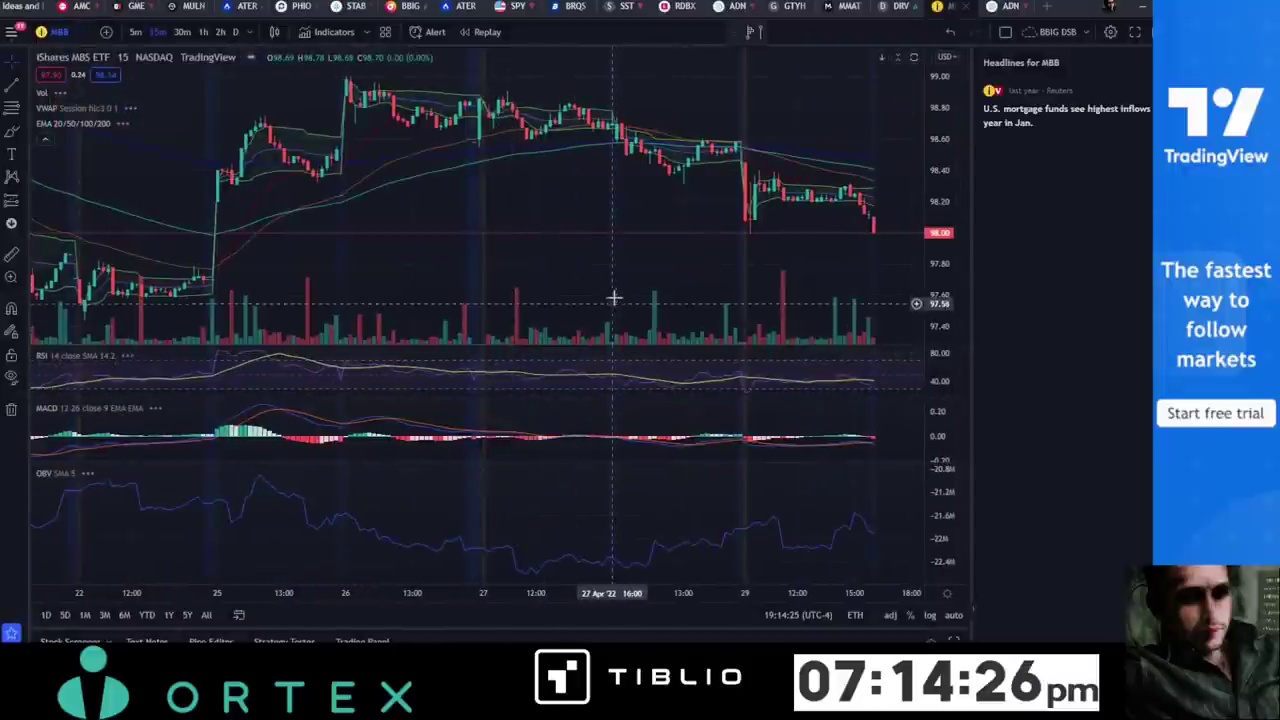
Widen MBB's price scale and time range, and set the chart interval to 1 hour.
scroll(618, 287, down, 3)
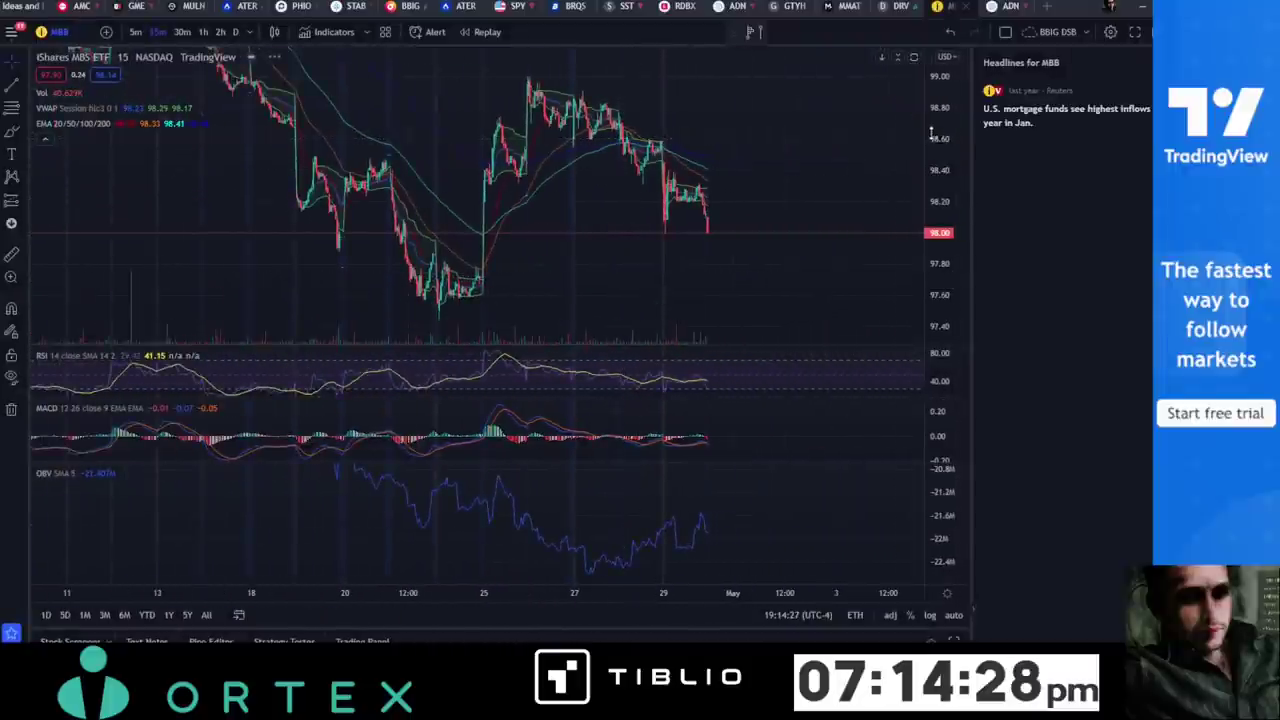
right_click(938, 266)
click(985, 272)
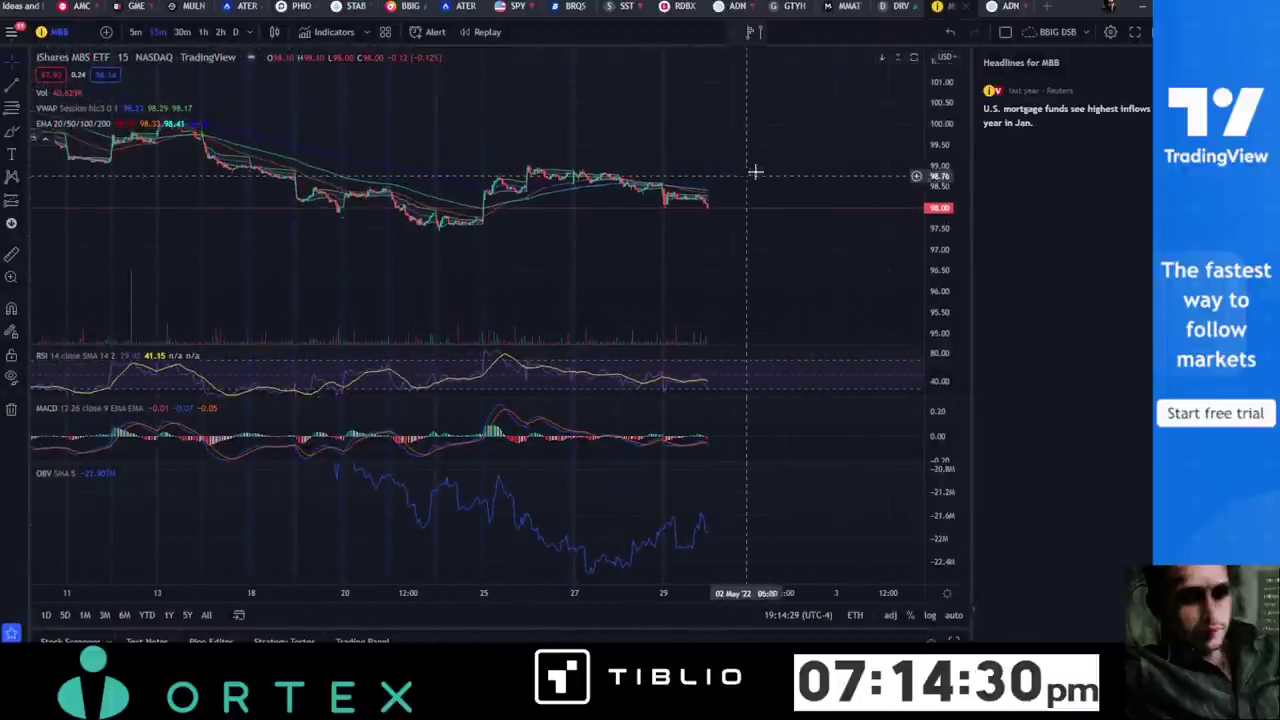
scroll(804, 207, down, 5)
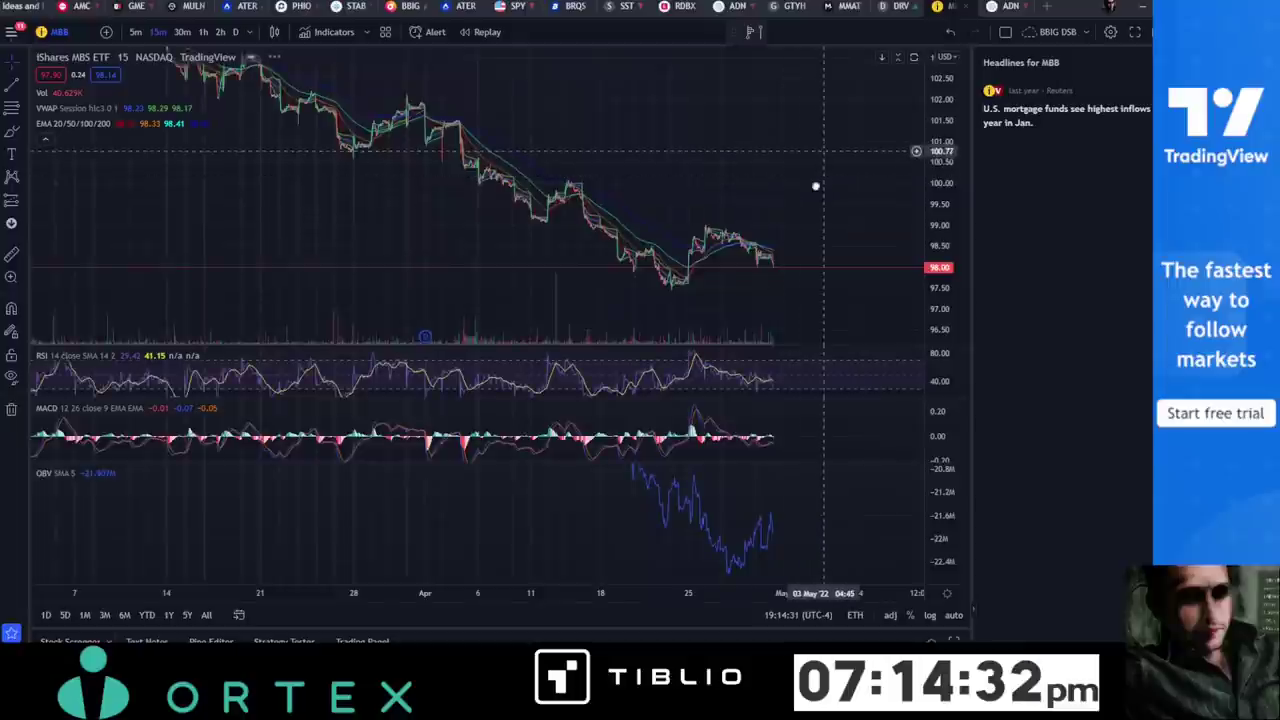
scroll(800, 196, down, 3)
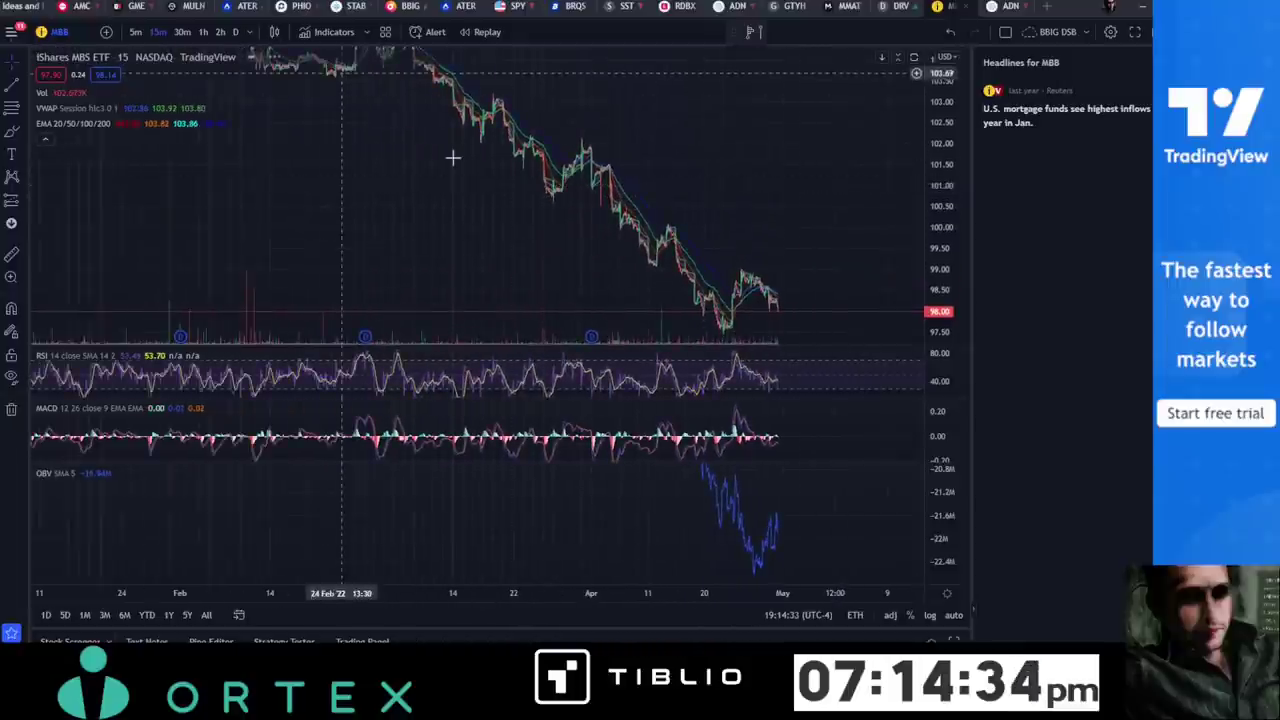
click(203, 31)
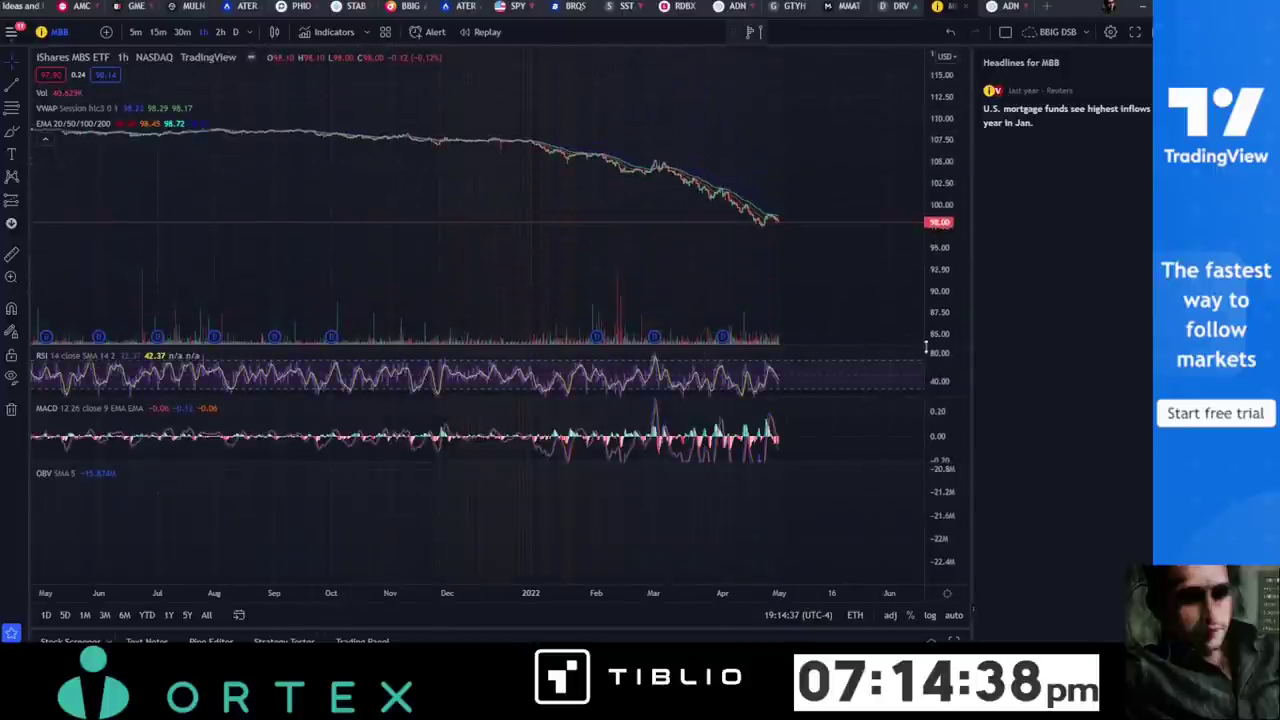
Draw a trend line above MBB's 2022 decline, from about 107.86 on 30 Dec '21 down to about 98.53.
drag(777, 122, 667, 165)
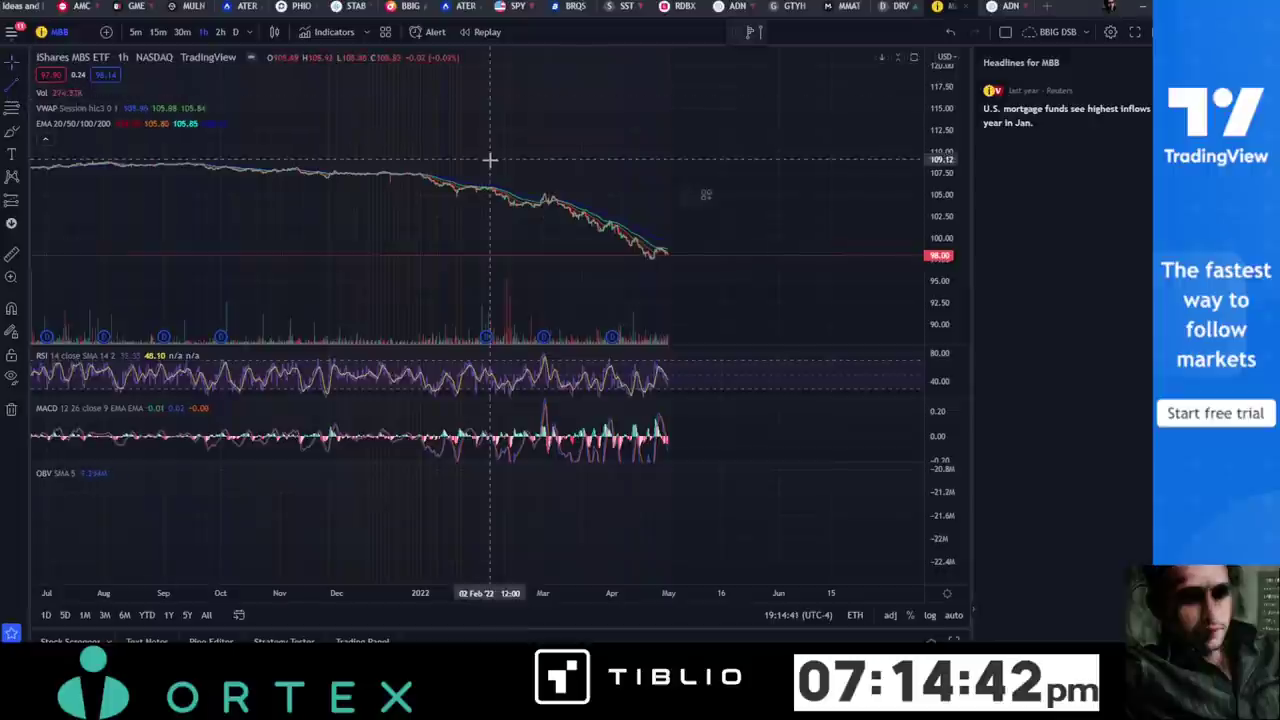
click(417, 168)
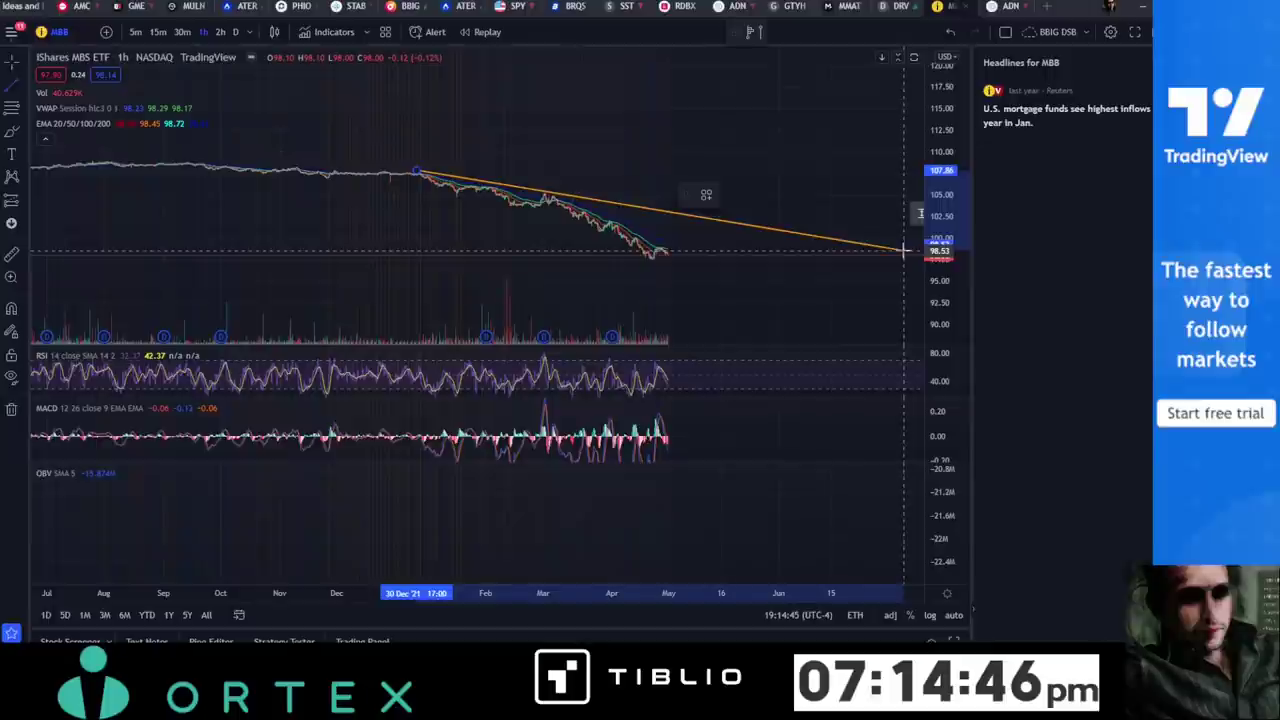
click(902, 250)
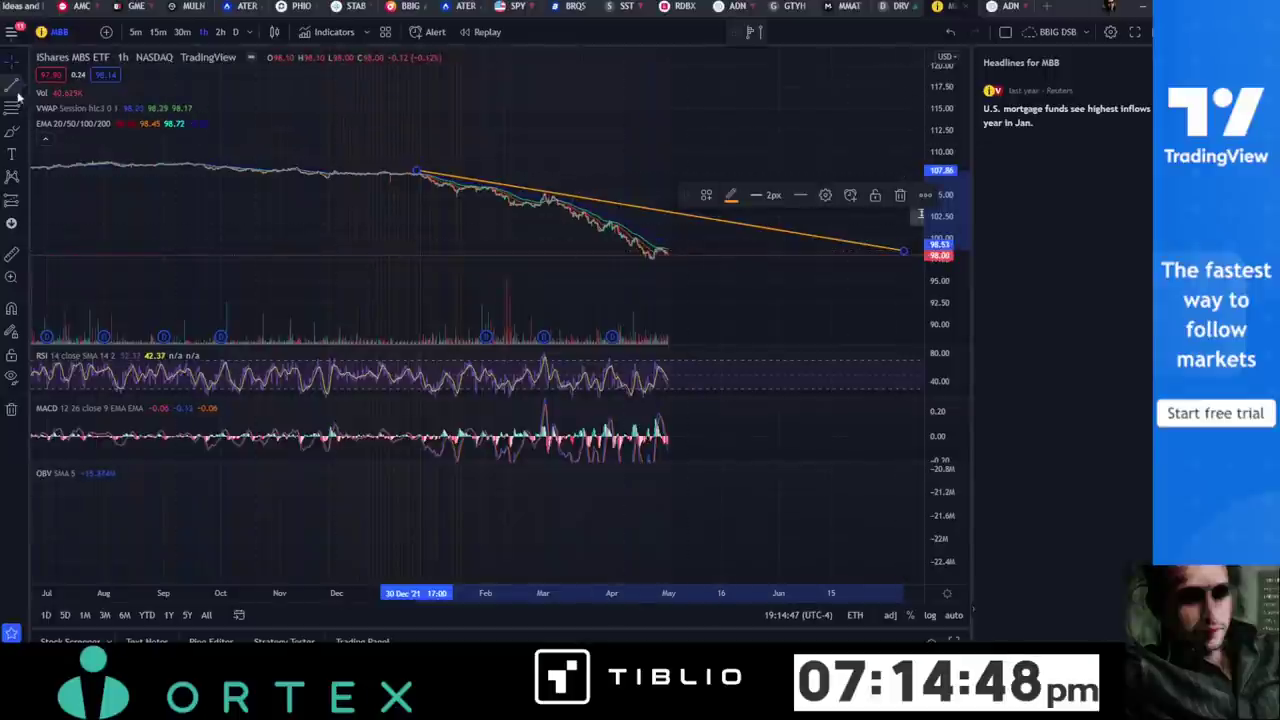
Draw a trend line below MBB's 2022 decline and adjust its ends to about 106.97 on 30 Dec '21 and about 92.61.
click(455, 193)
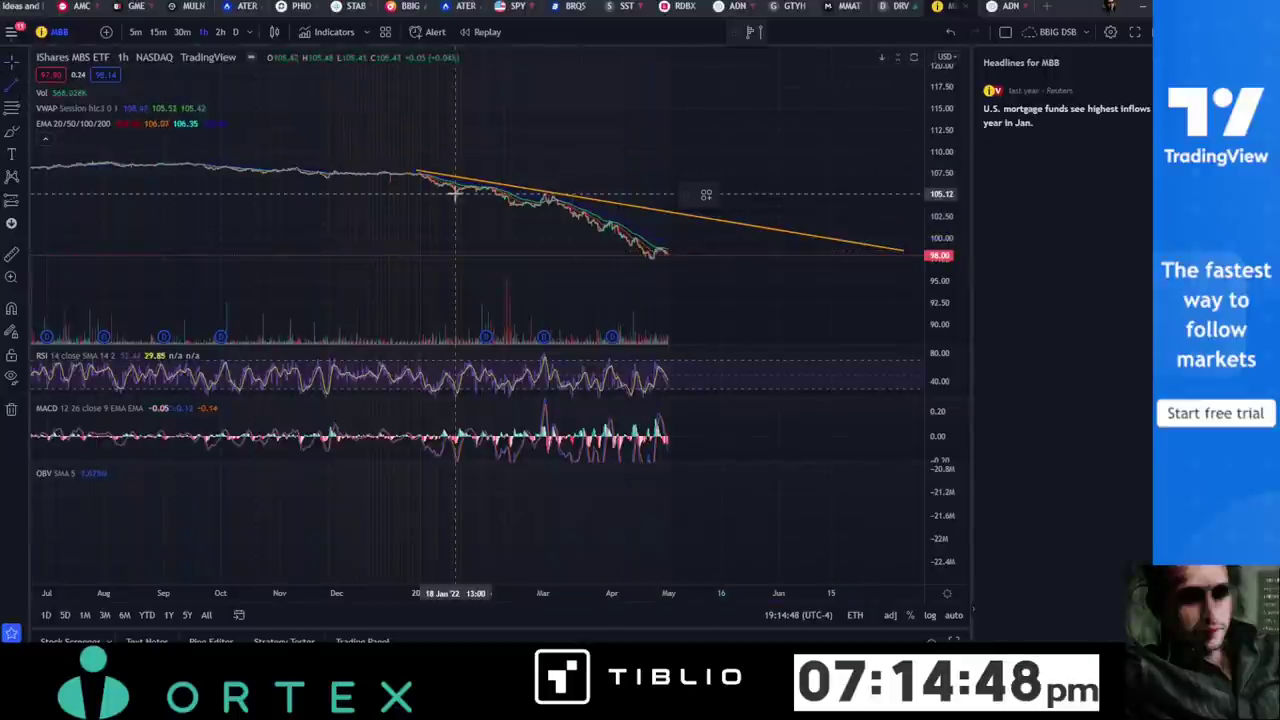
click(390, 180)
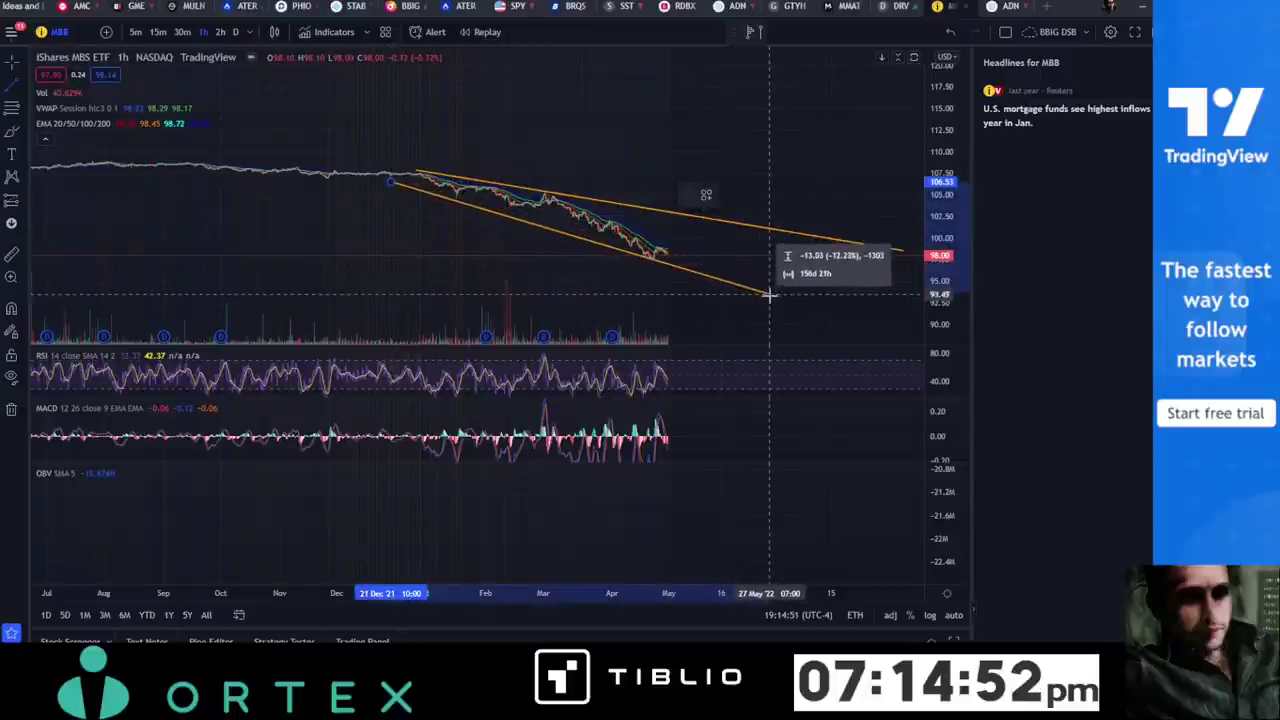
click(770, 296)
drag(394, 183, 414, 179)
drag(769, 299, 769, 301)
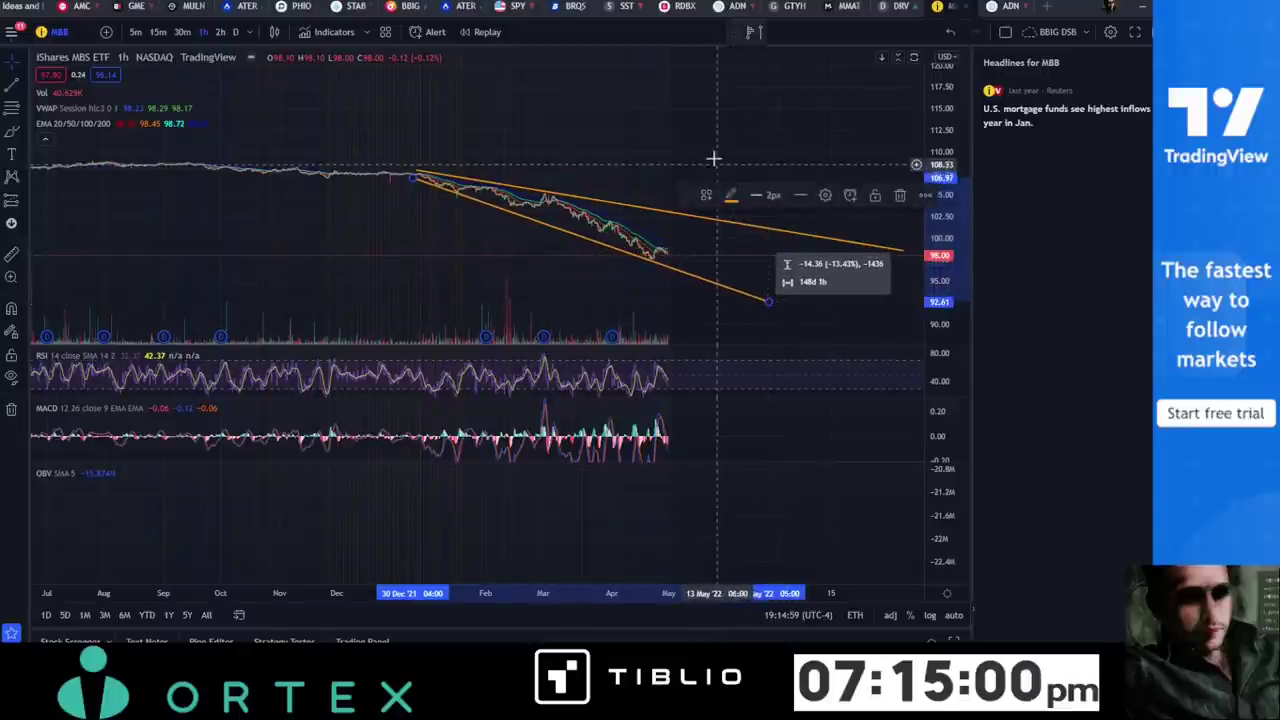
drag(740, 143, 594, 131)
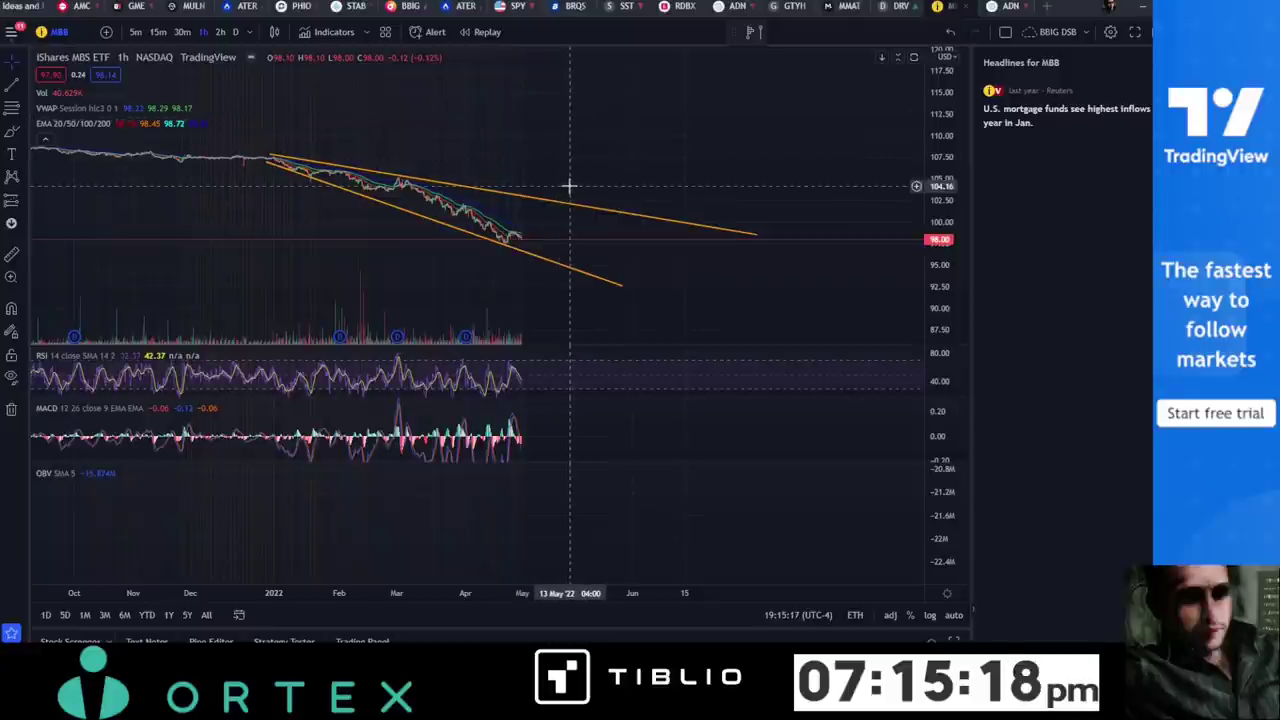
scroll(570, 186, down, 1)
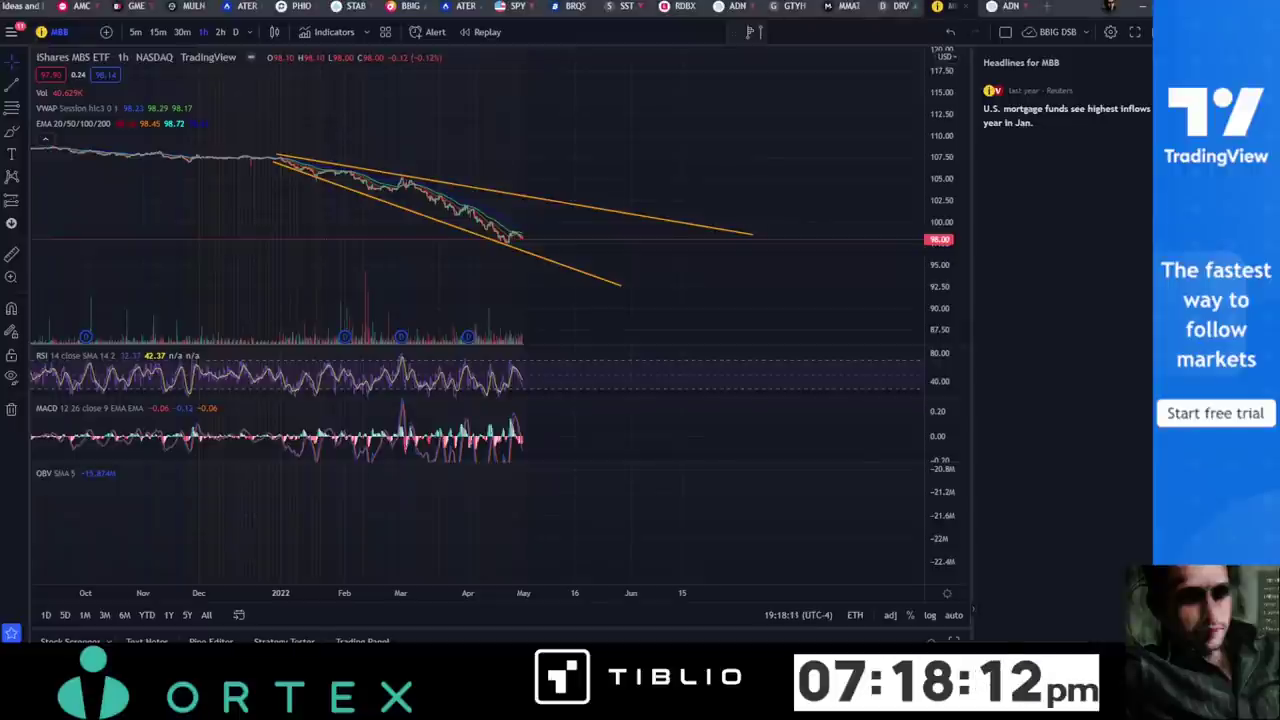
Return to the DRV chart and examine its 30-minute price action back to January 2022 on a compressed price scale.
key(ctrl+shift+Tab)
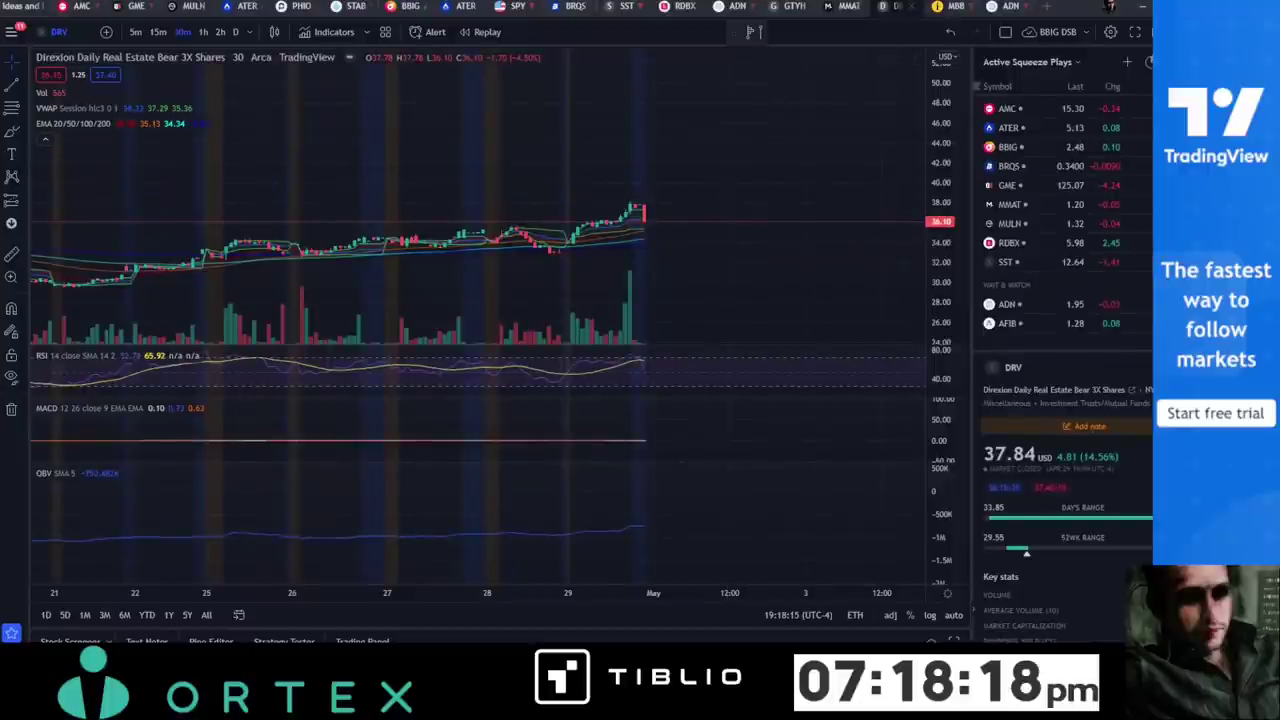
scroll(714, 186, down, 2)
scroll(714, 186, down, 5)
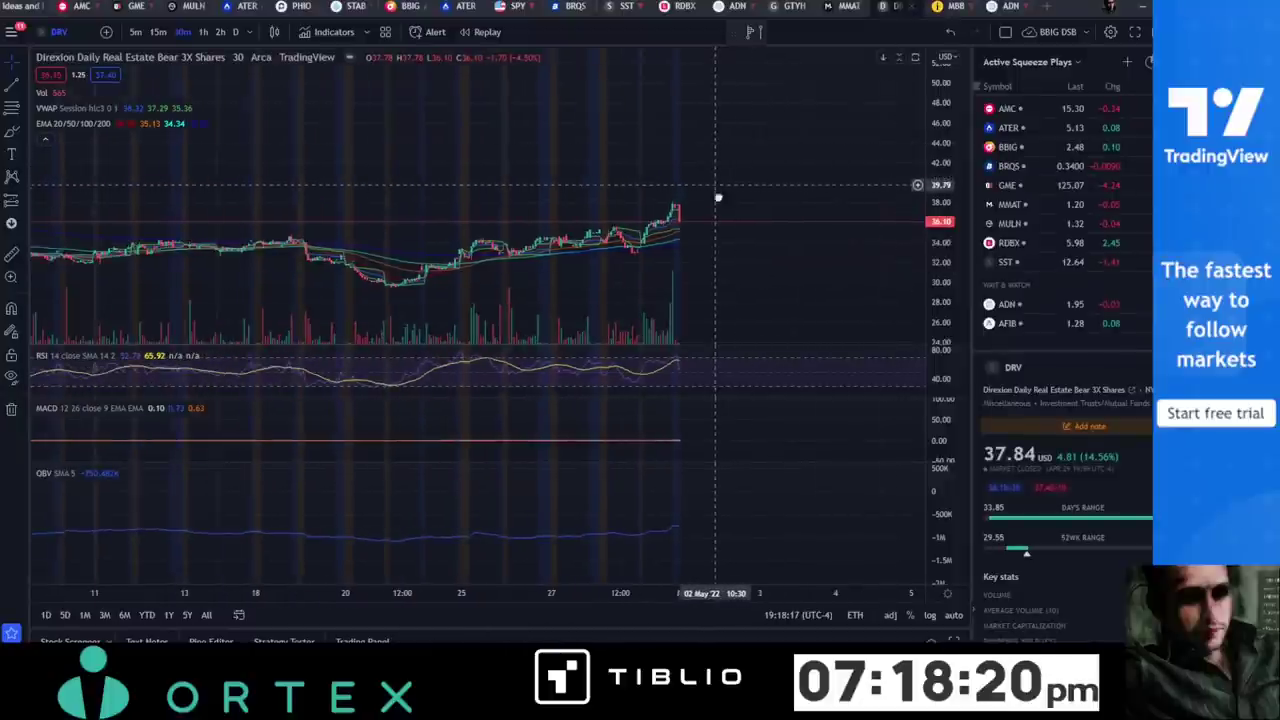
drag(955, 128, 955, 200)
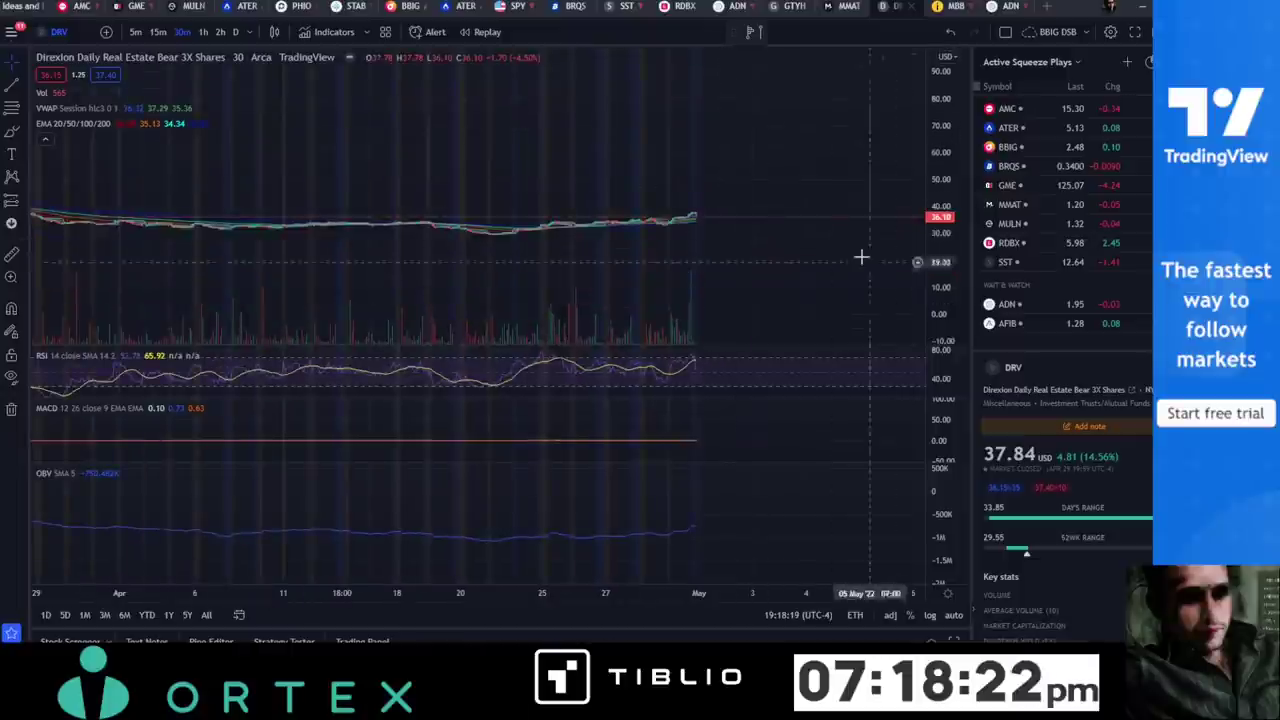
scroll(860, 226, down, 4)
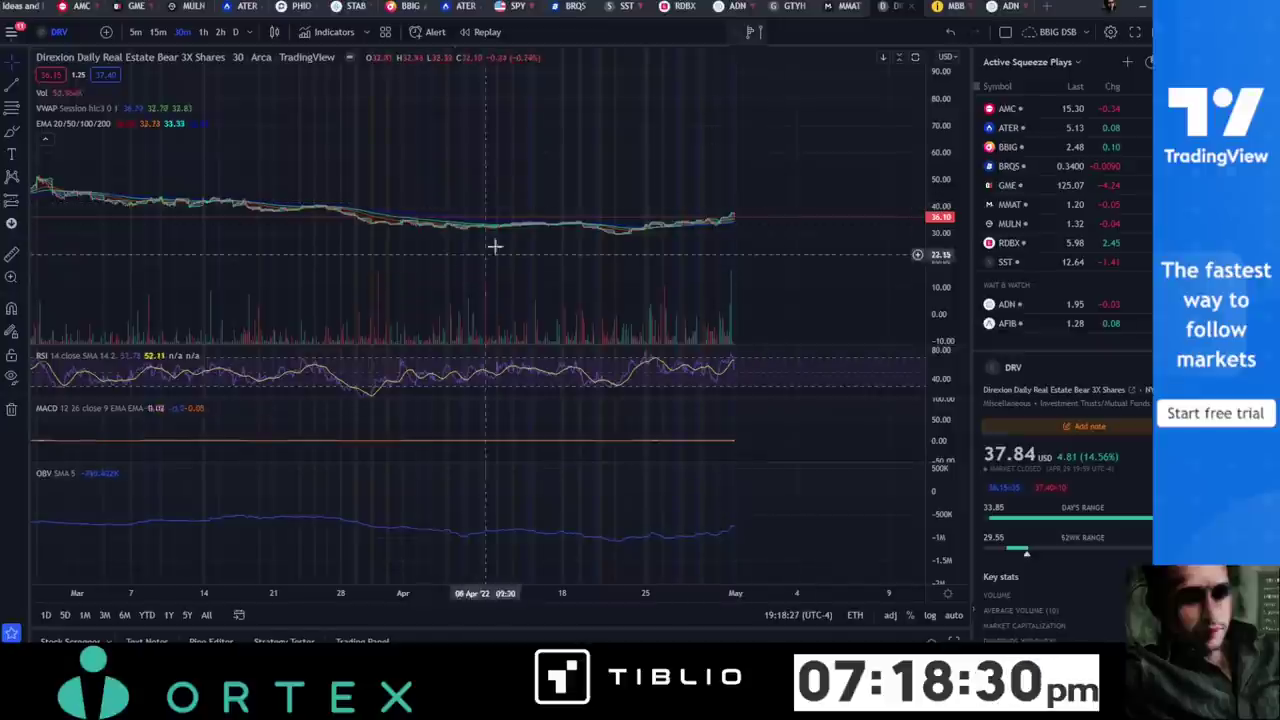
scroll(520, 146, right, 3)
scroll(578, 165, down, 5)
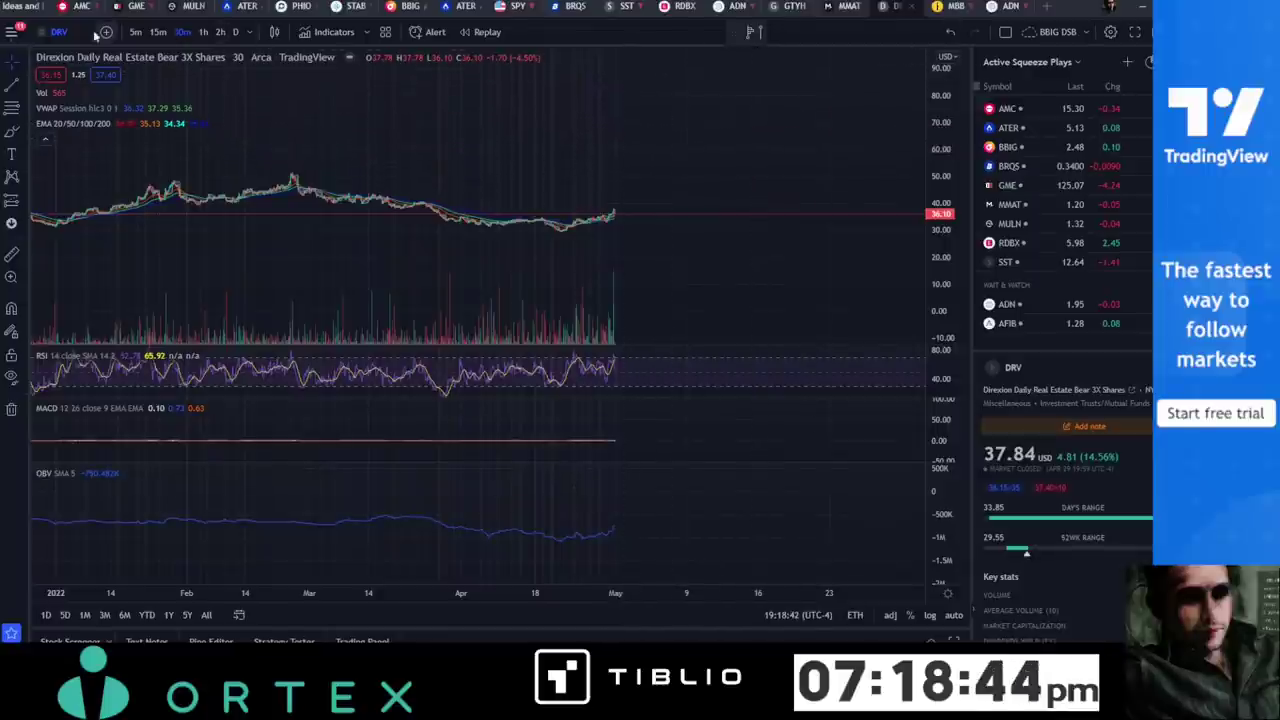
click(62, 32)
text(SPY)
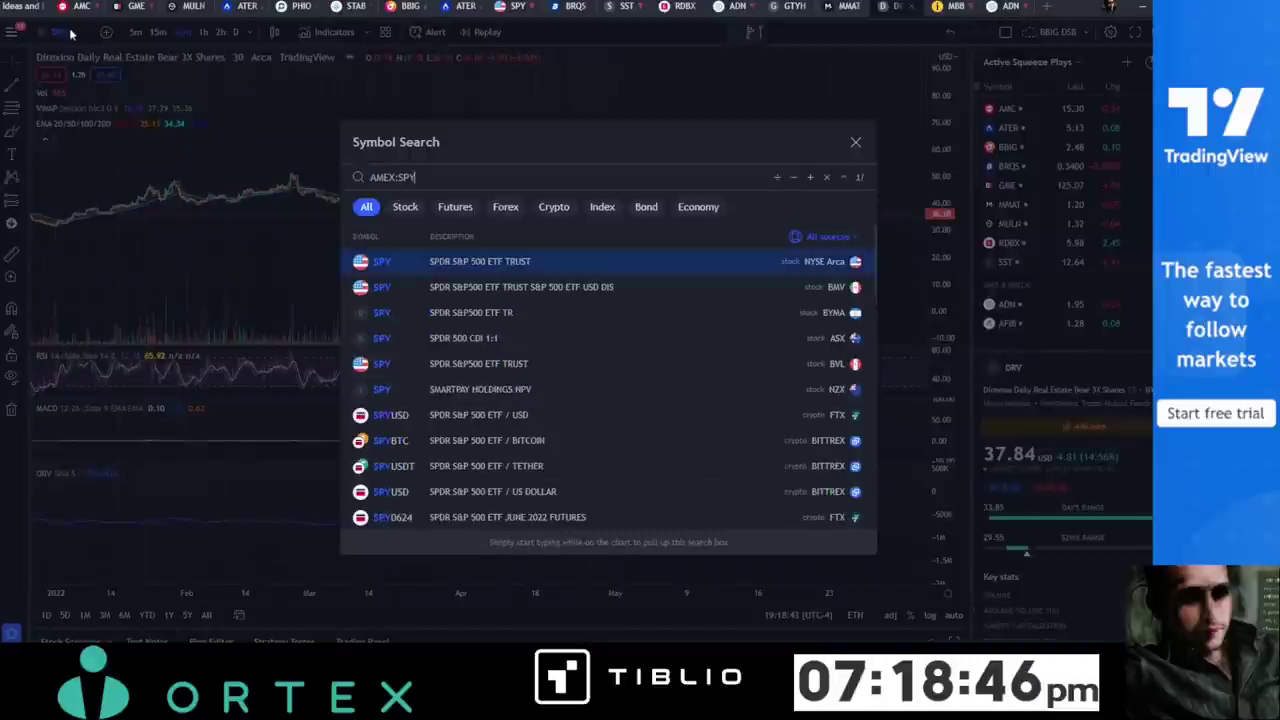
key(Escape)
Switch to the split SPY weekly chart and compare the 2006–2009 housing bubble with the 2020–2022 price pattern.
click(500, 7)
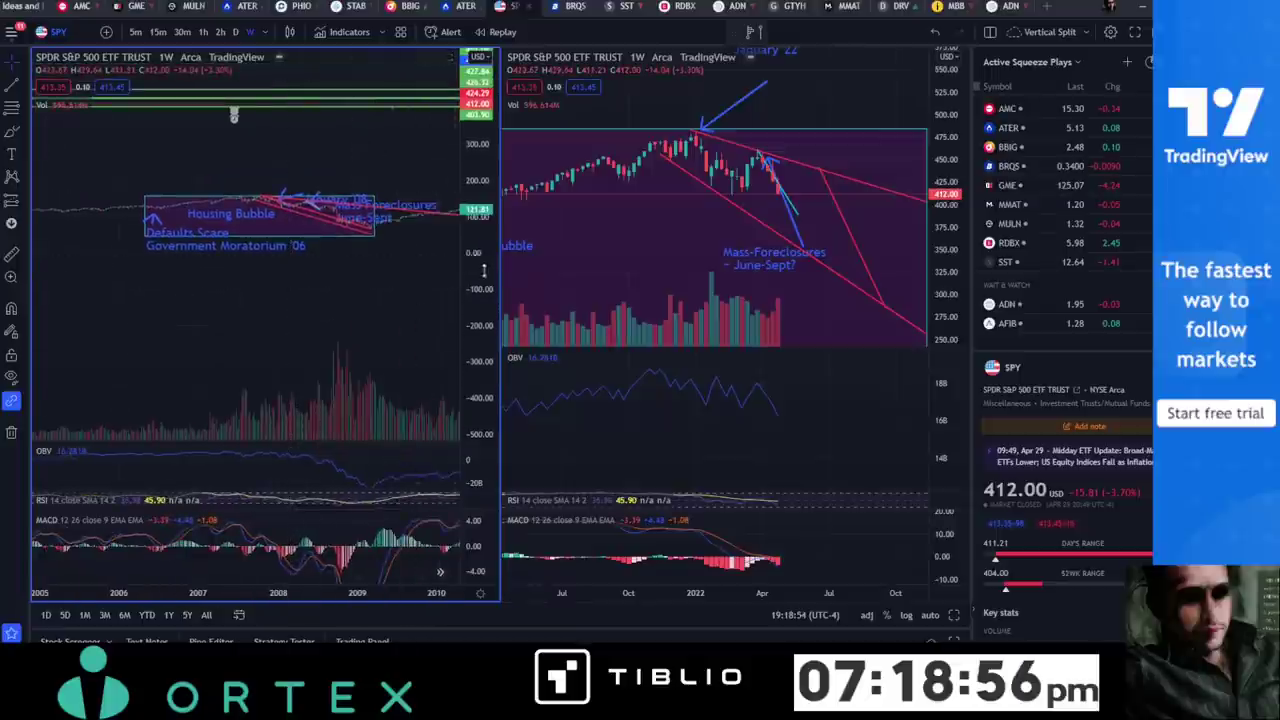
drag(415, 227, 377, 320)
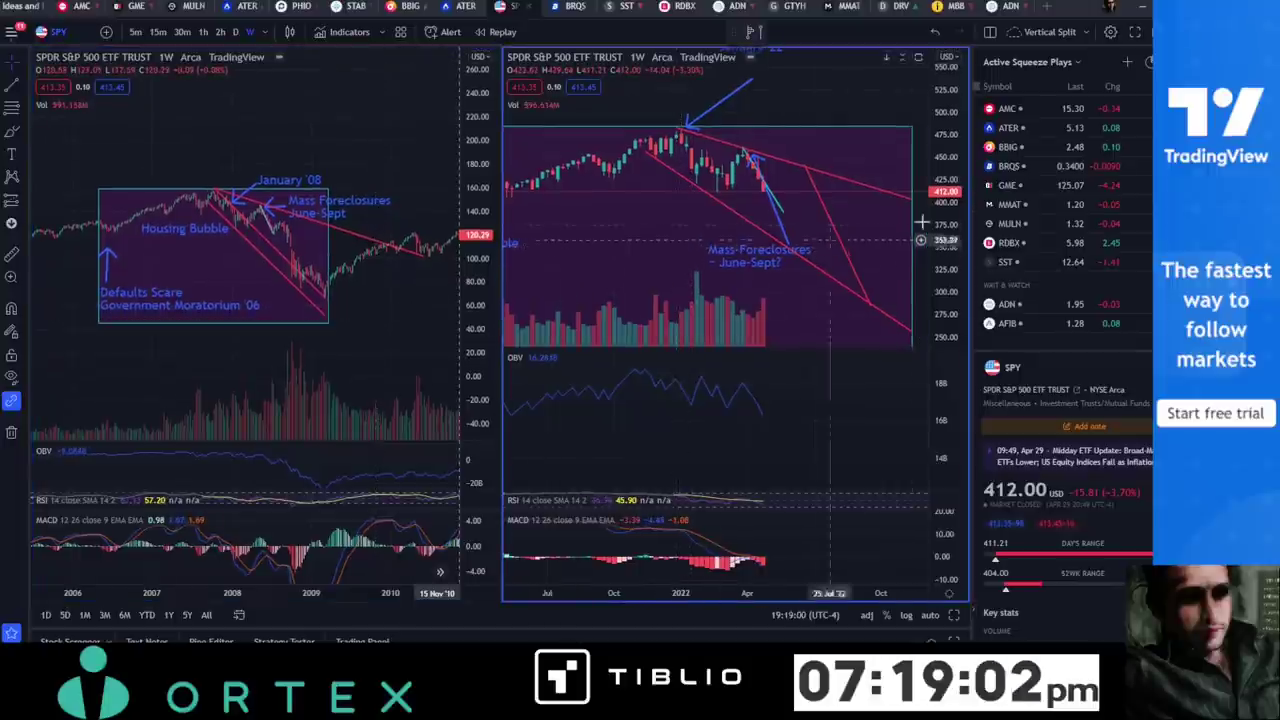
scroll(809, 246, down, 2)
scroll(895, 226, down, 4)
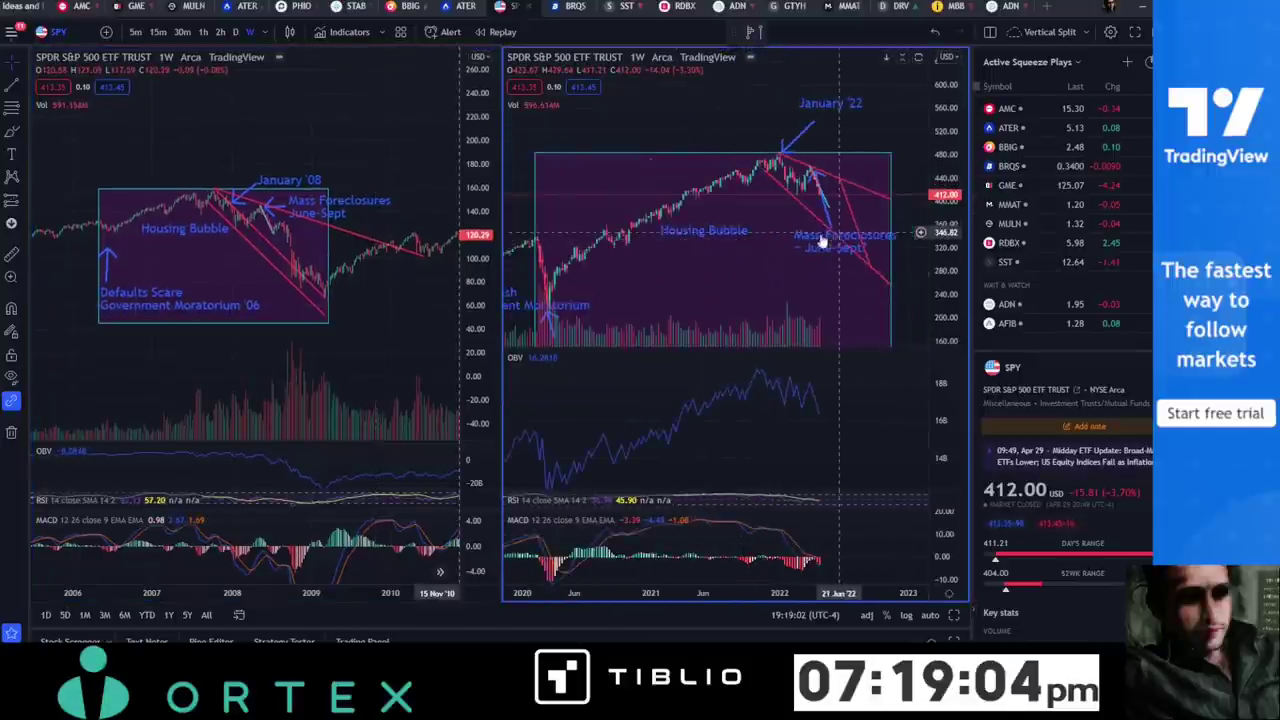
scroll(837, 274, down, 3)
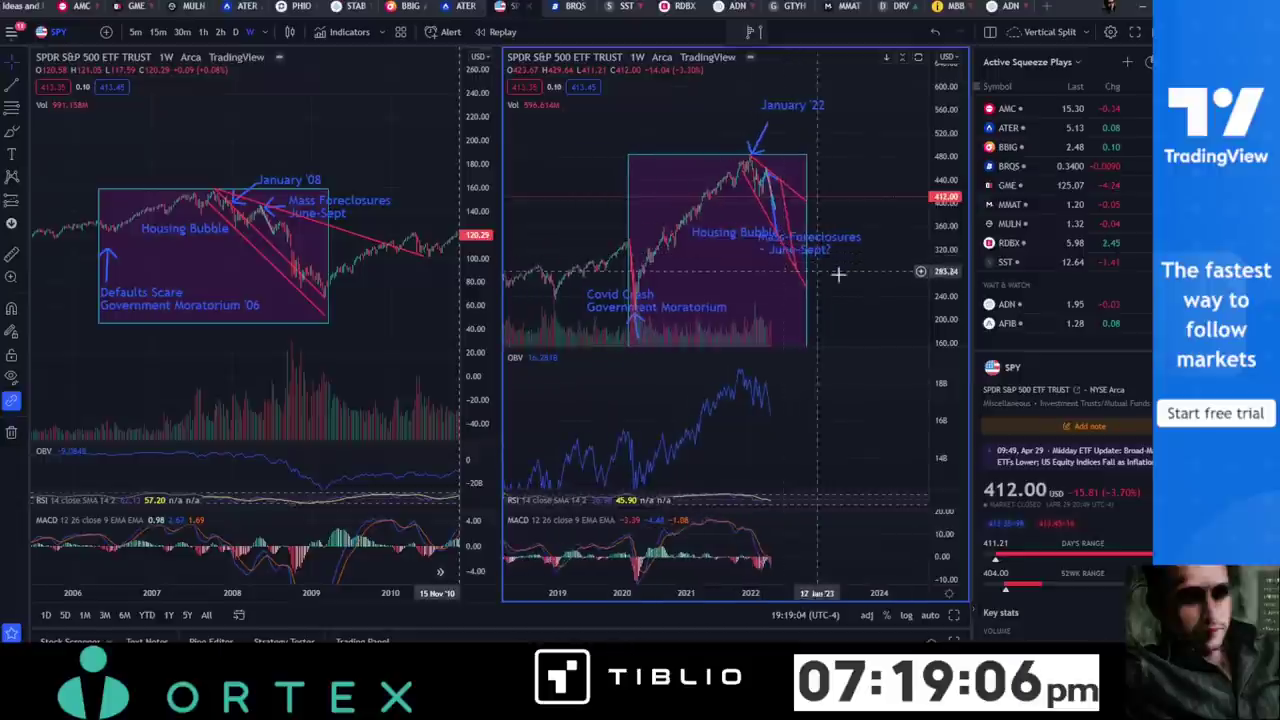
drag(863, 255, 871, 233)
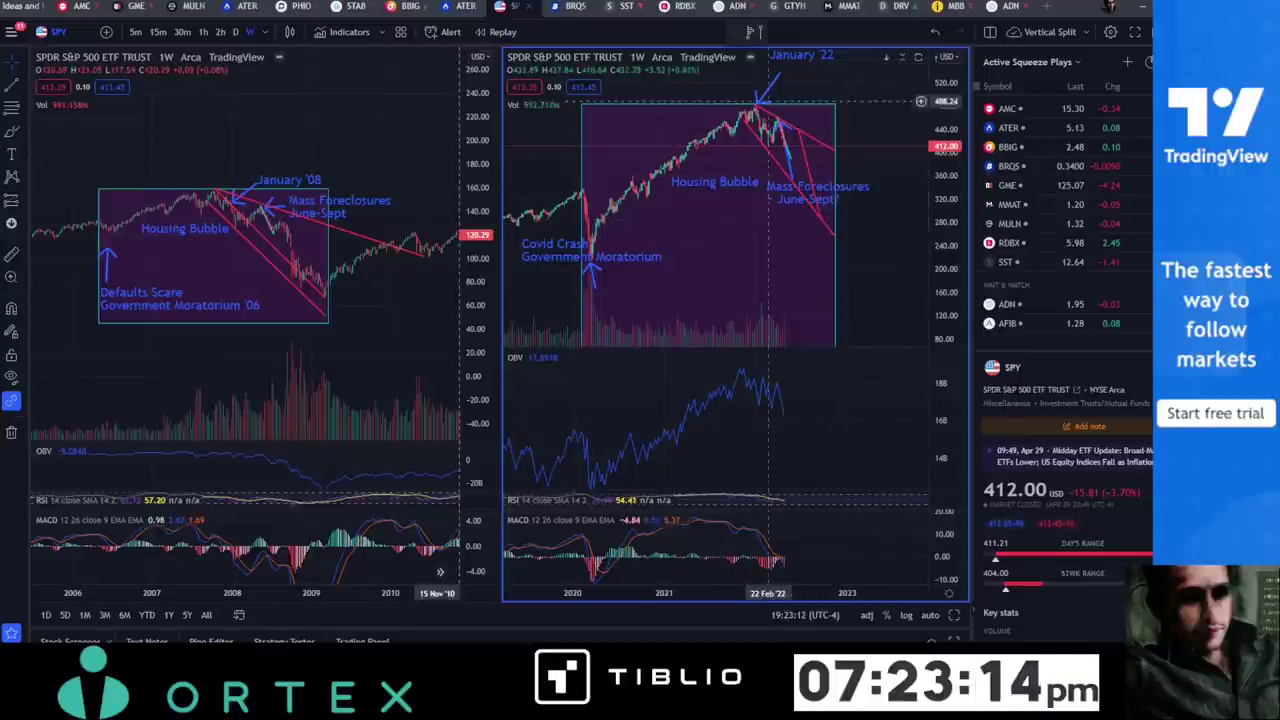
Switch to the AMC daily chart and examine its three annotated timelines and the descending channel through May 2022.
click(75, 5)
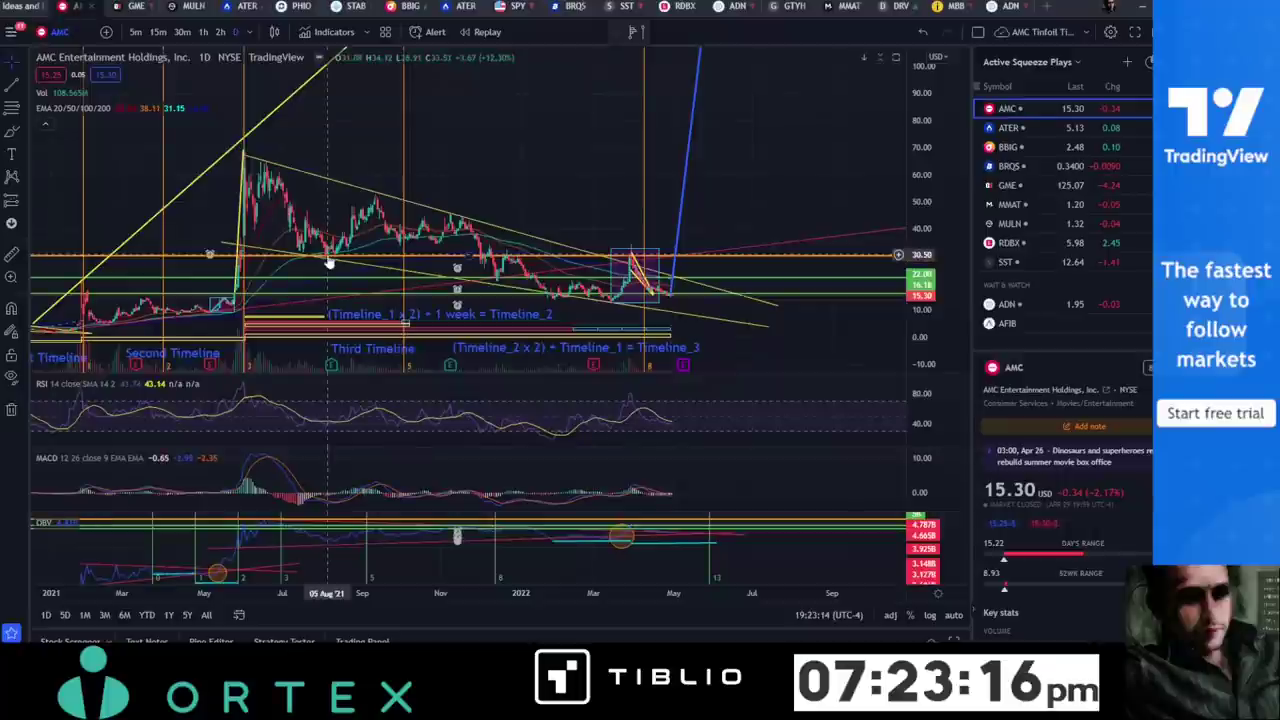
drag(556, 121, 583, 98)
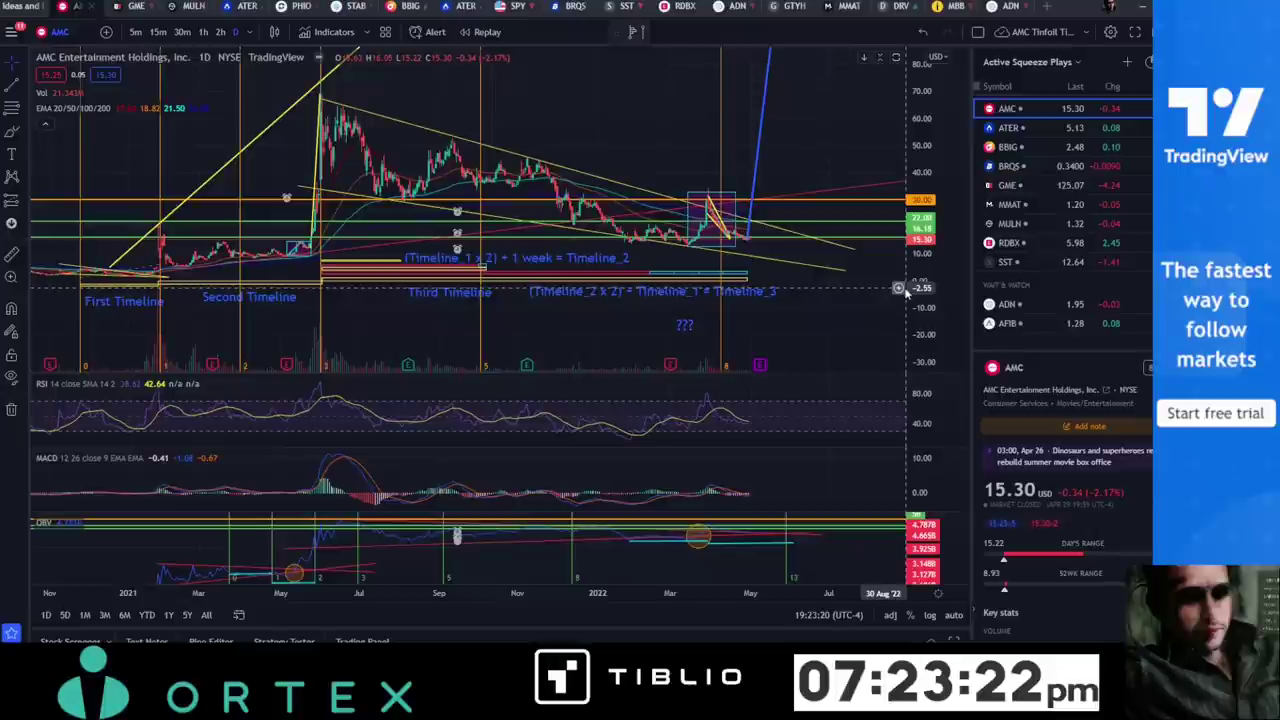
drag(788, 314, 772, 316)
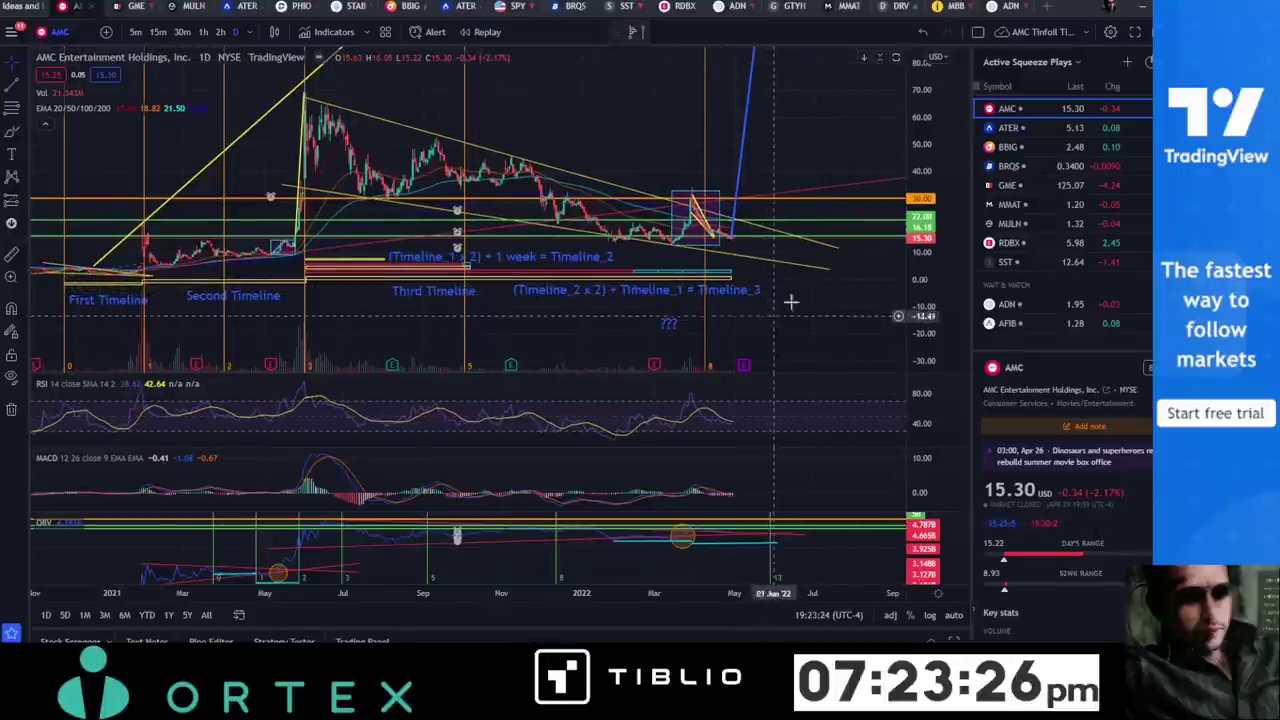
drag(805, 317, 729, 315)
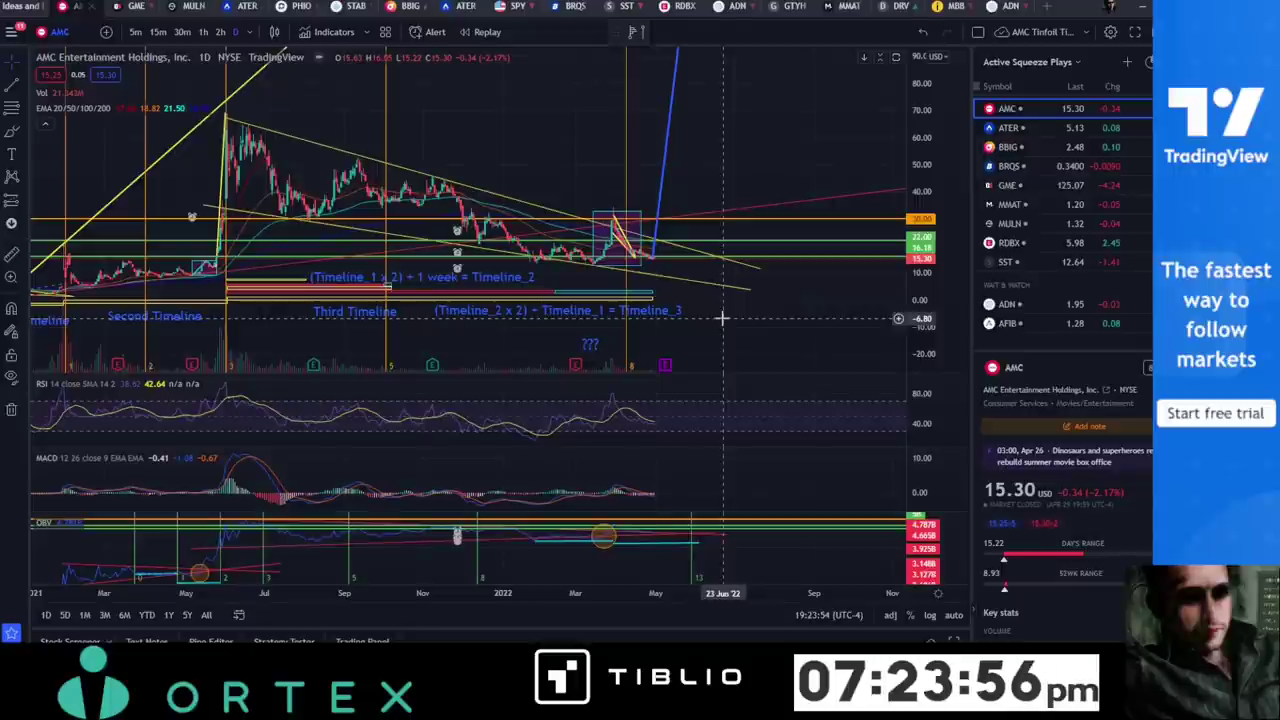
Examine AMC's boxed March–April 2022 spike within the descending channel and compare it with the boxed pattern before the mid-2021 surge.
drag(707, 165, 733, 141)
scroll(733, 141, down, 2)
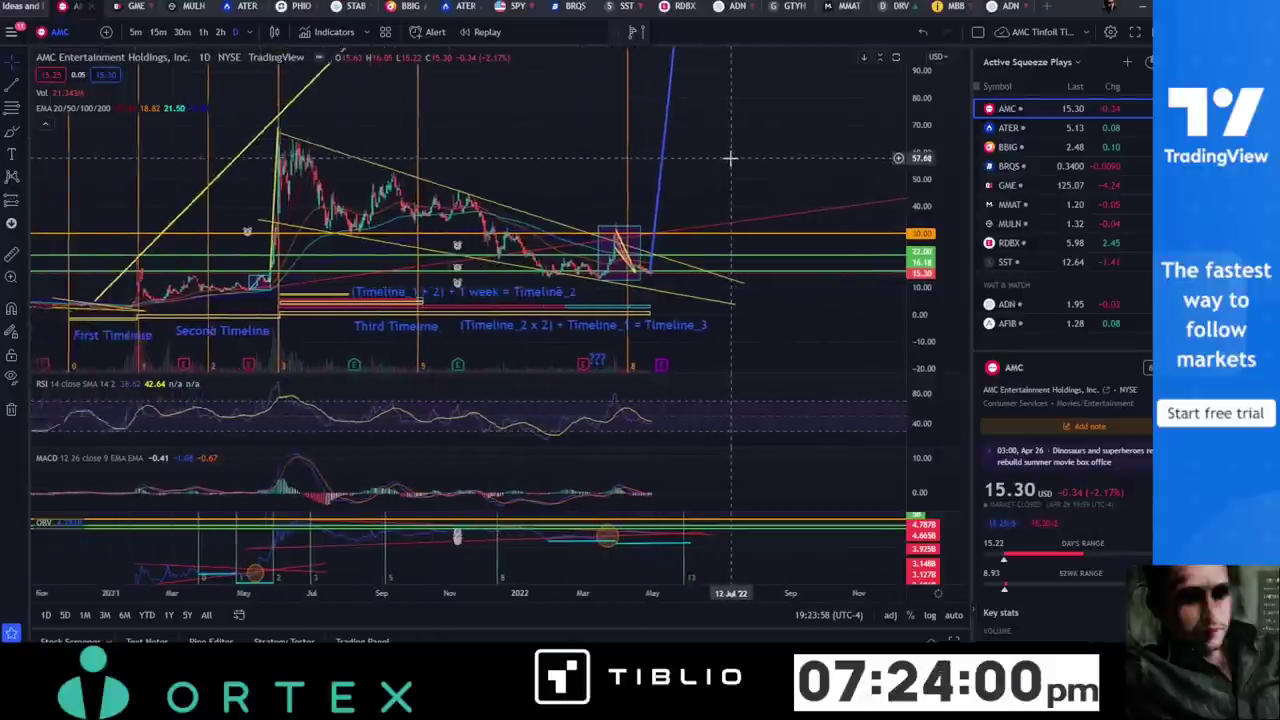
scroll(737, 146, down, 3)
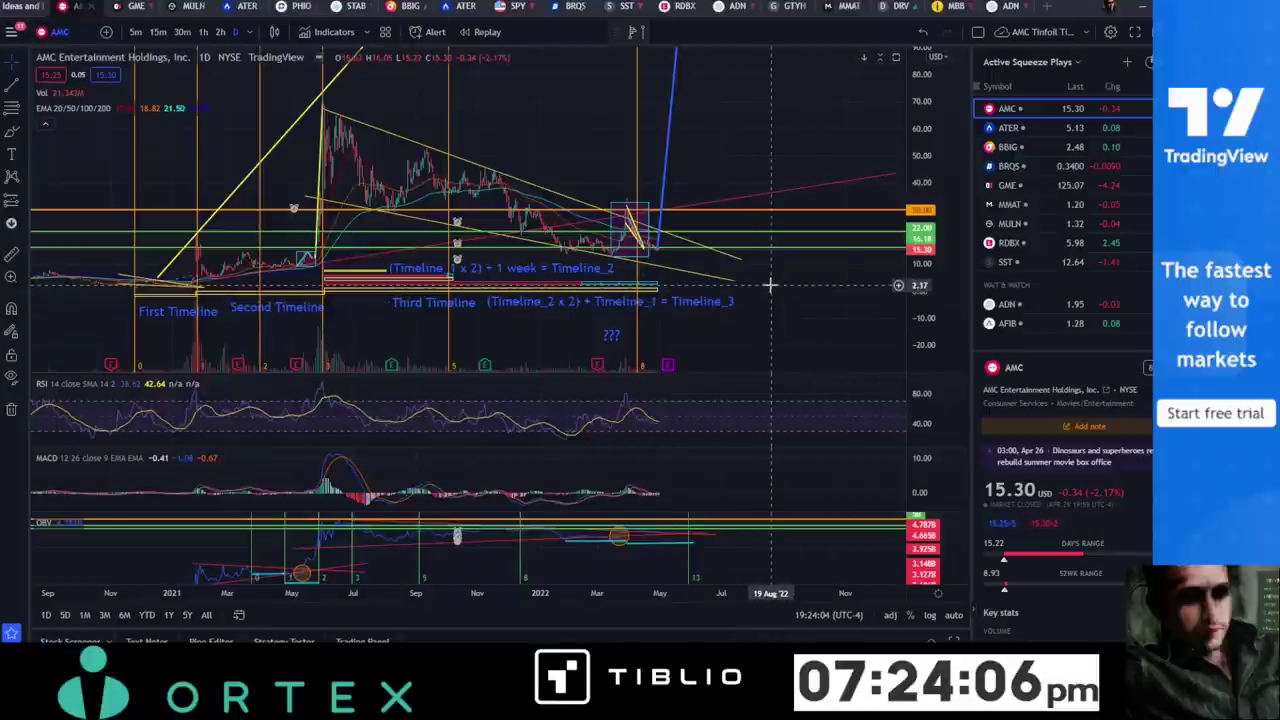
scroll(670, 222, up, 5)
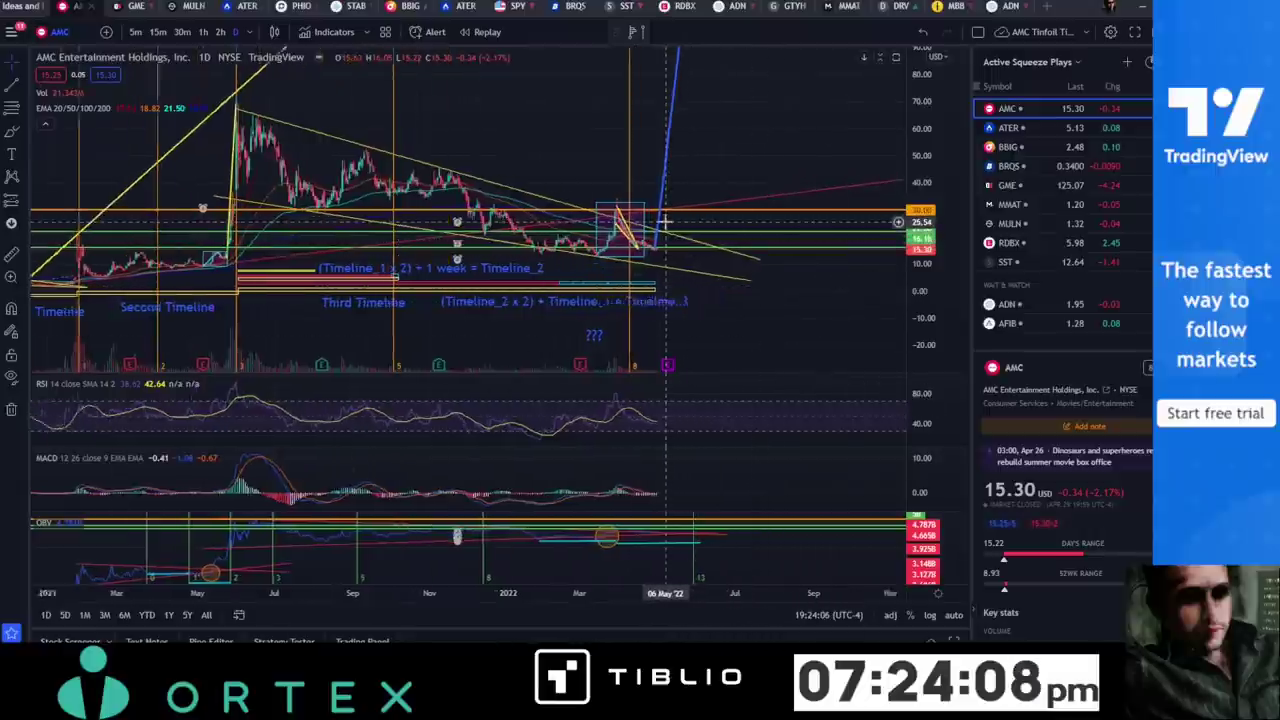
drag(890, 324, 787, 91)
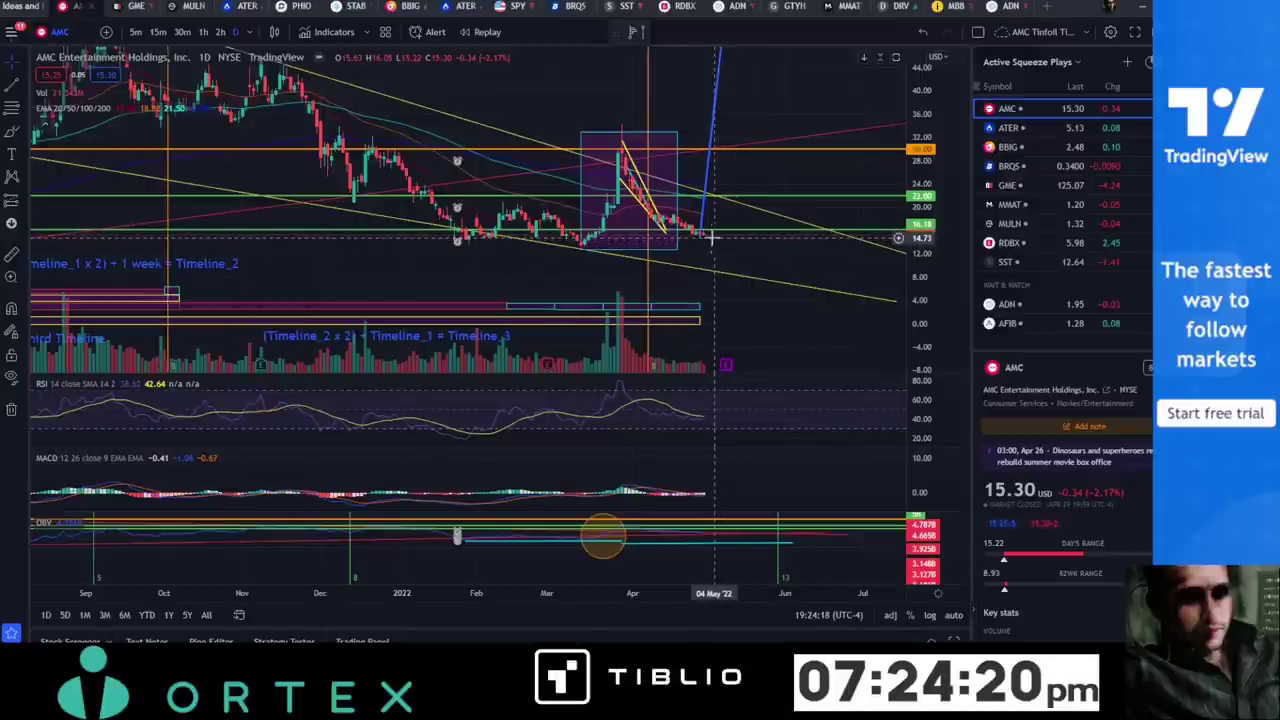
scroll(549, 267, down, 4)
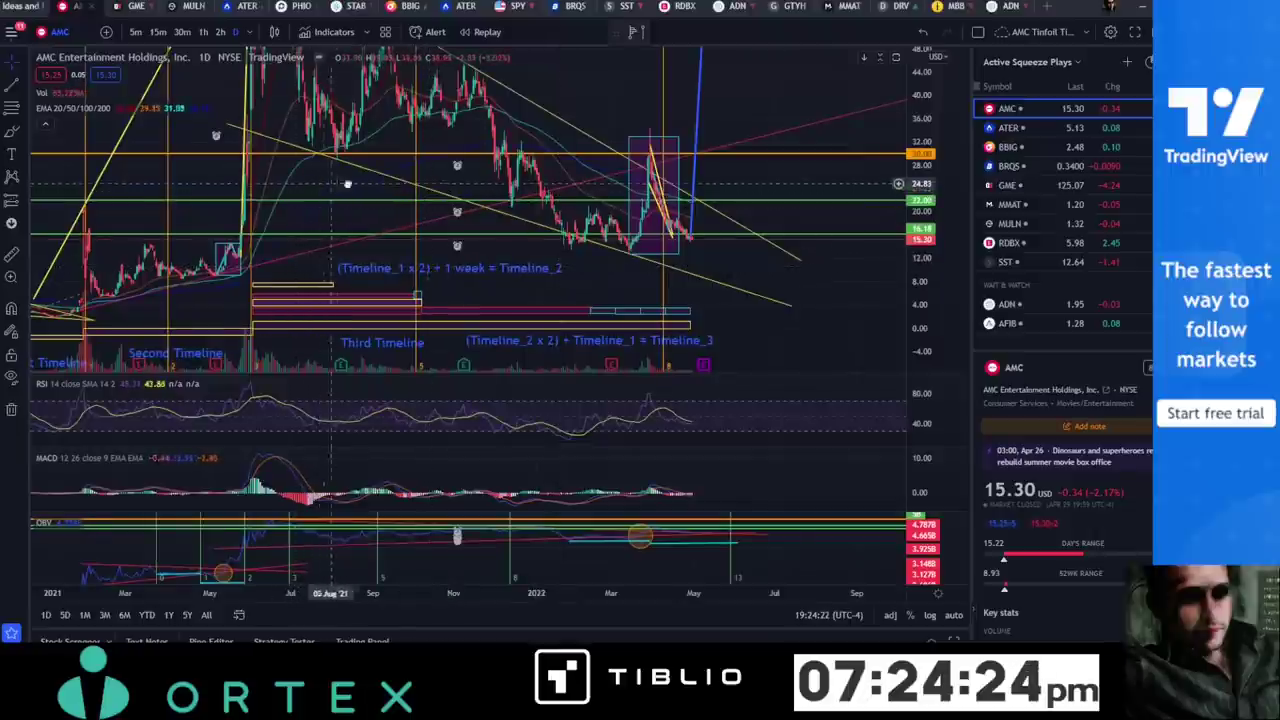
scroll(300, 195, left, 2)
scroll(298, 186, left, 1)
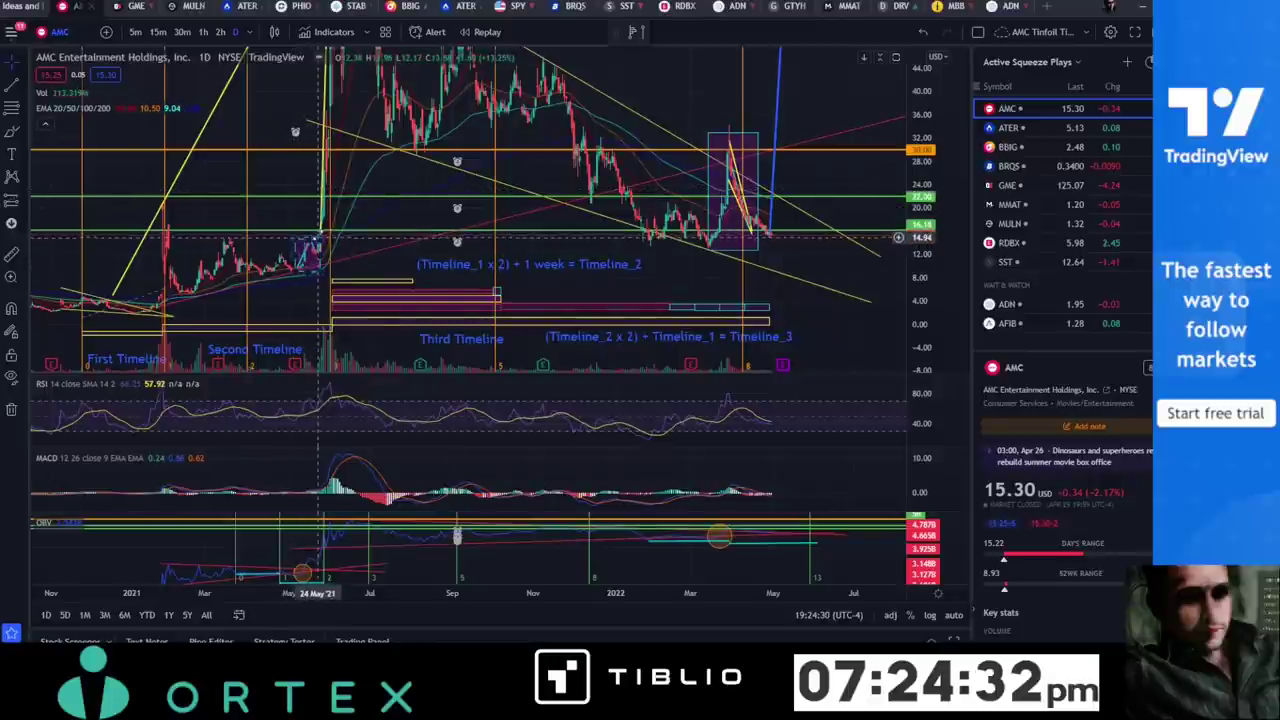
Review AMC's decline from its mid-2021 peak through the descending channel to the blue projection arrow starting around May 2022.
drag(357, 218, 383, 234)
scroll(590, 130, down, 3)
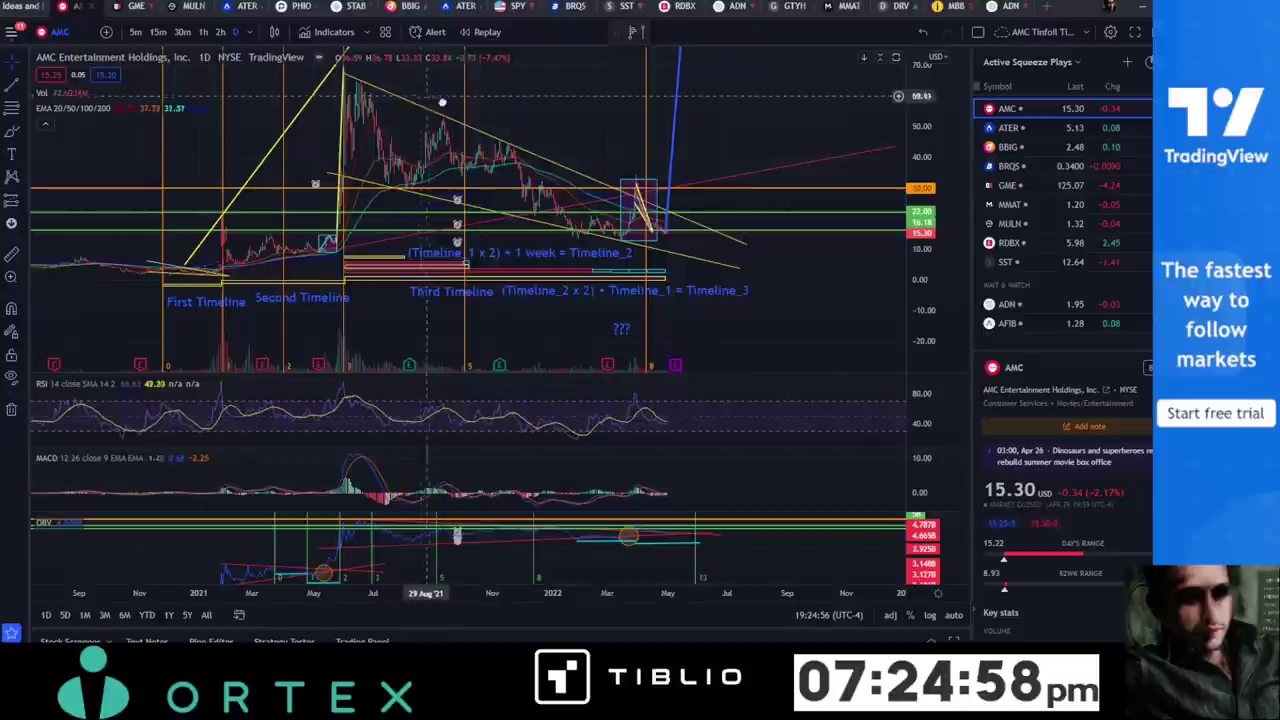
drag(432, 100, 452, 106)
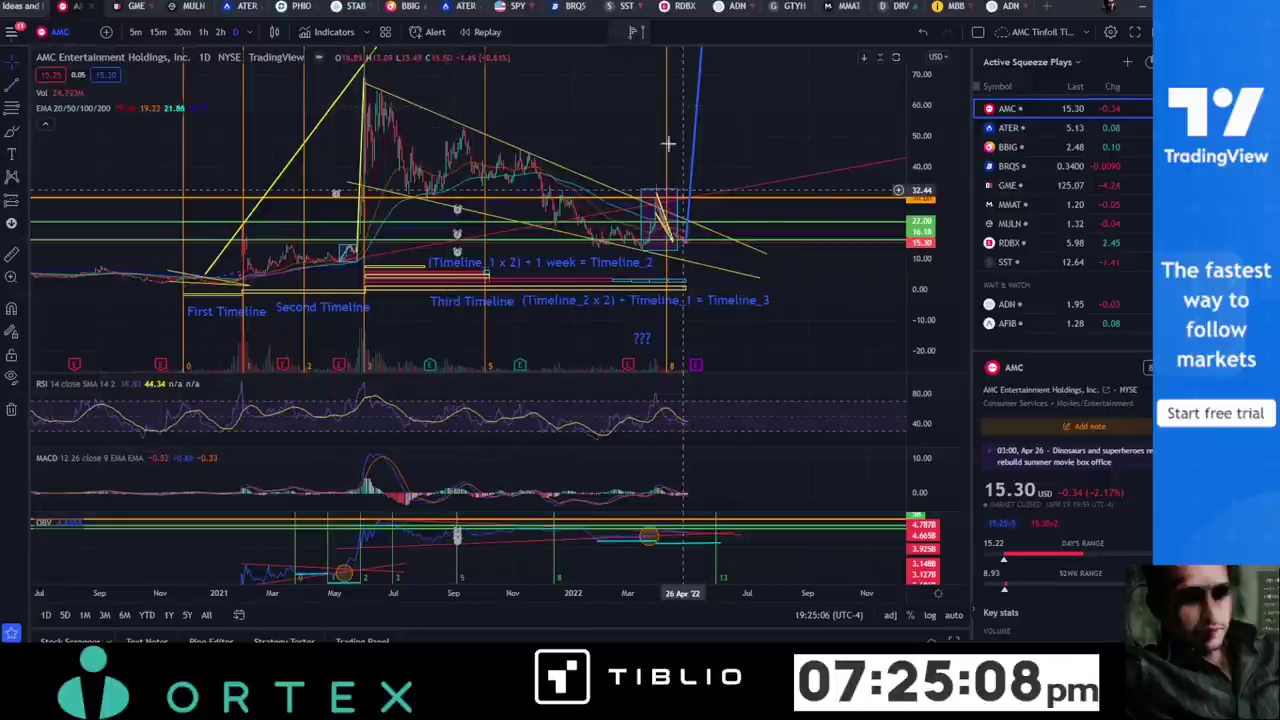
scroll(576, 97, up, 5)
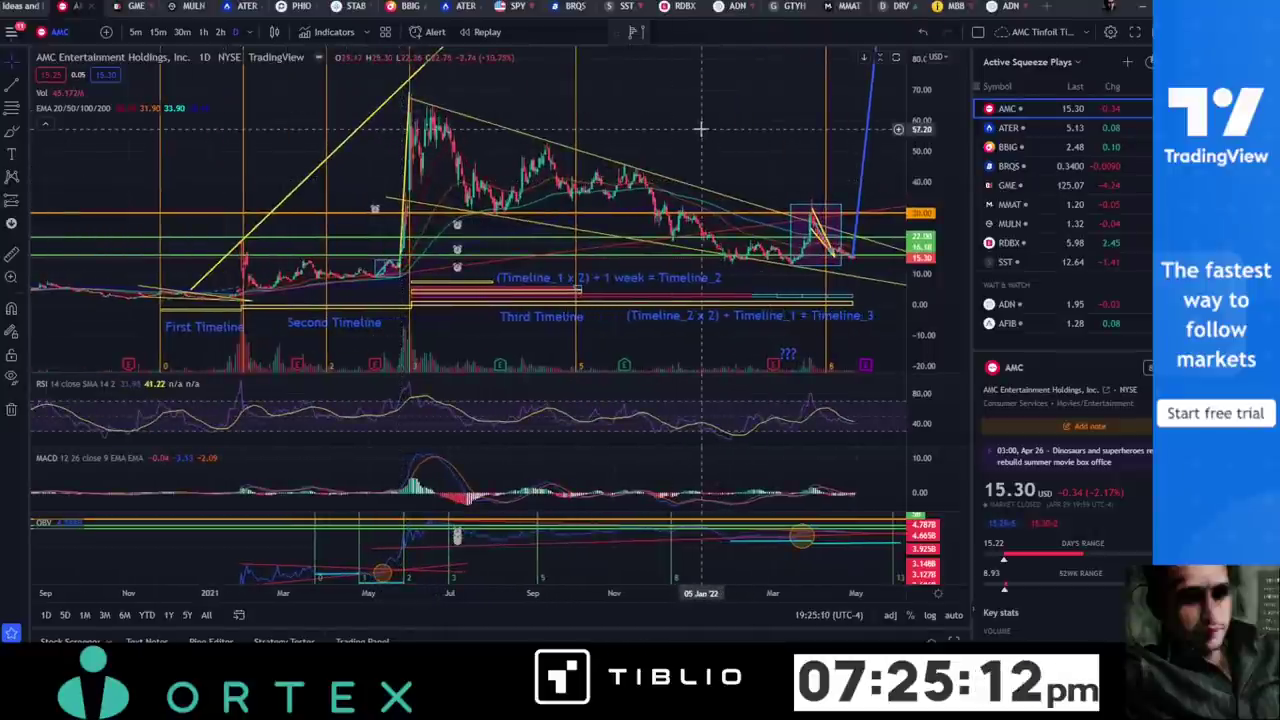
scroll(700, 128, right, 2)
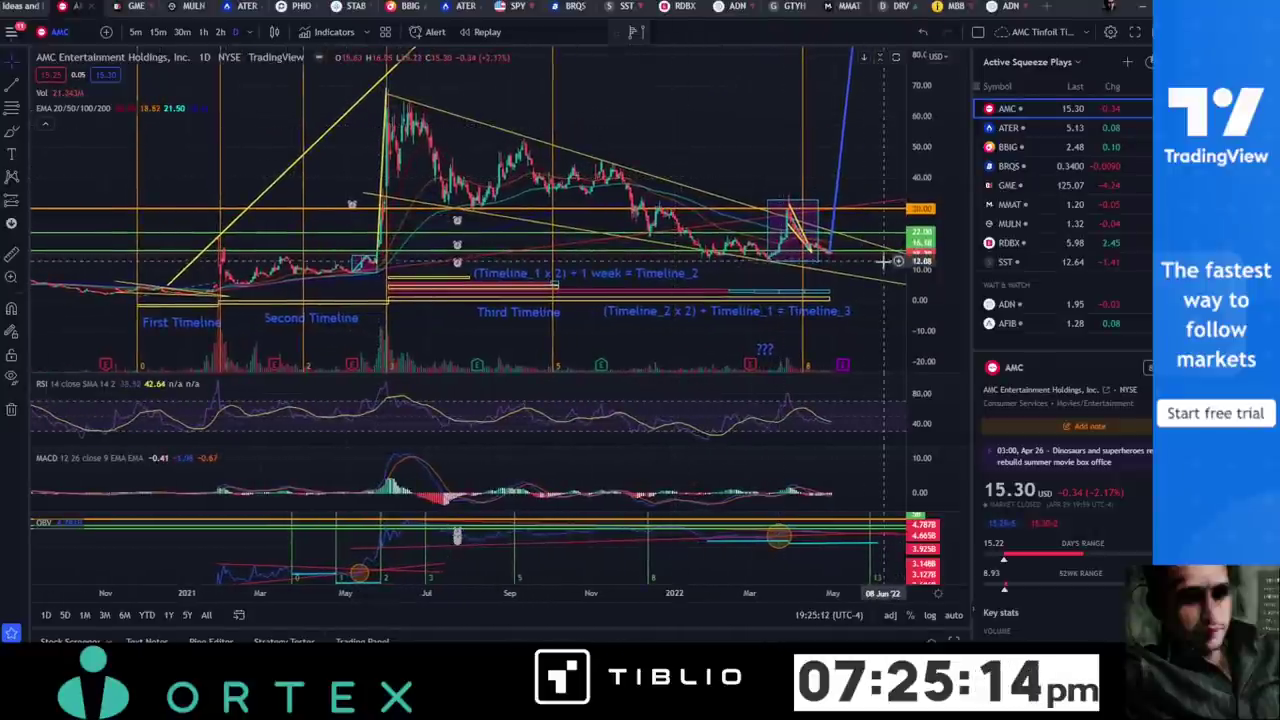
drag(883, 262, 711, 240)
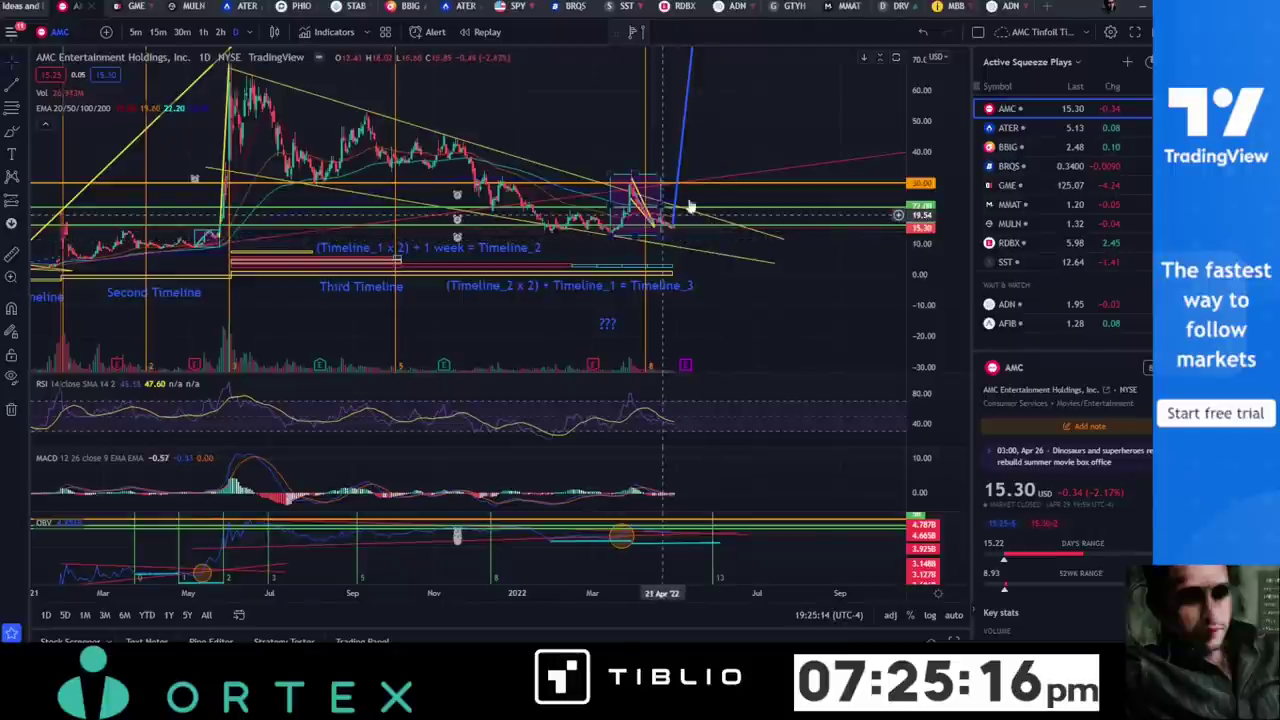
drag(703, 141, 634, 185)
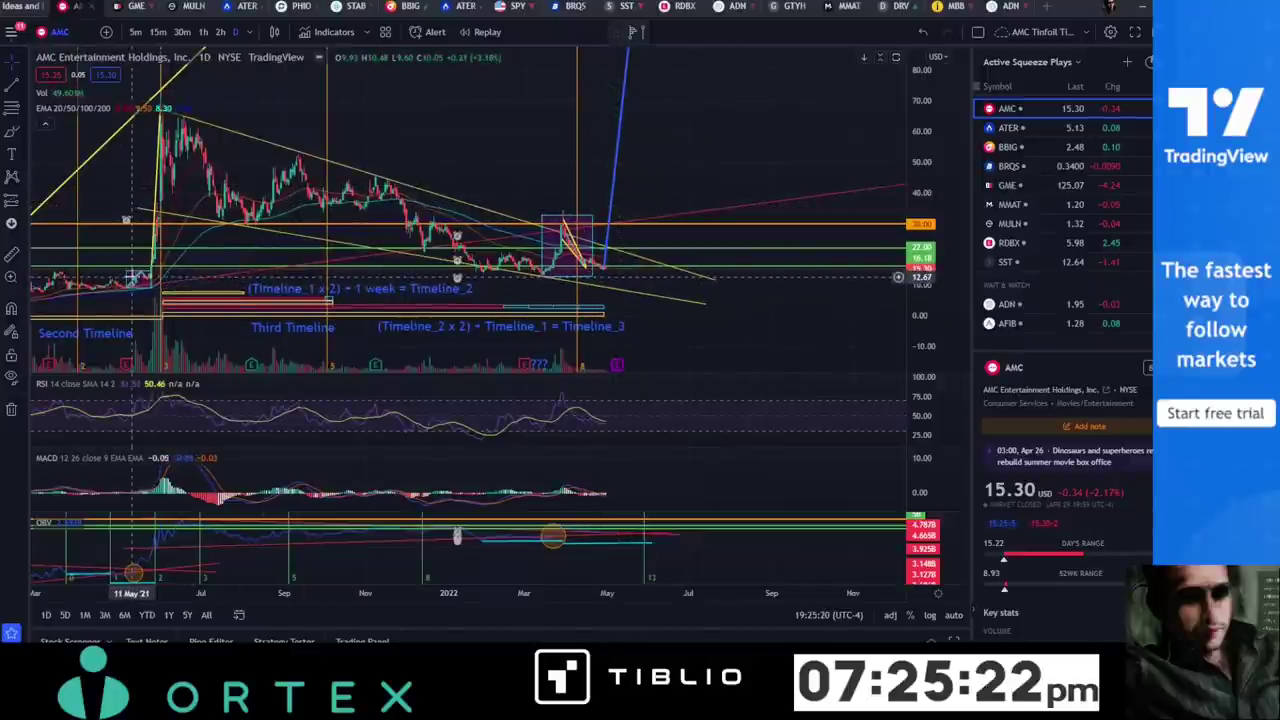
Move the small rectangle just before AMC's mid-2021 surge to an earlier position starting around 16 Apr '21.
click(541, 243)
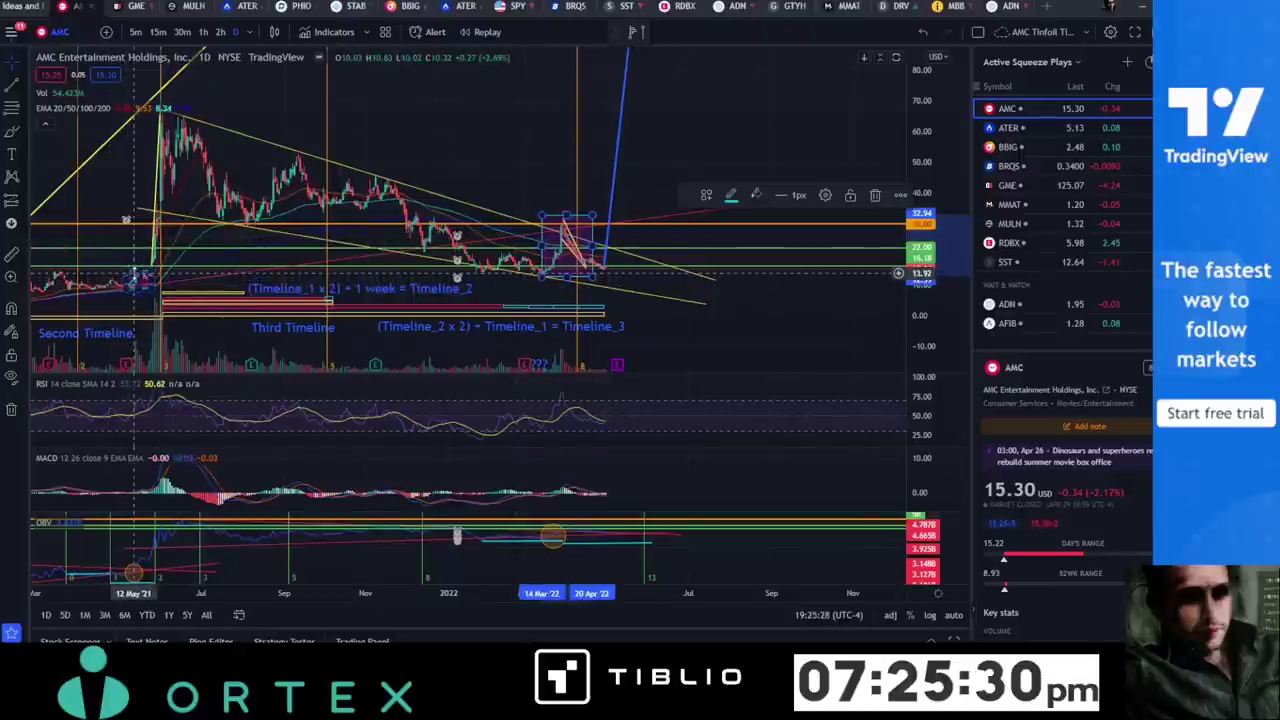
click(112, 273)
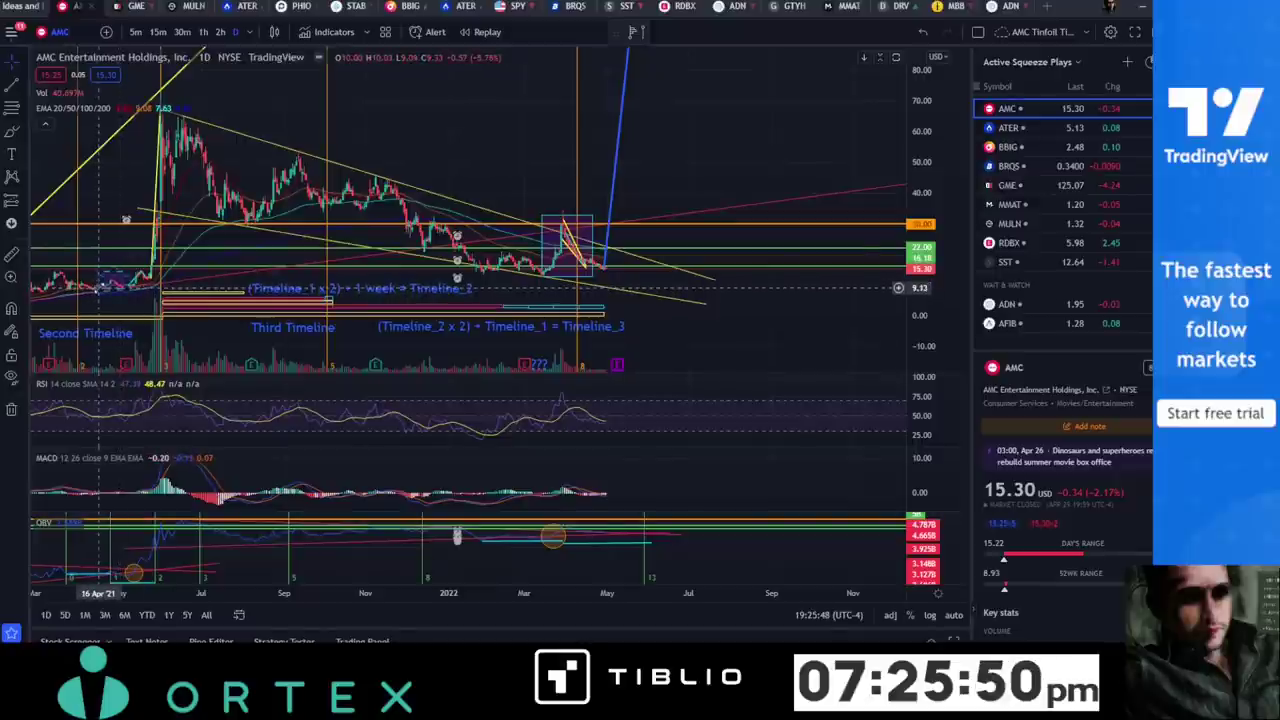
drag(126, 290, 245, 292)
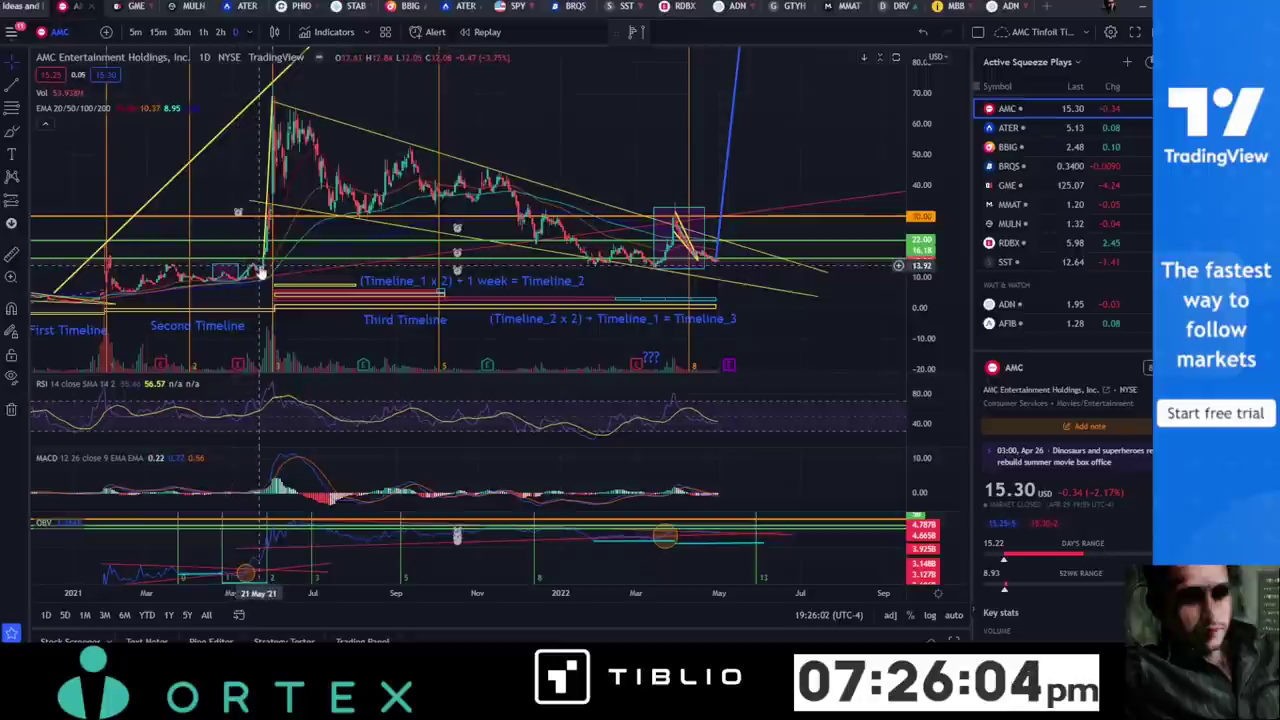
Compare AMC's price action between the numbered vertical time lines out to line 13 and inspect the long rising red trend line.
mouse_move(78, 112)
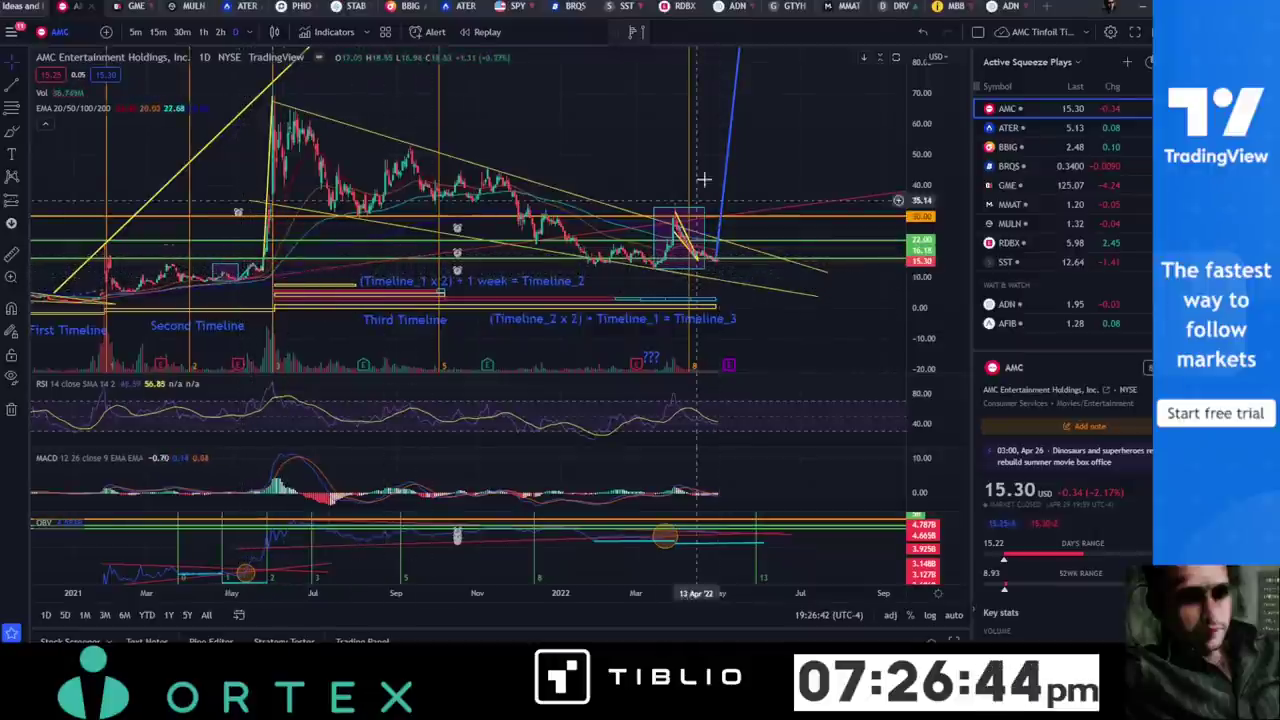
scroll(689, 218, right, 3)
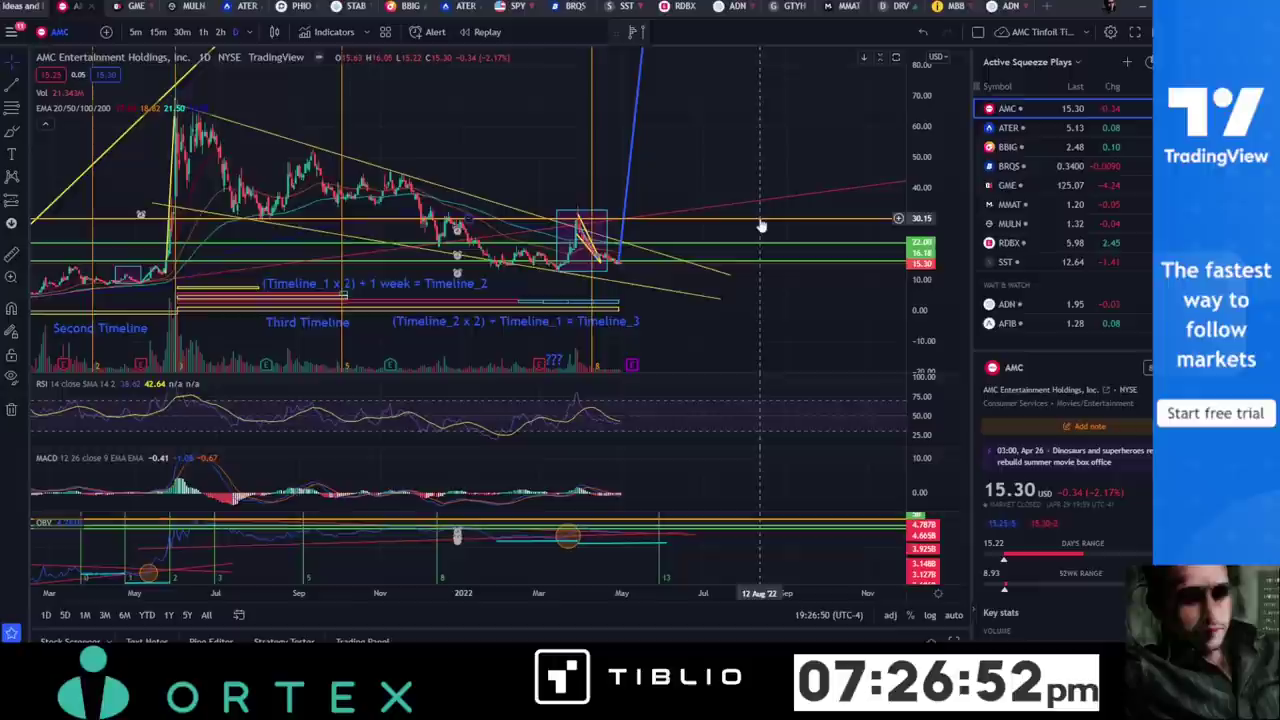
scroll(614, 209, down, 5)
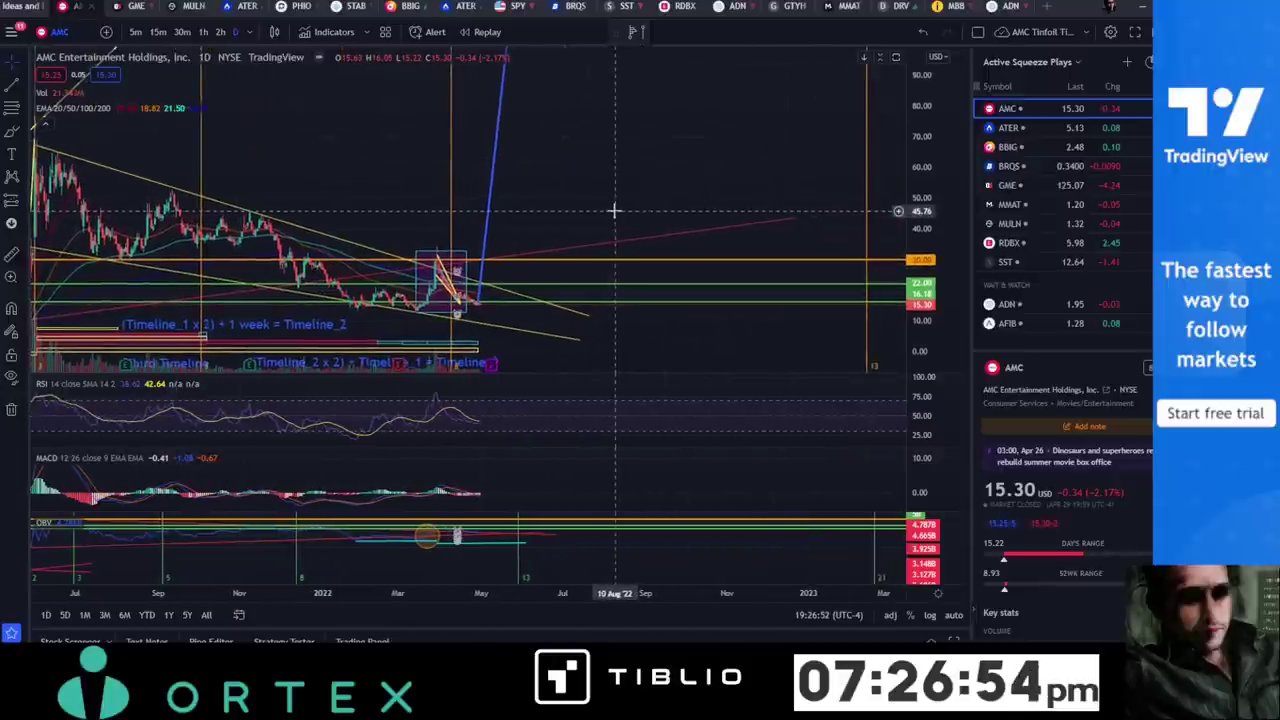
mouse_move(608, 185)
mouse_down()
mouse_move(608, 143)
mouse_move(662, 104)
mouse_up()
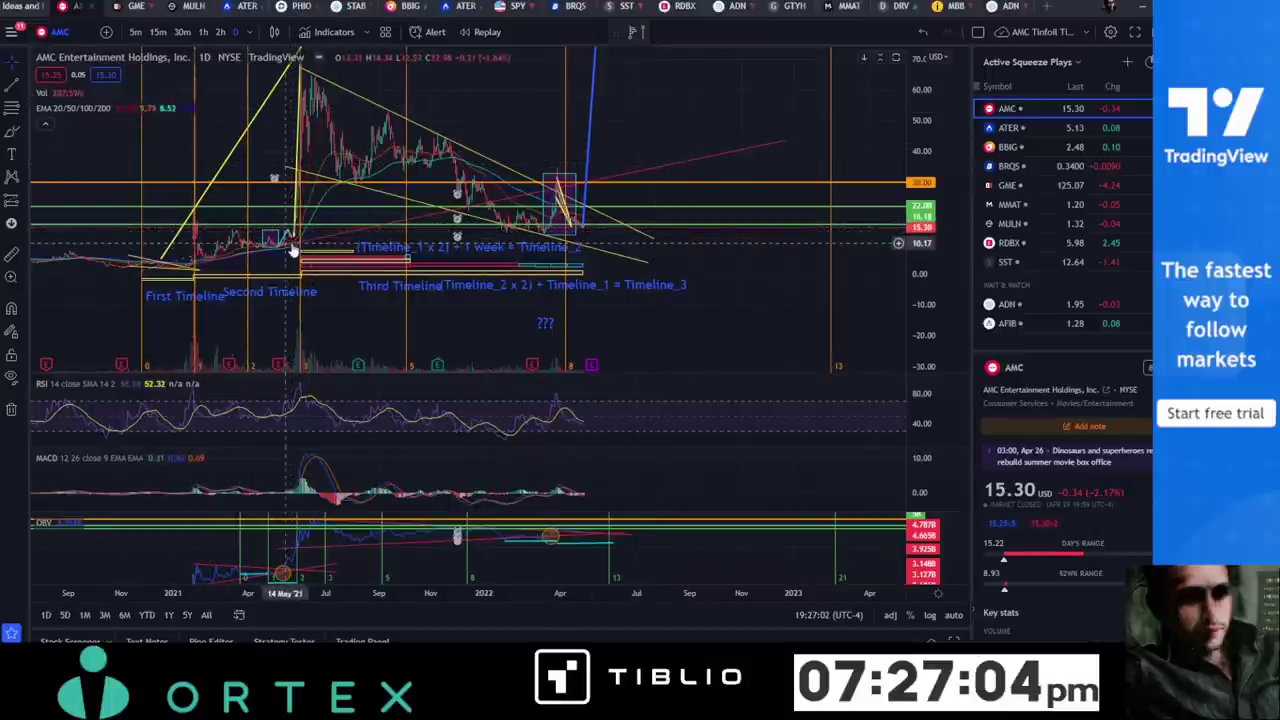
right_click(642, 184)
key(Escape)
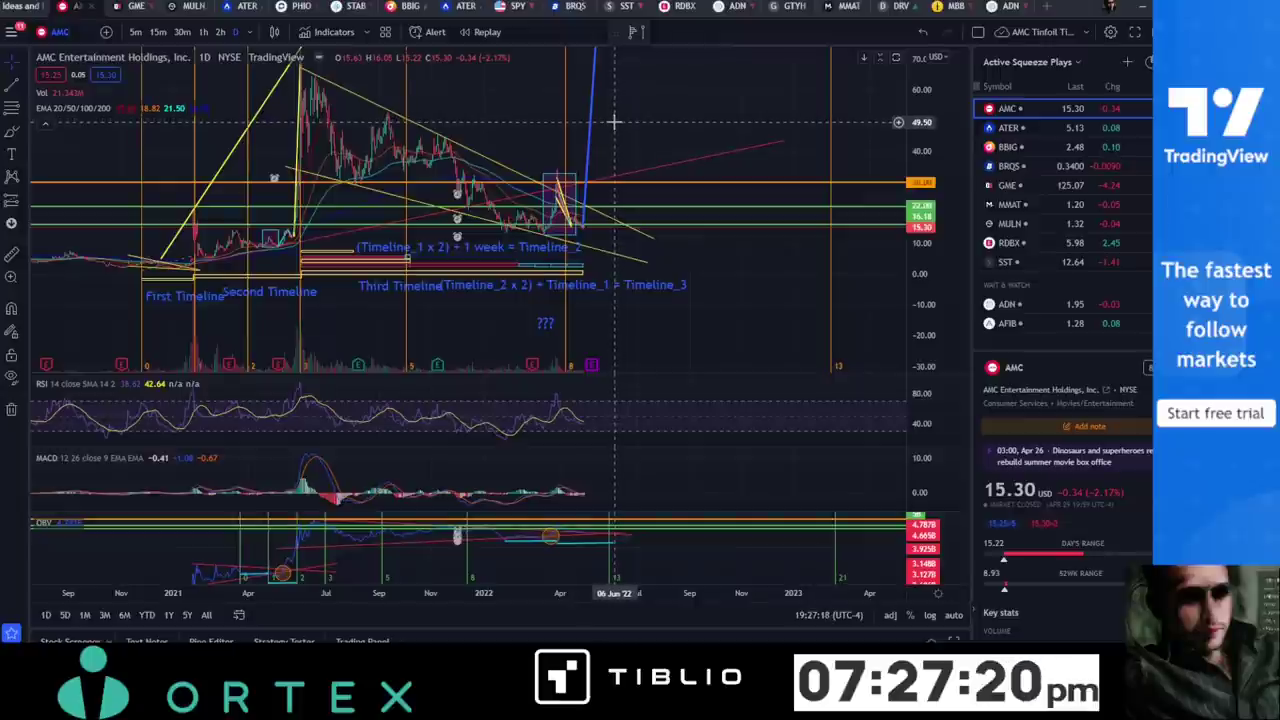
drag(618, 121, 641, 150)
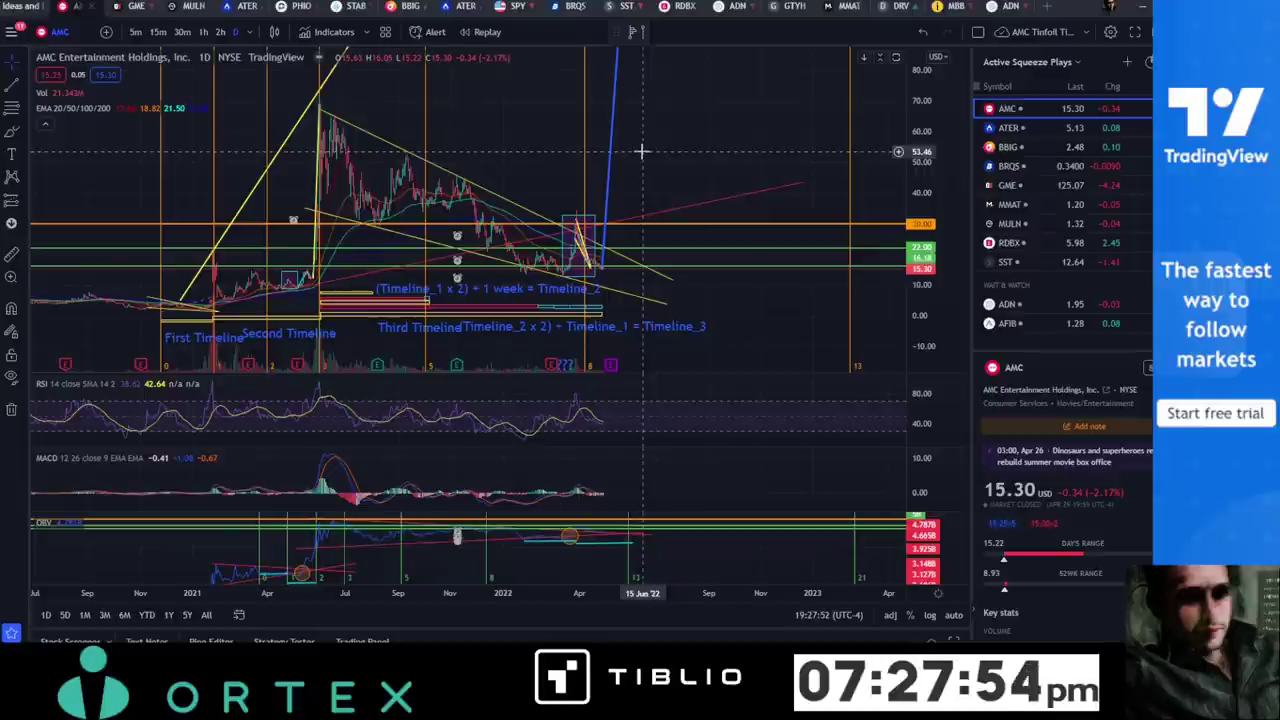
click(672, 216)
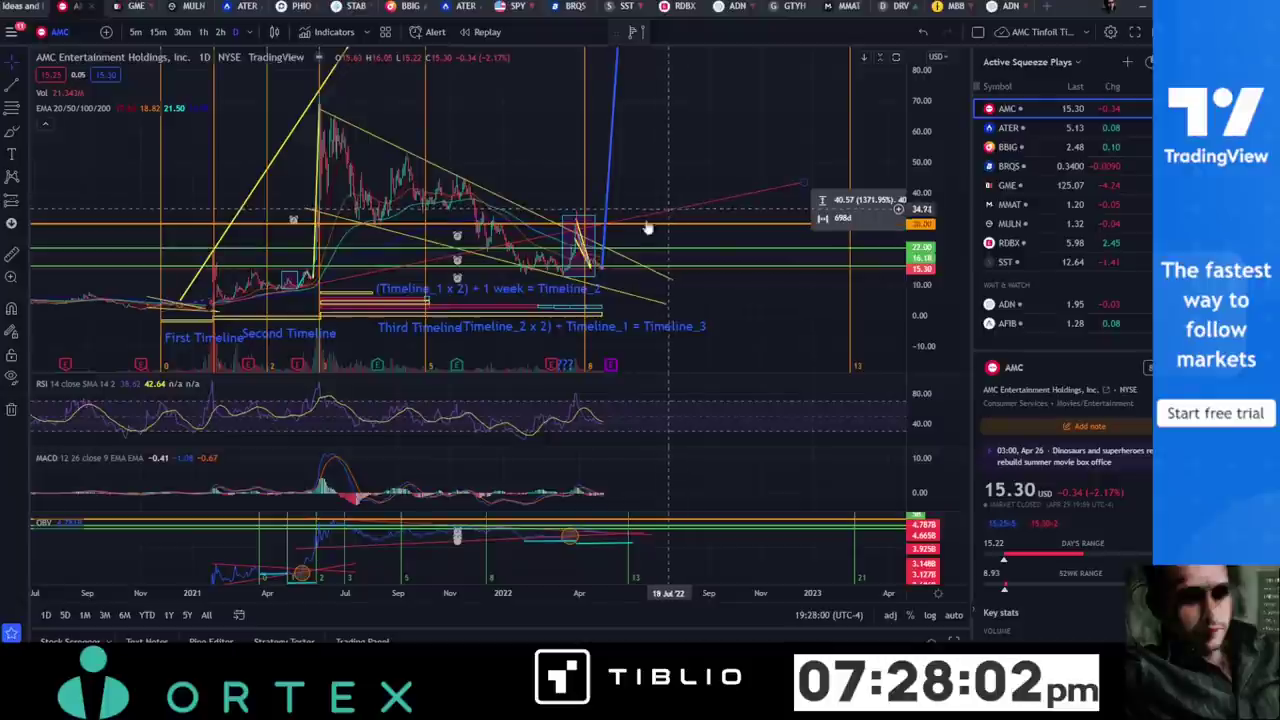
click(631, 211)
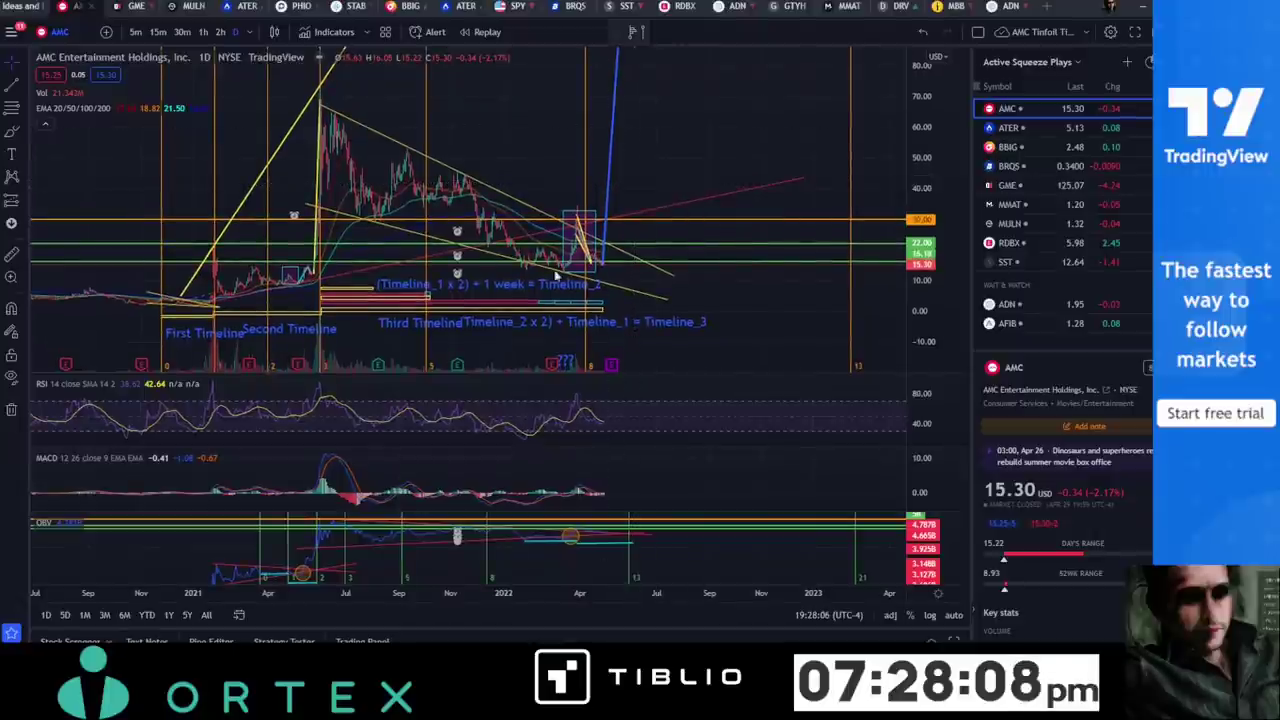
drag(707, 288, 713, 288)
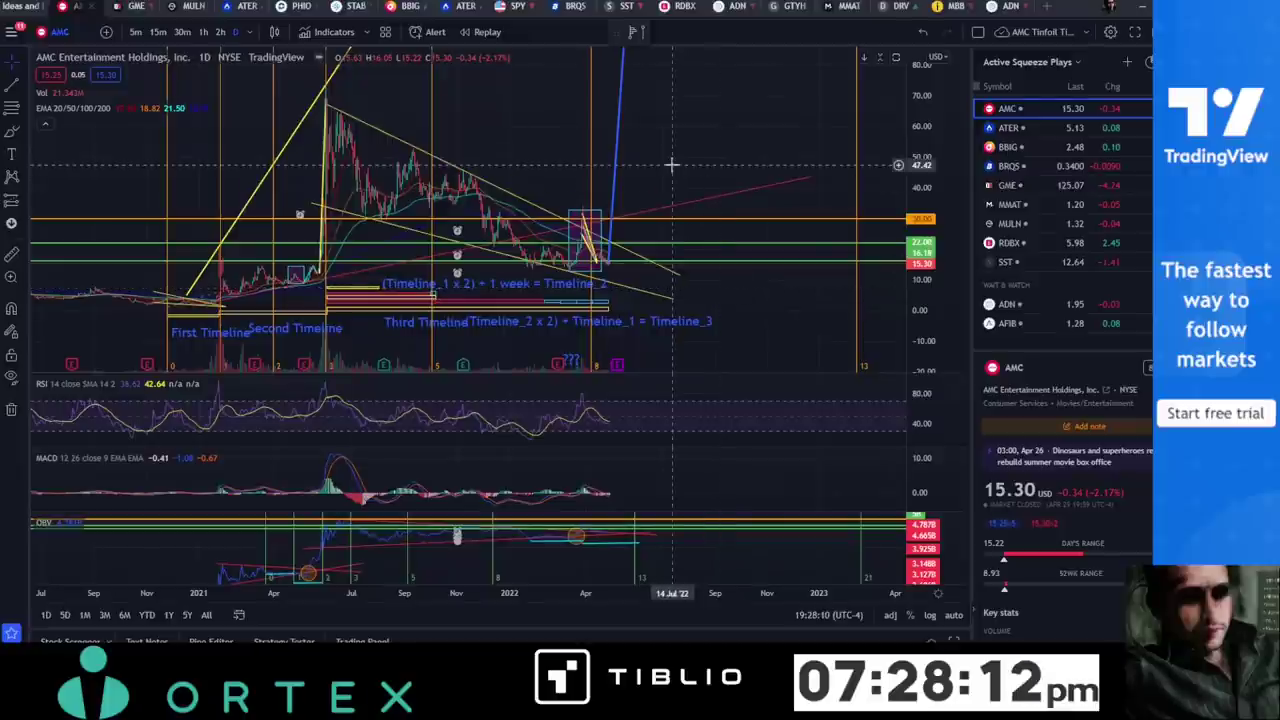
drag(680, 172, 690, 177)
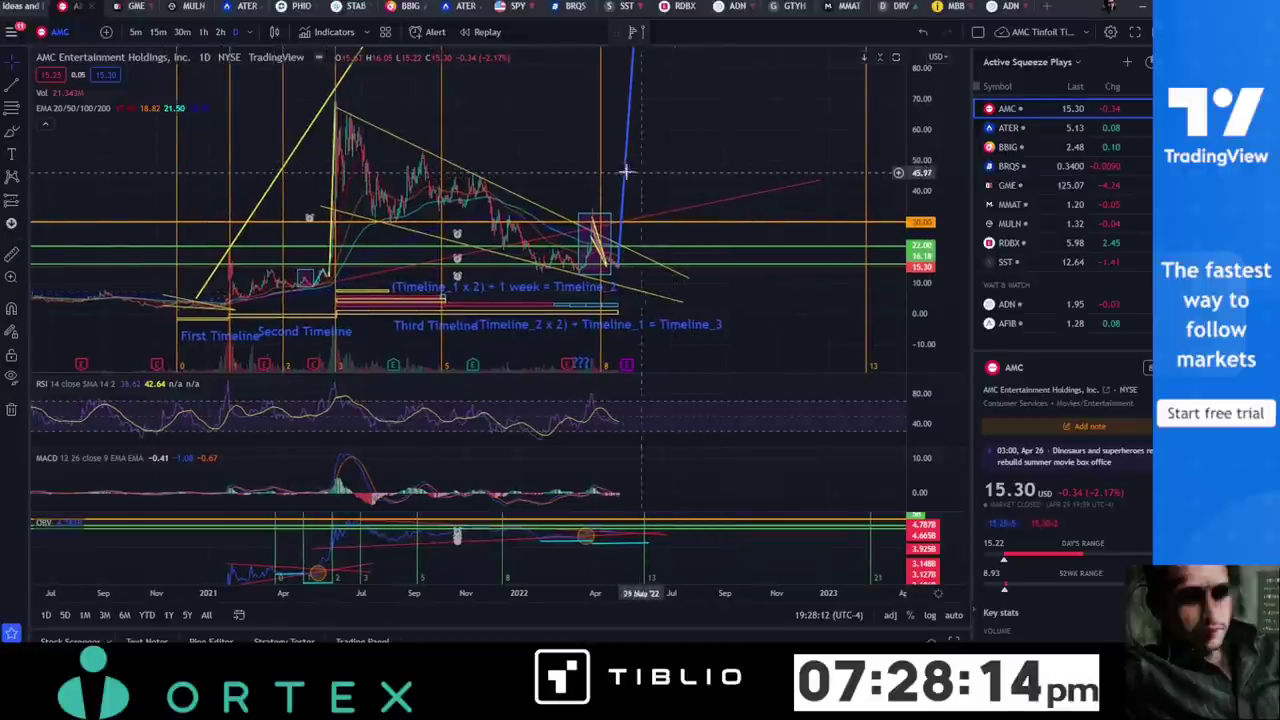
Measure AMC's price surge into its mid-2021 peak on a compressed price scale.
scroll(620, 172, up, 5)
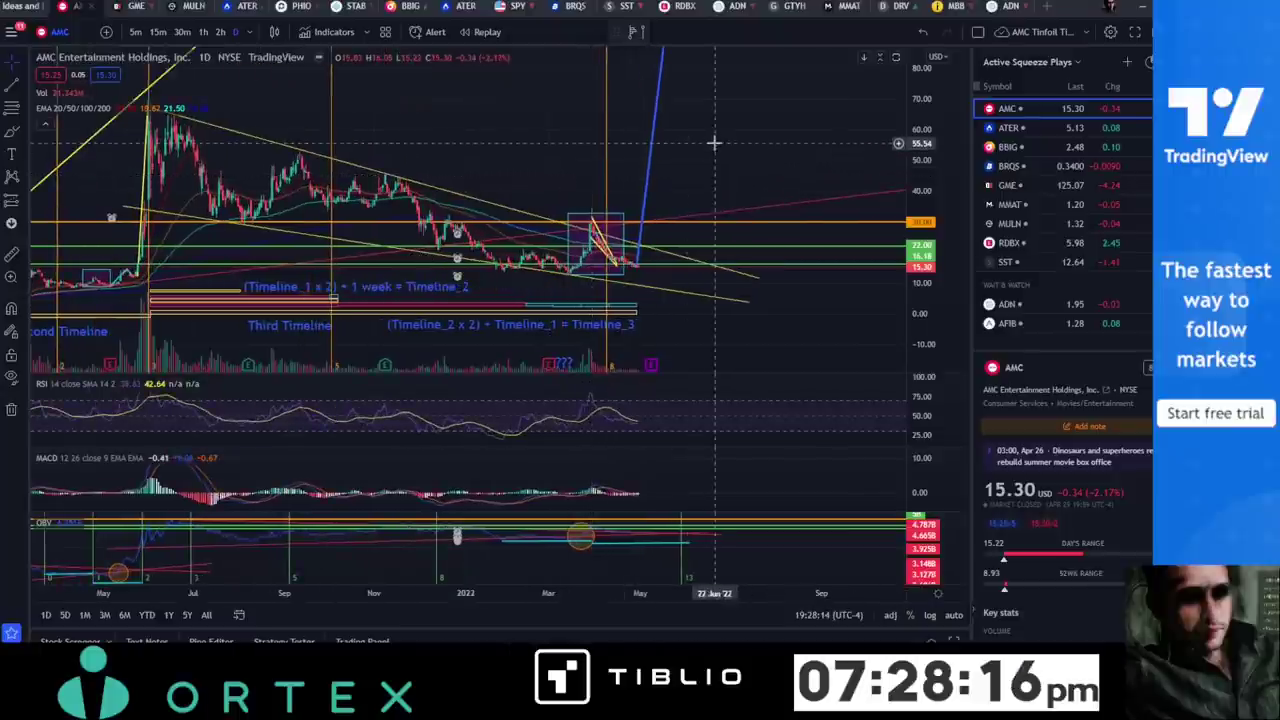
drag(711, 140, 677, 177)
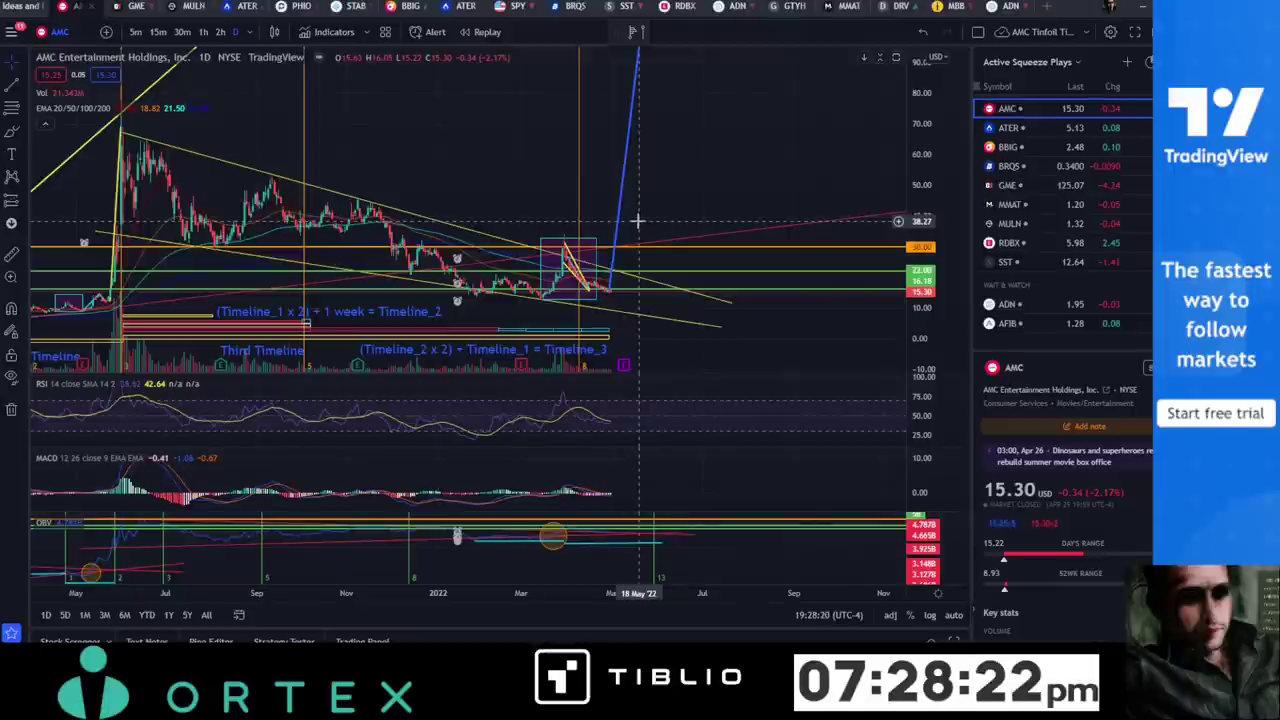
scroll(590, 225, down, 2)
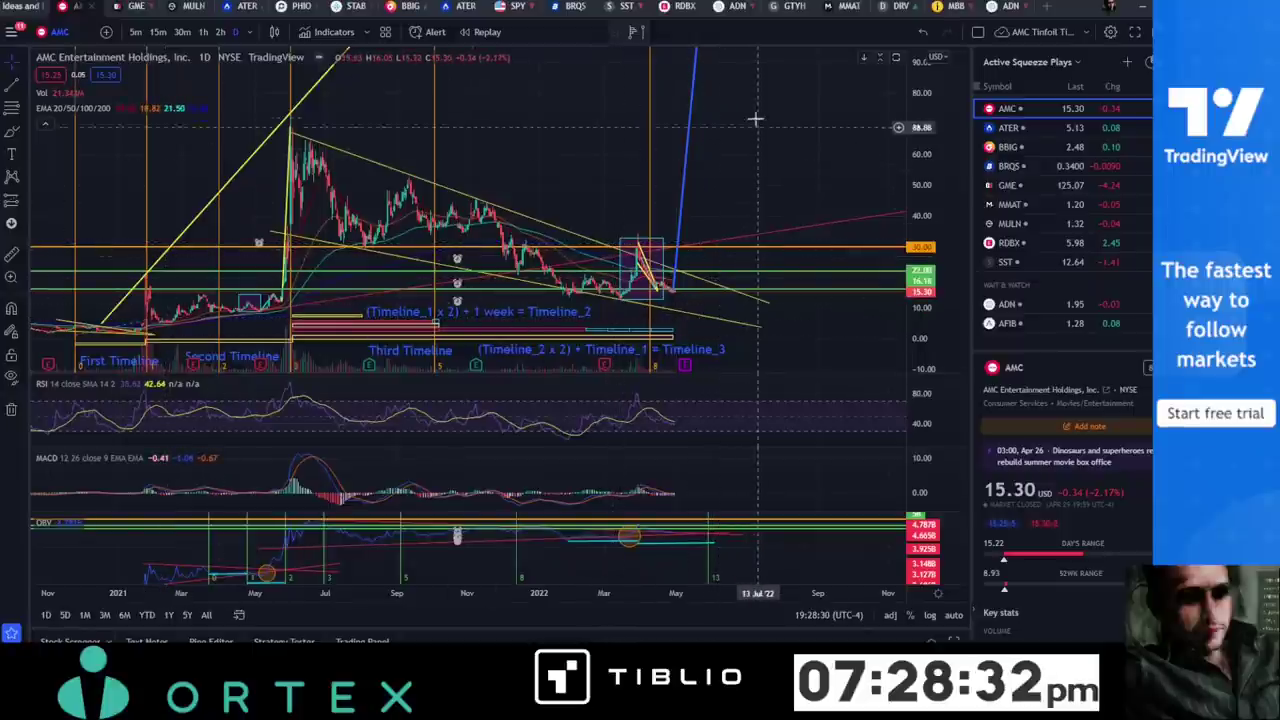
drag(737, 131, 715, 262)
scroll(712, 245, down, 3)
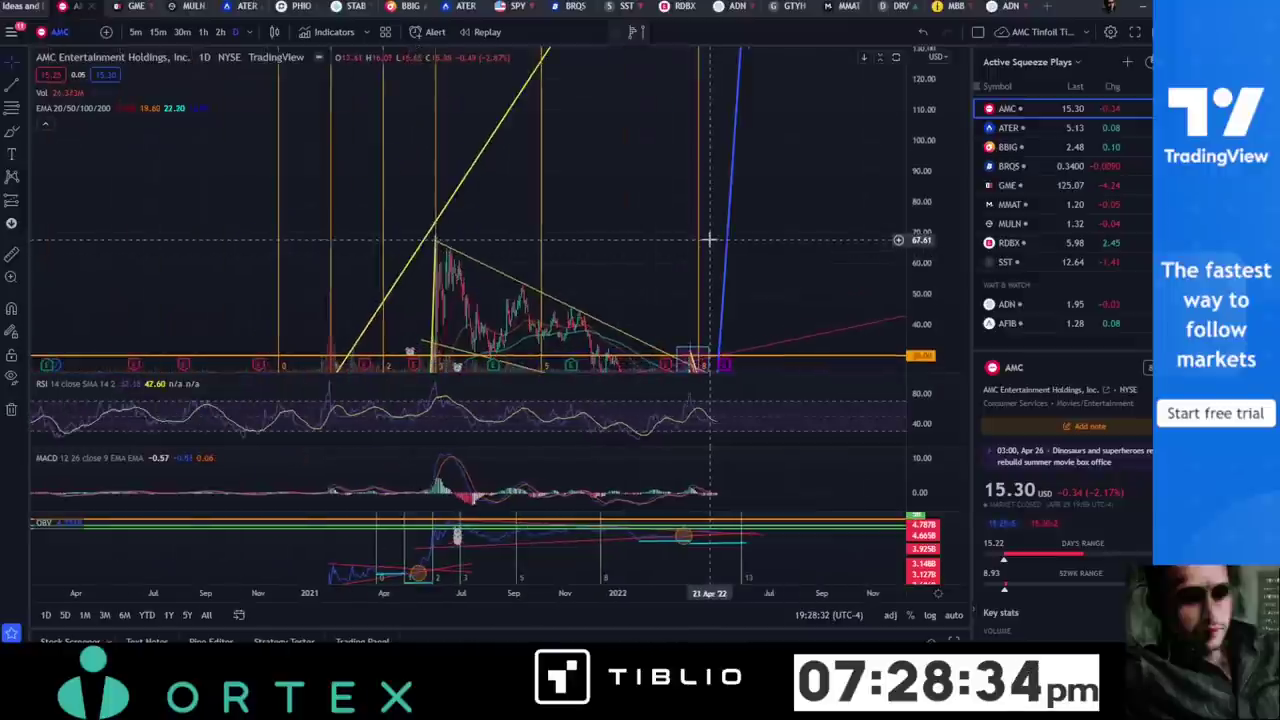
scroll(712, 245, down, 3)
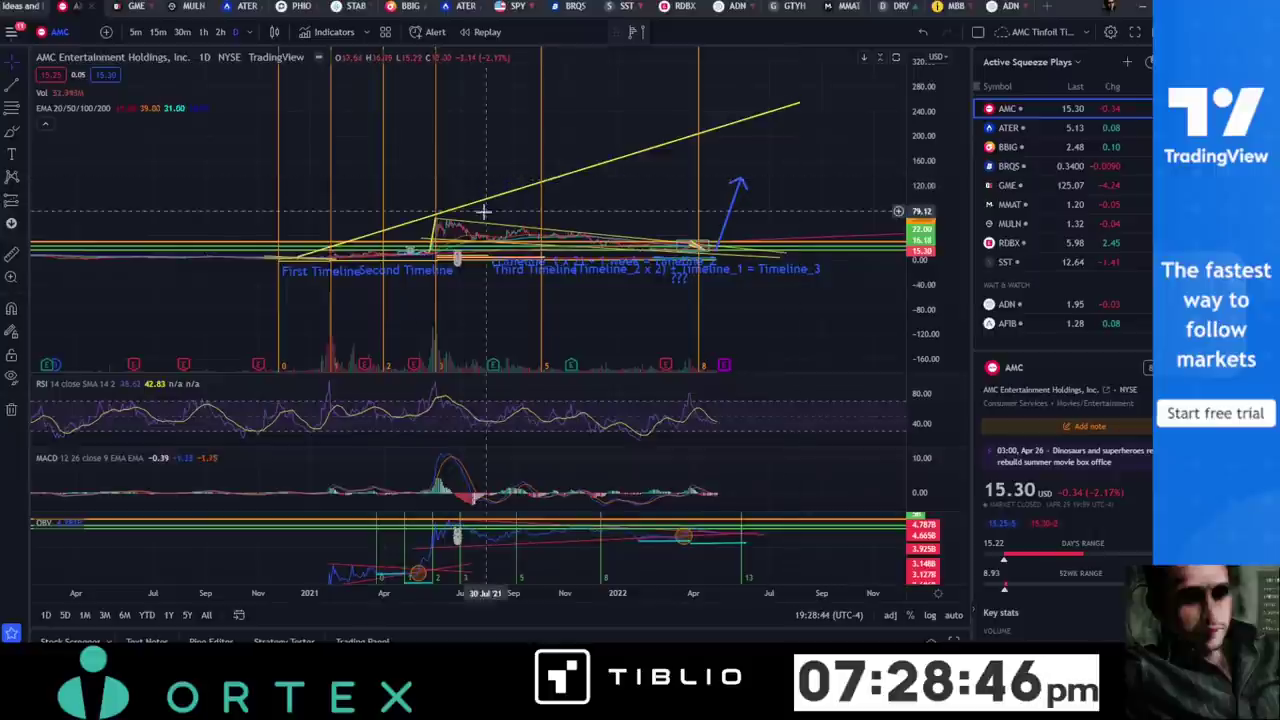
shift+click(430, 248)
click(433, 222)
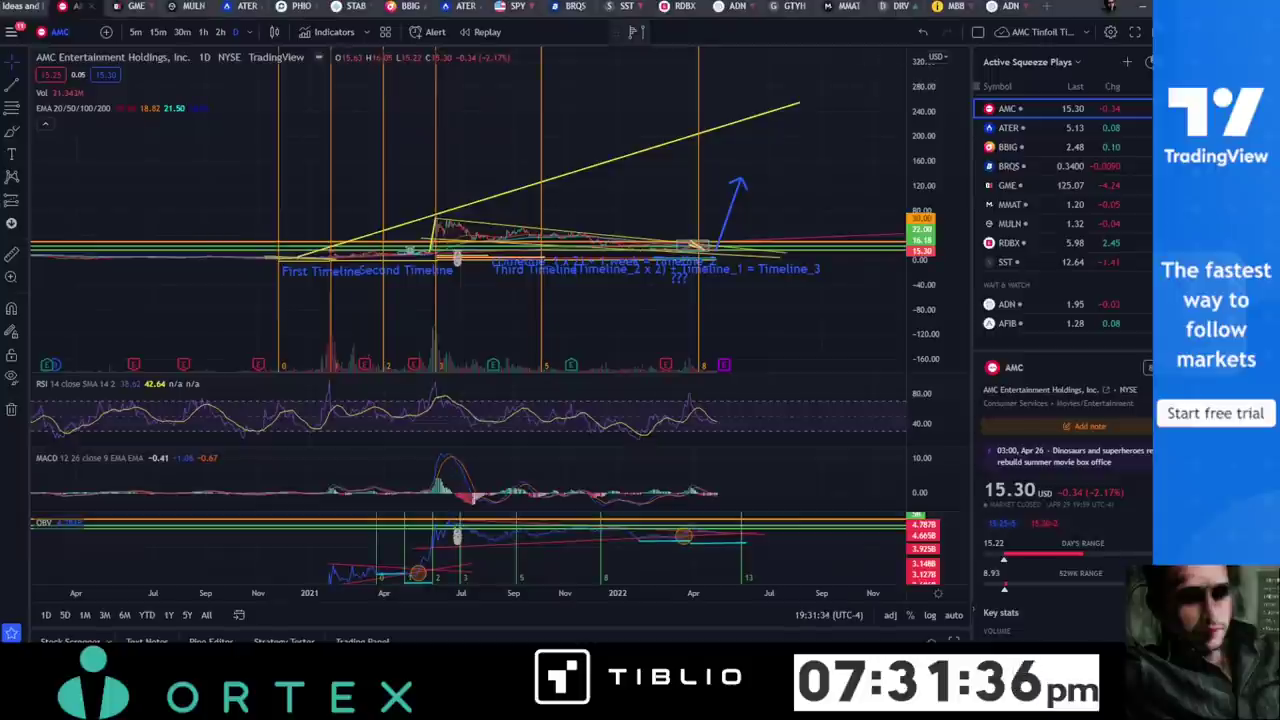
Examine the full blue upward projection arrow against AMC's mid-2021 peak and the steep yellow trend line.
scroll(749, 143, right, 1)
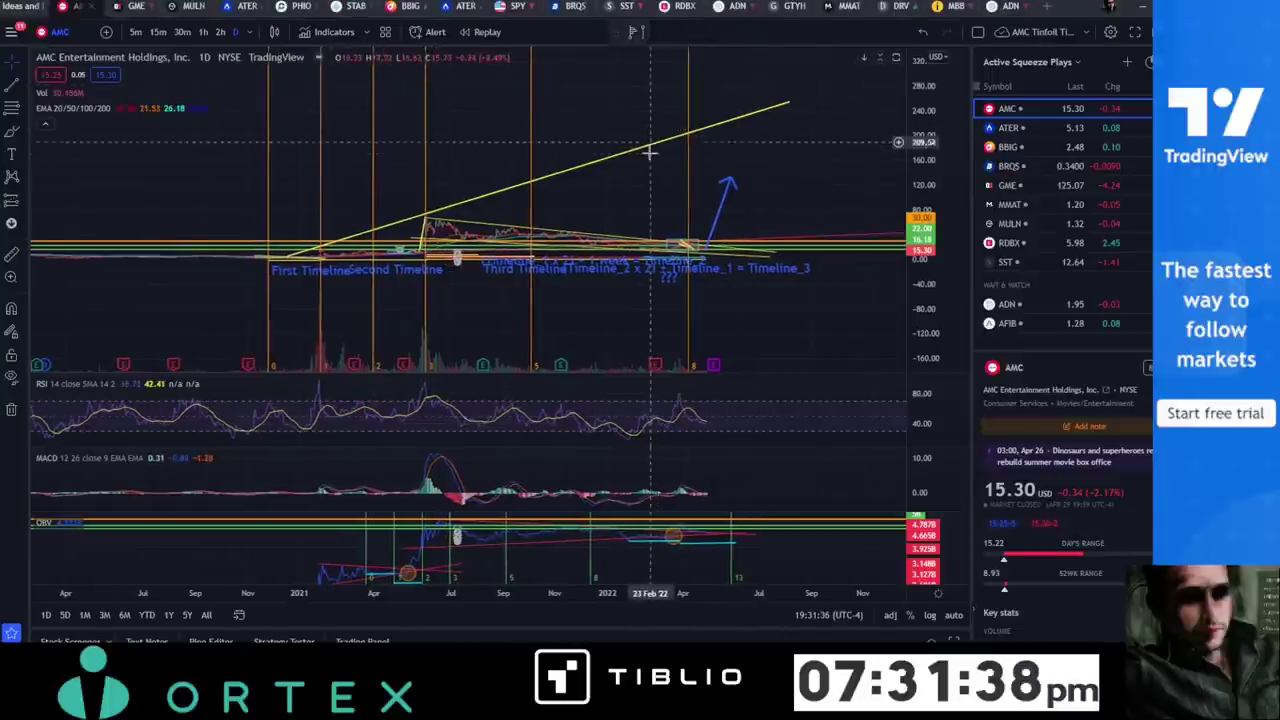
scroll(753, 151, up, 5)
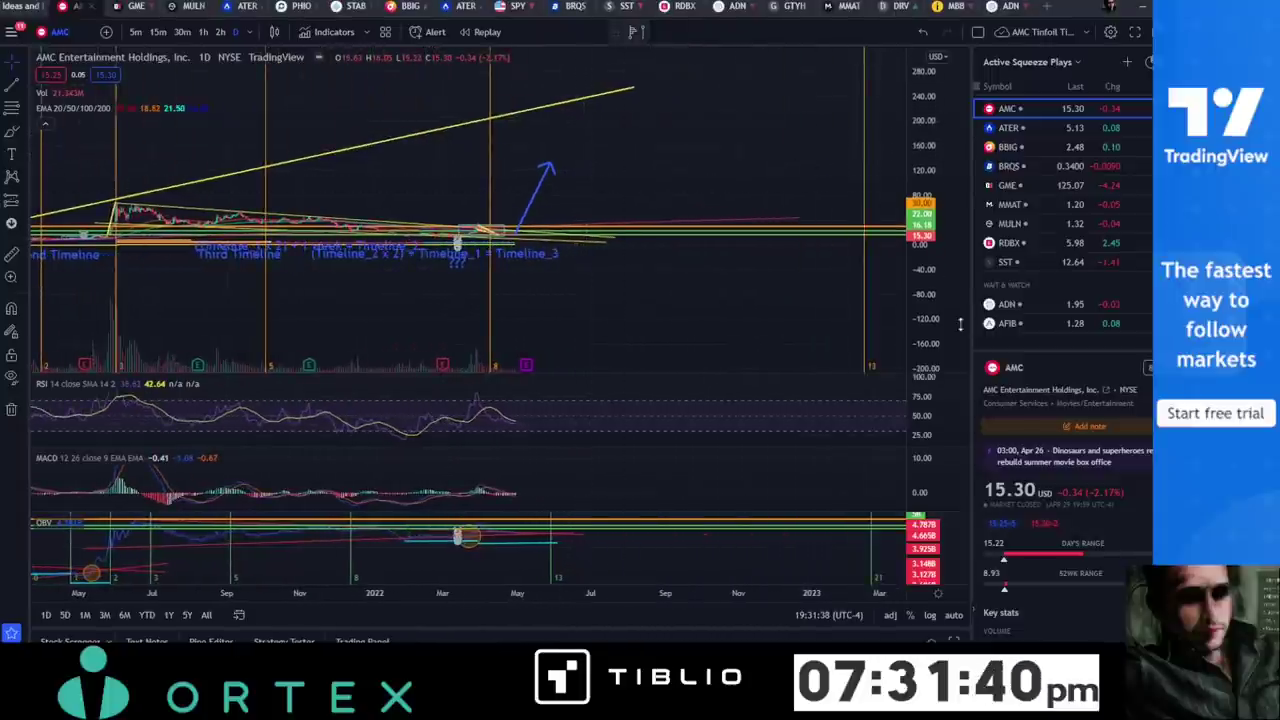
drag(680, 174, 726, 223)
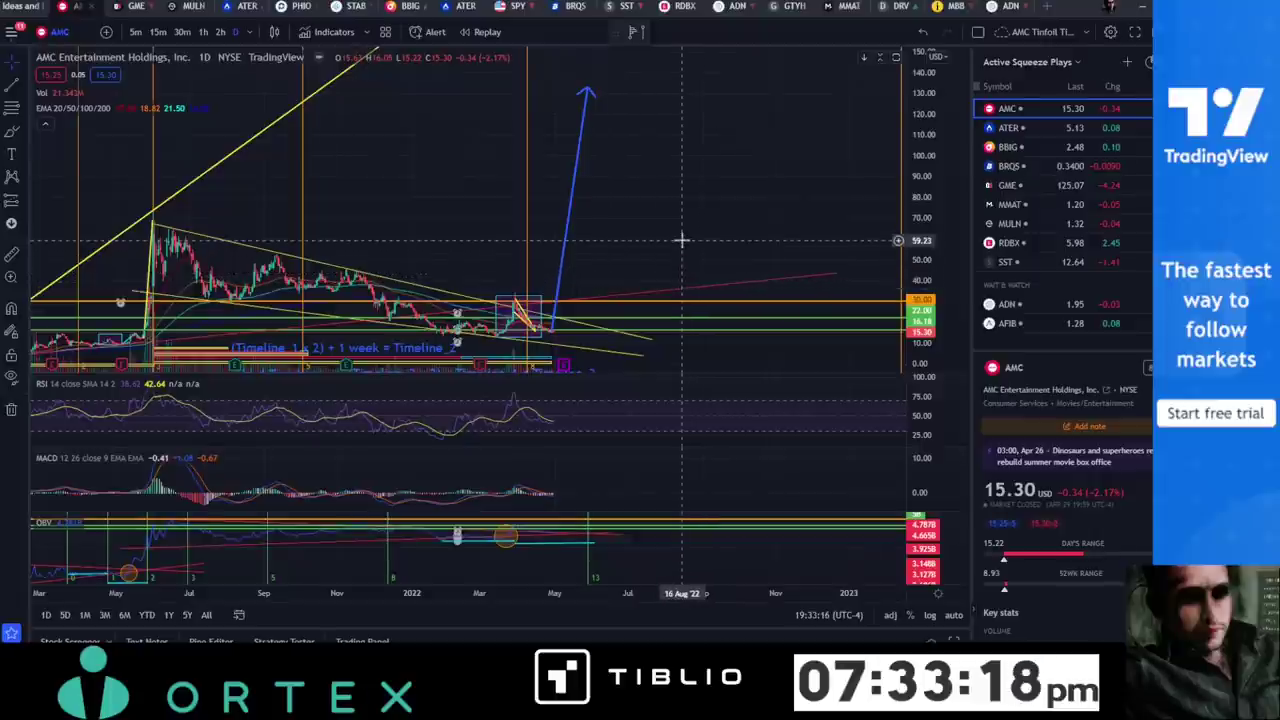
drag(620, 226, 573, 239)
scroll(580, 236, down, 5)
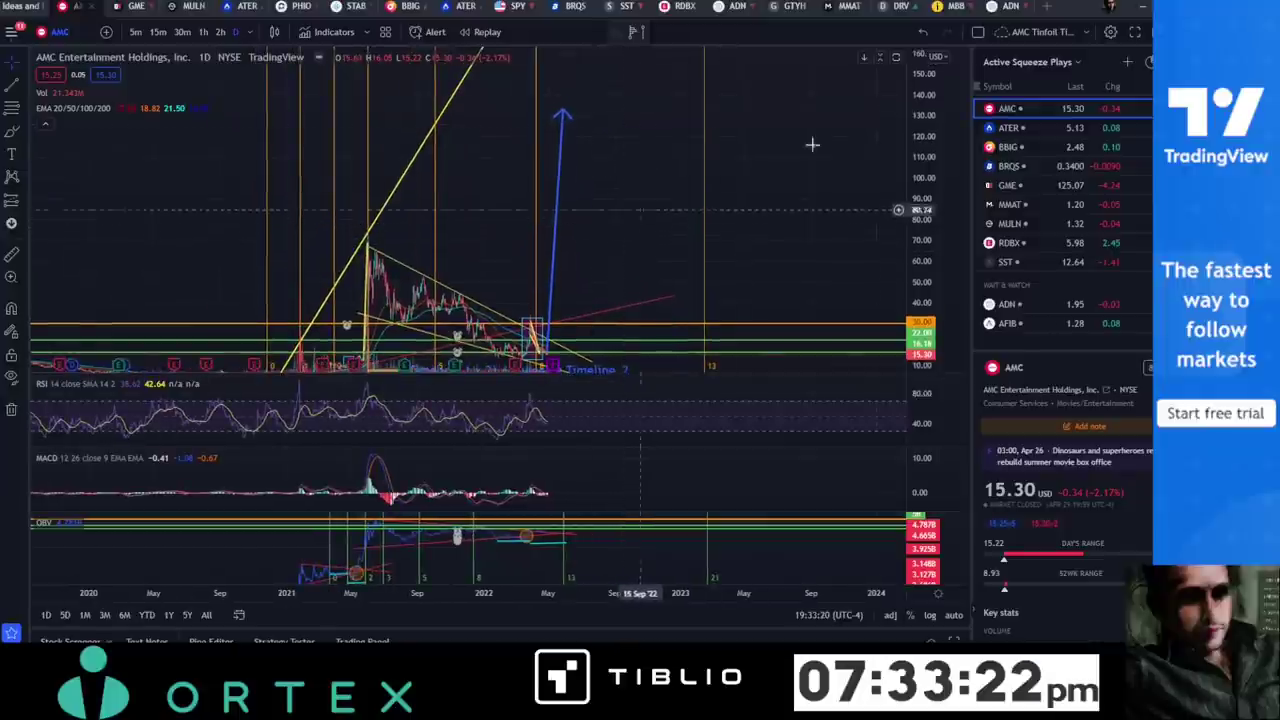
Compare AMC's long-range projection on a compressed price scale with GME's daily descending channel from its early-2021 peak.
drag(919, 108, 919, 150)
drag(643, 157, 629, 172)
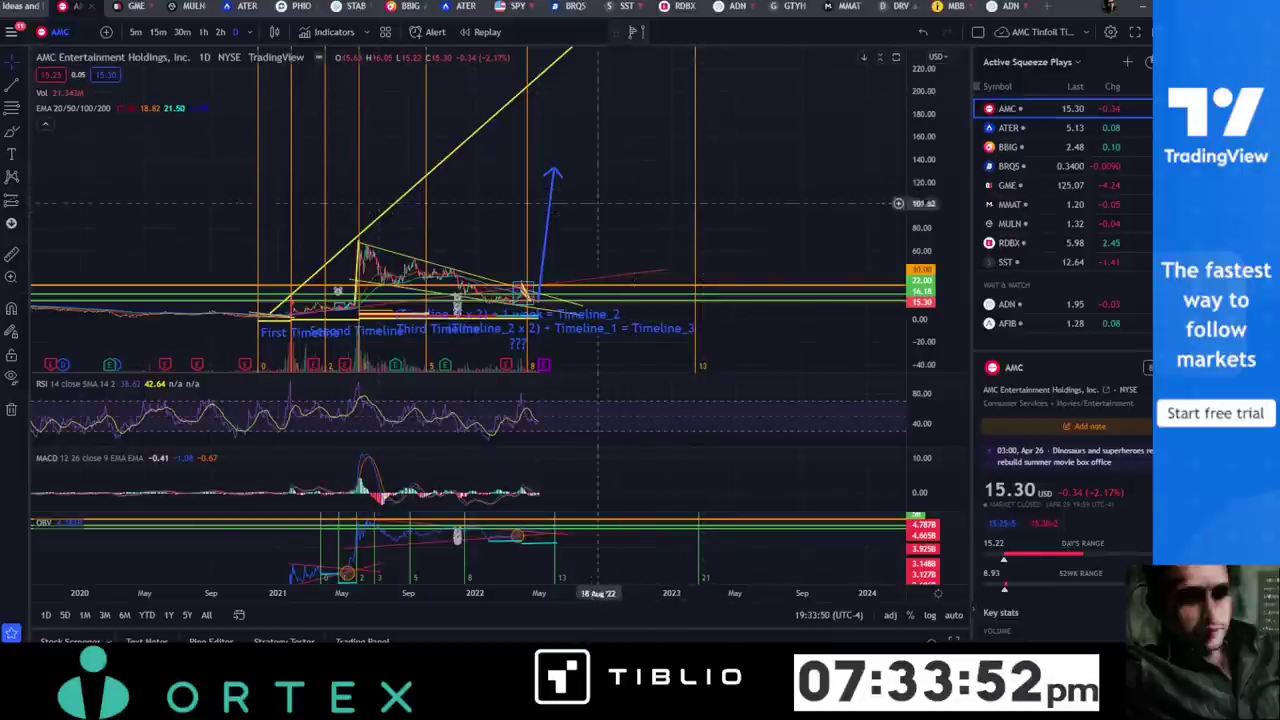
click(136, 6)
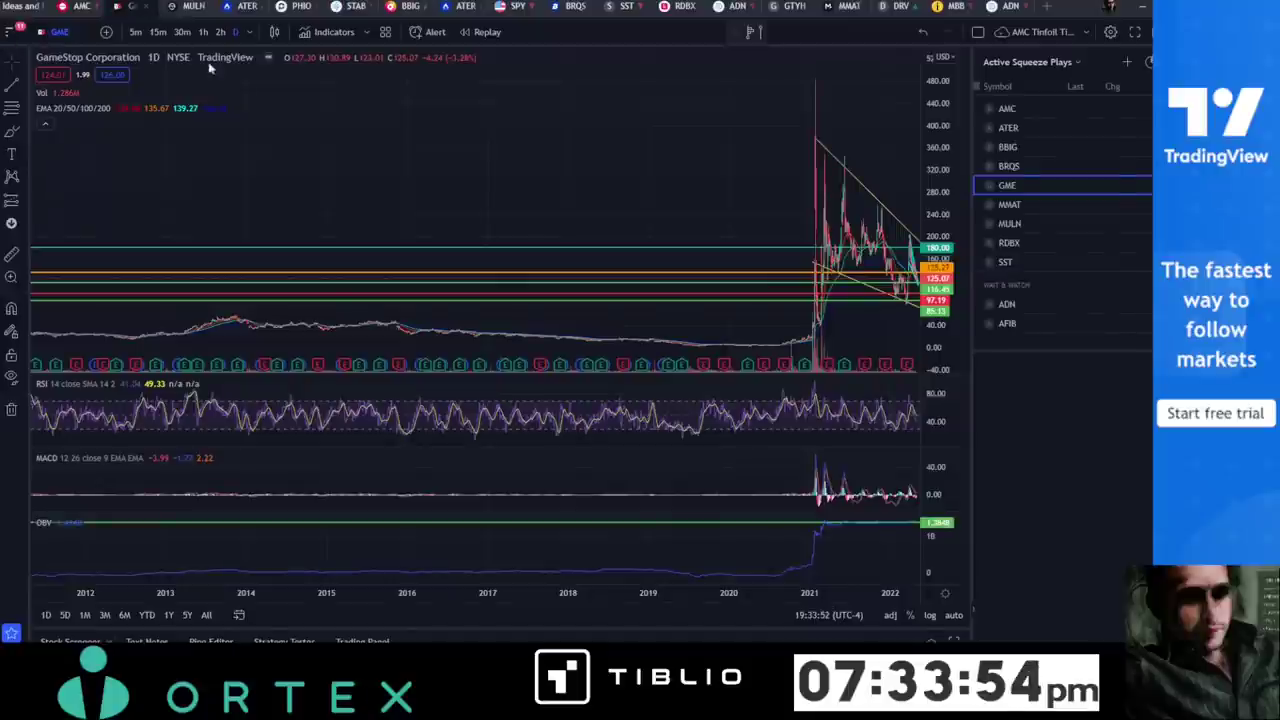
drag(551, 180, 257, 214)
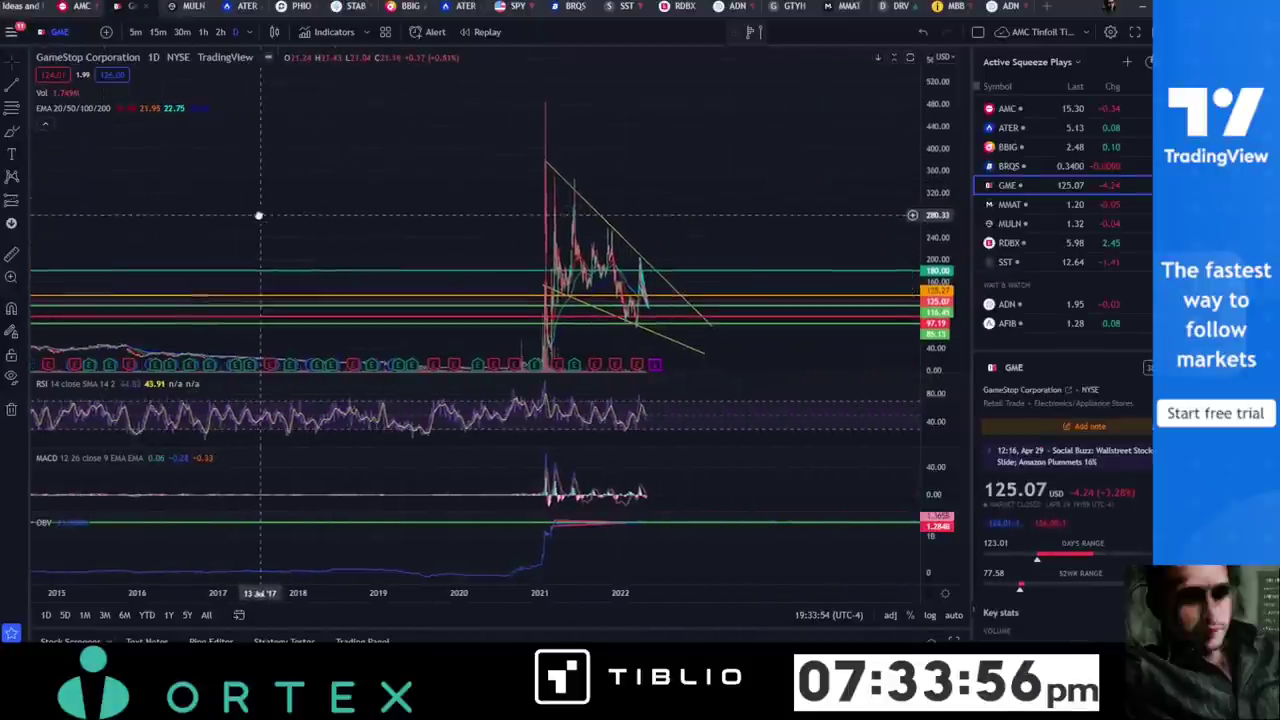
scroll(547, 193, up, 5)
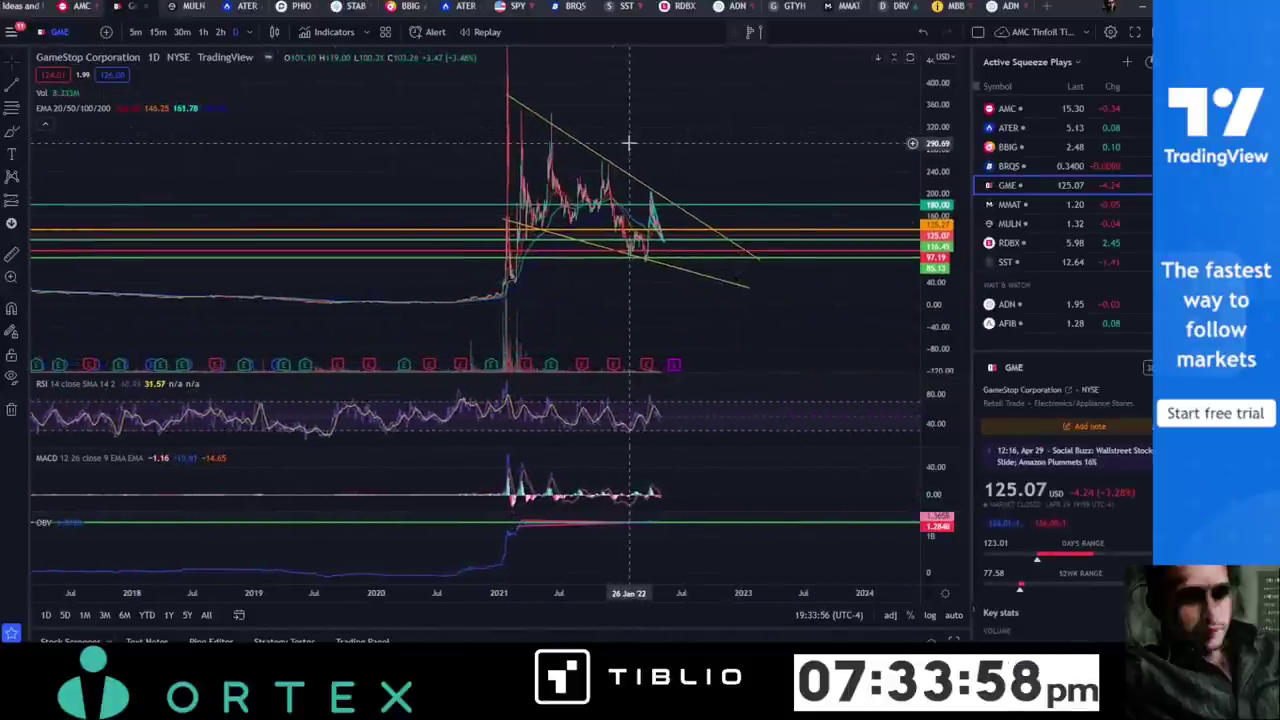
scroll(630, 143, up, 5)
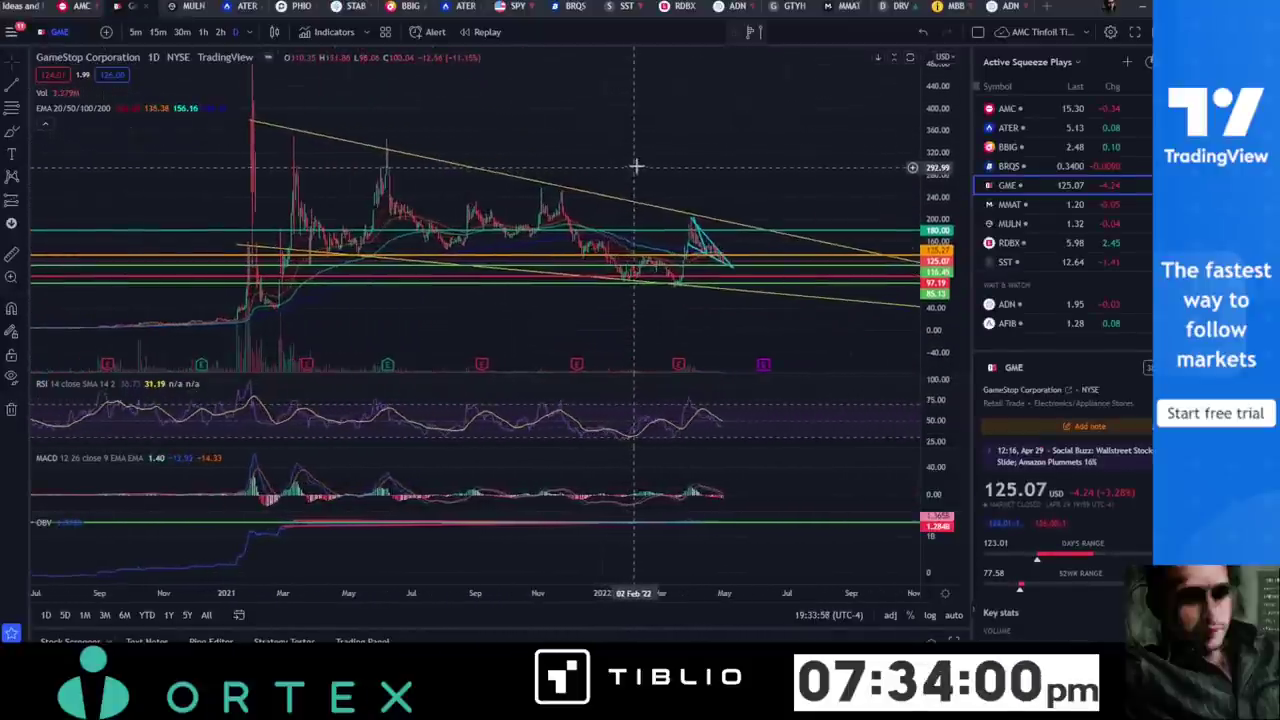
drag(650, 112, 649, 169)
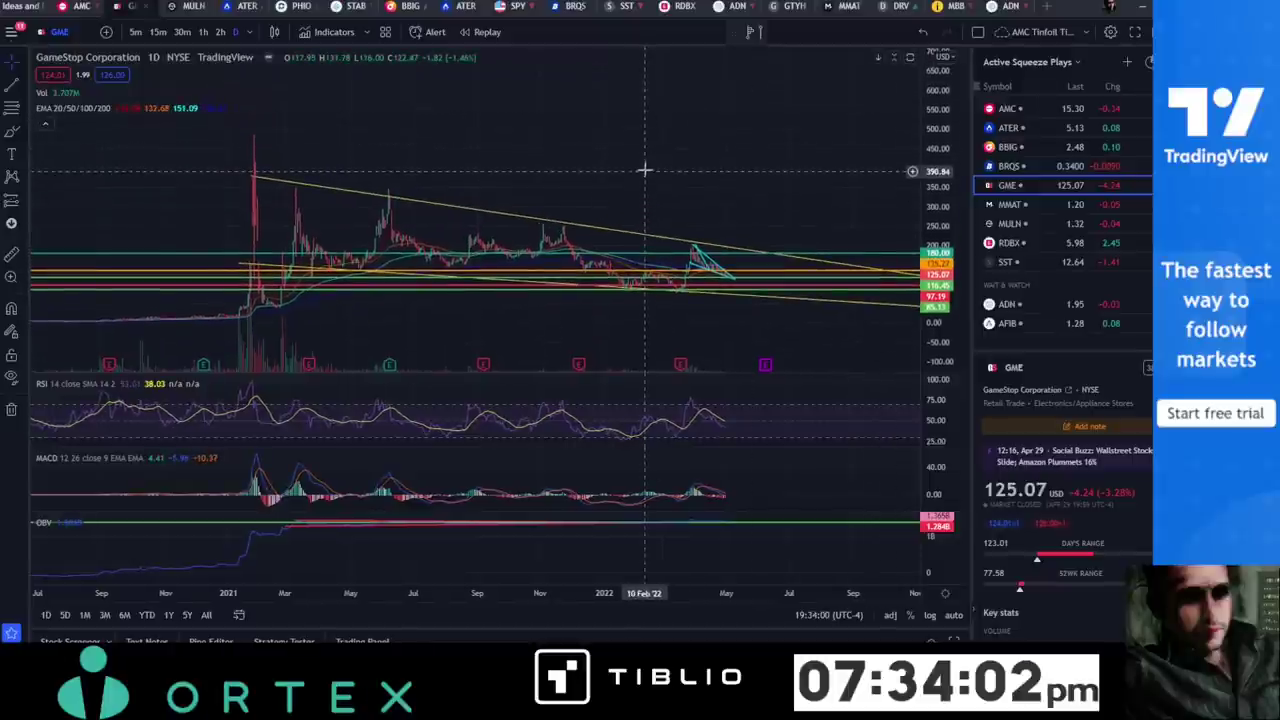
scroll(644, 169, up, 4)
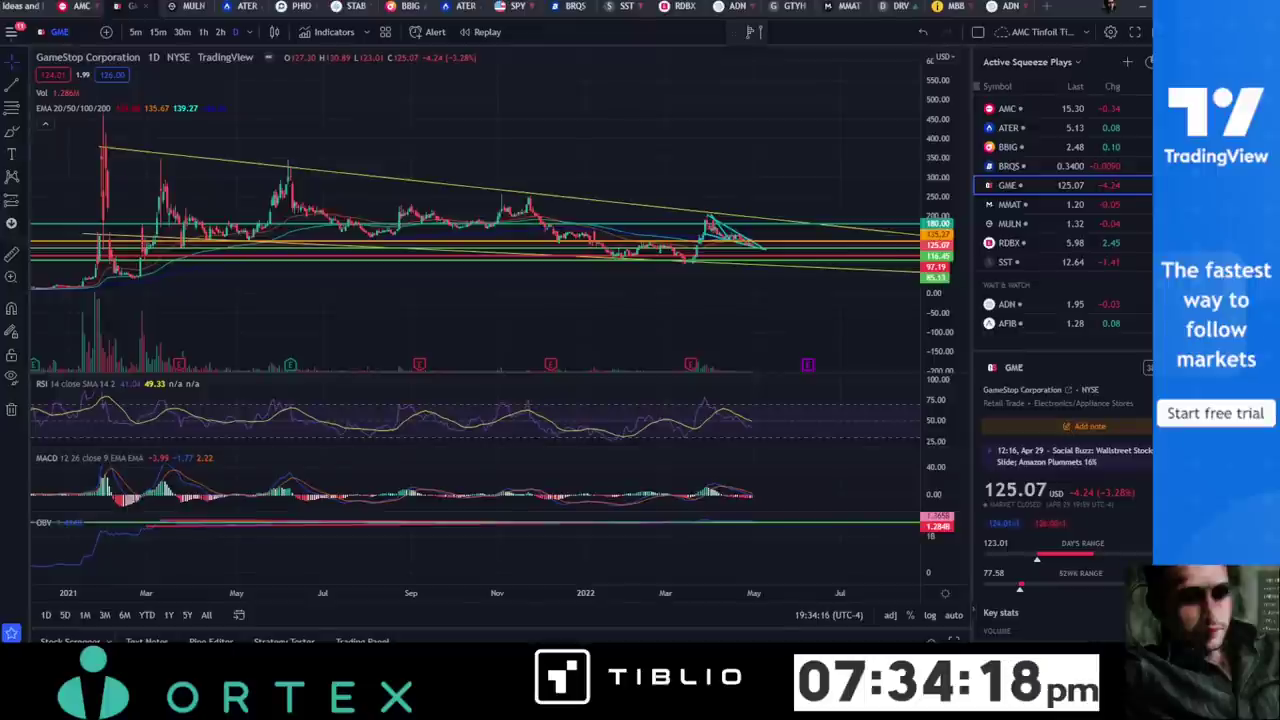
drag(503, 118, 529, 94)
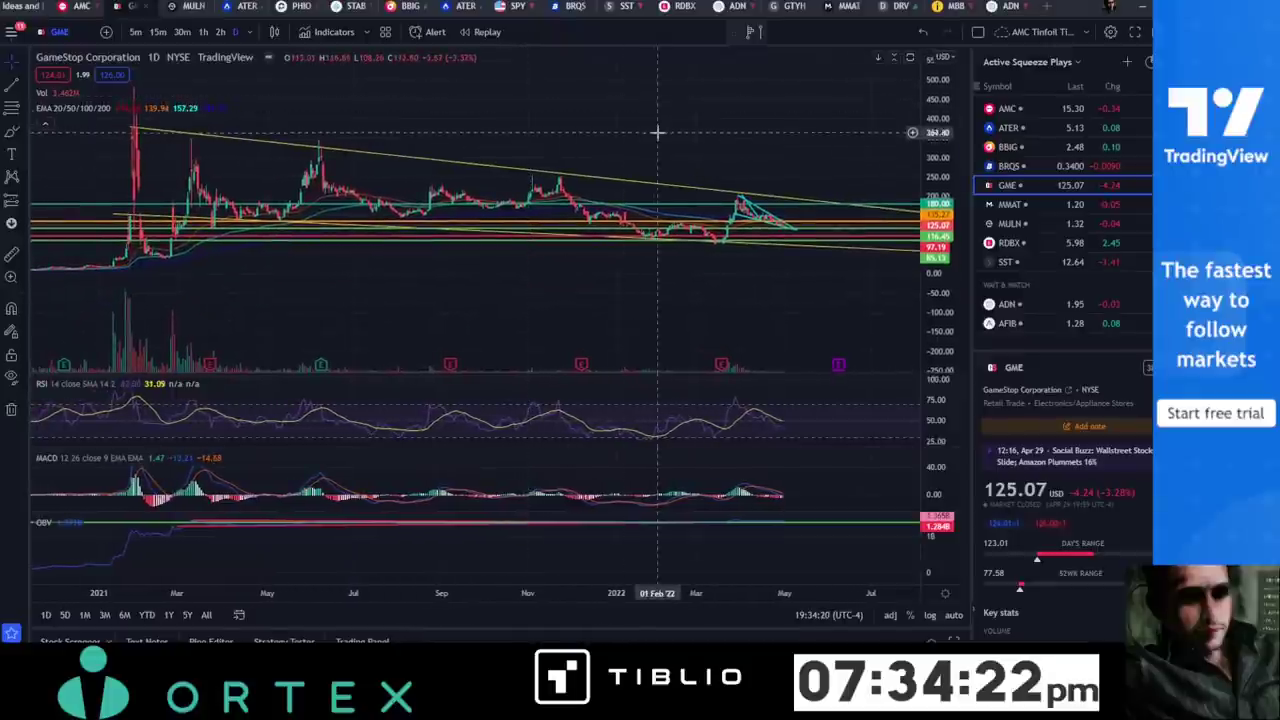
Open the BRQS chart, auto-fit its price scale and inspect the April 2022 rise inside the blue channel.
click(566, 7)
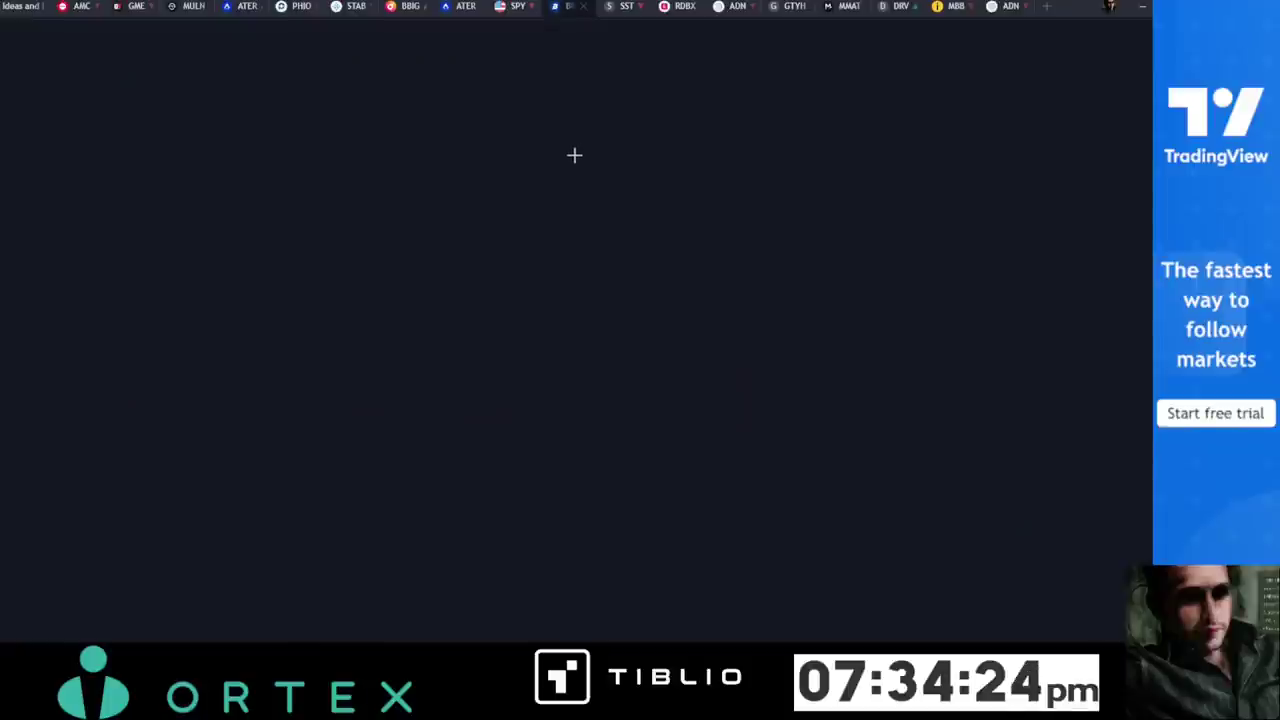
scroll(575, 187, up, 2)
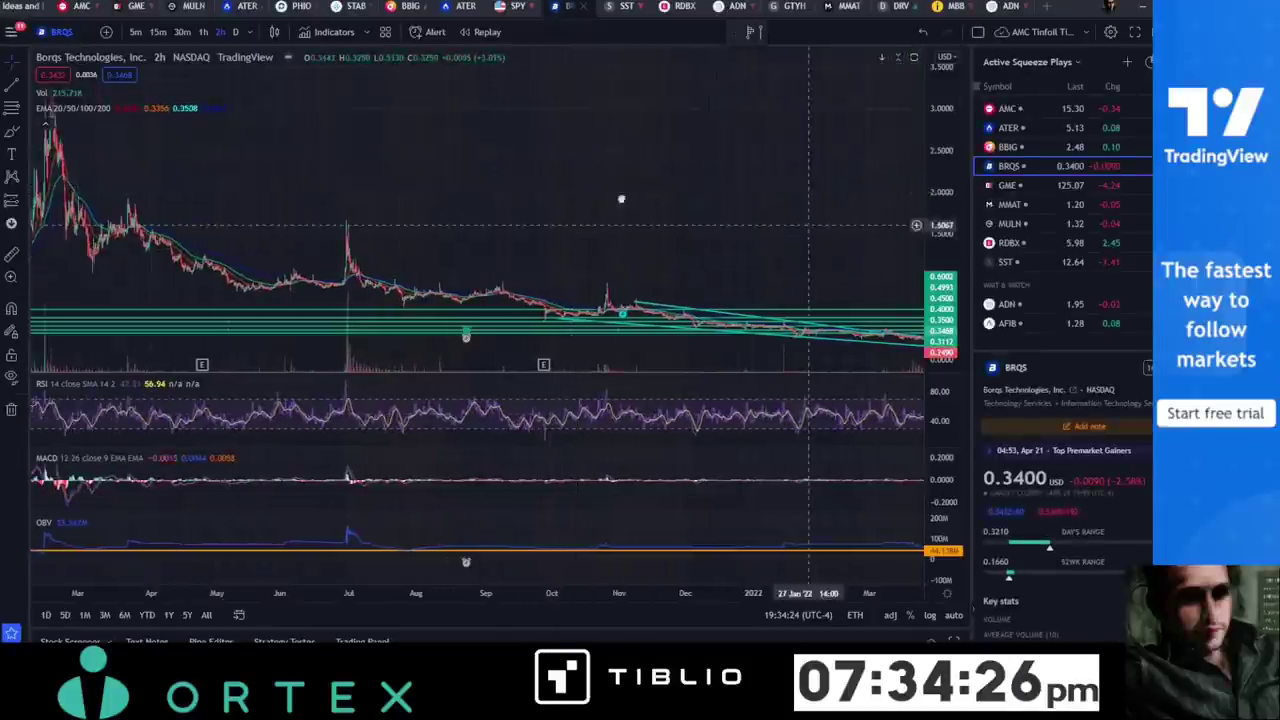
drag(800, 220, 209, 166)
scroll(557, 207, up, 1)
scroll(480, 200, up, 1)
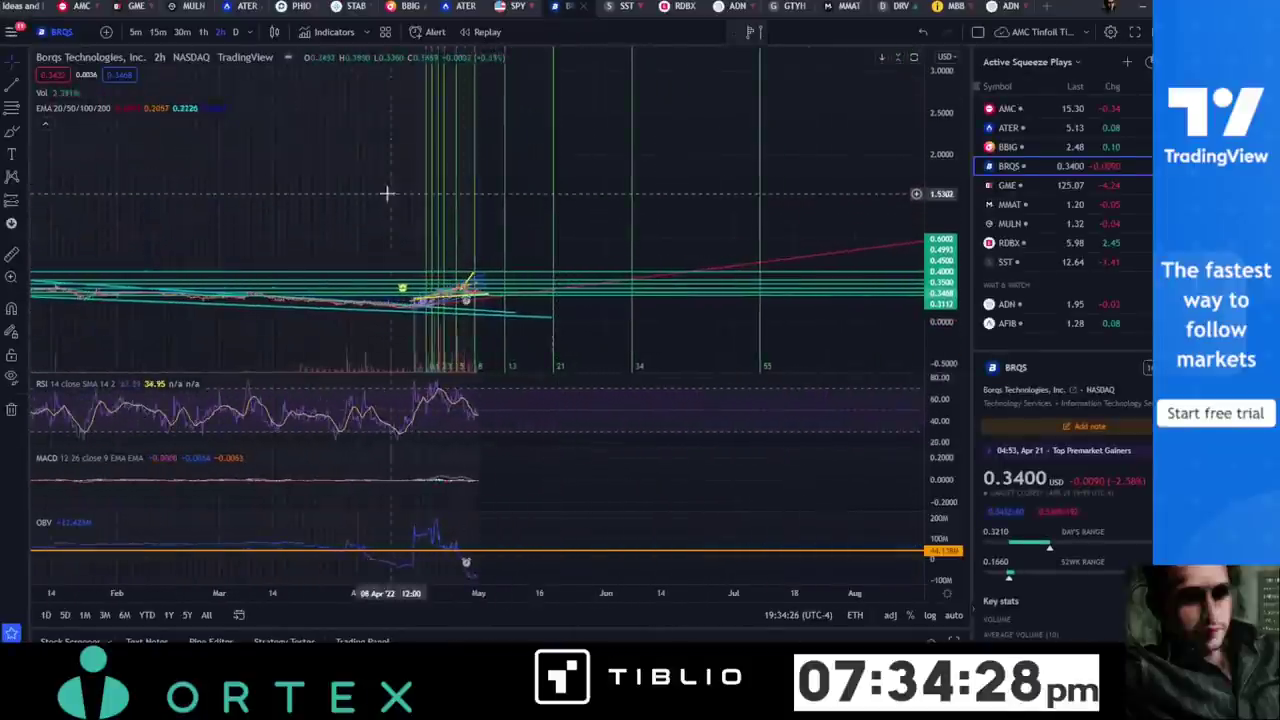
scroll(423, 166, up, 2)
scroll(945, 344, up, 3)
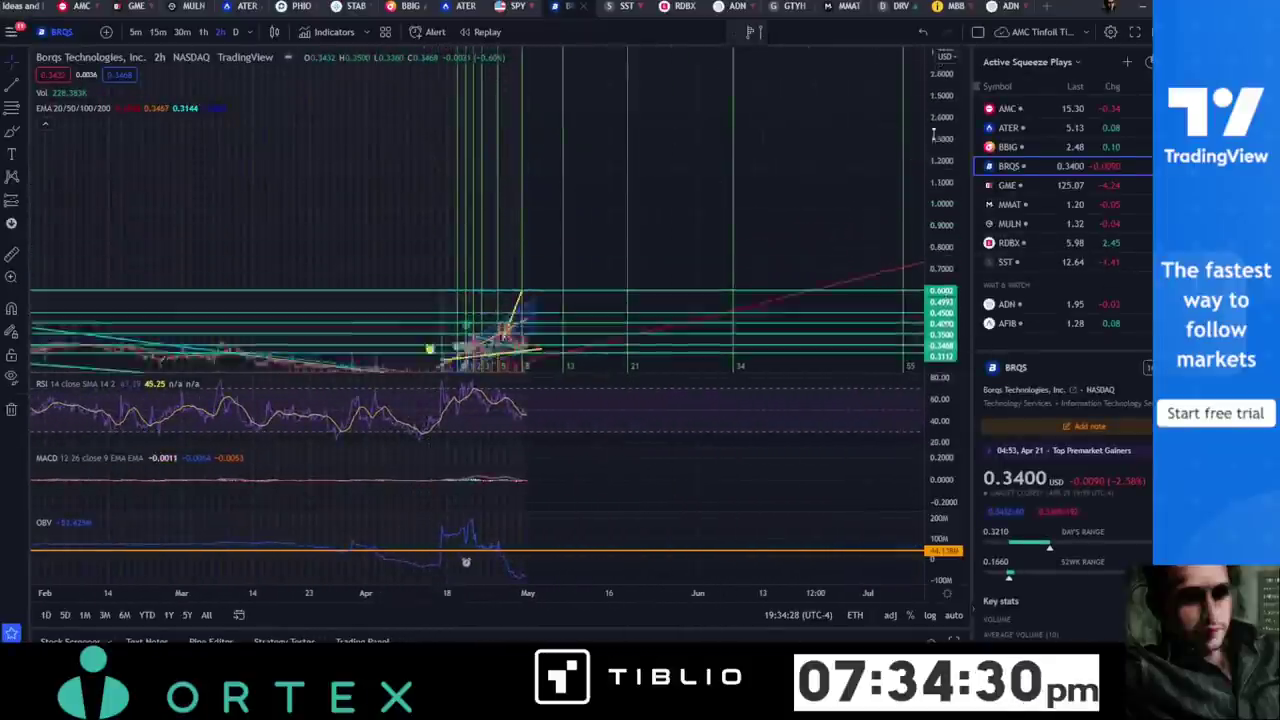
click(952, 616)
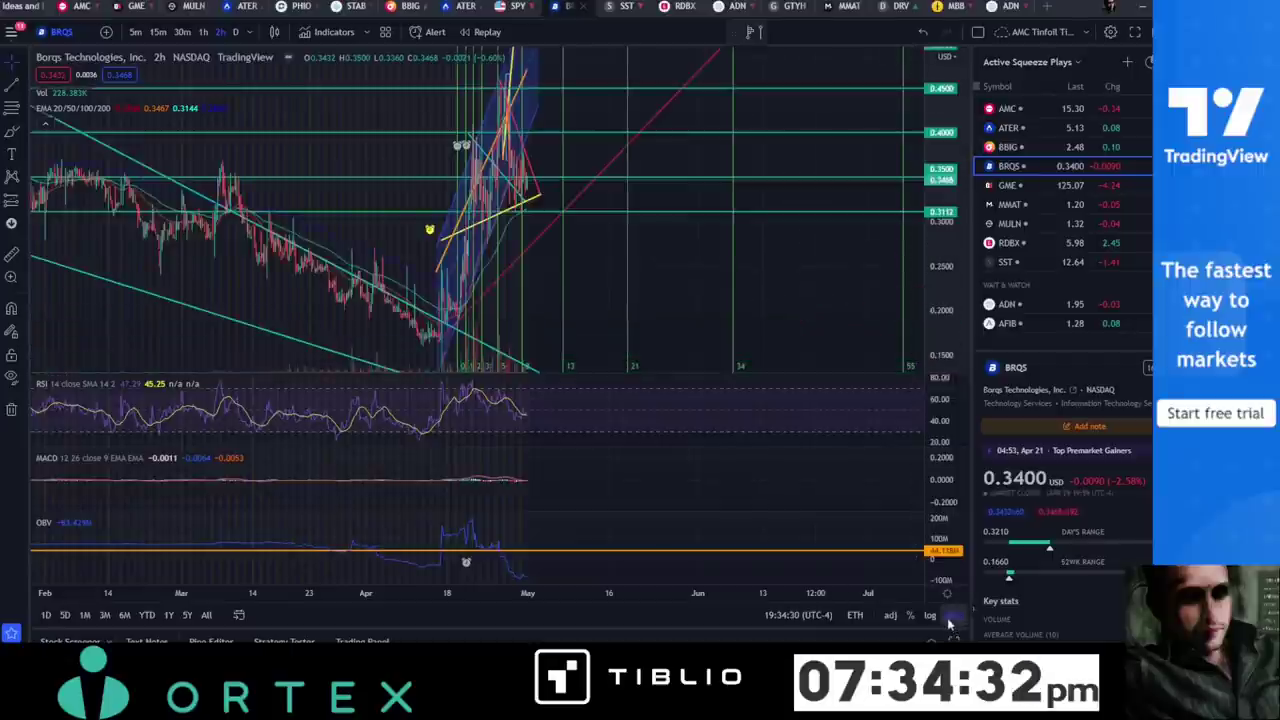
scroll(490, 243, up, 2)
scroll(490, 243, up, 5)
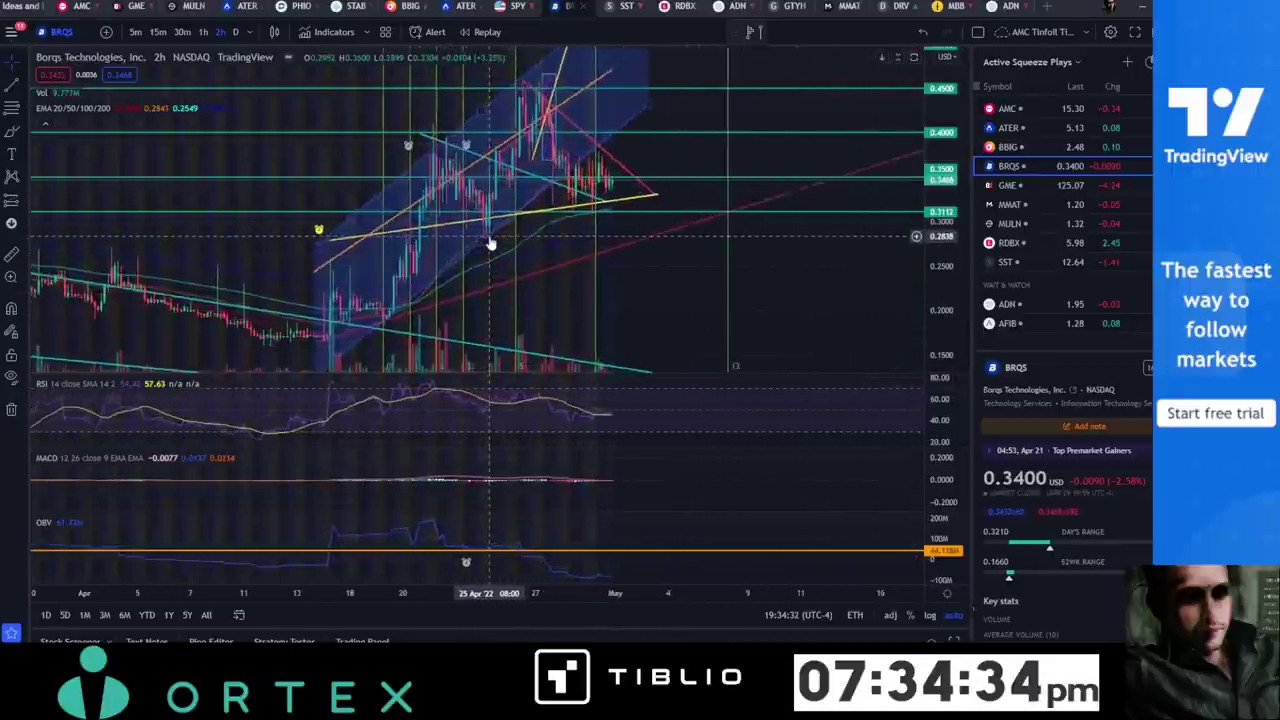
Set the BRQS chart to the 30-minute interval and review the late-April pullback toward the yellow trend line.
click(188, 31)
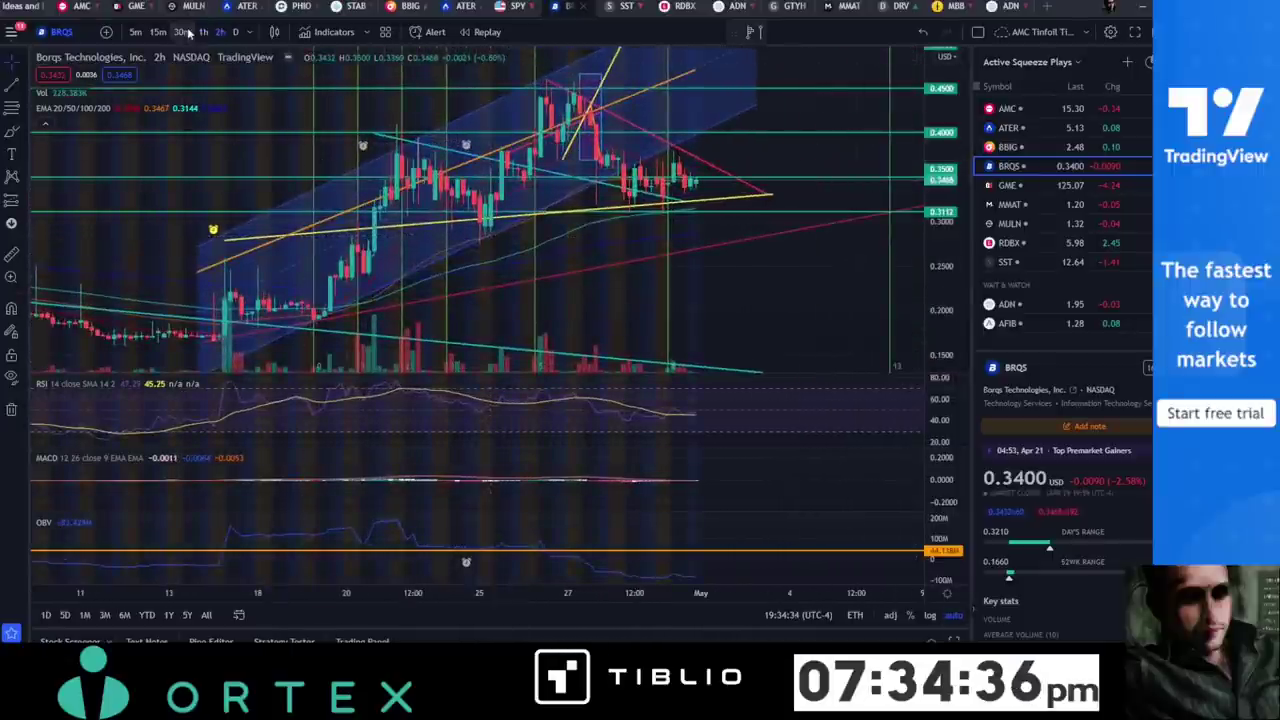
scroll(435, 207, down, 5)
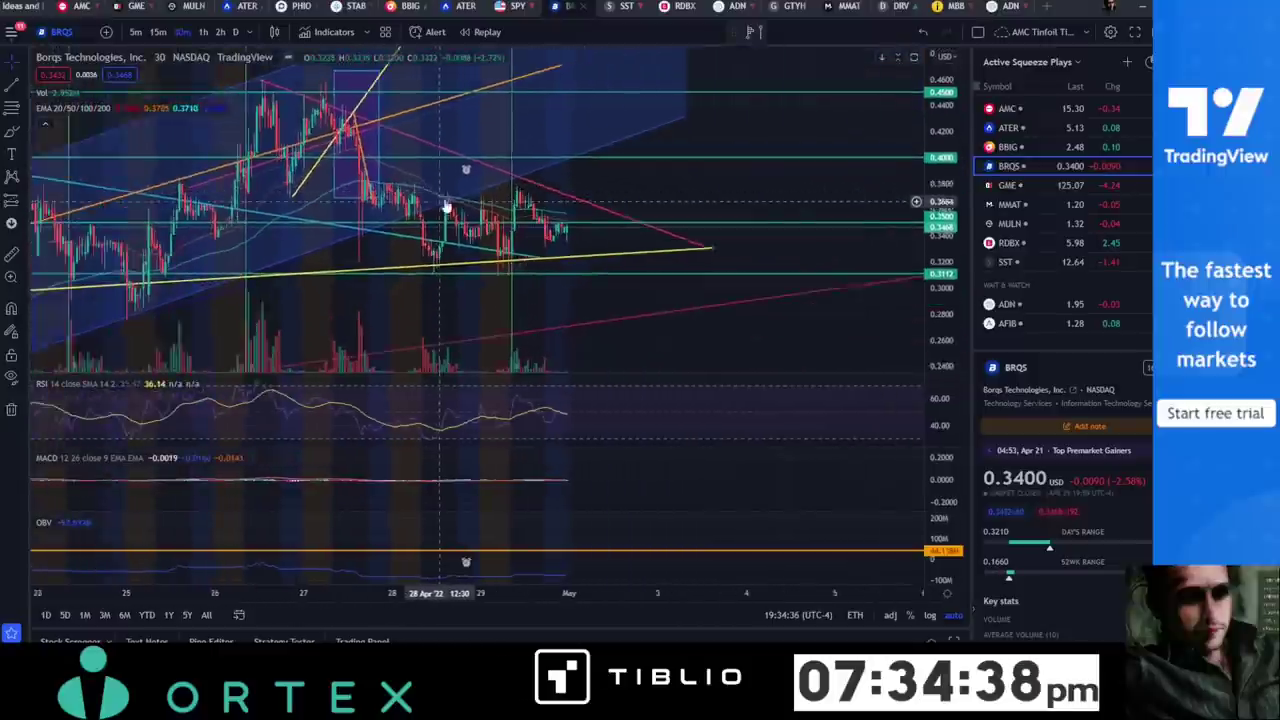
drag(598, 302, 699, 308)
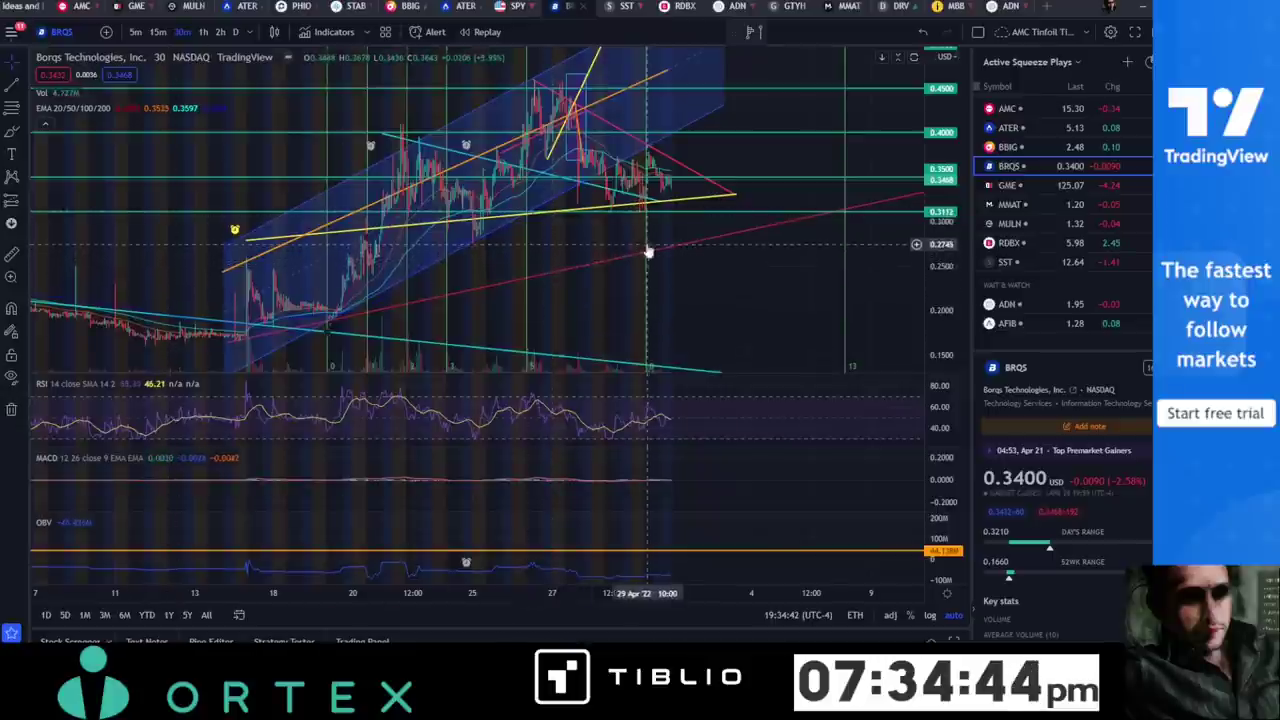
scroll(745, 278, down, 2)
scroll(700, 283, down, 2)
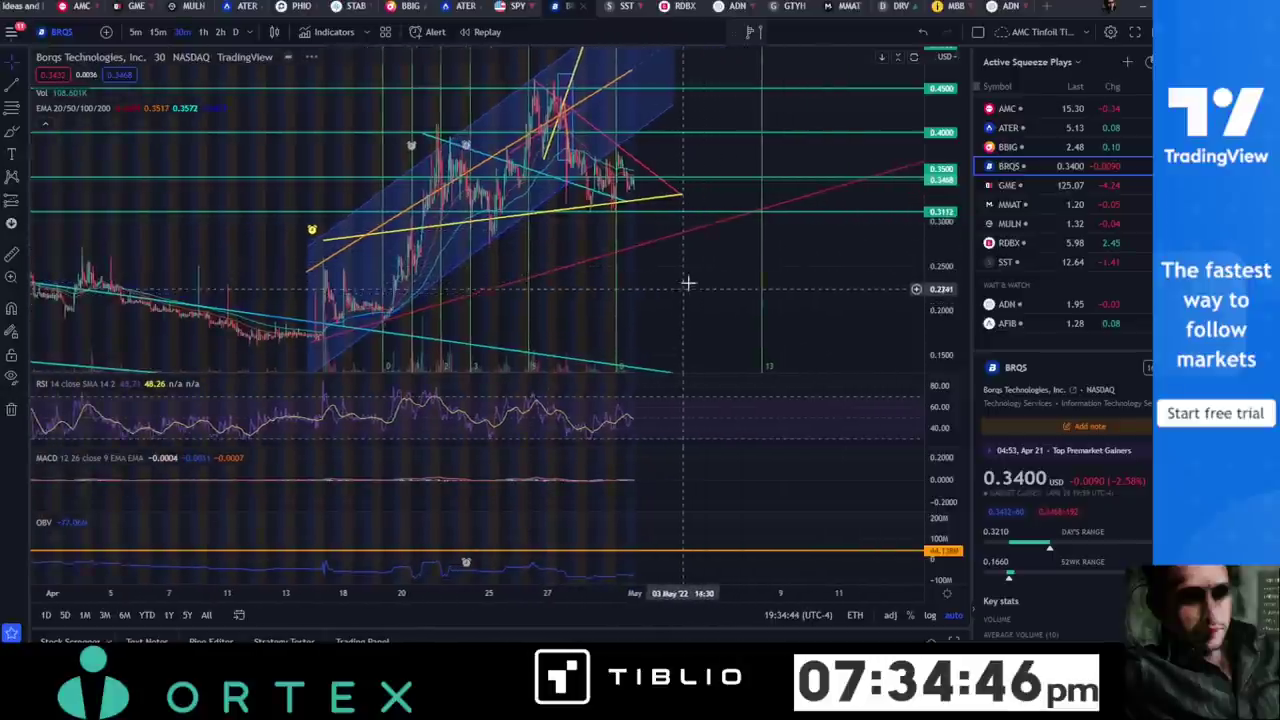
Steepen the rising red BRQS trend line by moving its 19 Apr '22 anchor to about 0.284 on 27 Apr '22.
click(808, 188)
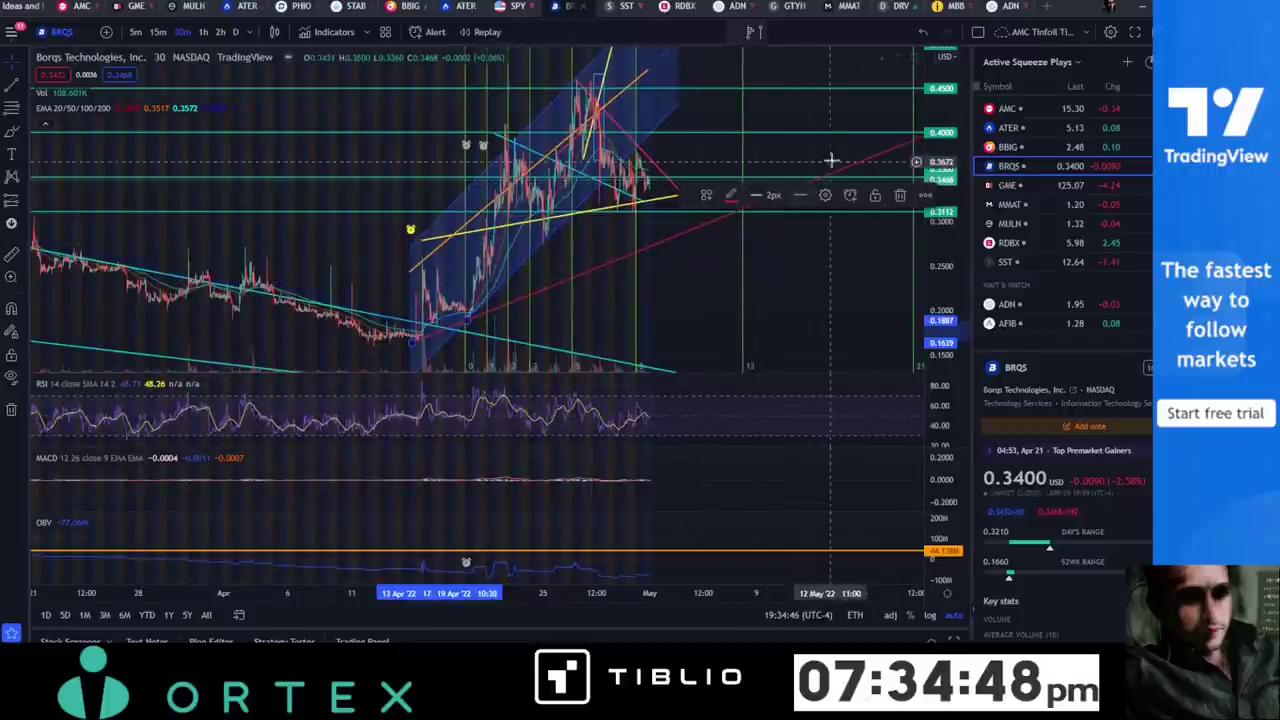
scroll(835, 160, down, 1)
scroll(835, 160, down, 4)
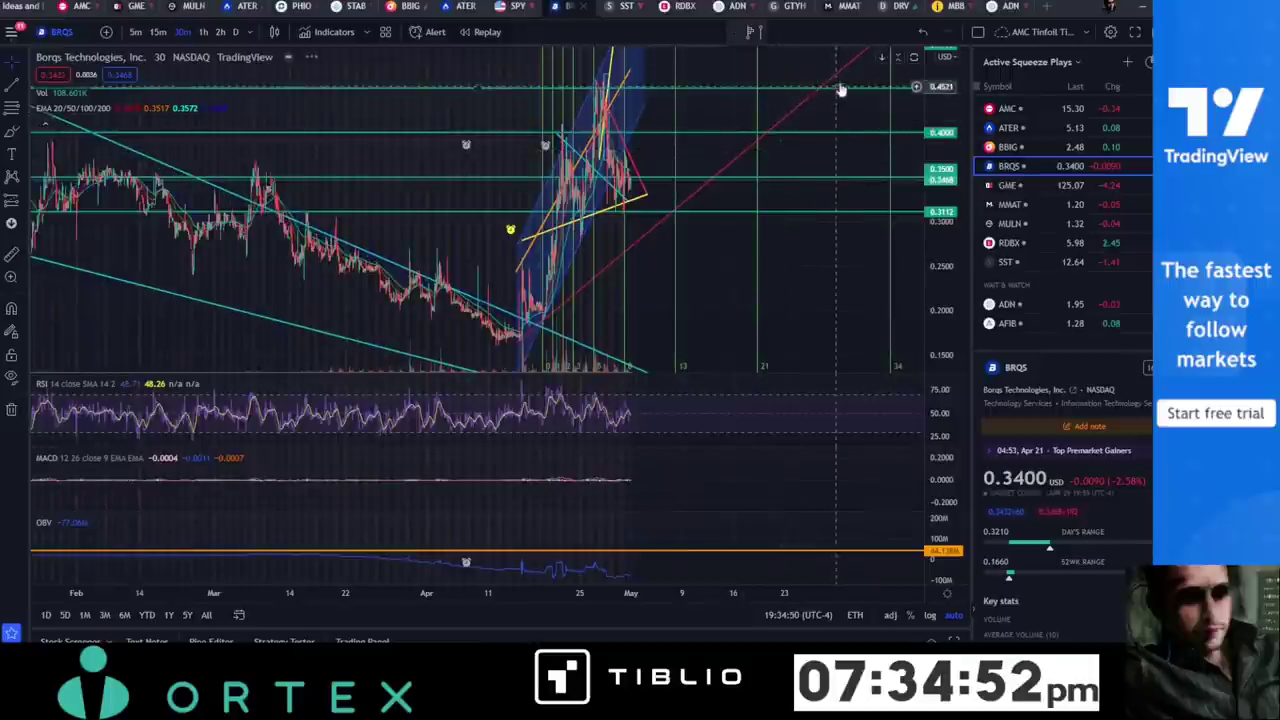
drag(840, 91, 809, 200)
scroll(889, 128, down, 3)
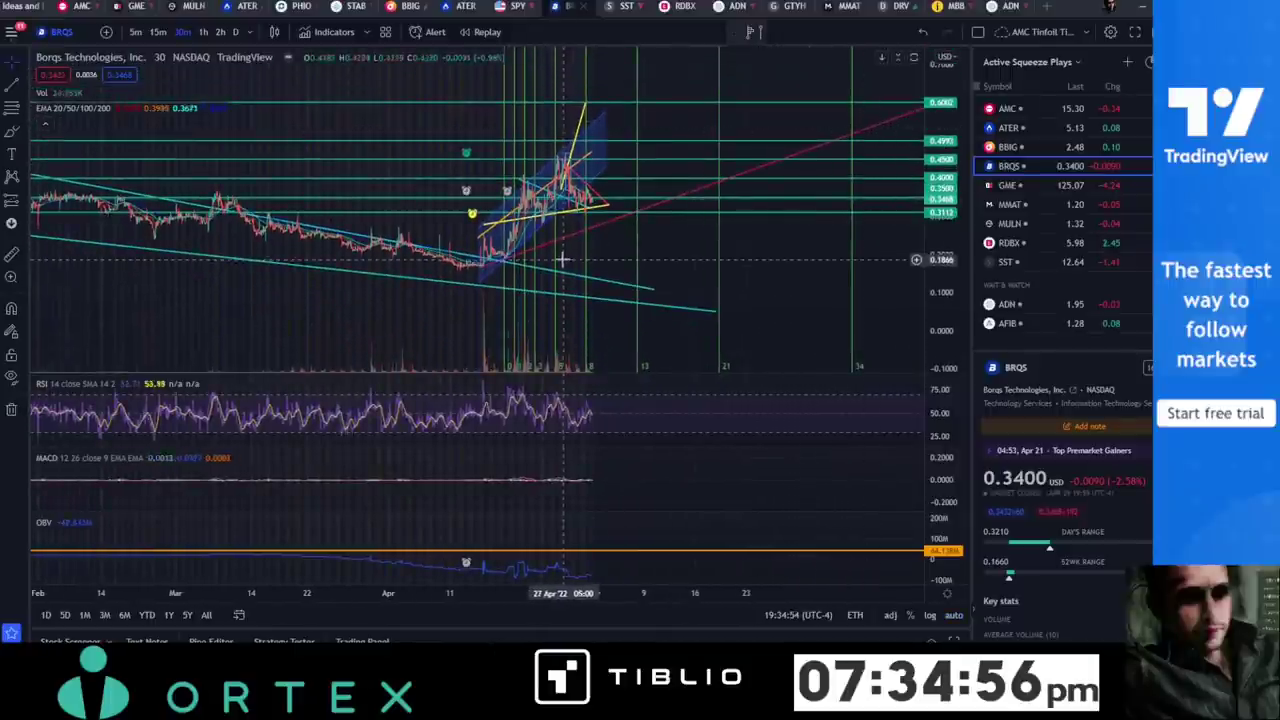
scroll(505, 268, up, 4)
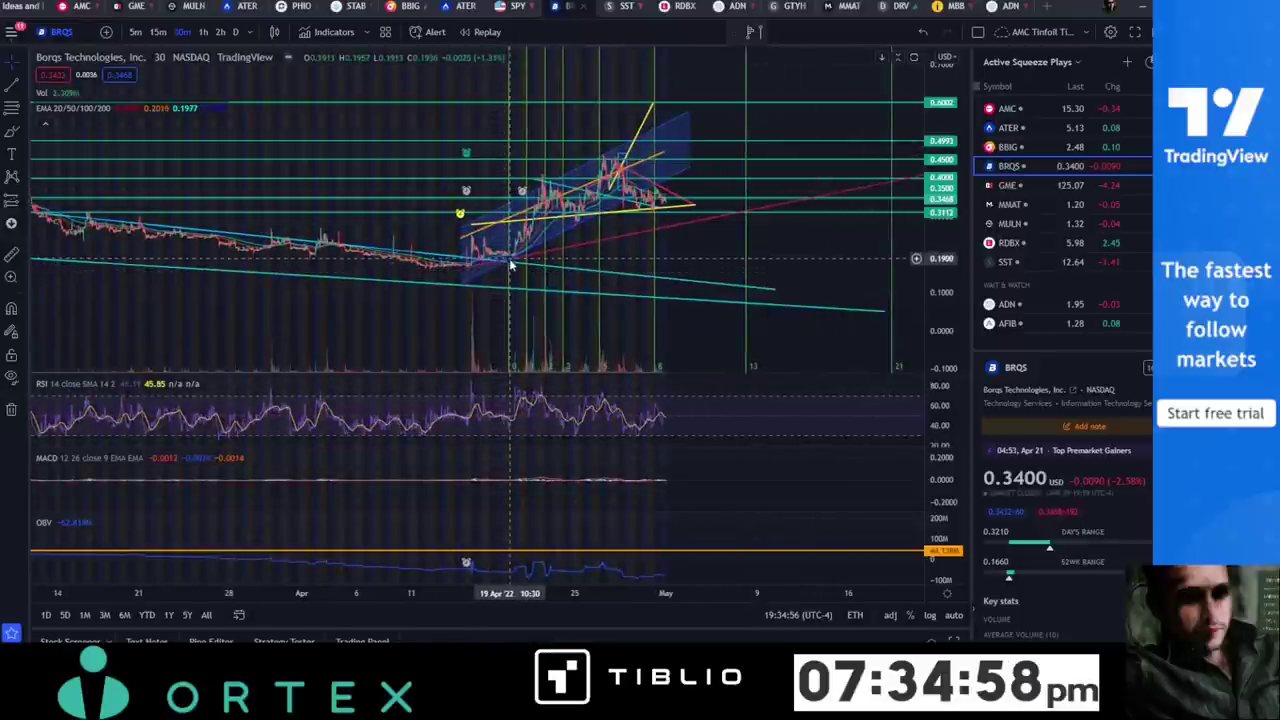
drag(512, 262, 621, 223)
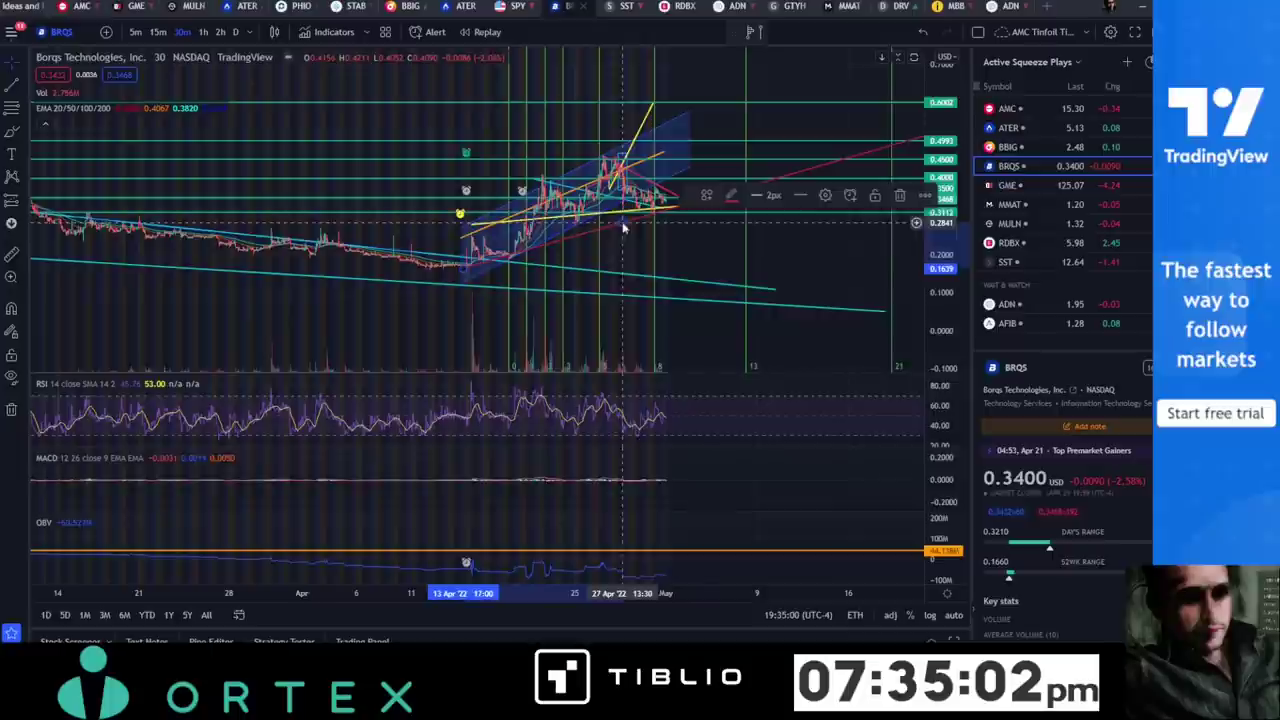
click(682, 240)
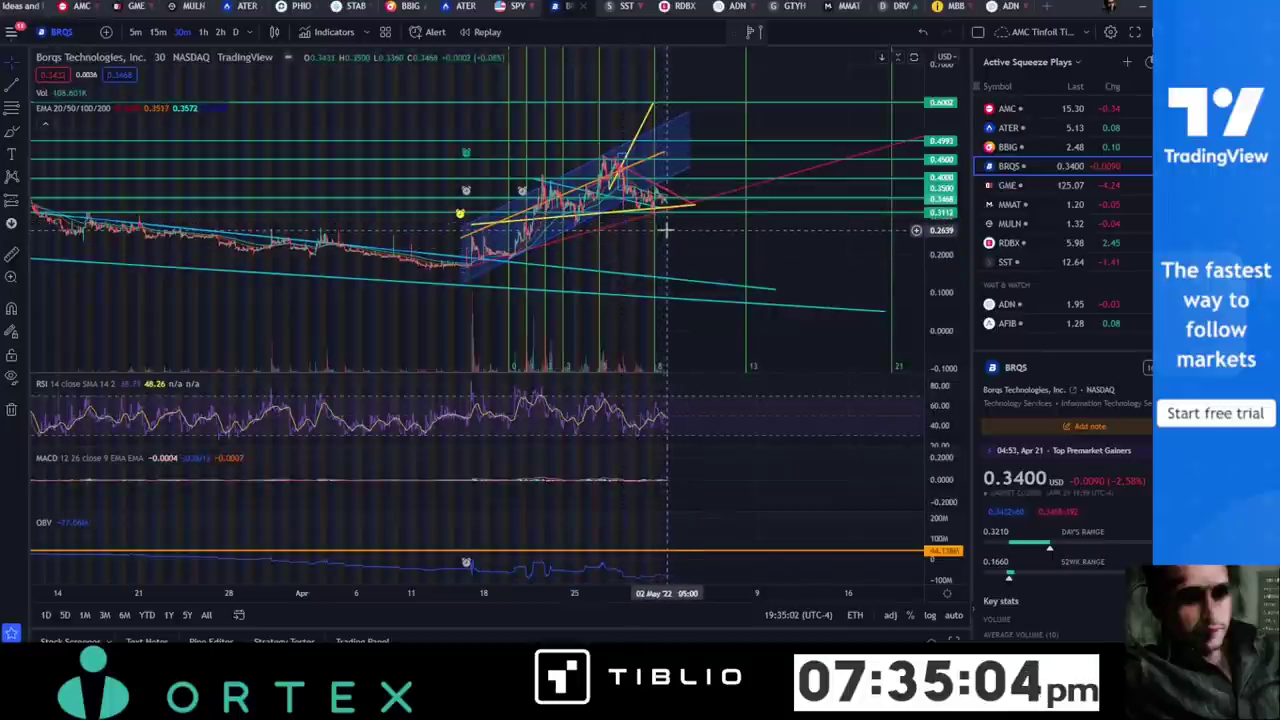
Extend the blue BRQS channel to 13 May '22 with its upper corner at about 0.673, fitting its lower edge to the red trend line.
mouse_move(603, 212)
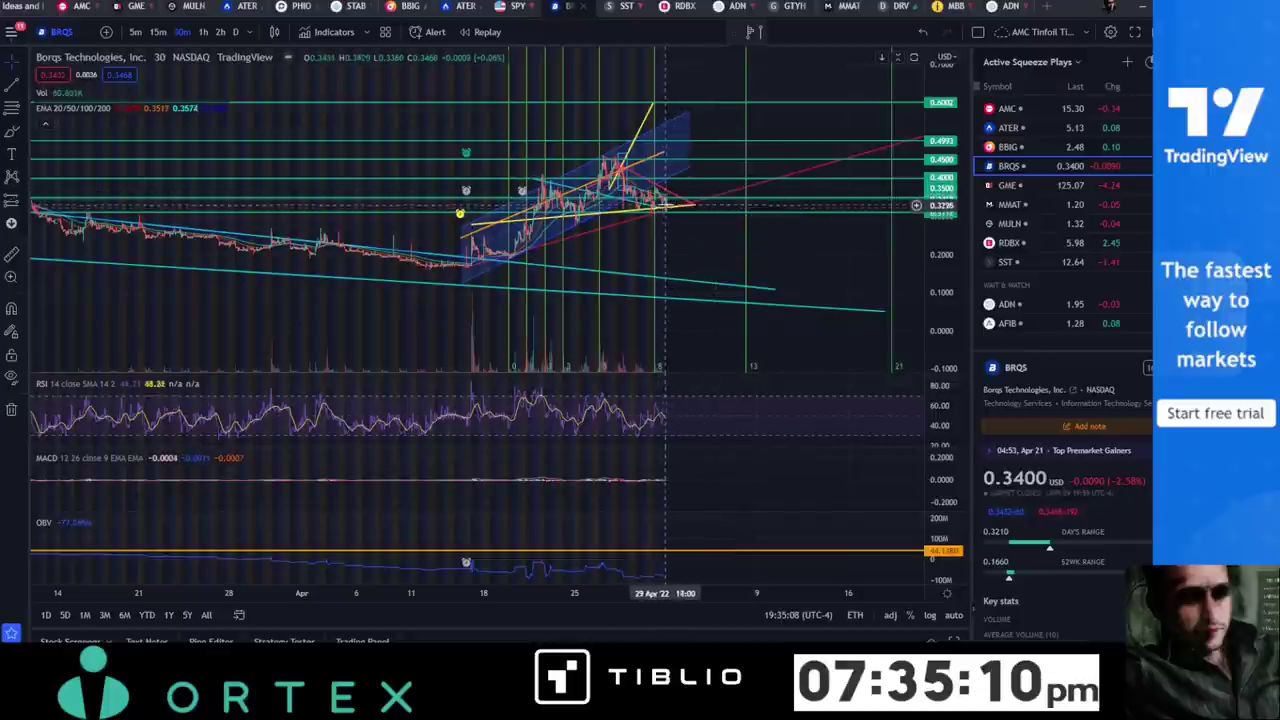
mouse_move(680, 213)
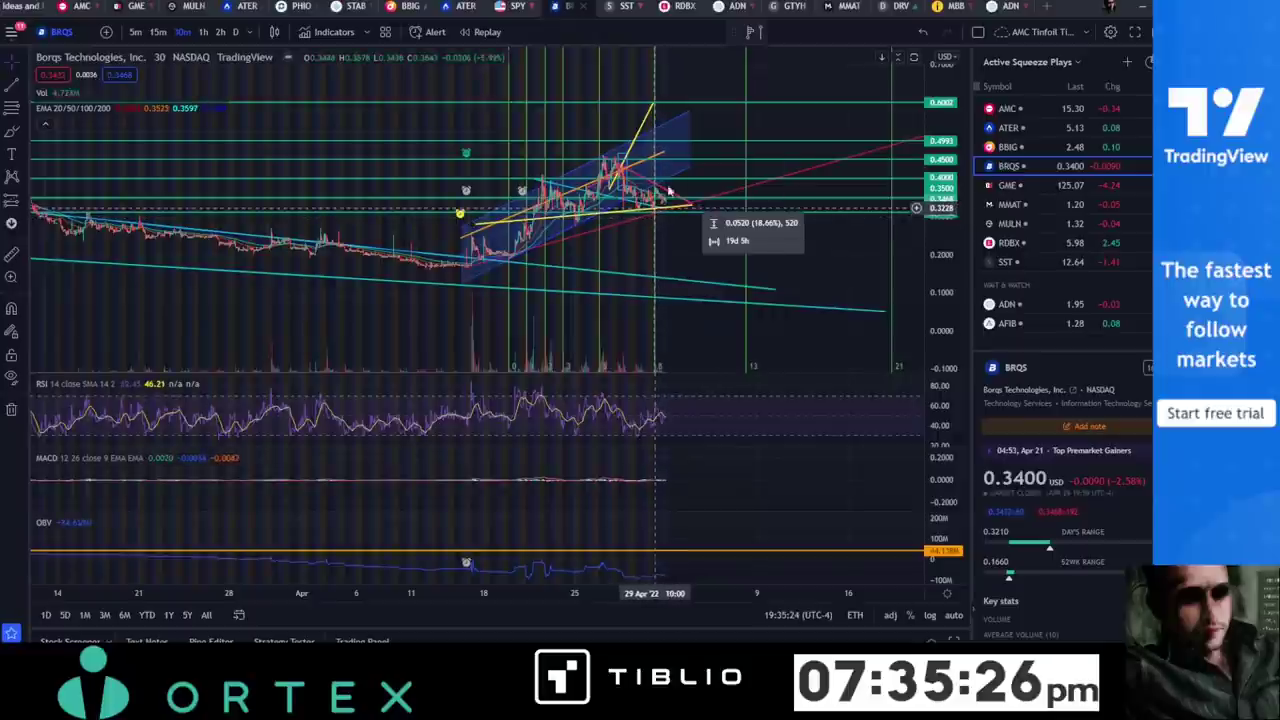
drag(676, 119, 763, 86)
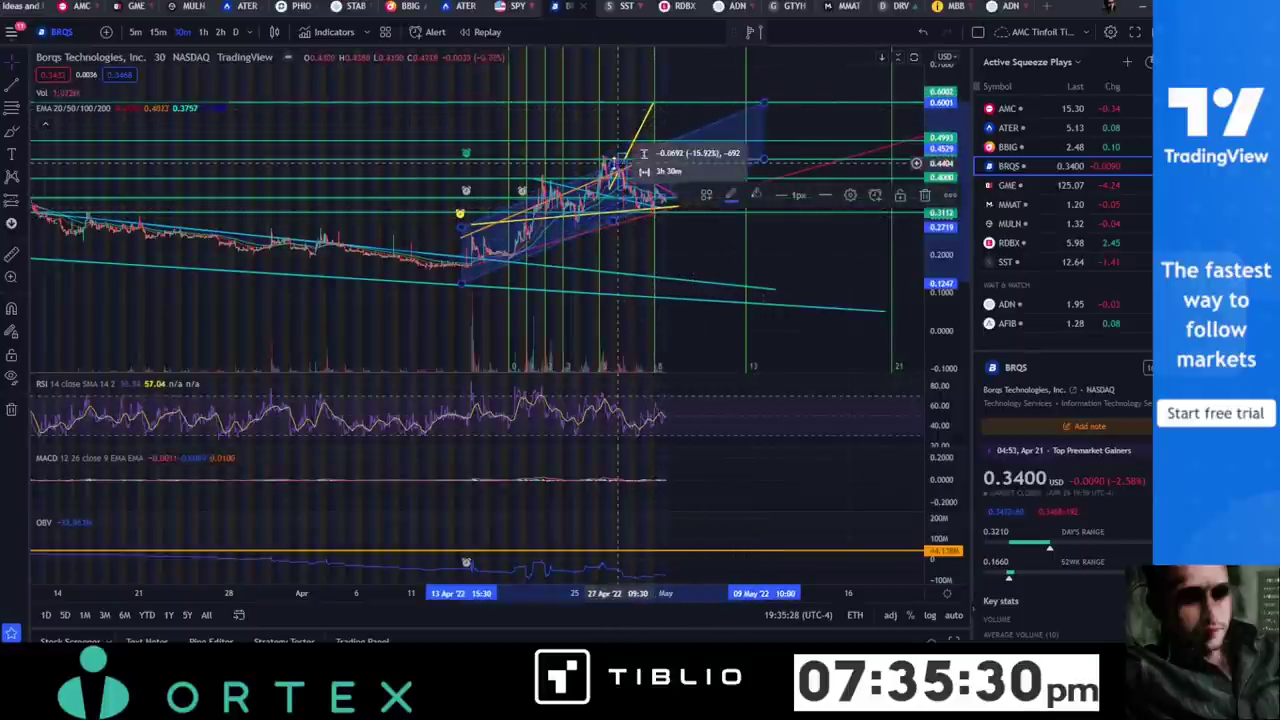
click(613, 215)
click(617, 224)
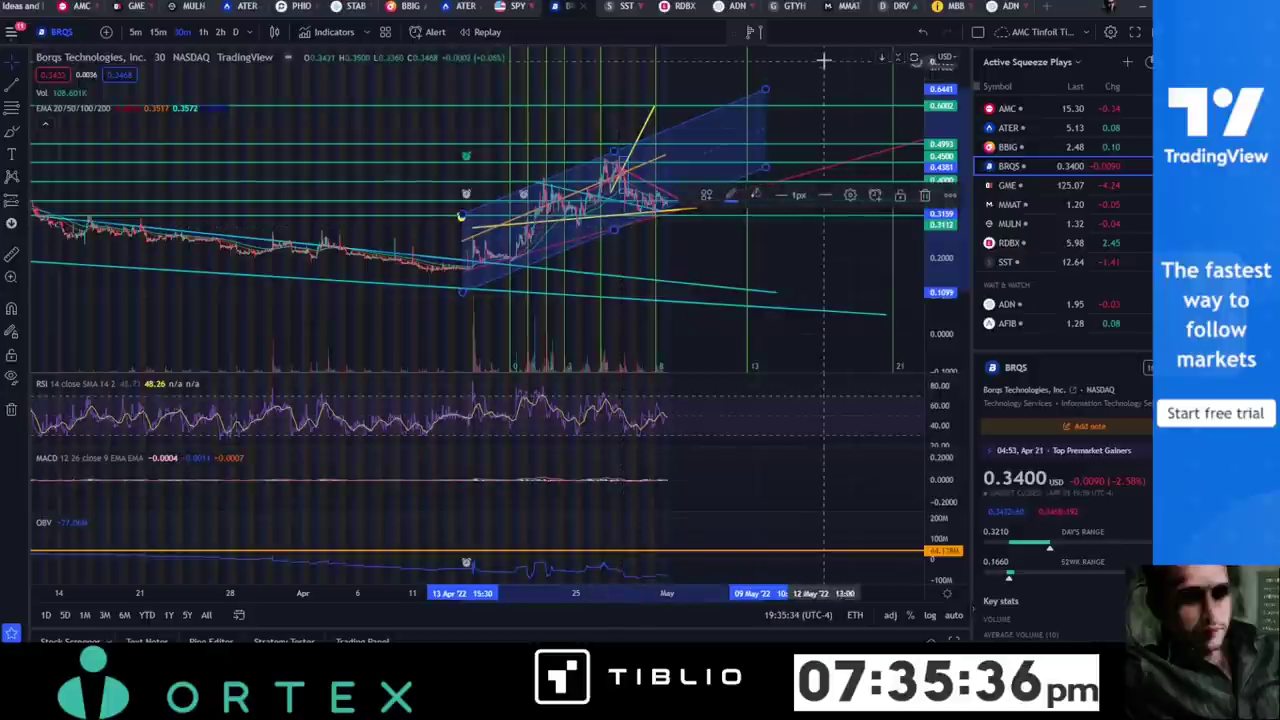
drag(764, 93, 841, 72)
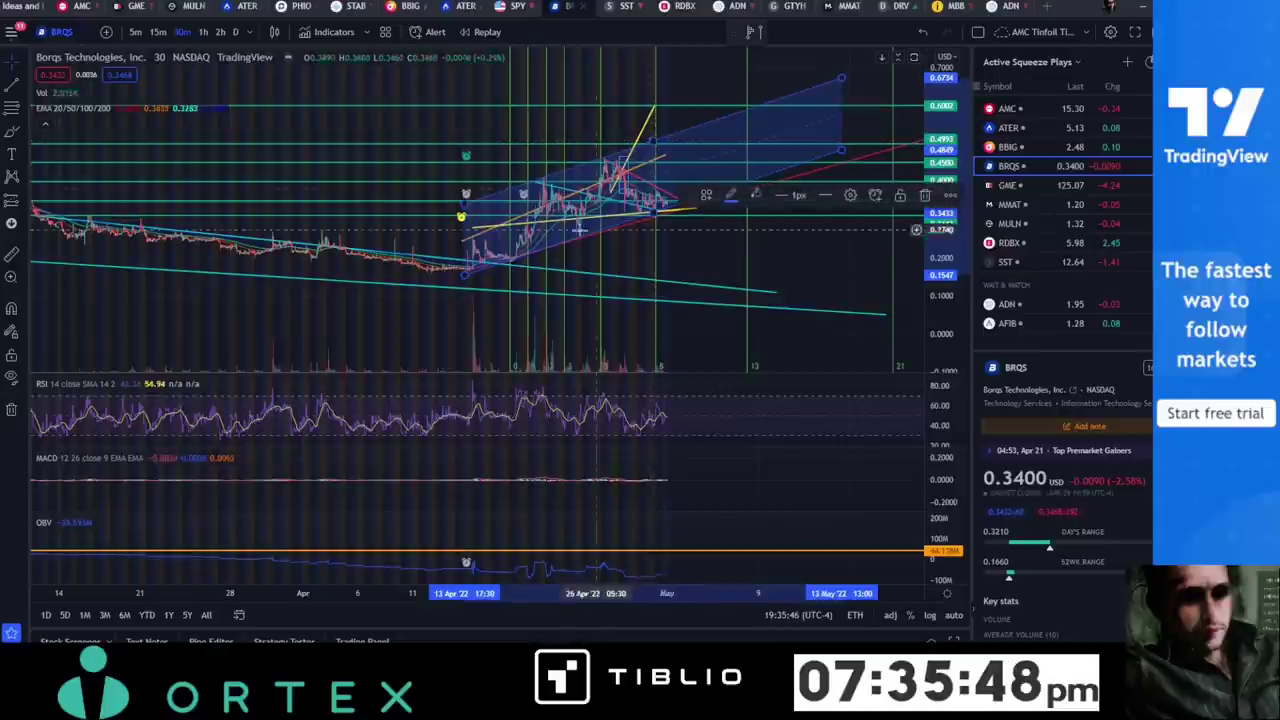
click(778, 222)
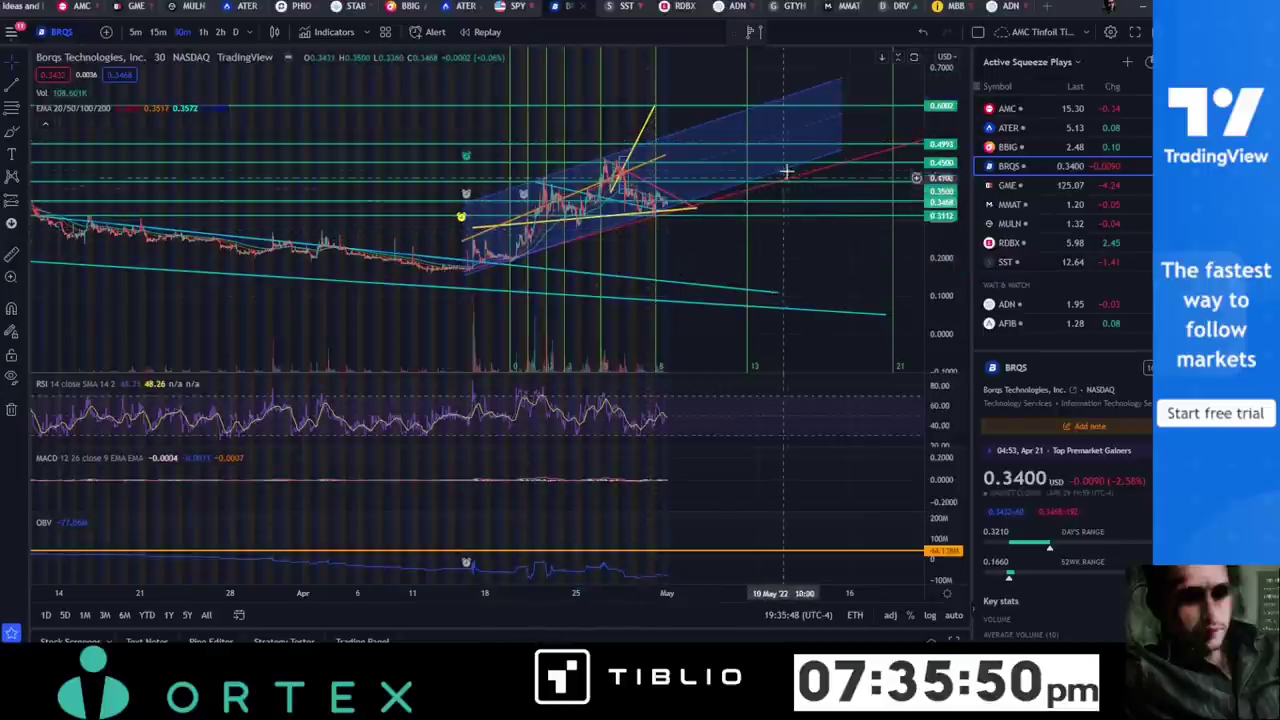
Examine the extended blue channel and red trend line against BRQS's price history and the numbered vertical time lines.
drag(697, 228, 571, 263)
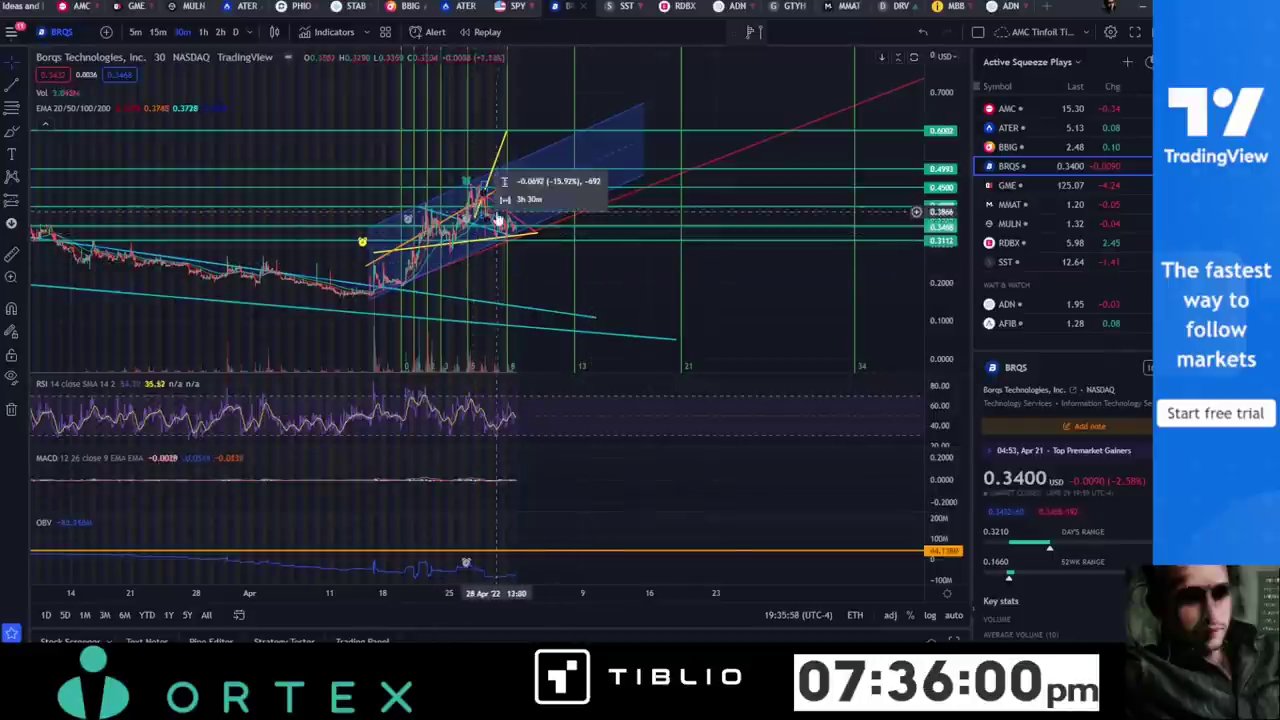
scroll(500, 245, down, 2)
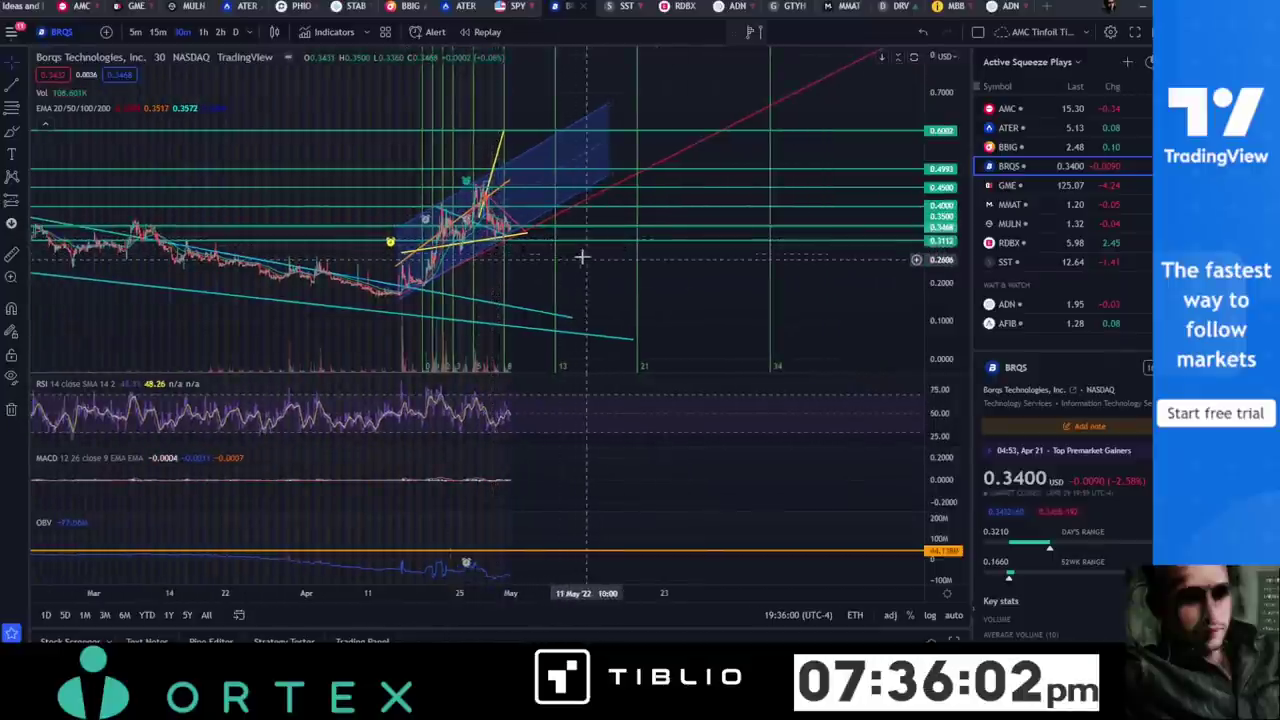
drag(596, 258, 678, 265)
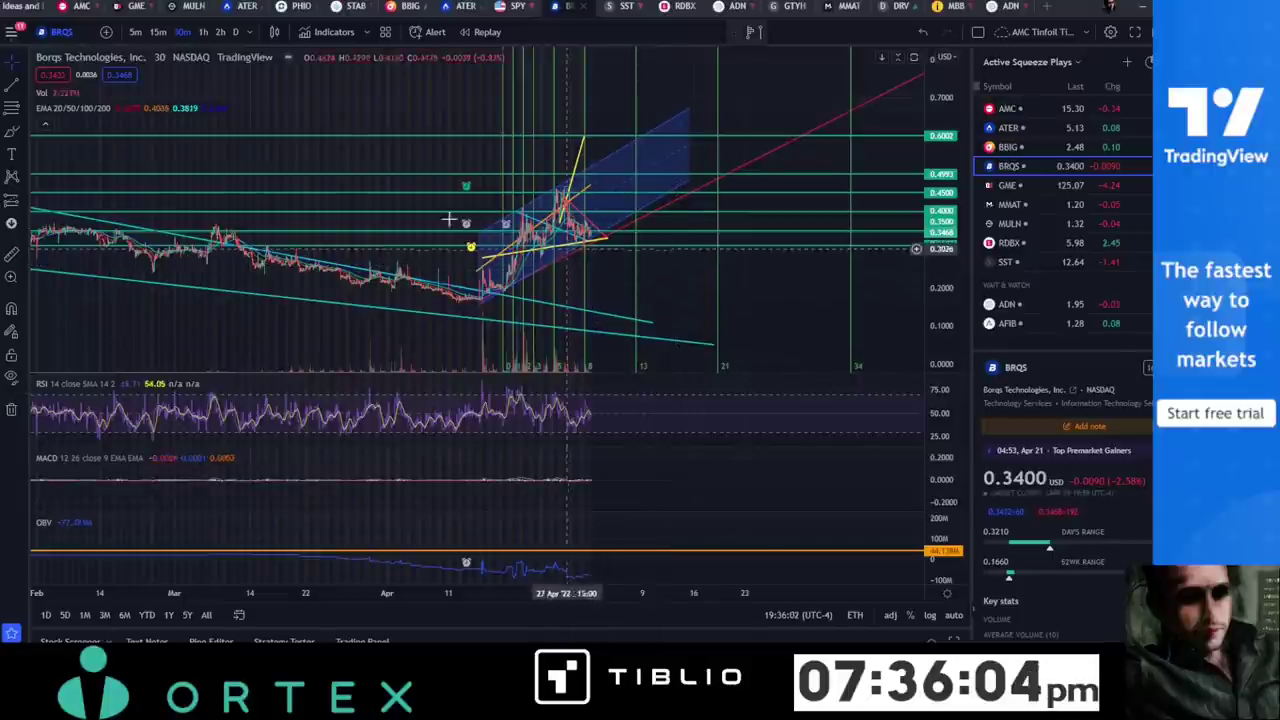
drag(680, 265, 750, 270)
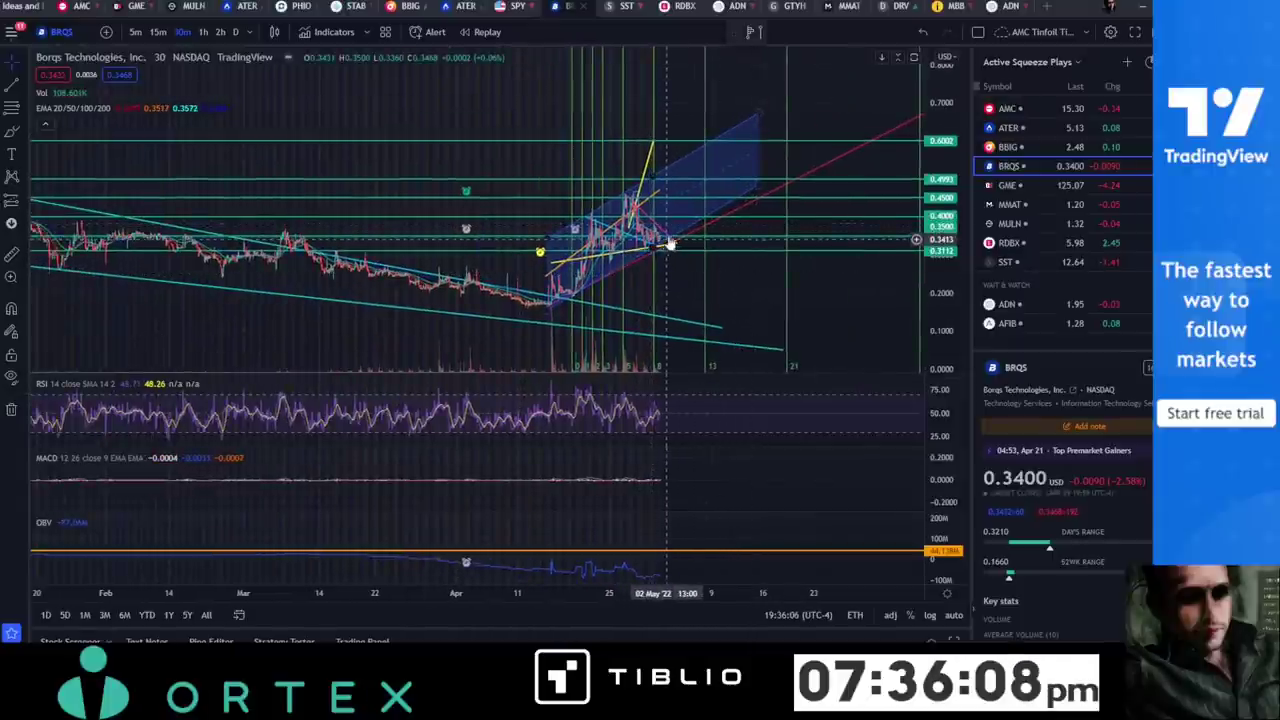
drag(780, 274, 865, 259)
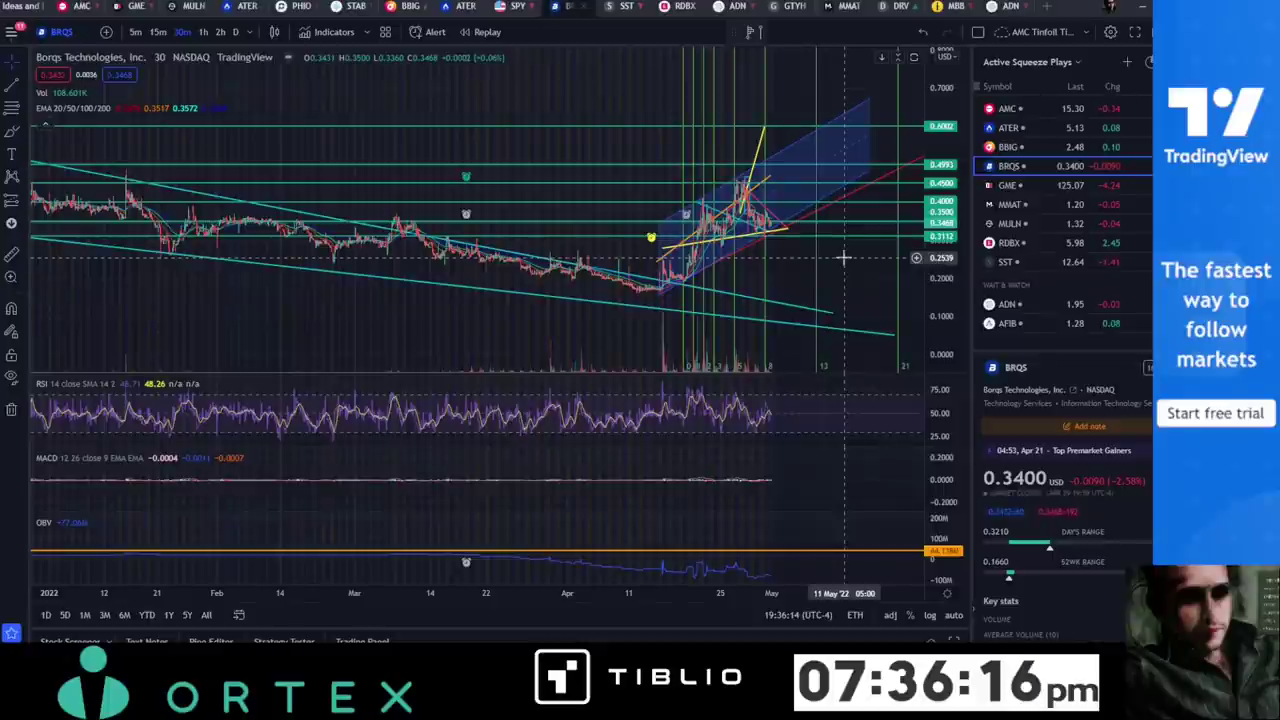
Examine BRQS's rising blue channel and red trend line projected past May against the price levels and numbered time lines 13 to 55.
drag(843, 258, 711, 285)
scroll(1065, 480, down, 3)
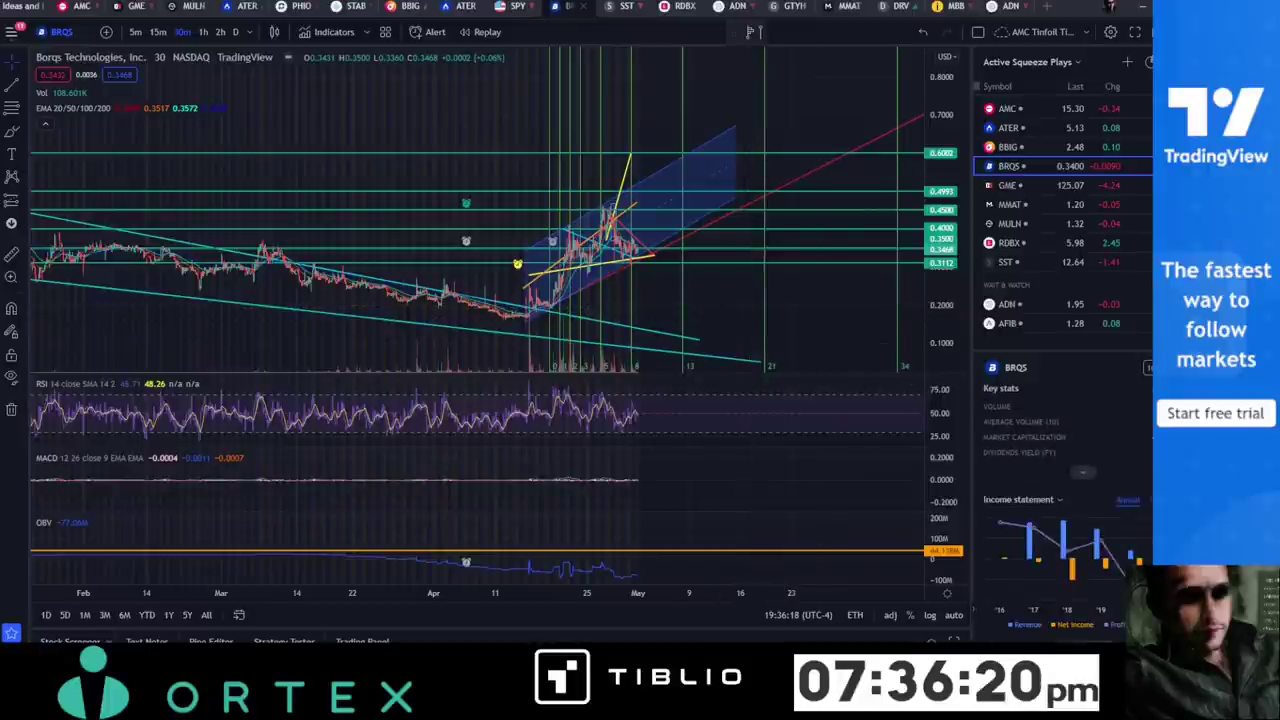
click(1080, 473)
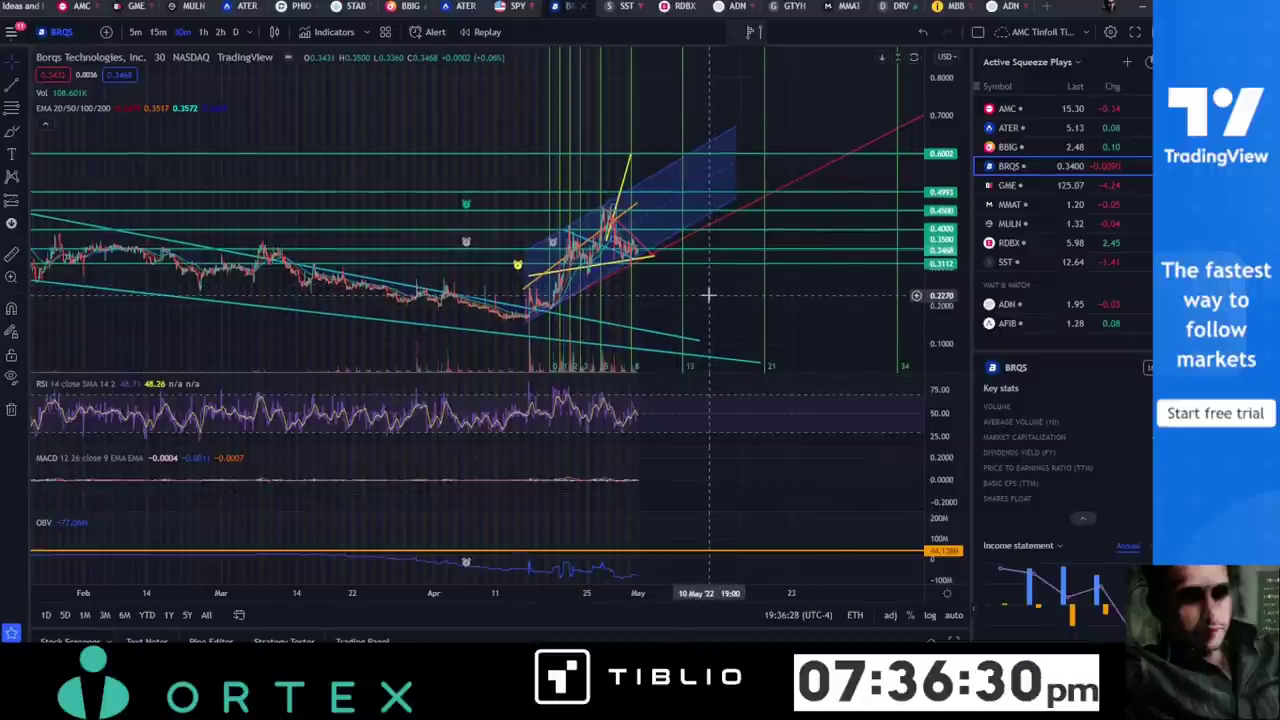
click(662, 251)
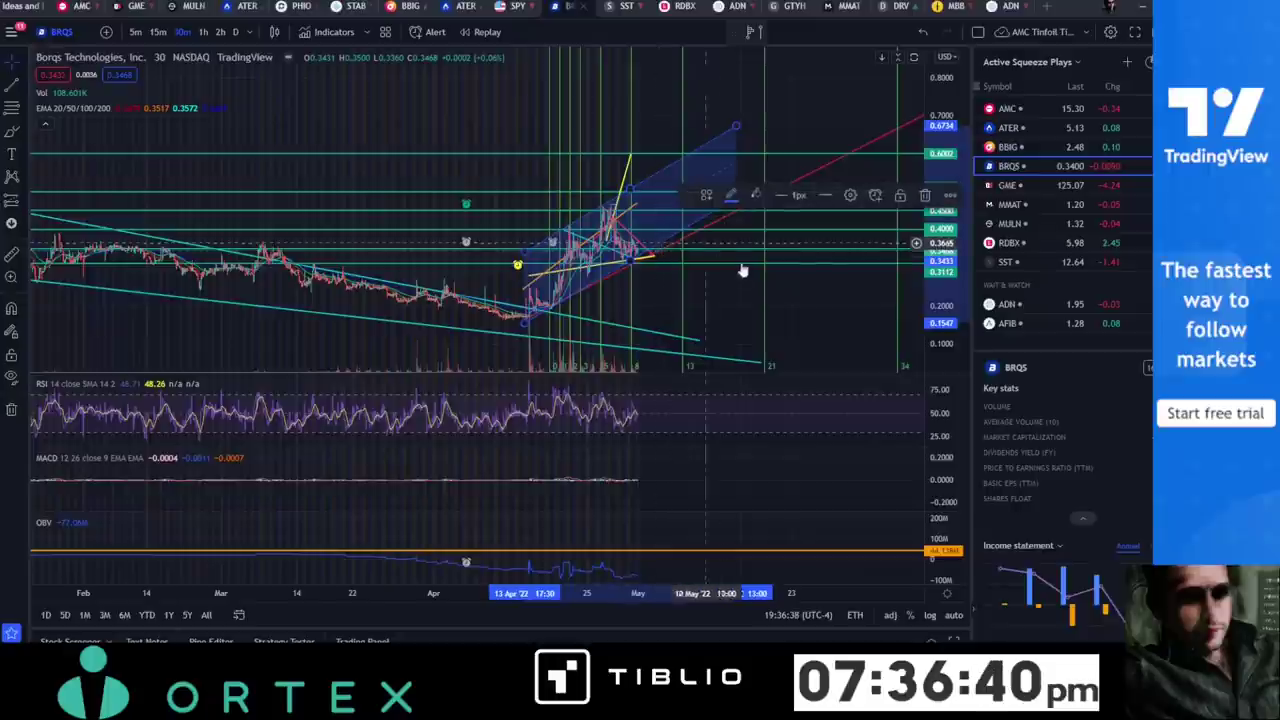
click(745, 306)
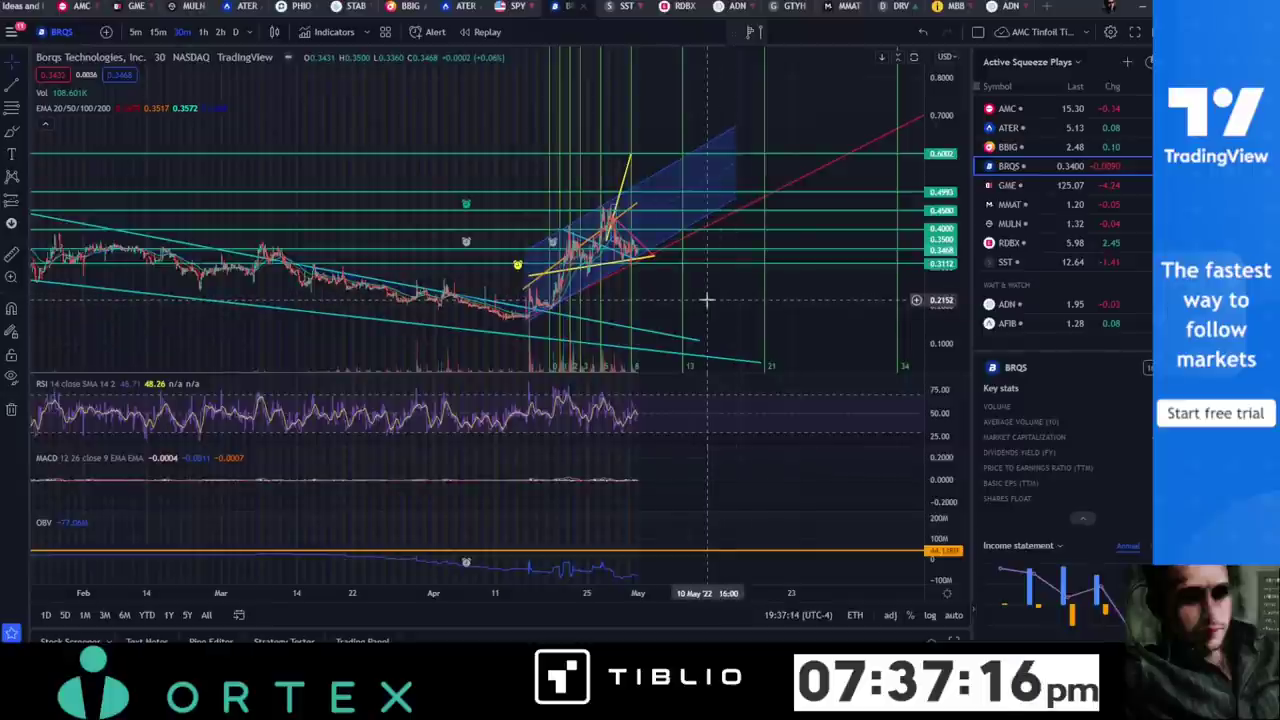
drag(720, 291, 632, 248)
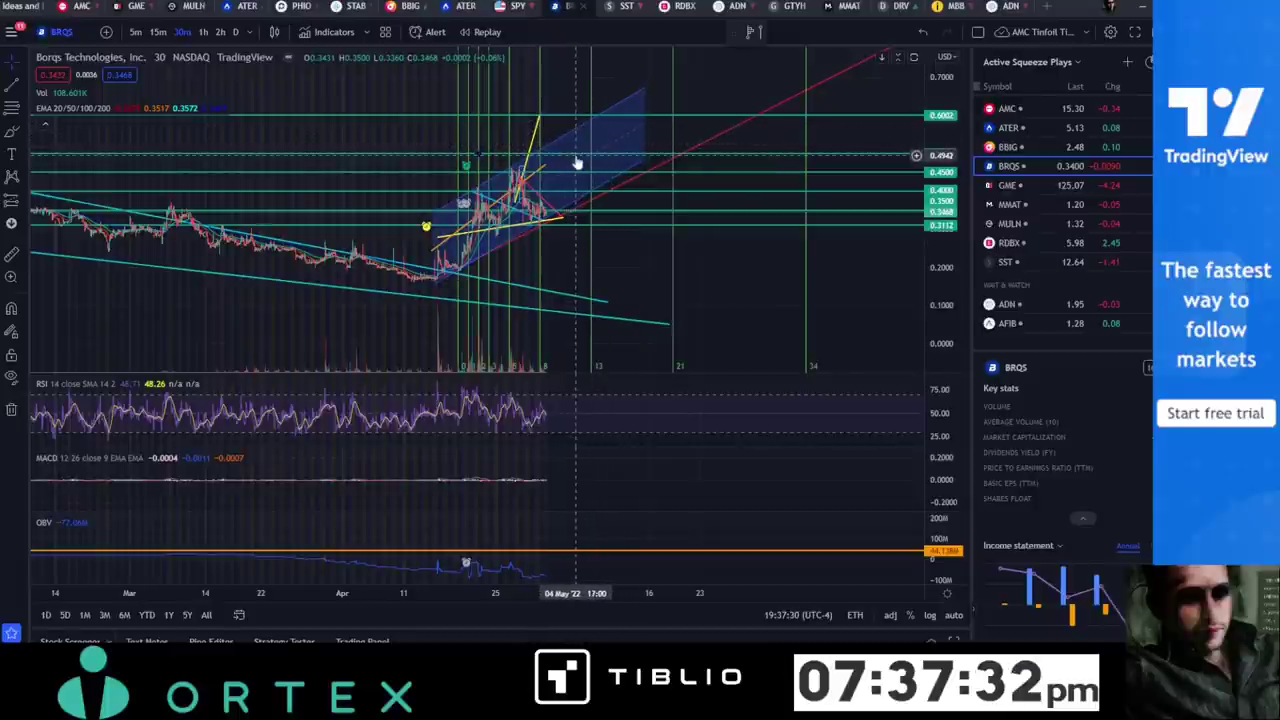
click(646, 126)
click(617, 129)
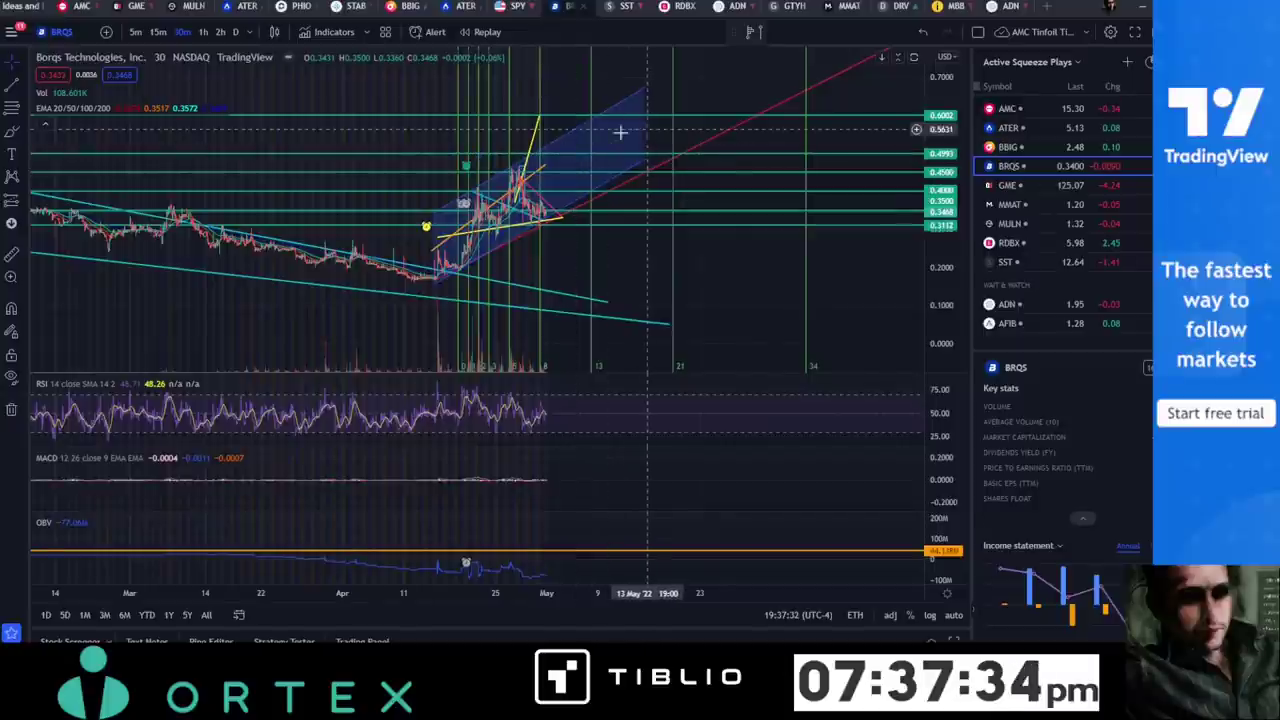
click(566, 145)
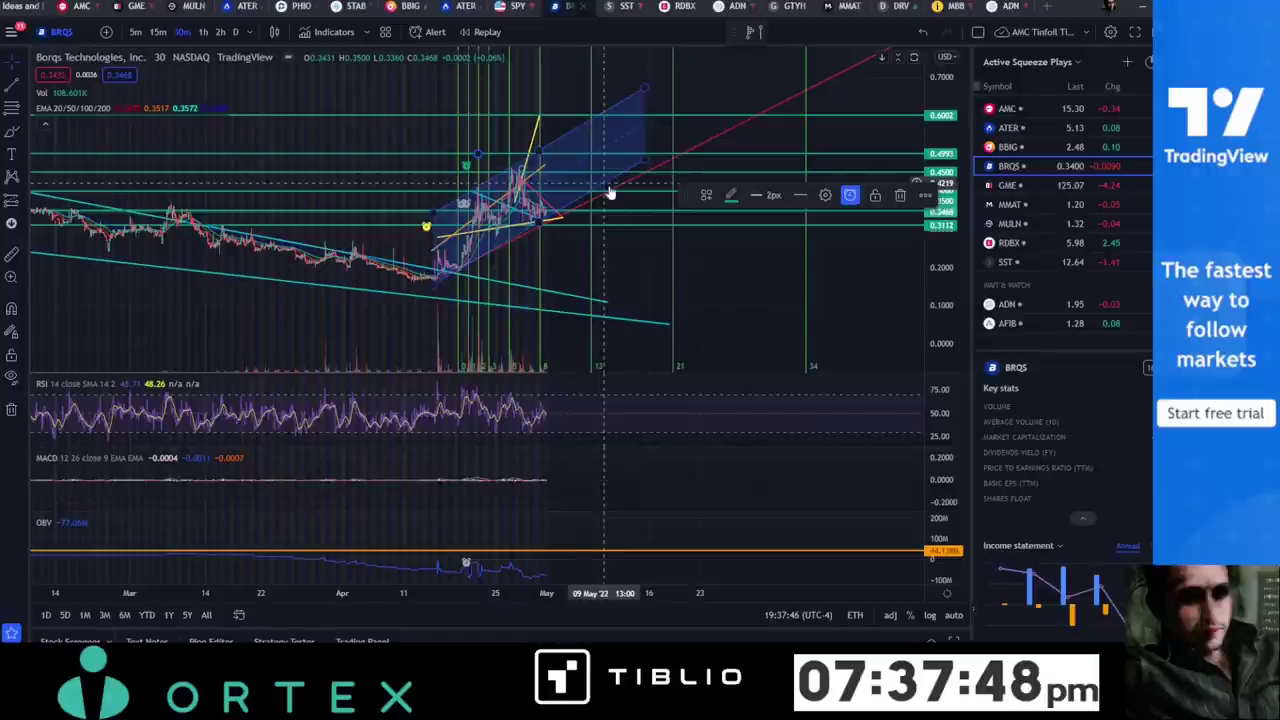
mouse_move(743, 251)
mouse_down()
mouse_move(671, 317)
mouse_move(640, 290)
mouse_up()
drag(632, 114, 501, 122)
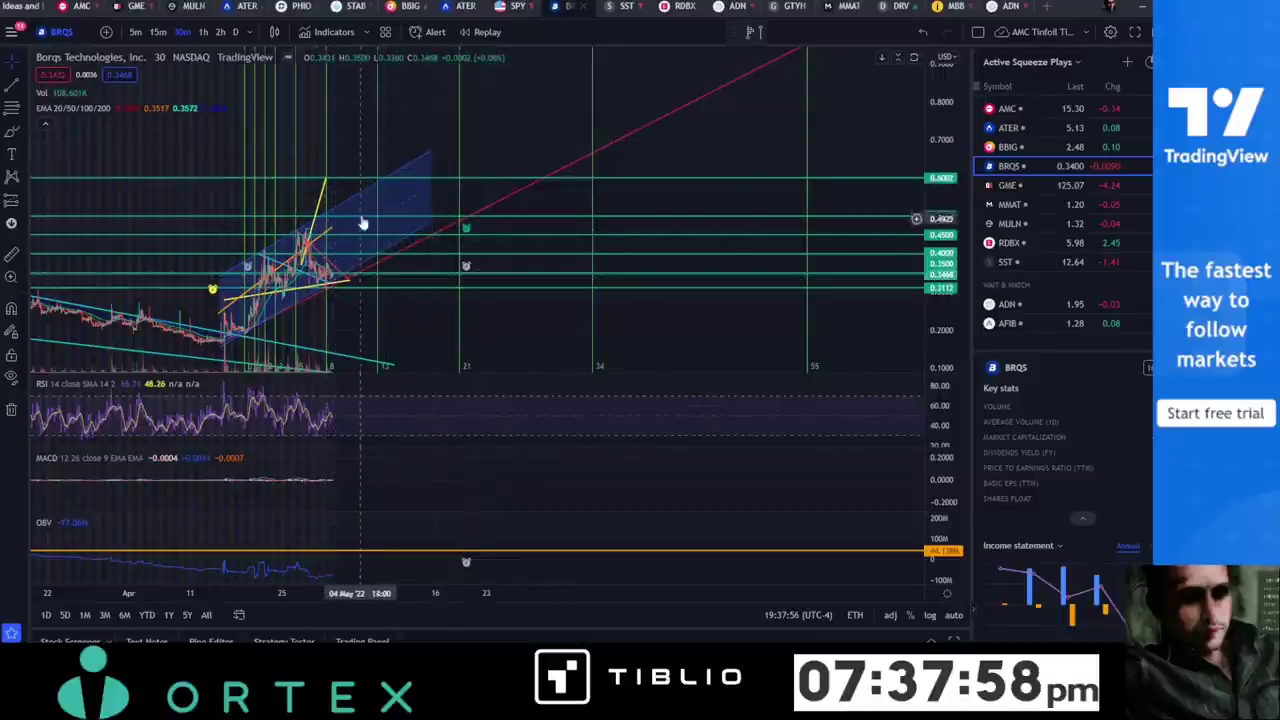
drag(378, 193, 397, 196)
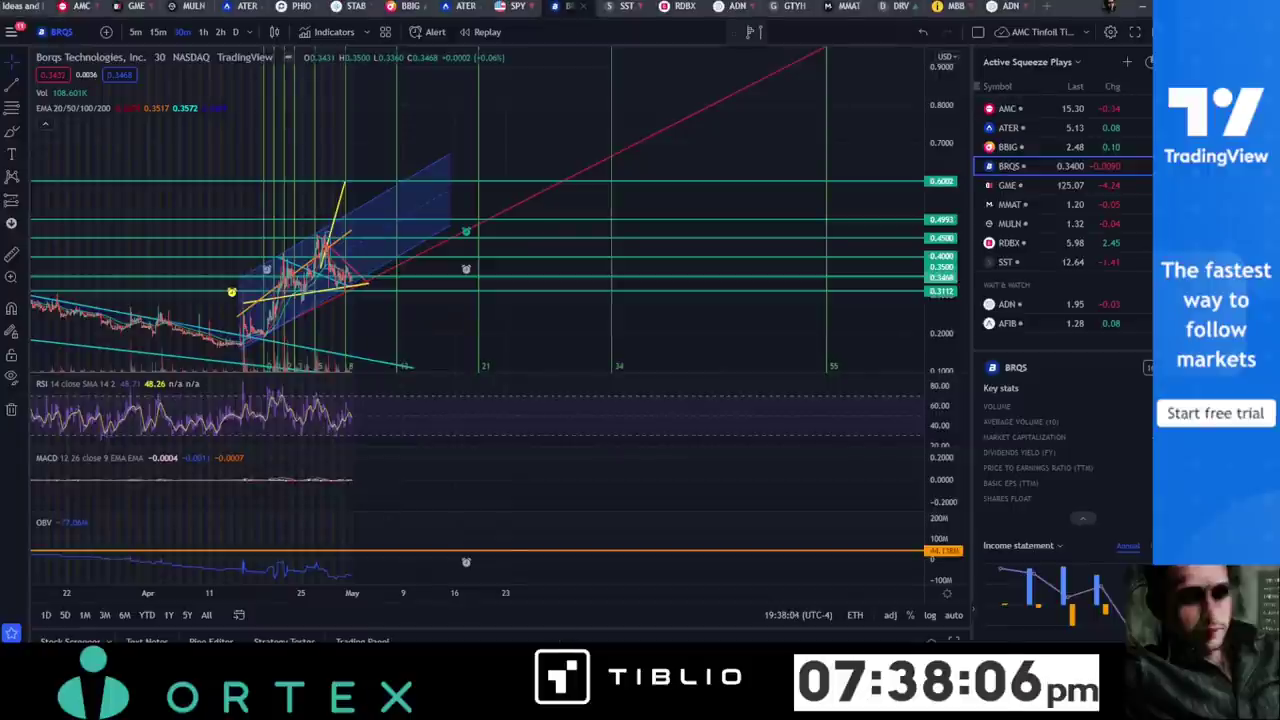
Switch to ORTEX and open the short interest page for BRQS.
key(alt+Tab)
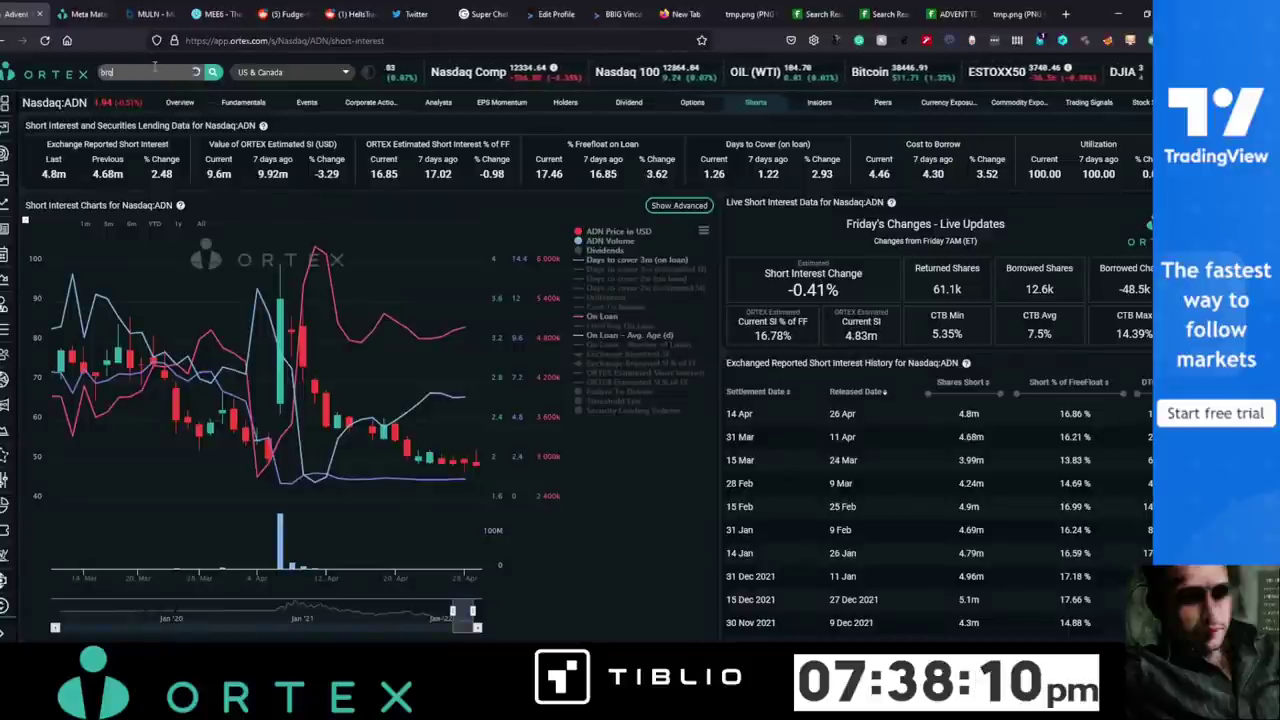
text(brqs)
key(Return)
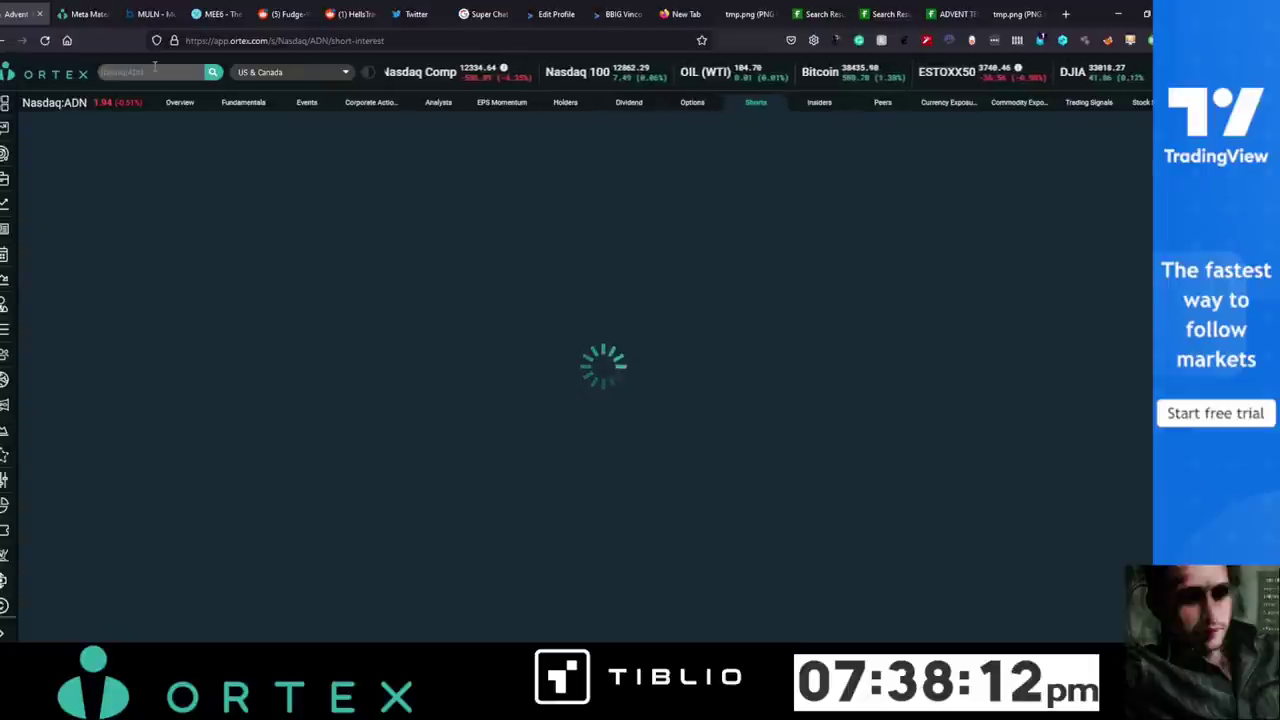
click(757, 102)
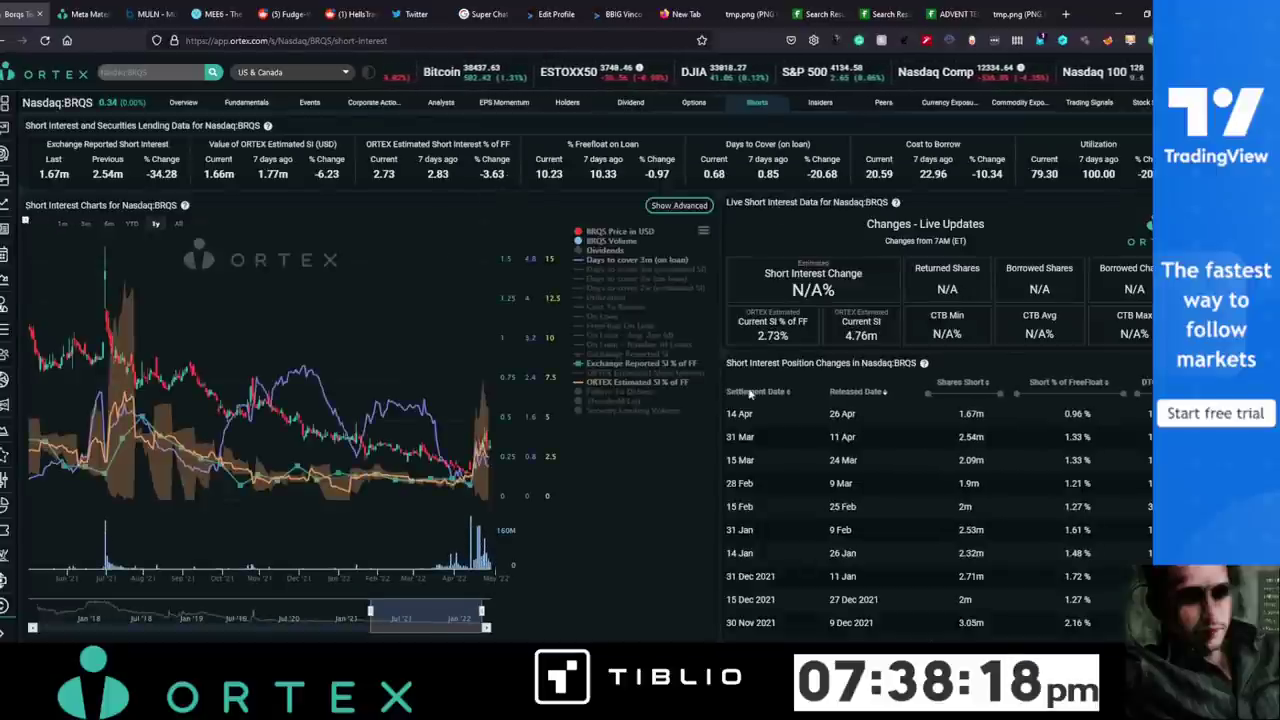
Plot BRQS's ORTEX Estimated Short Interest and ORTEX Estimated SI % of FF, with the chart range narrowed to March and April 2022.
click(621, 373)
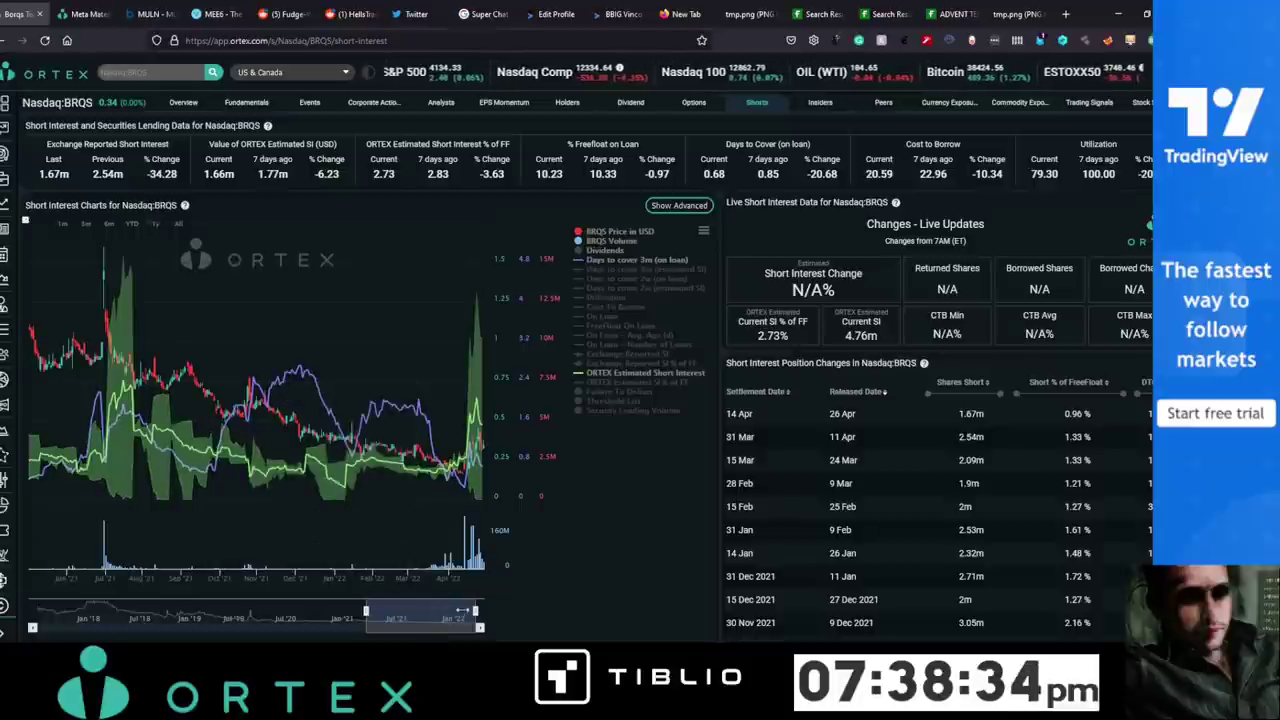
scroll(481, 338, up, 5)
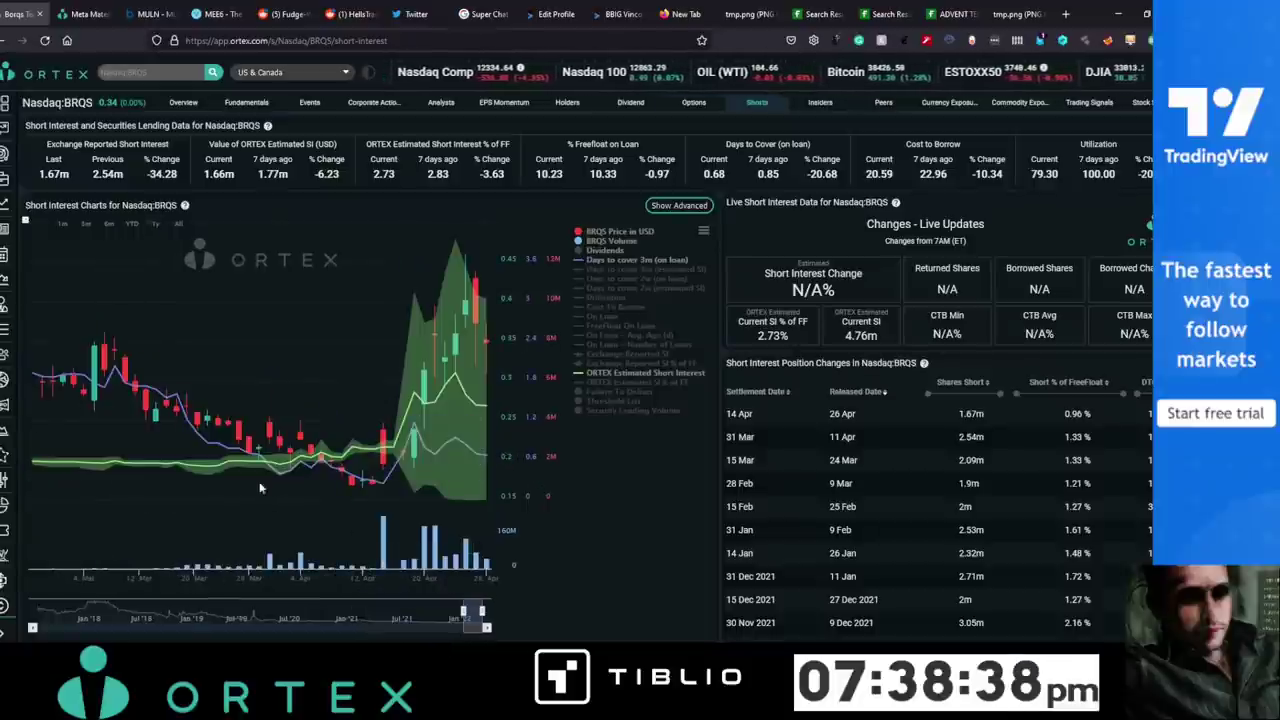
click(662, 364)
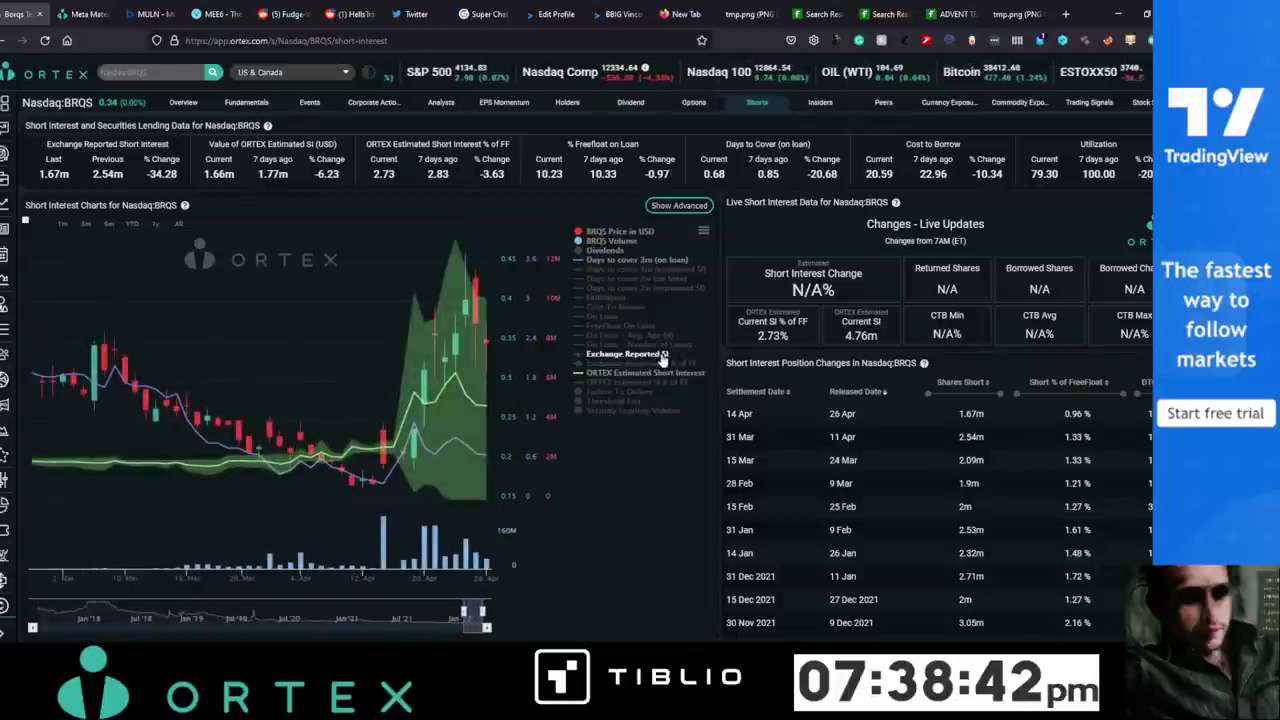
click(658, 383)
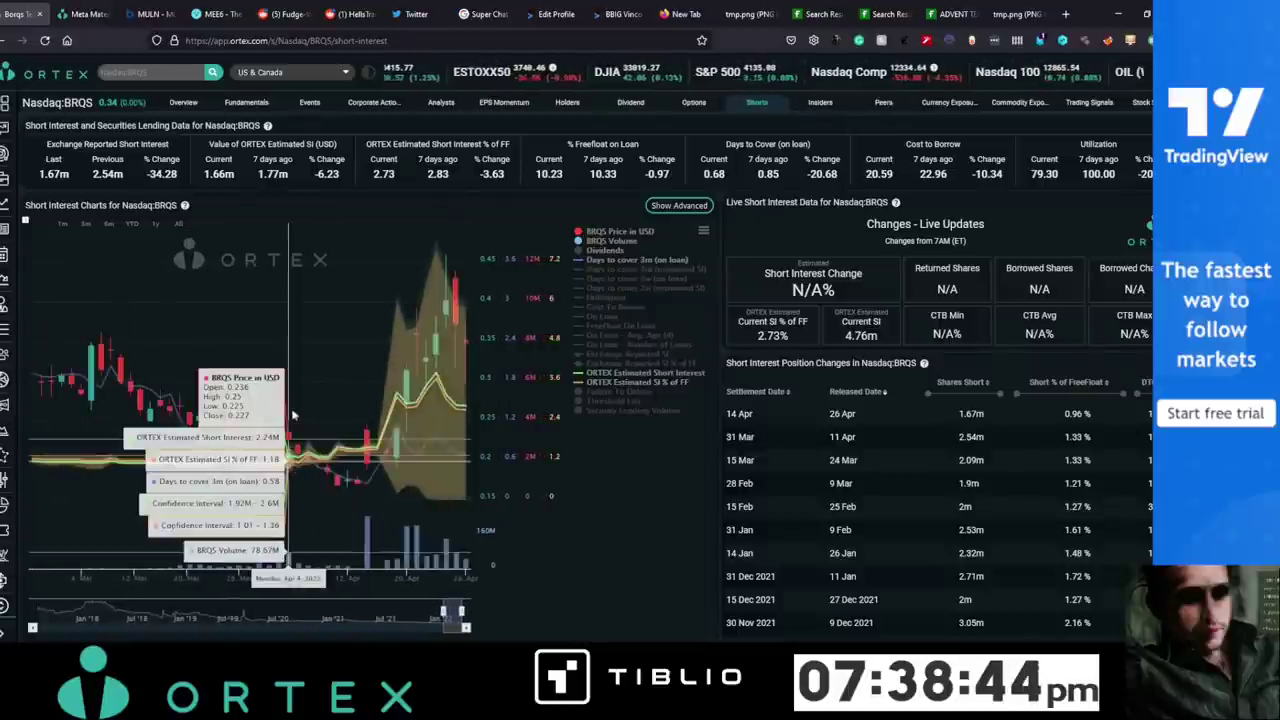
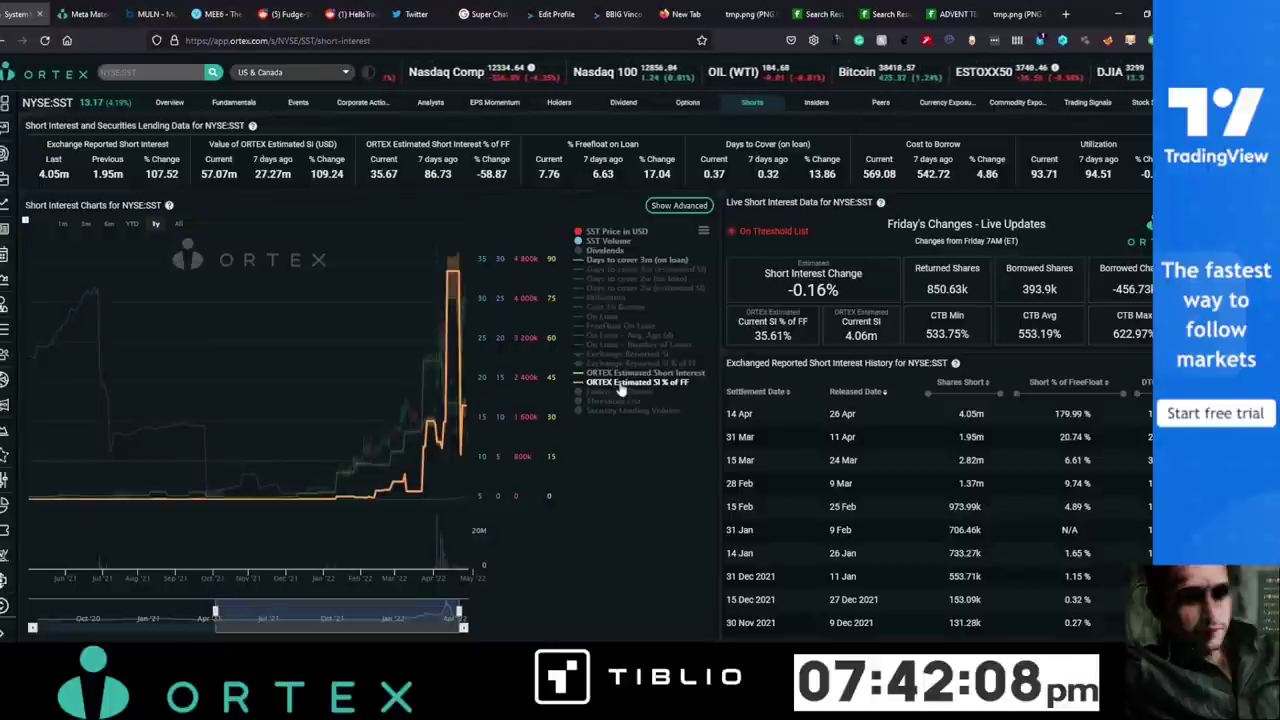
Plot SST's Utilization with ORTEX Estimated Short Interest, without ORTEX Estimated SI % of FF, for January to April 2022.
click(620, 388)
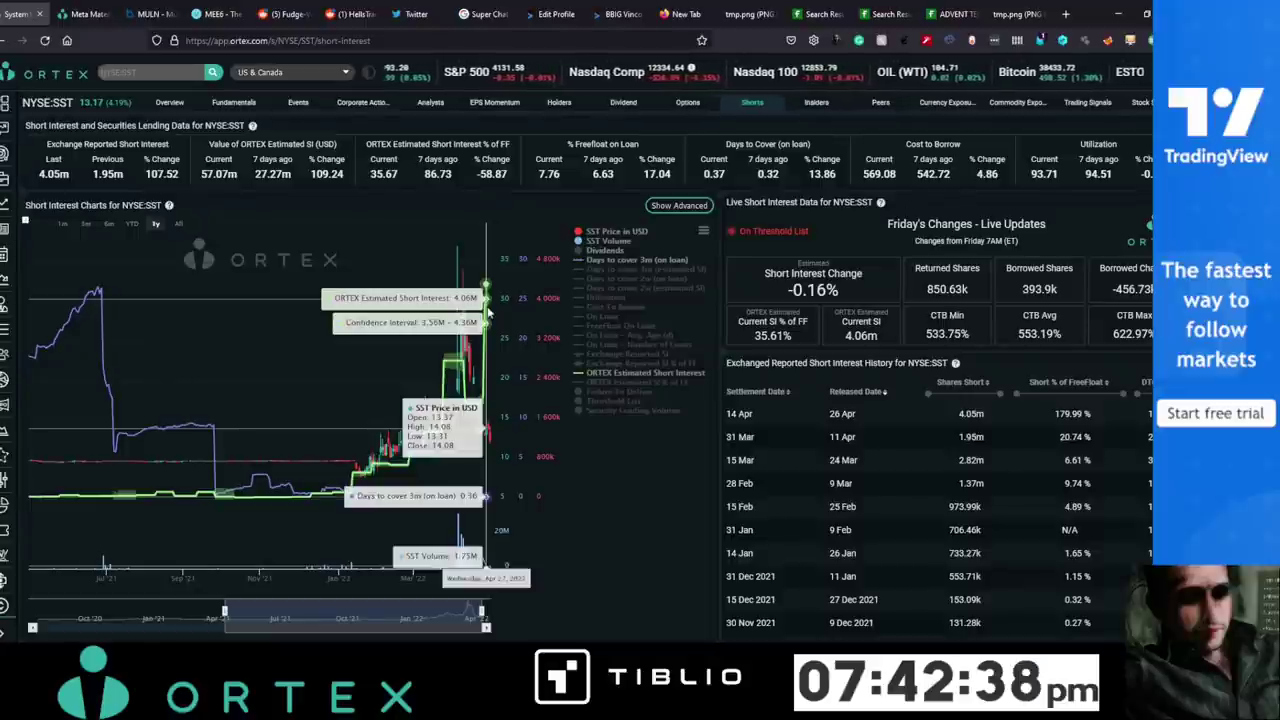
click(600, 299)
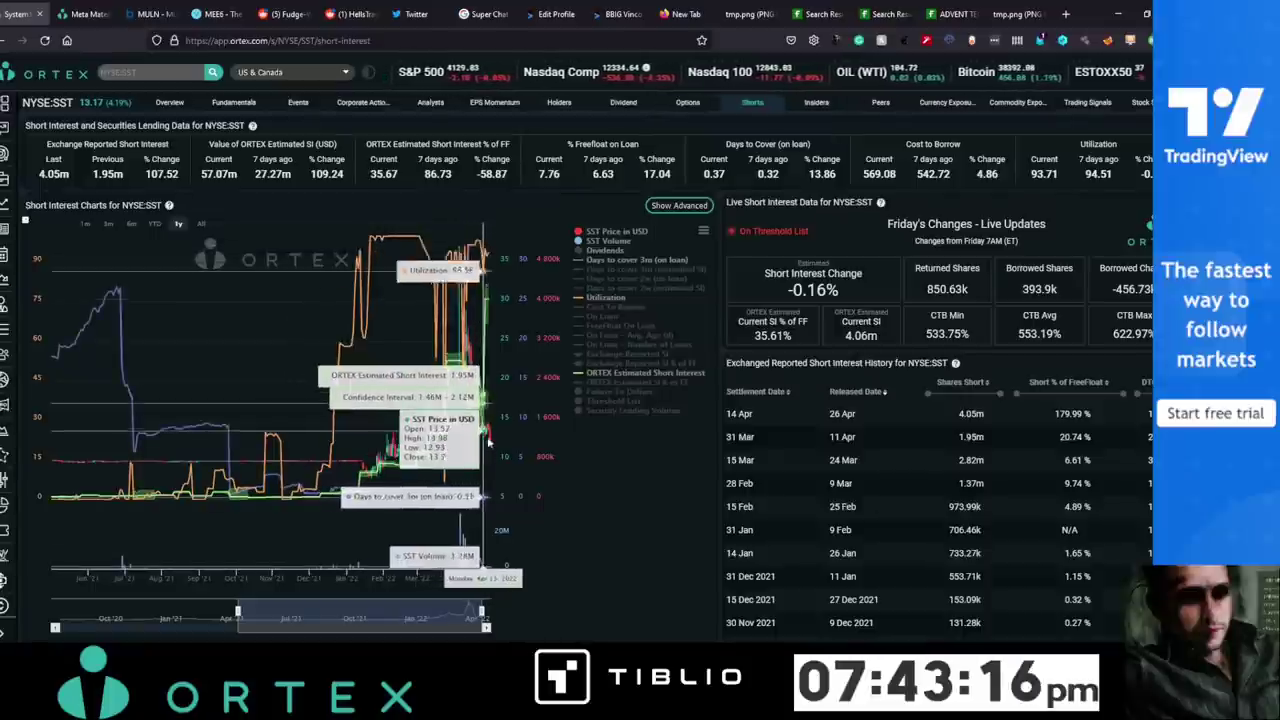
click(433, 609)
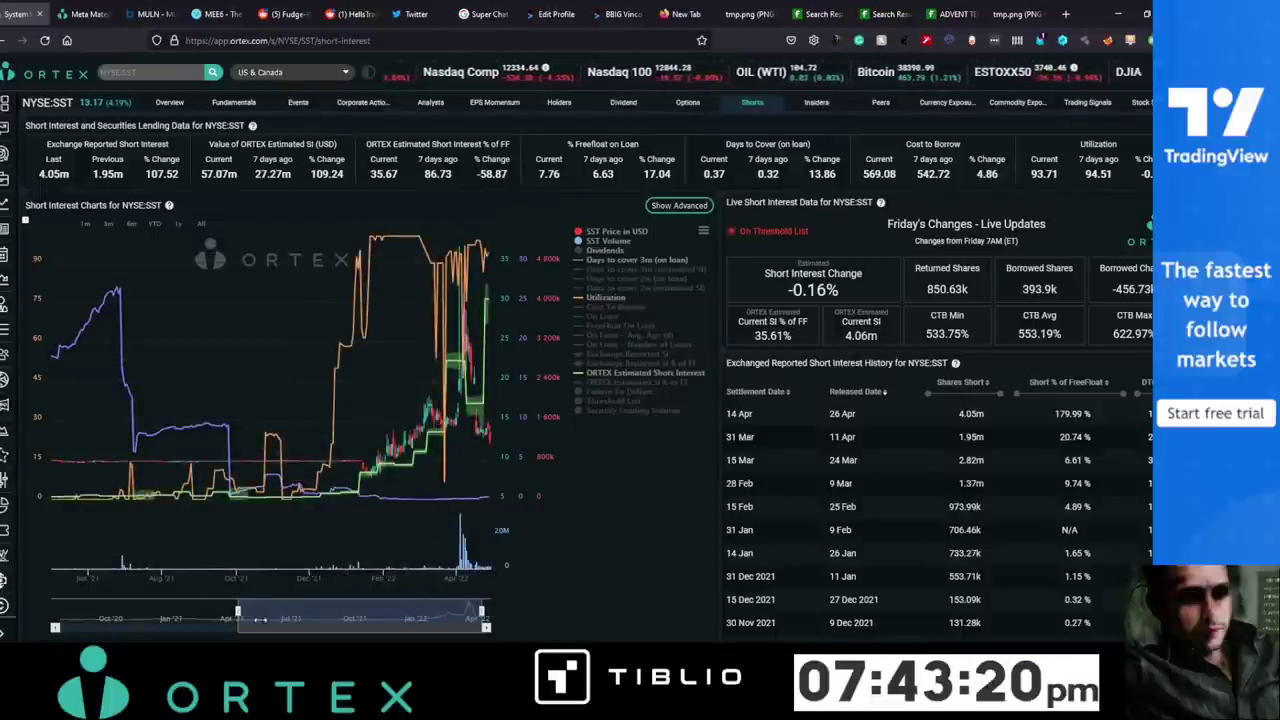
drag(238, 612, 430, 613)
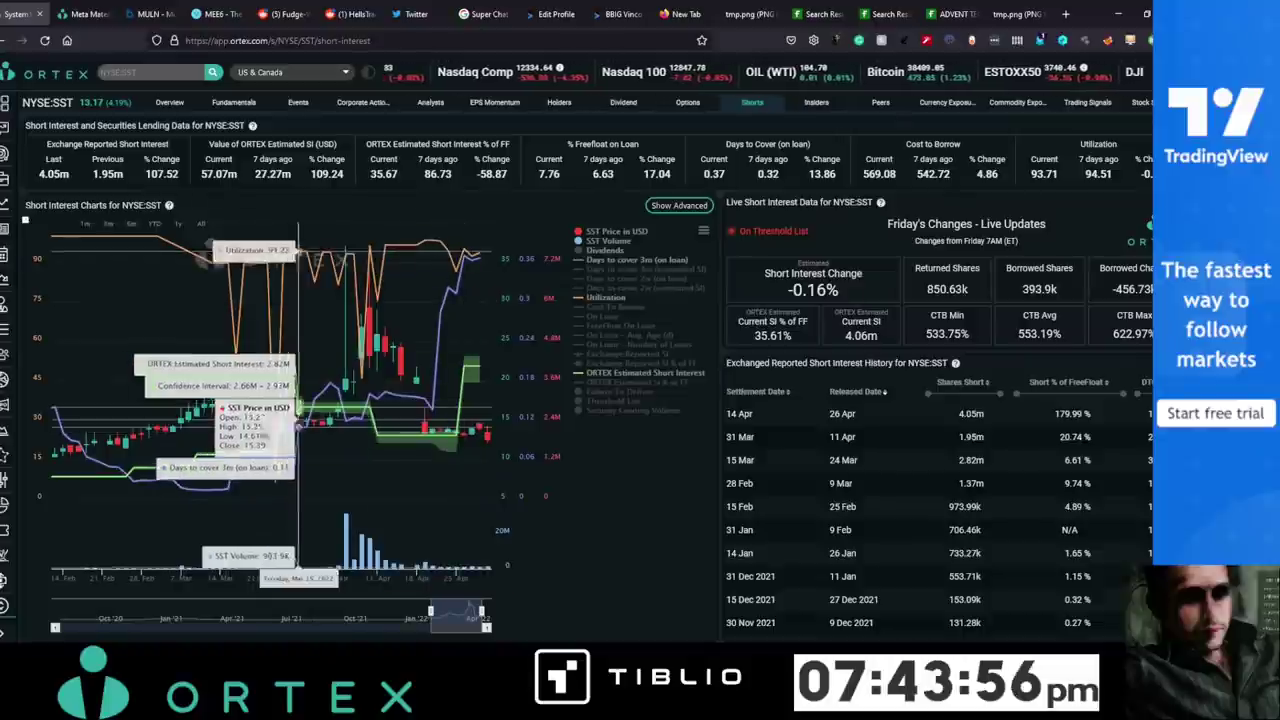
drag(430, 611, 396, 611)
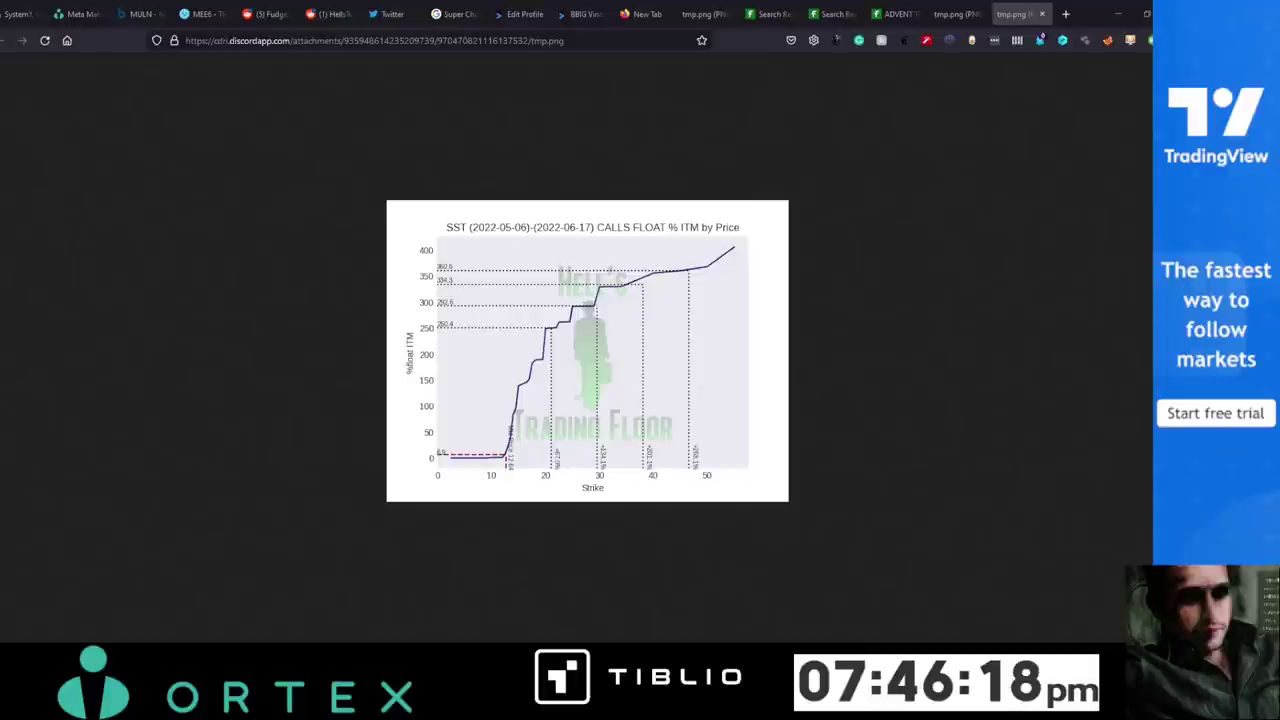
Open the SST calls open interest % float heatmap image and examine it enlarged around the 14 to 28 strikes.
click(20, 14)
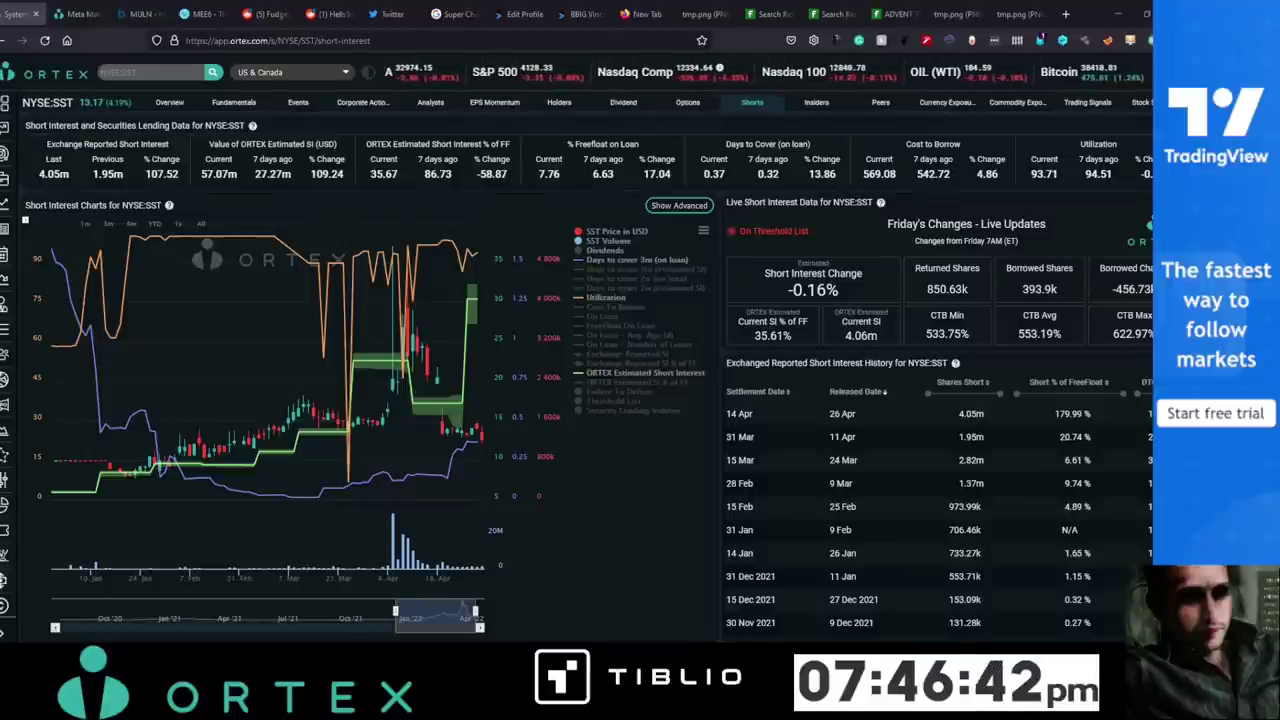
key(ctrl+shift+Tab)
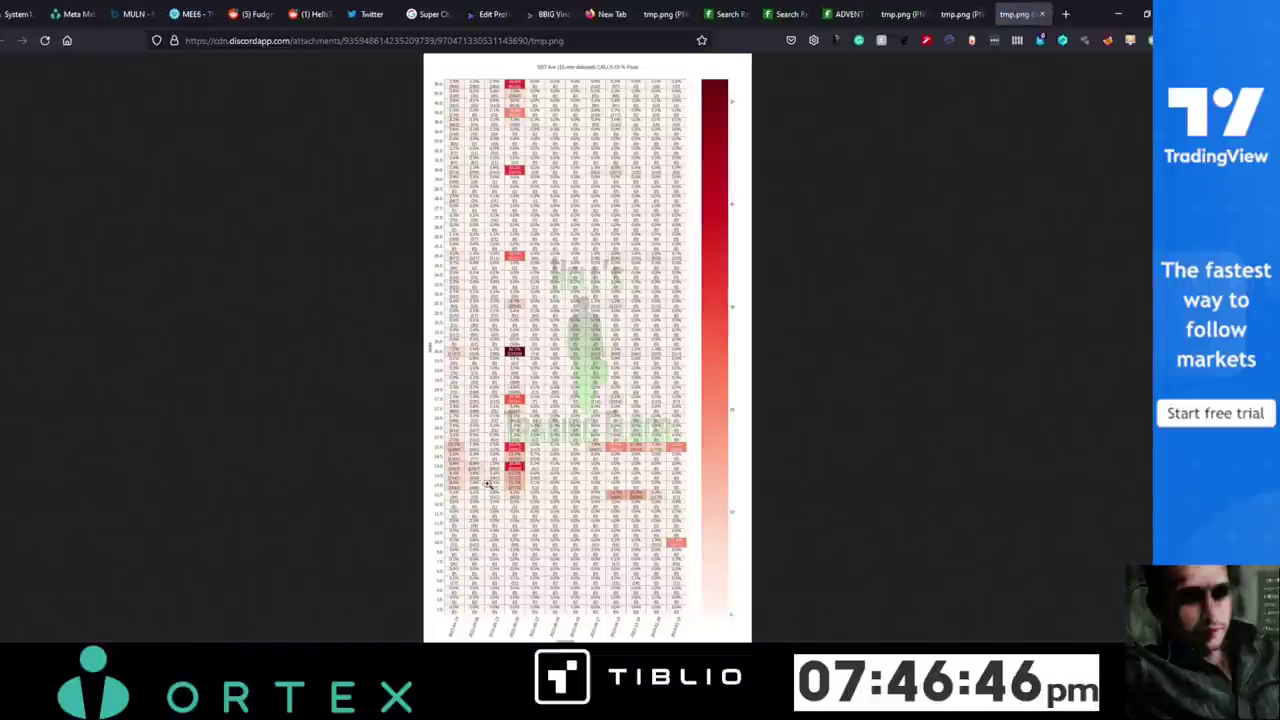
click(486, 484)
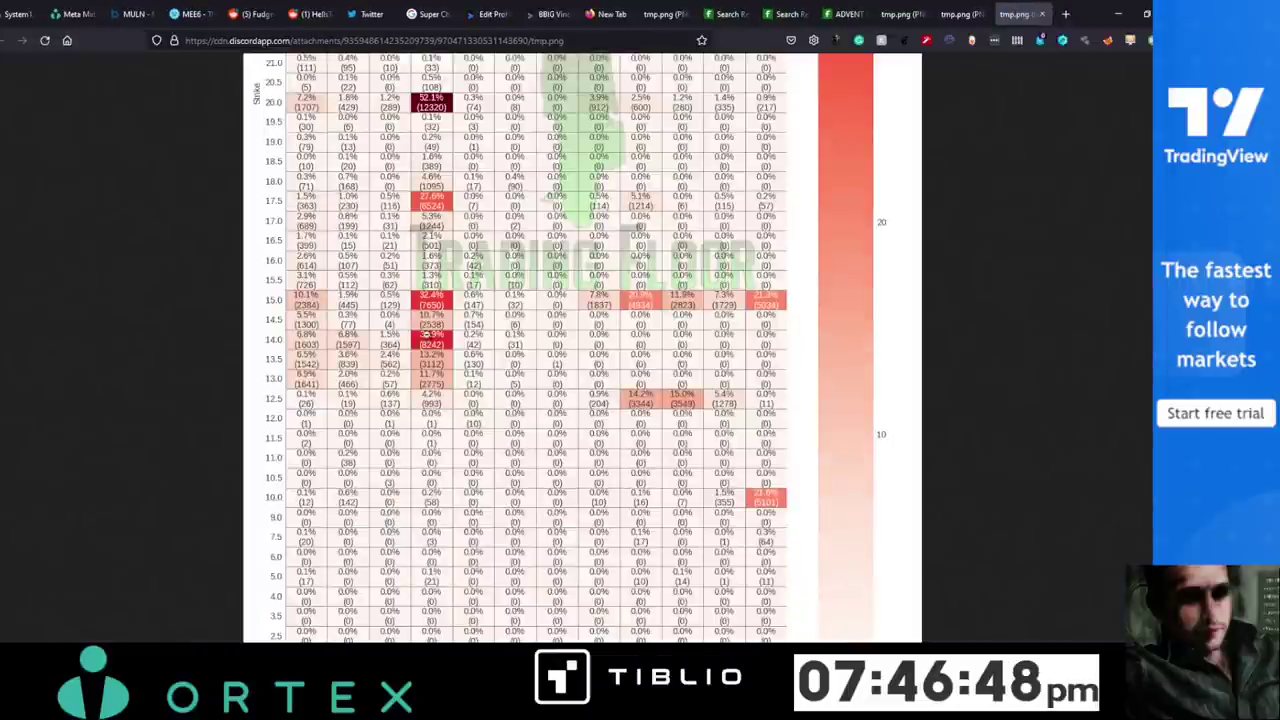
scroll(416, 368, down, 1)
scroll(418, 366, up, 1)
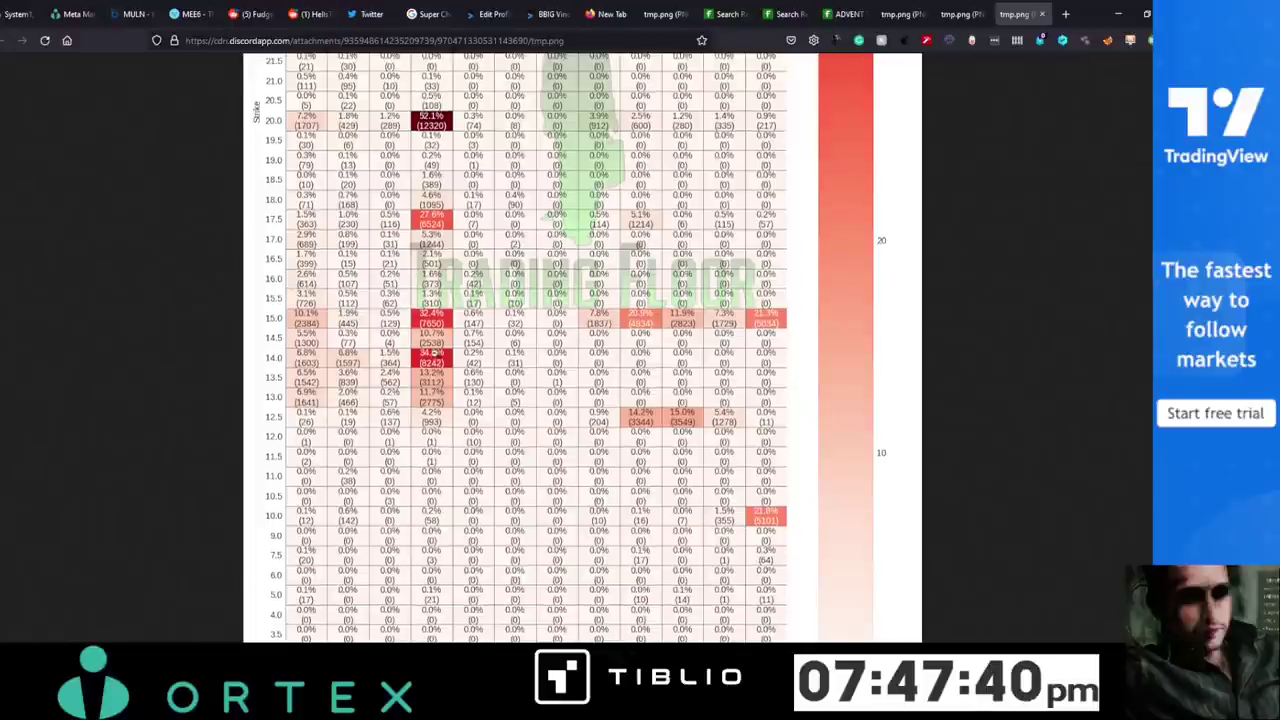
scroll(435, 352, up, 5)
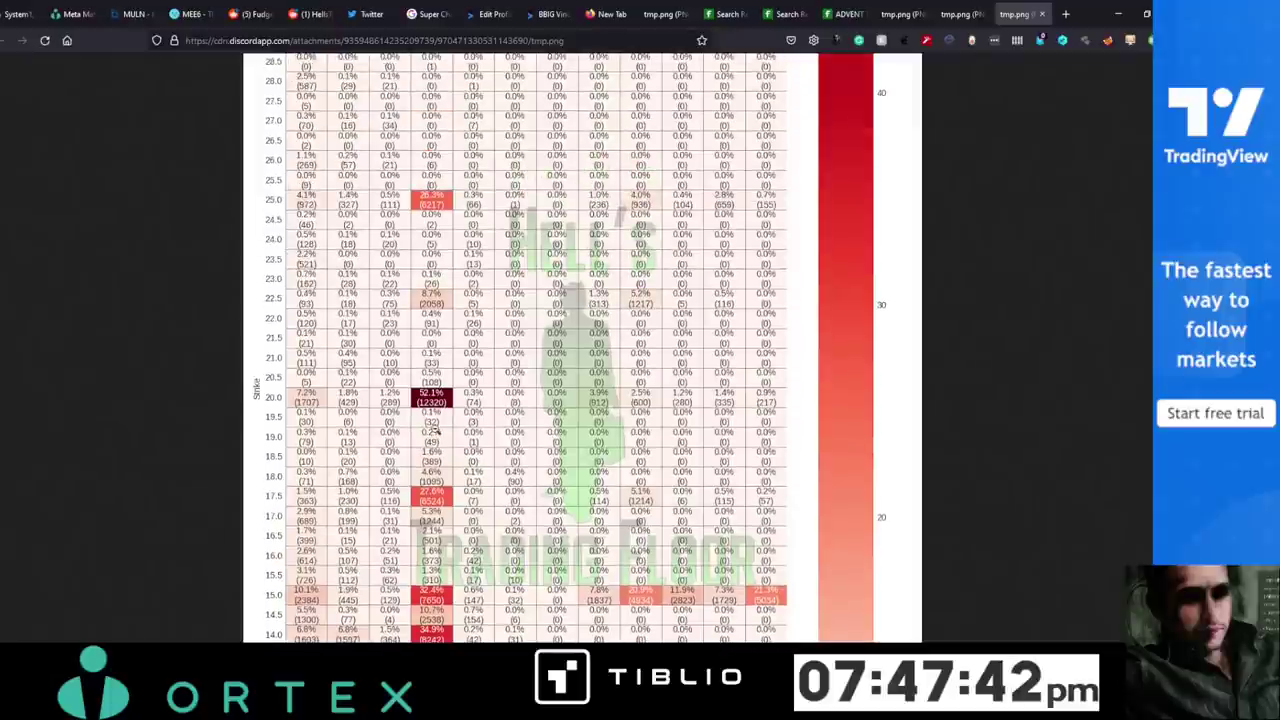
scroll(439, 395, up, 1)
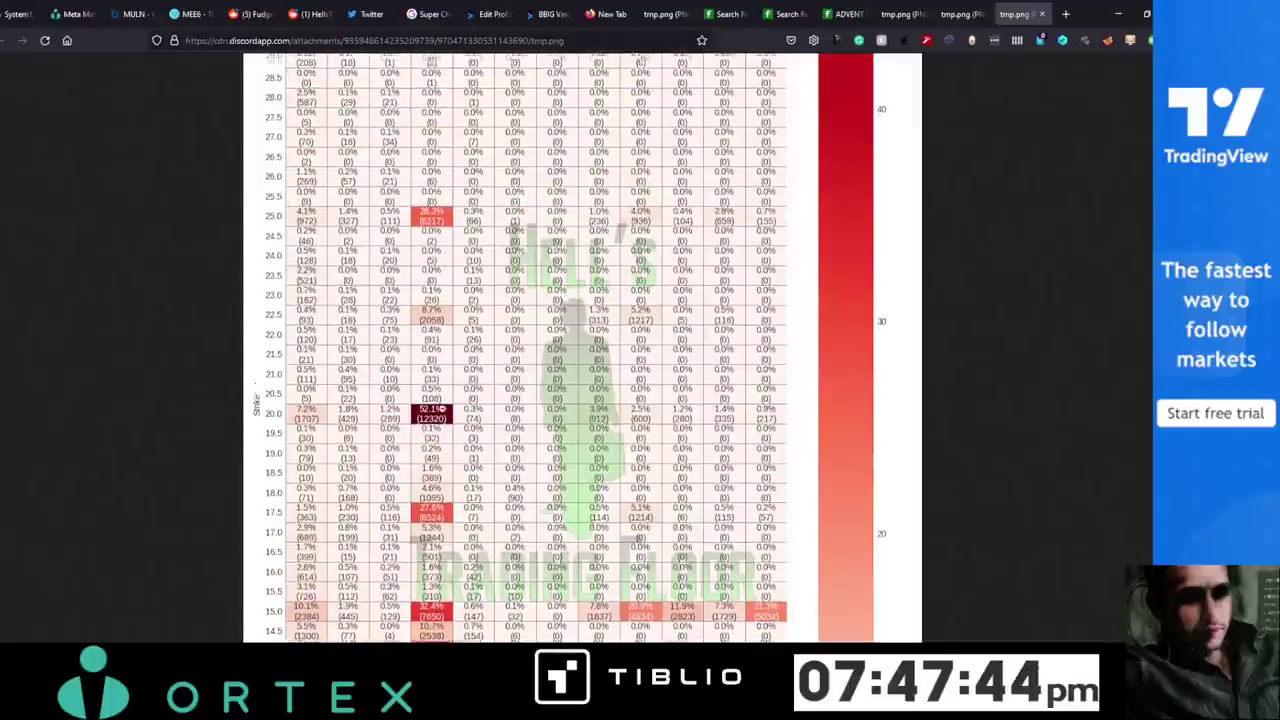
Compare SST call open interest at the lower strikes across the expiration dates, especially 2022-04-29 to 2022-05-20.
scroll(437, 428, down, 3)
scroll(439, 434, down, 6)
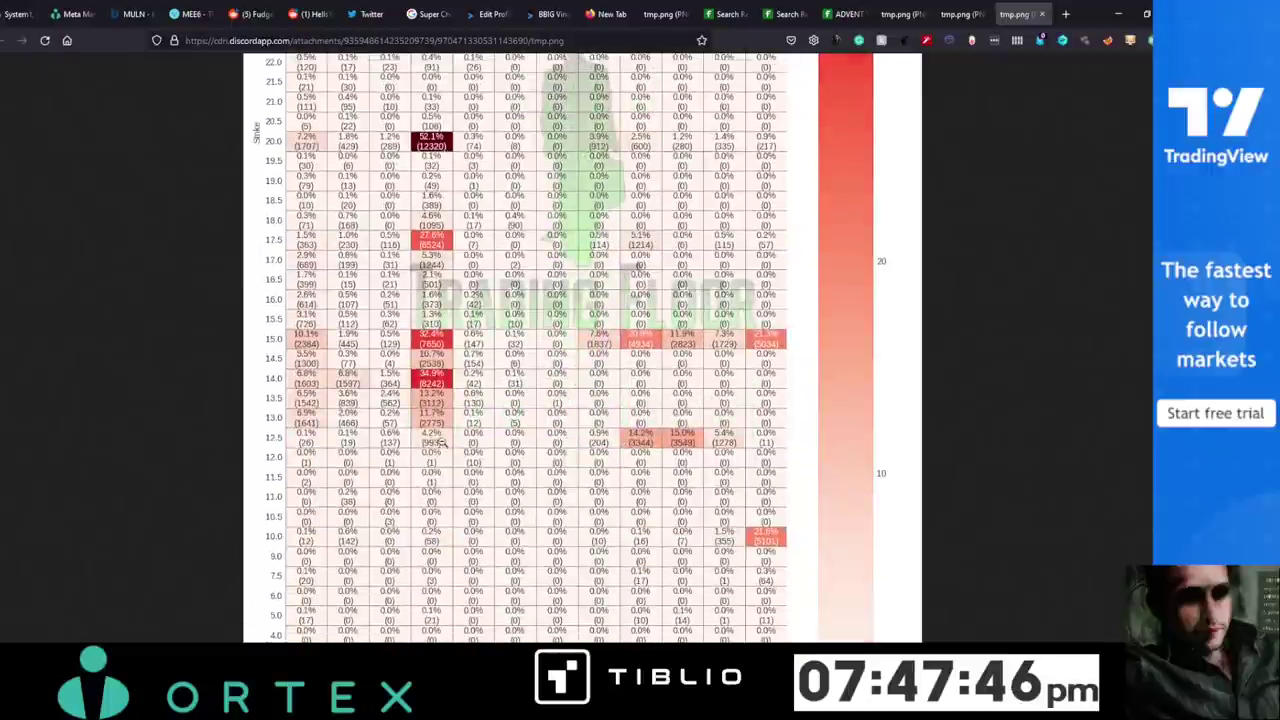
scroll(440, 440, up, 4)
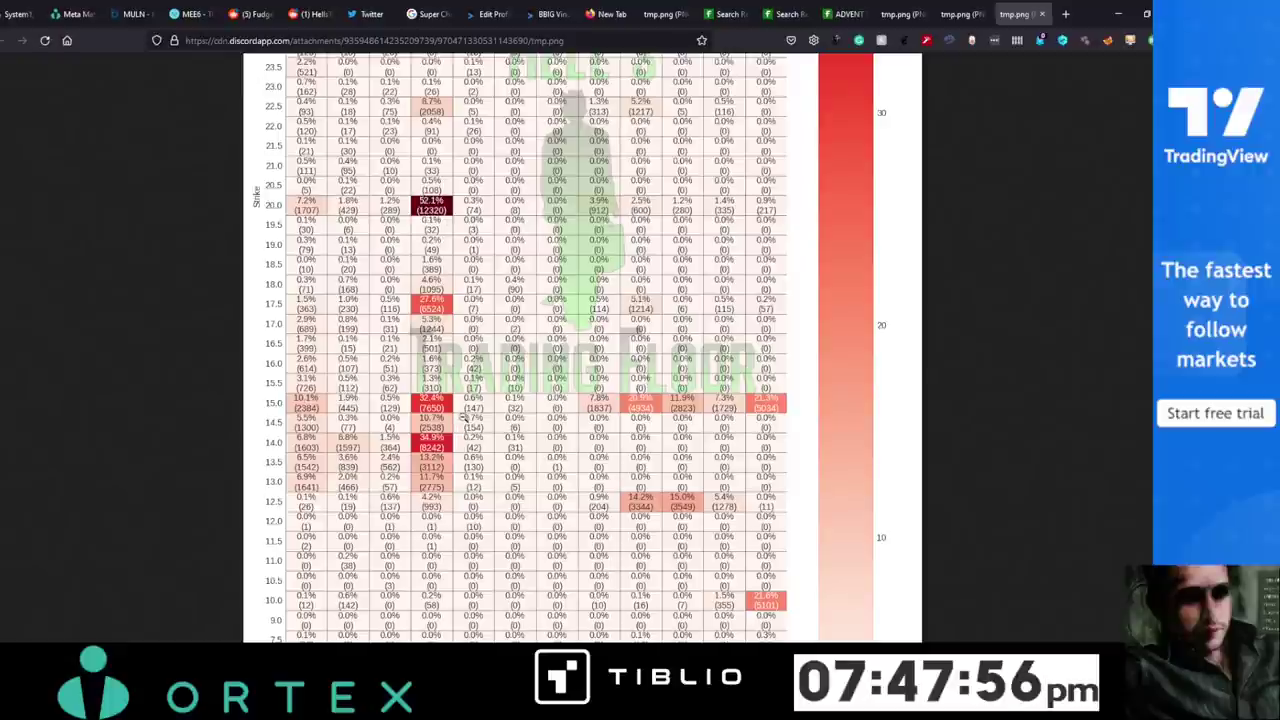
scroll(413, 477, down, 2)
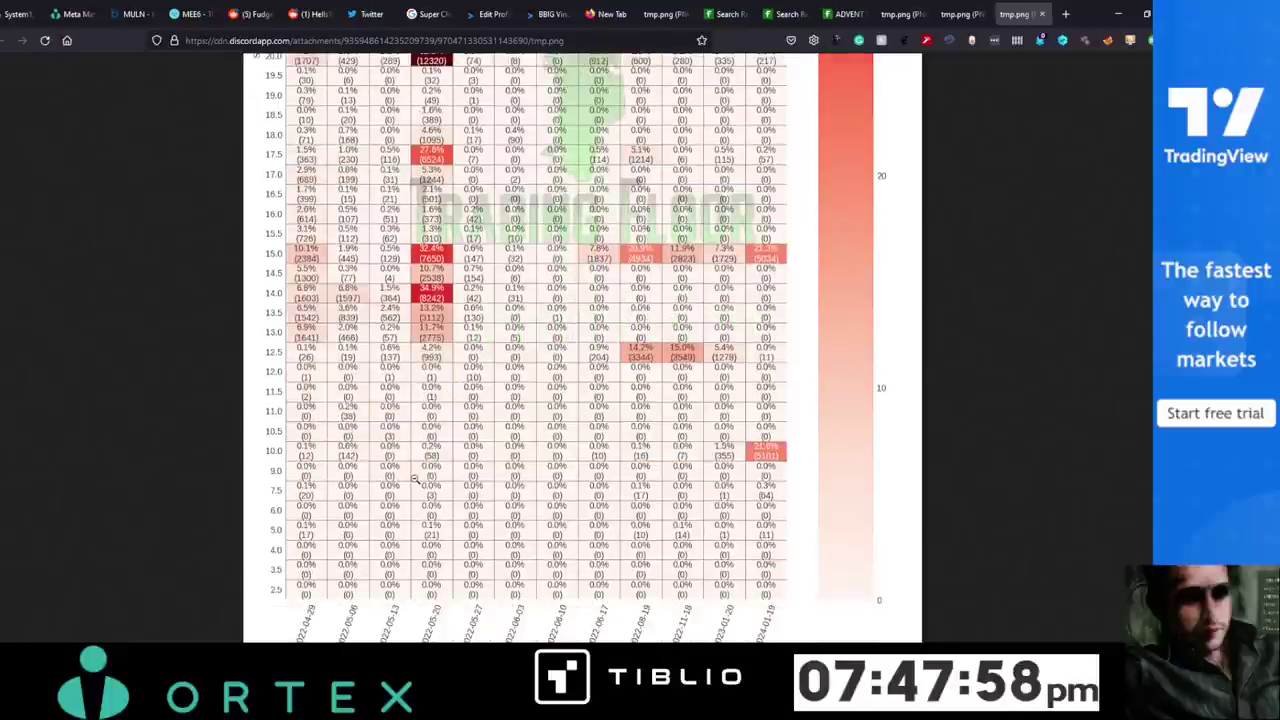
scroll(414, 470, up, 1)
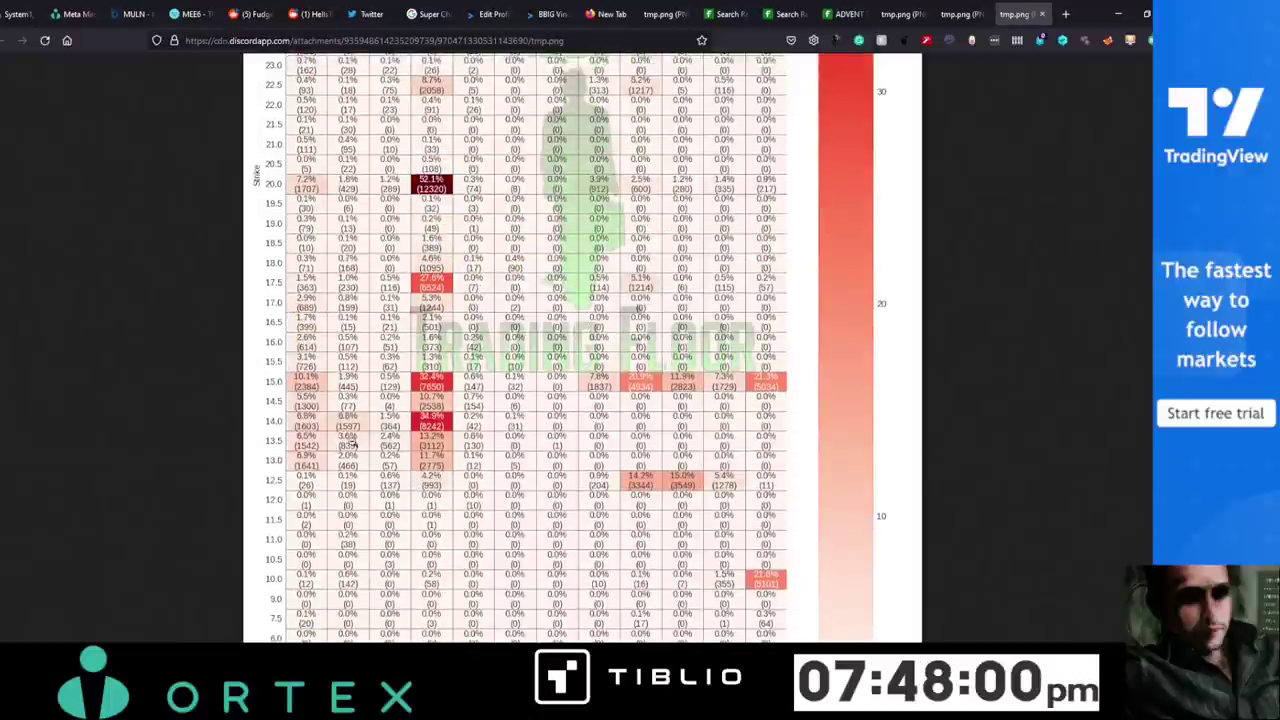
click(426, 413)
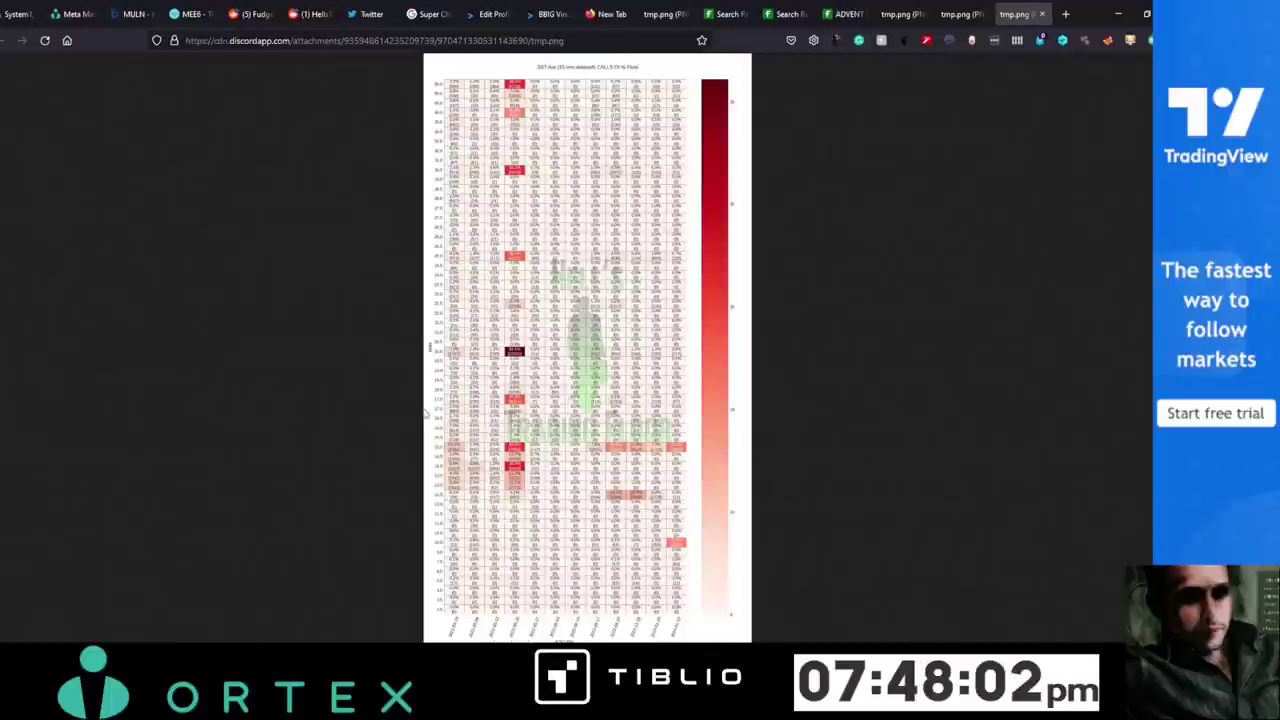
click(503, 429)
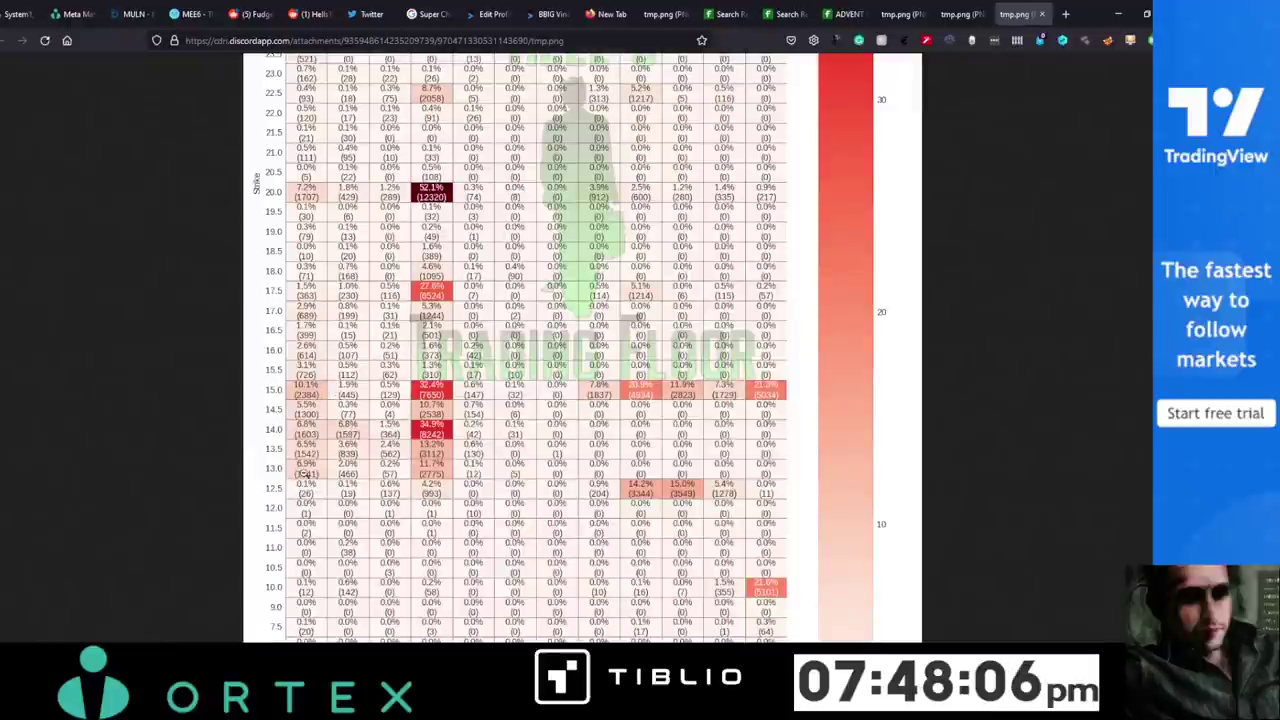
scroll(307, 480, down, 2)
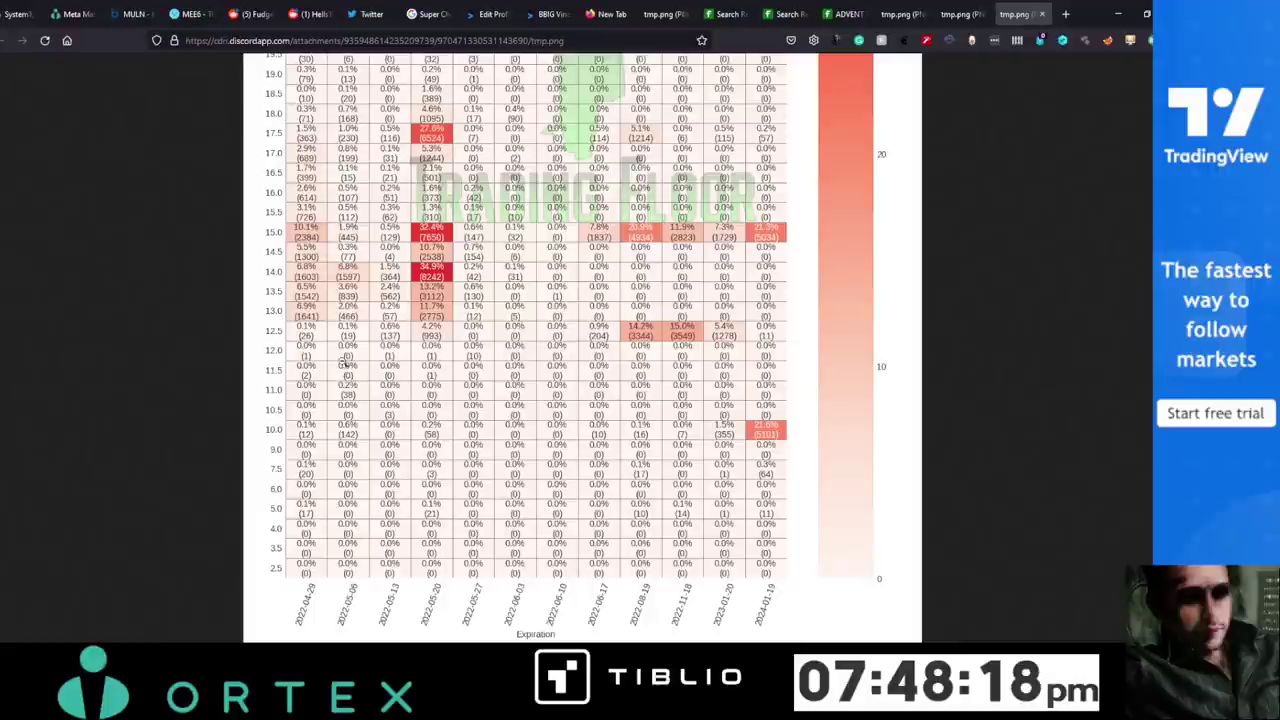
Check the SST call open interest heatmap's strikes up to about 21, pass the ADVENT filing page and switch to the TradingView chart.
scroll(434, 219, up, 1)
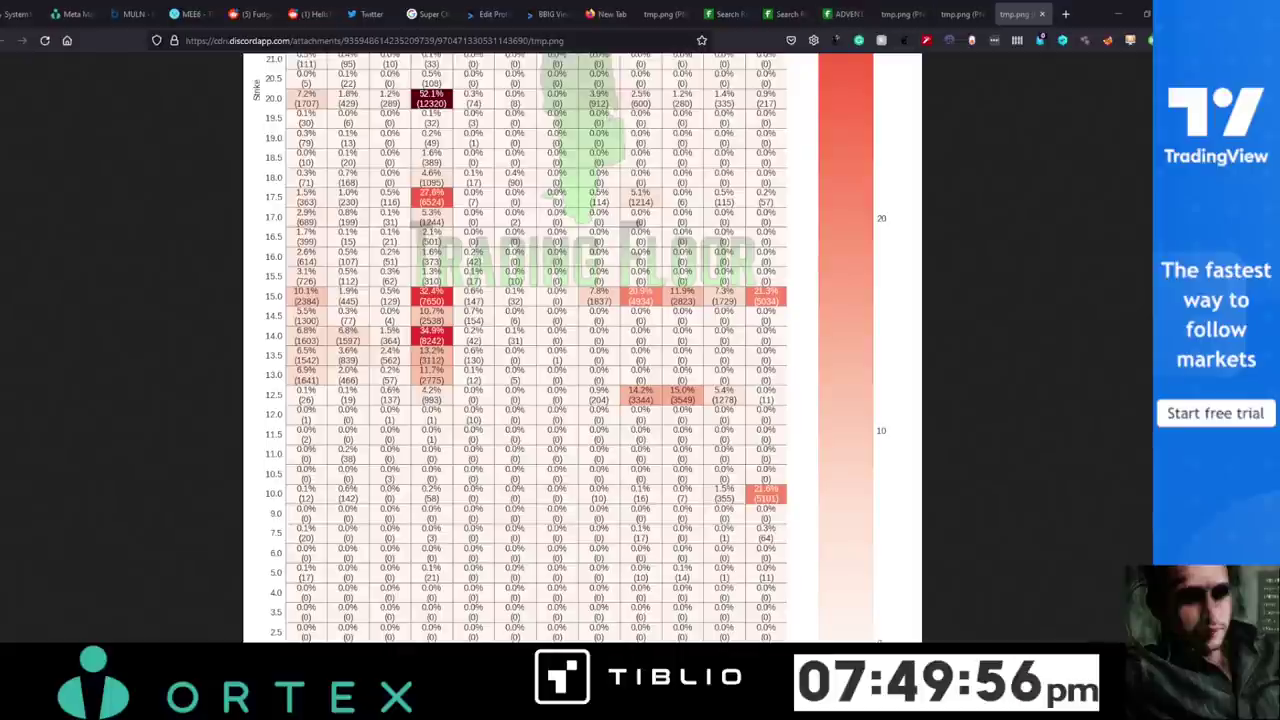
click(845, 14)
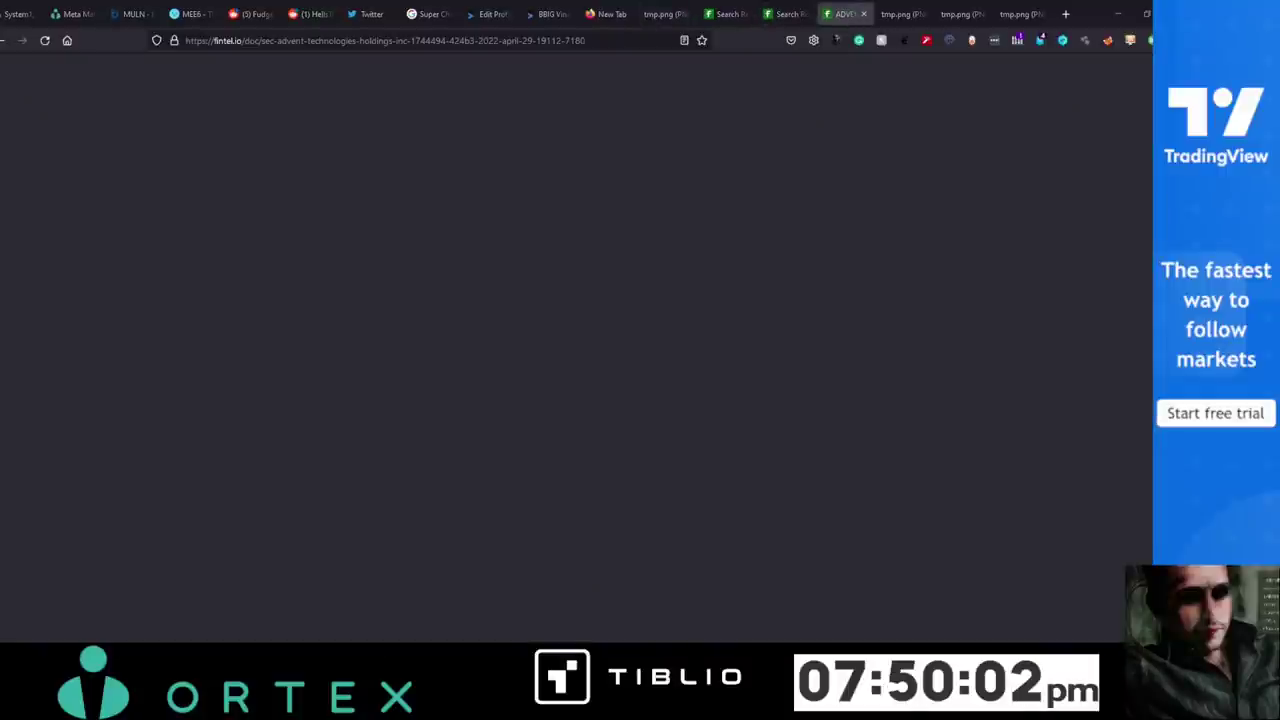
key(alt+Tab)
drag(503, 119, 629, 108)
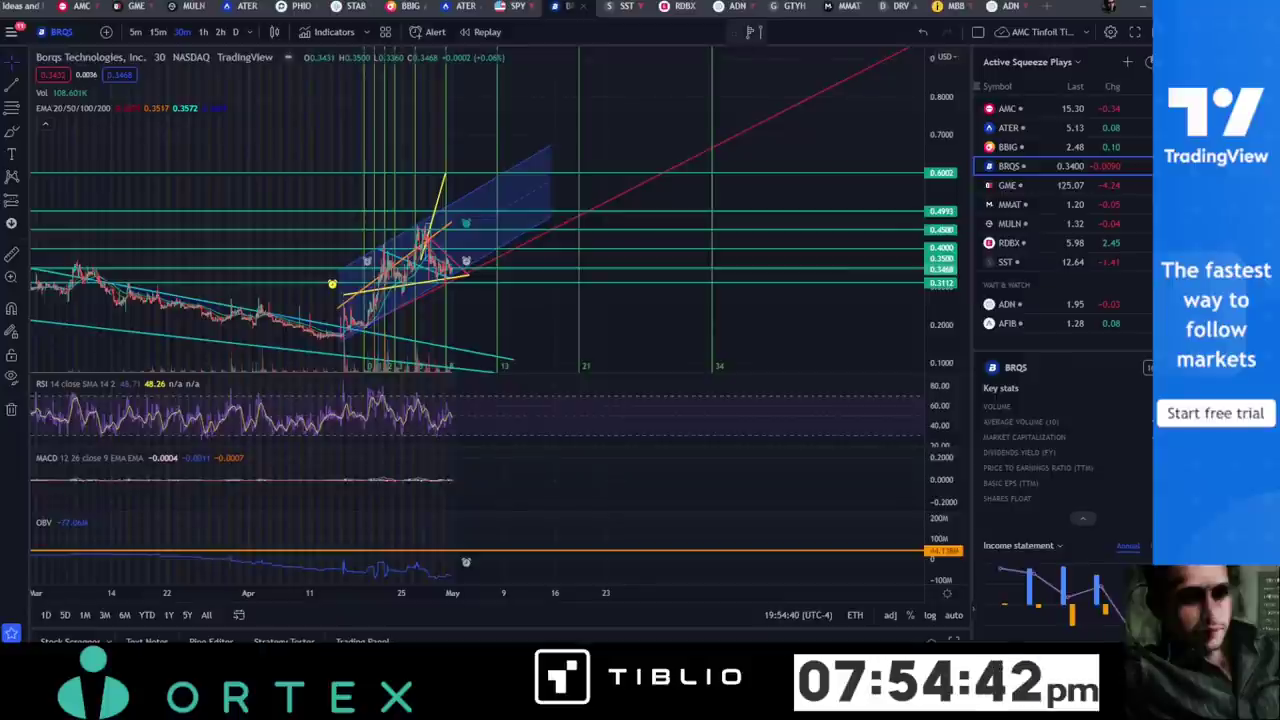
Switch to the Borqs Technologies SC 13G filing on Fintel and review TDR Capital's reporting entity and sole voting power entries.
key(alt+Tab)
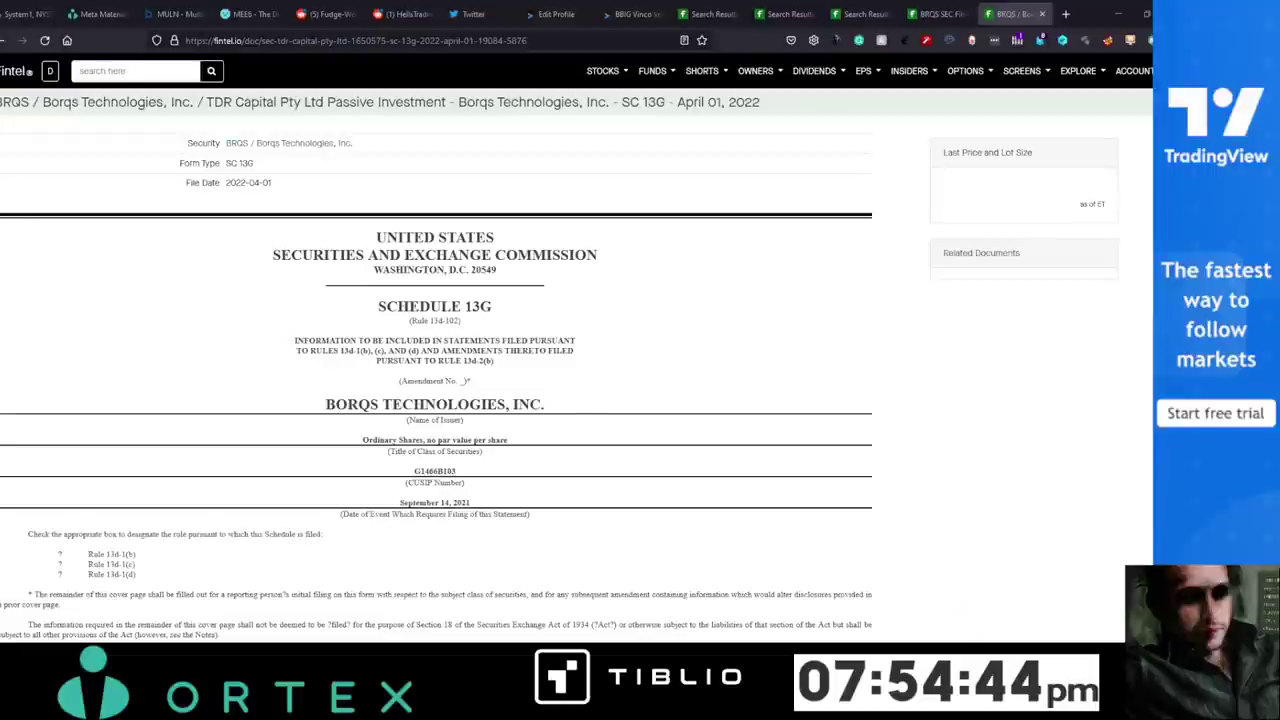
scroll(428, 428, down, 5)
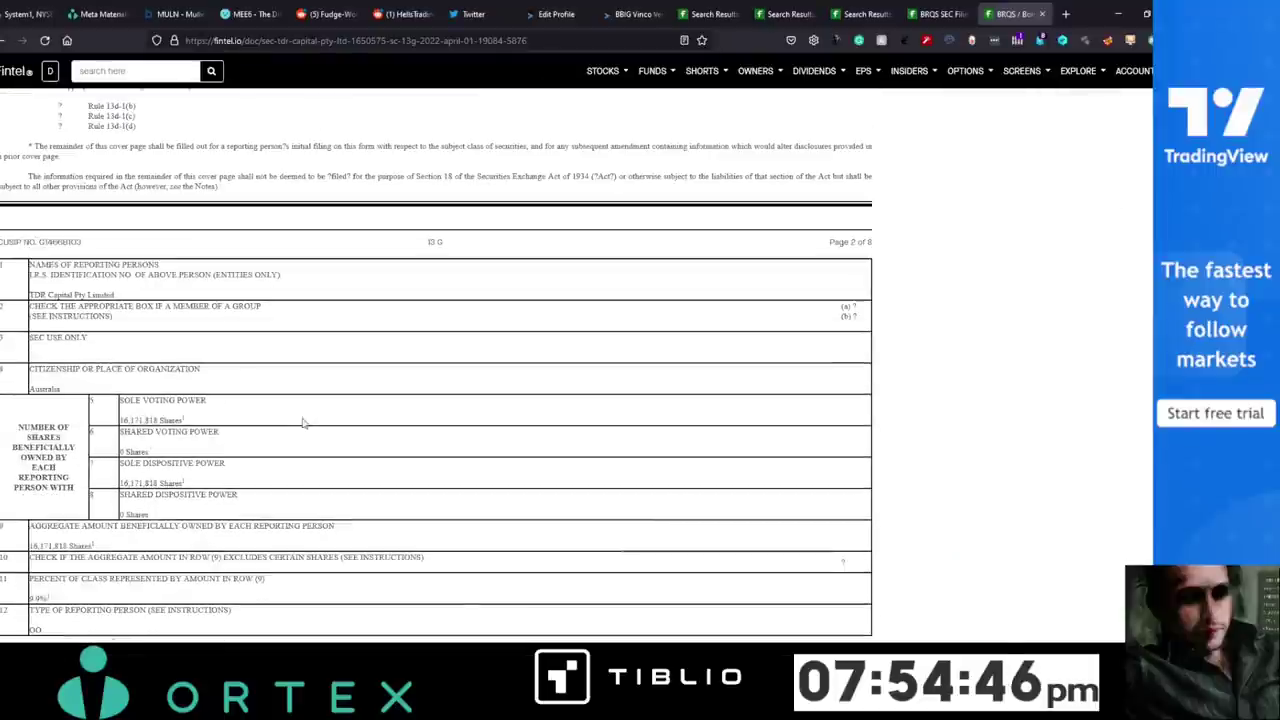
drag(191, 423, 105, 422)
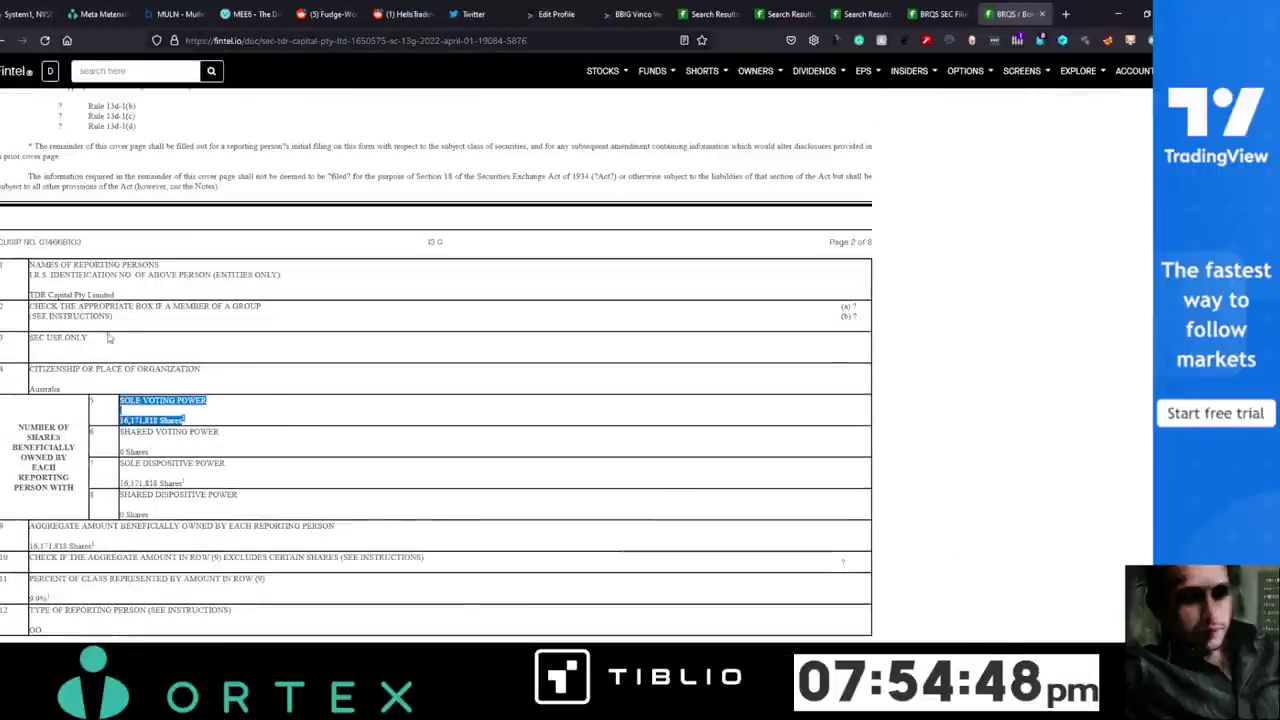
drag(133, 298, 26, 262)
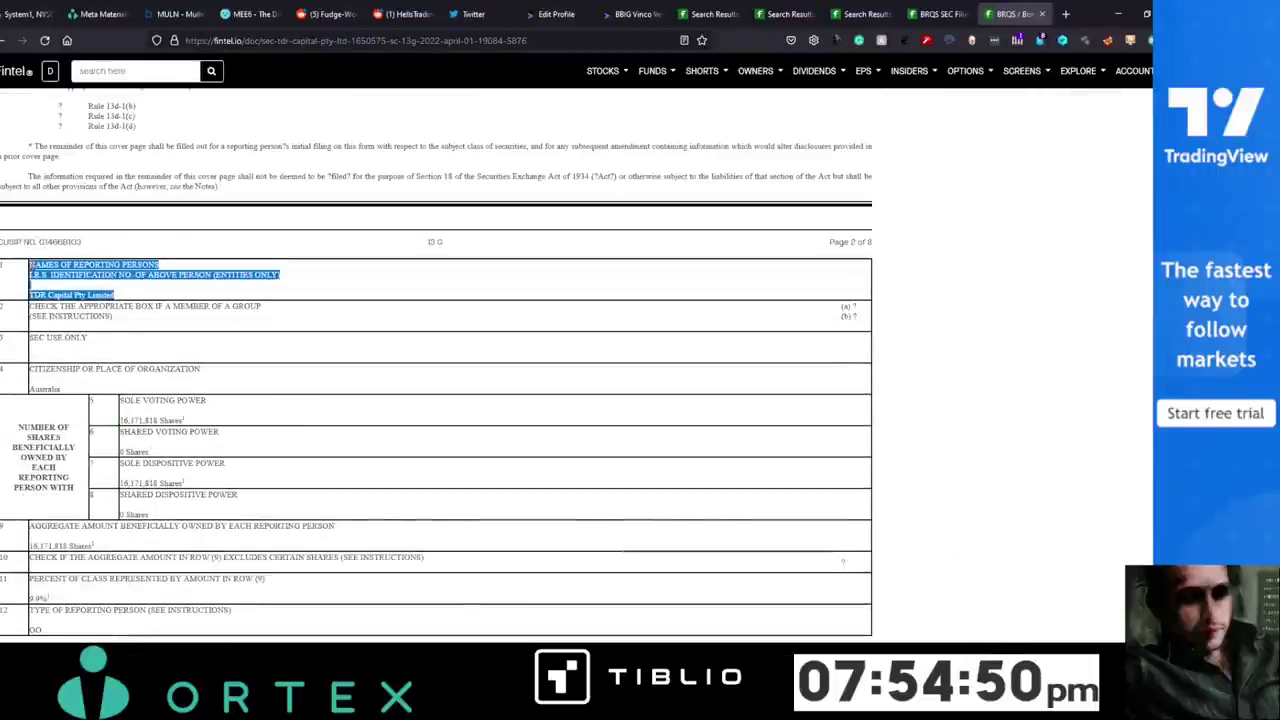
scroll(181, 400, down, 1)
scroll(104, 533, down, 1)
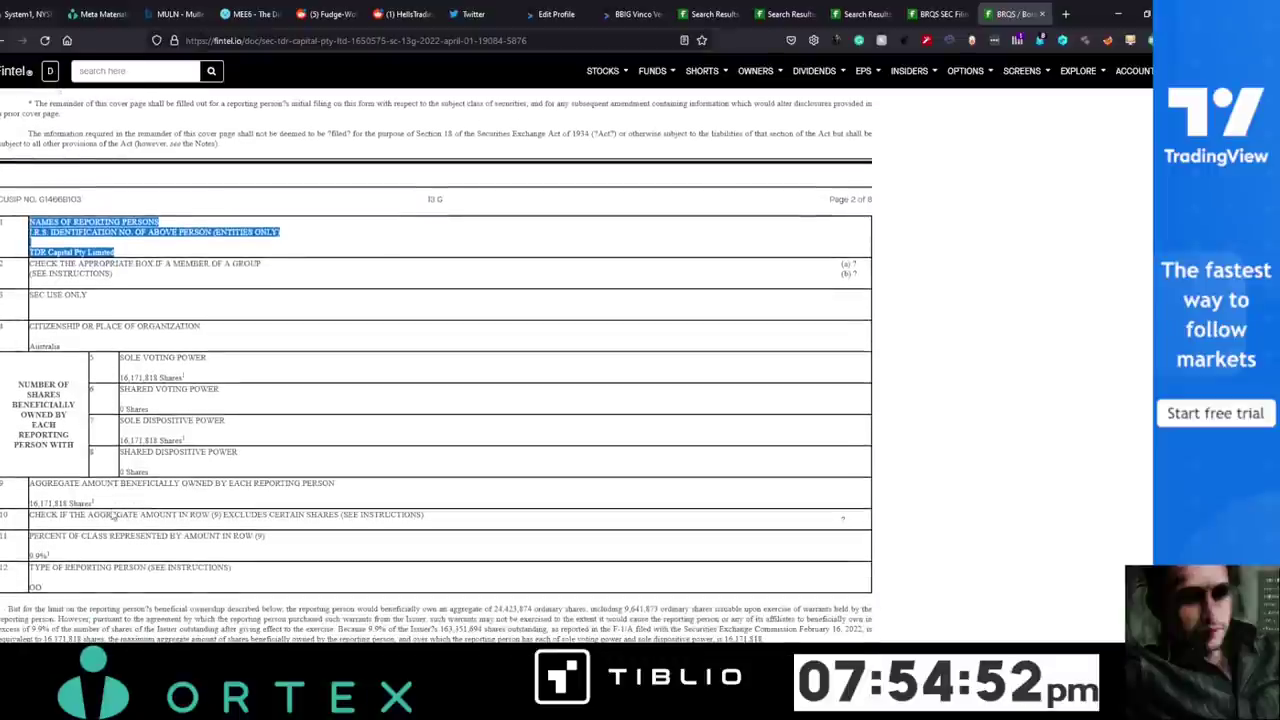
Review the second reporting person's name and share ownership entries on page 3 of the Borqs filing.
scroll(104, 533, down, 6)
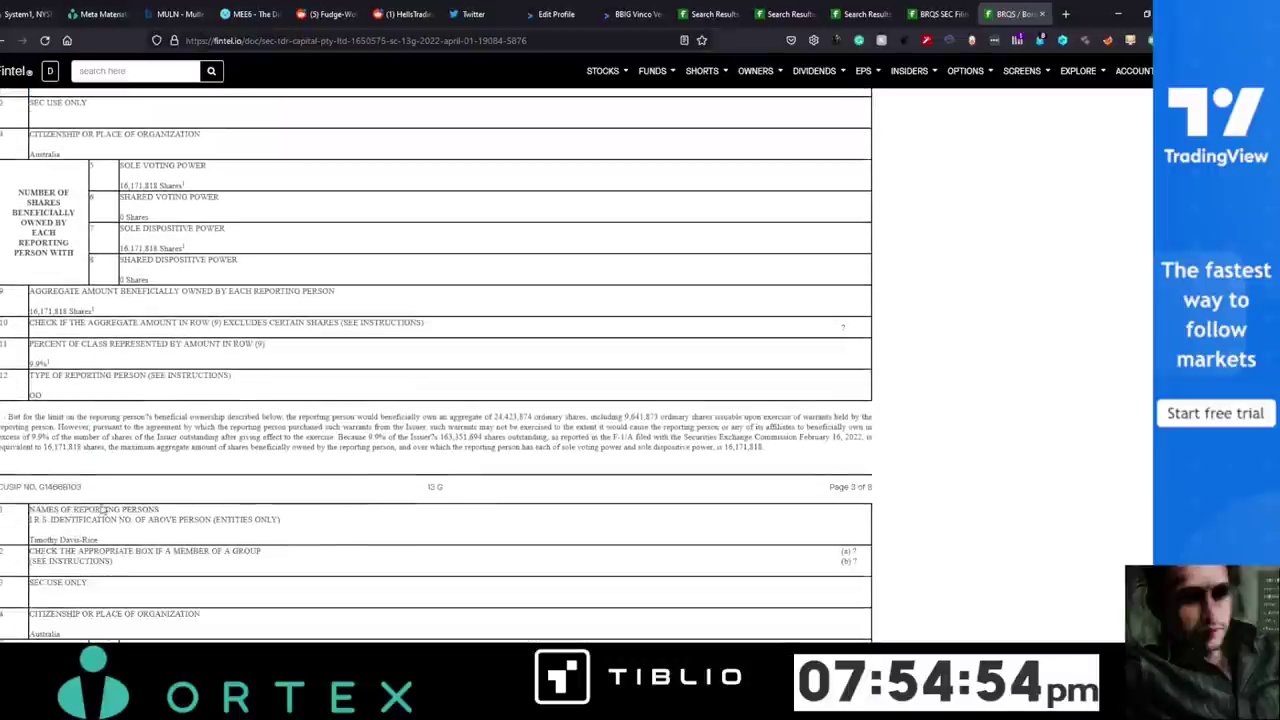
drag(99, 457, 28, 421)
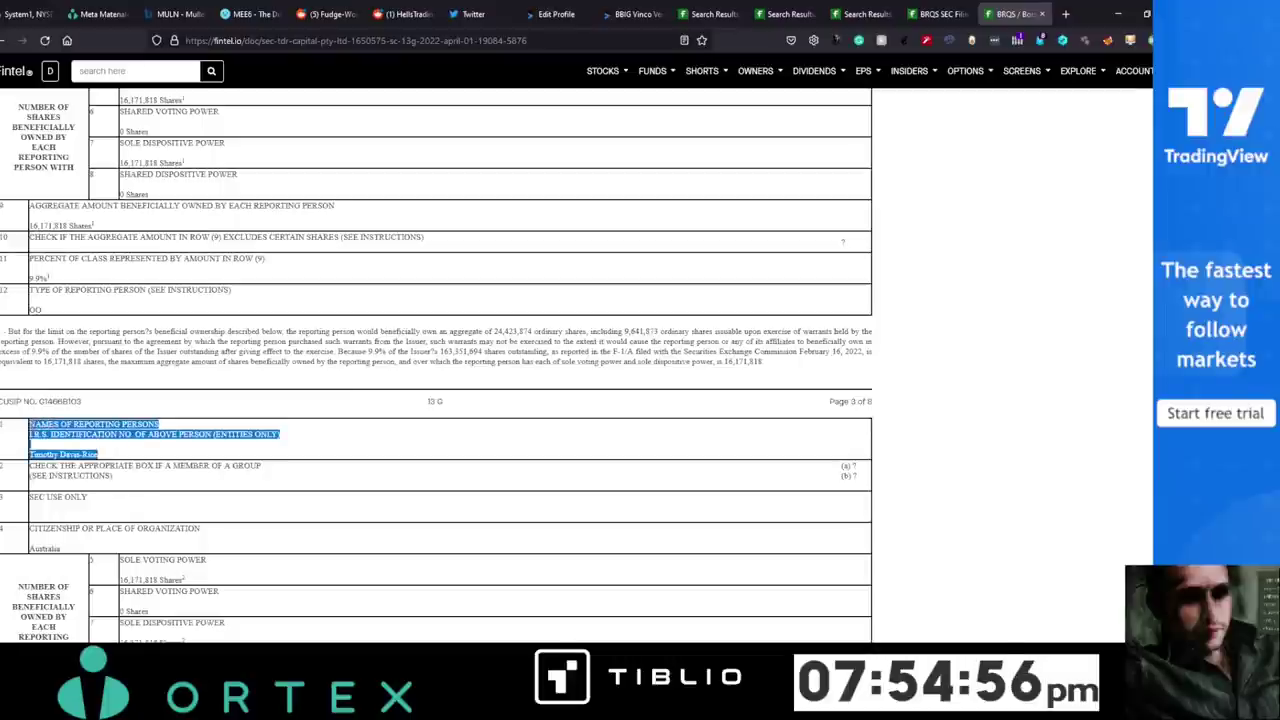
click(344, 479)
scroll(344, 479, down, 6)
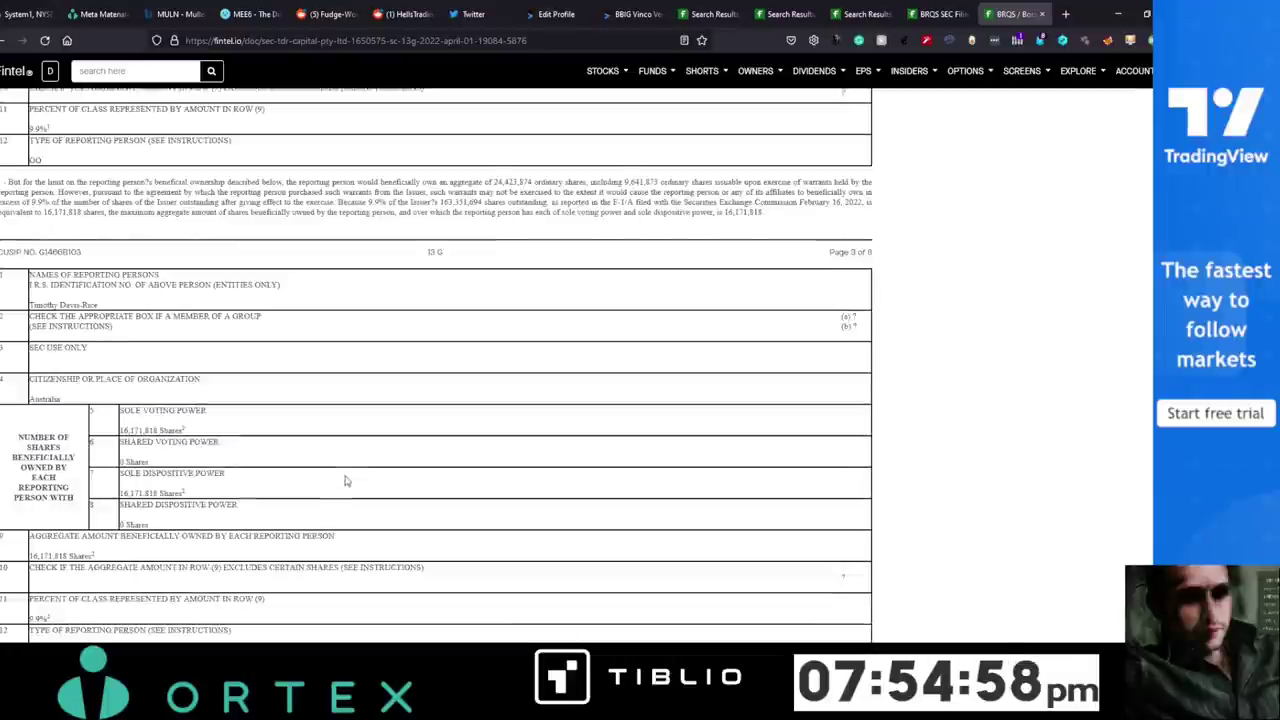
scroll(342, 479, down, 8)
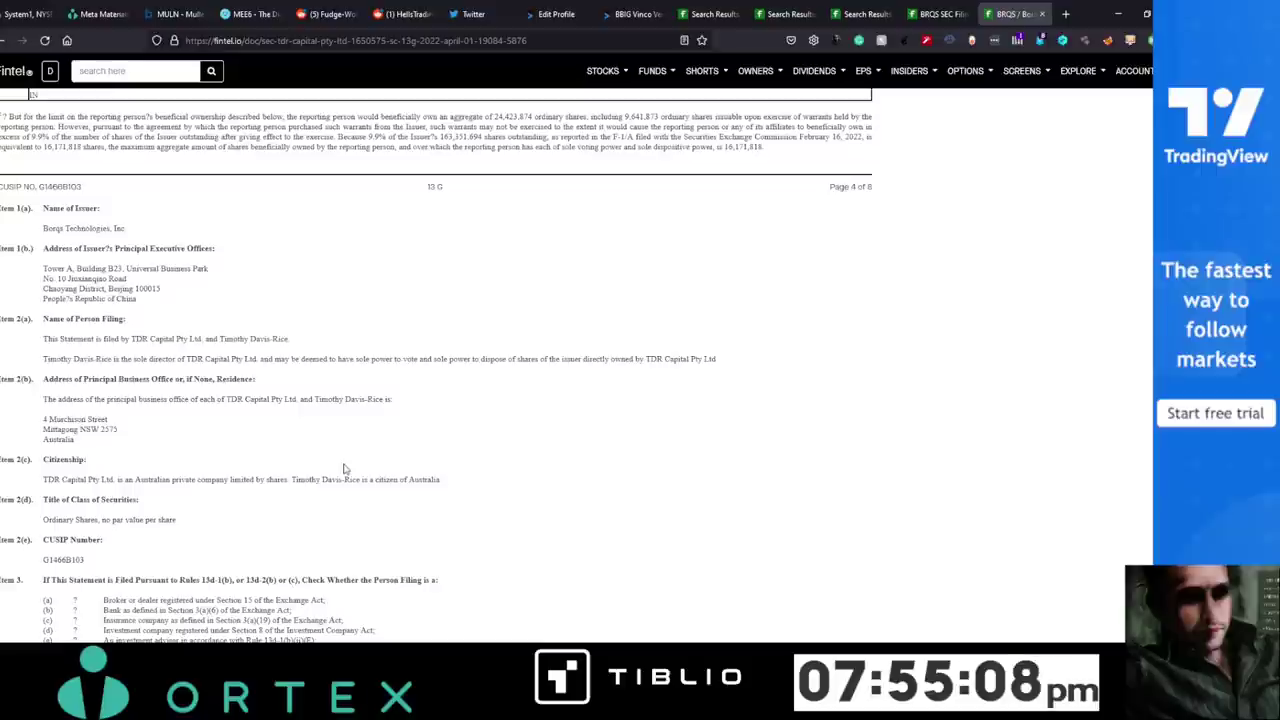
Read Items 2 to 4 of the filing on the issuer's securities and ownership, and return to the BRQS SEC filings list.
scroll(447, 568, down, 1)
scroll(447, 568, down, 3)
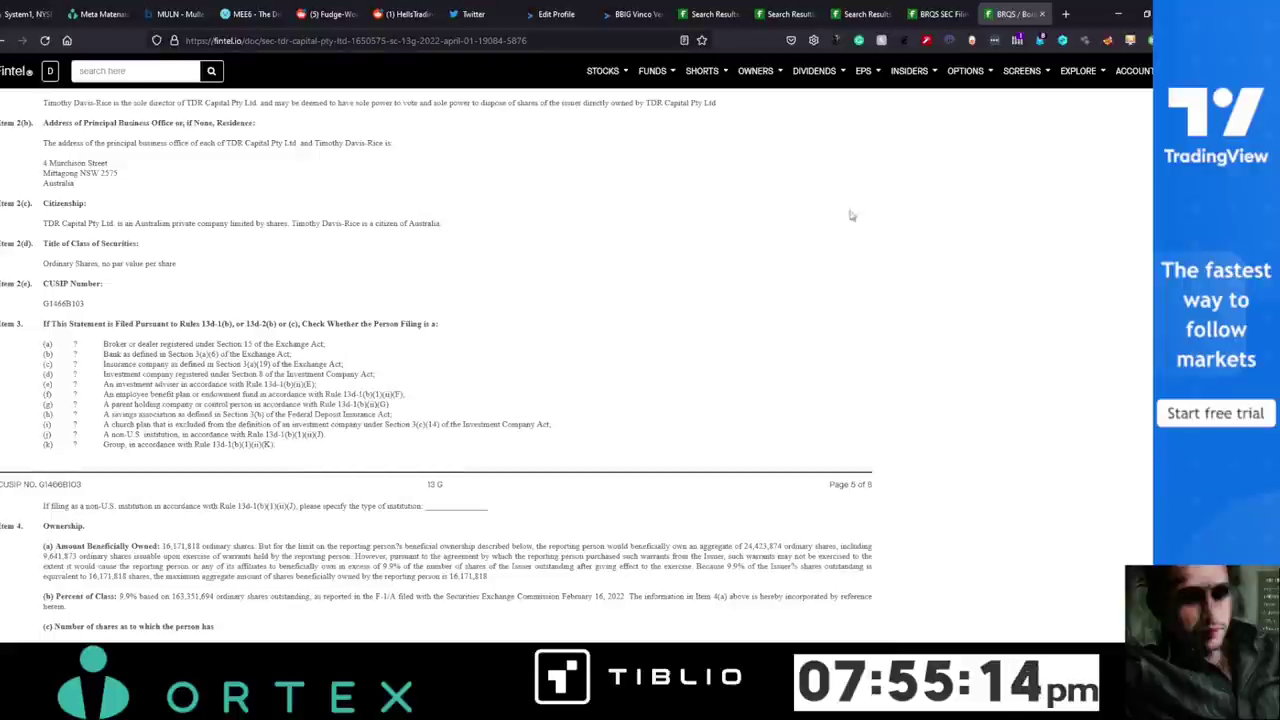
scroll(823, 101, up, 1)
click(933, 14)
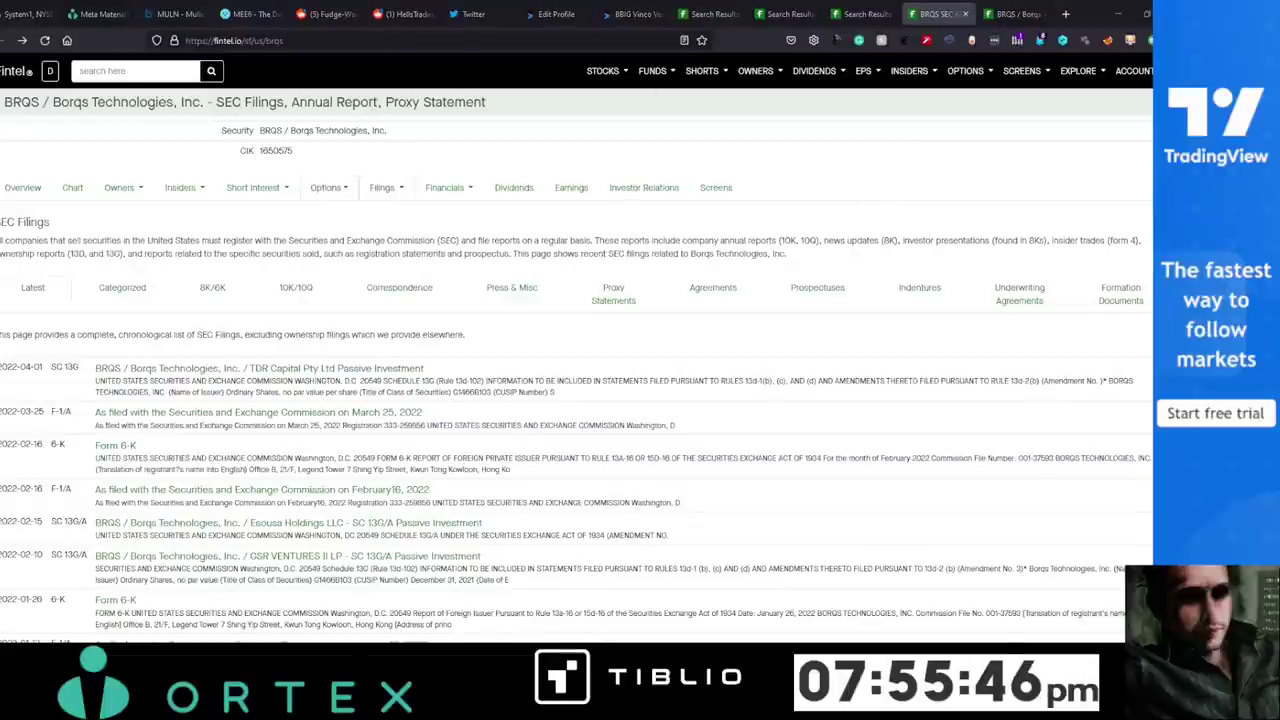
Switch to the ATER 2-hour chart in TradingView and examine price and OBV from the 2021 decline to April 2022.
key(alt+Tab)
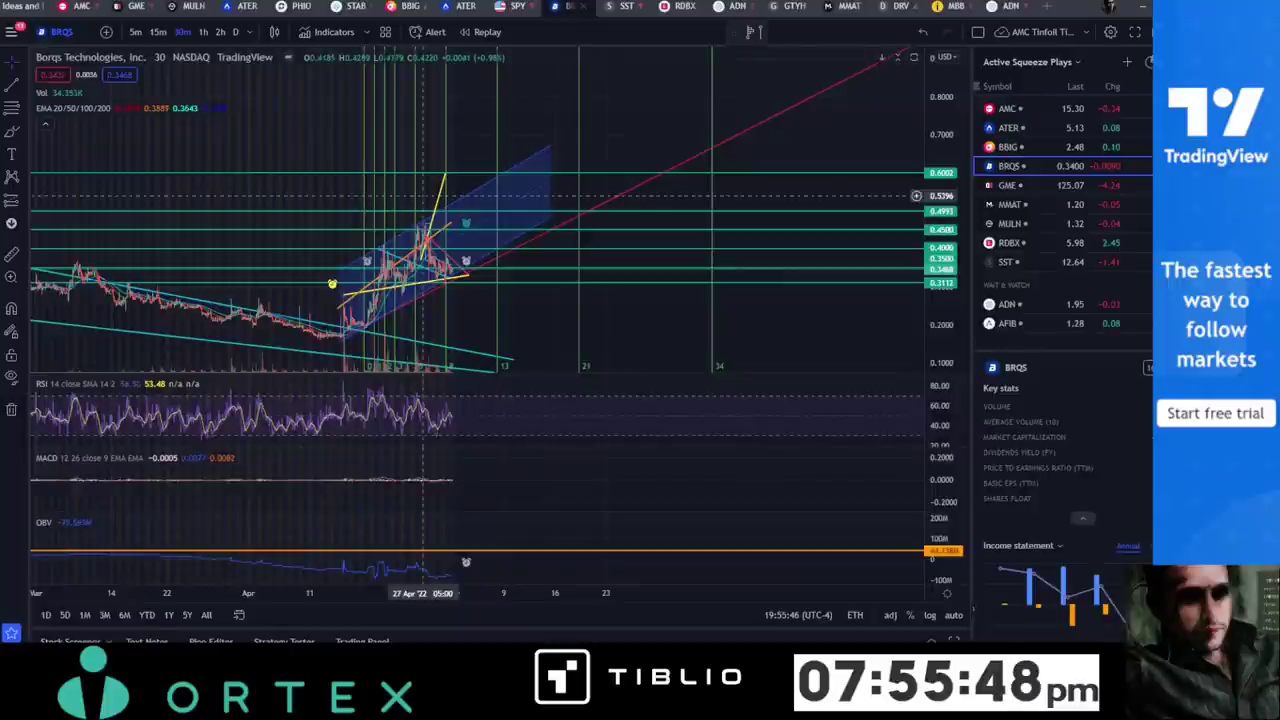
click(458, 6)
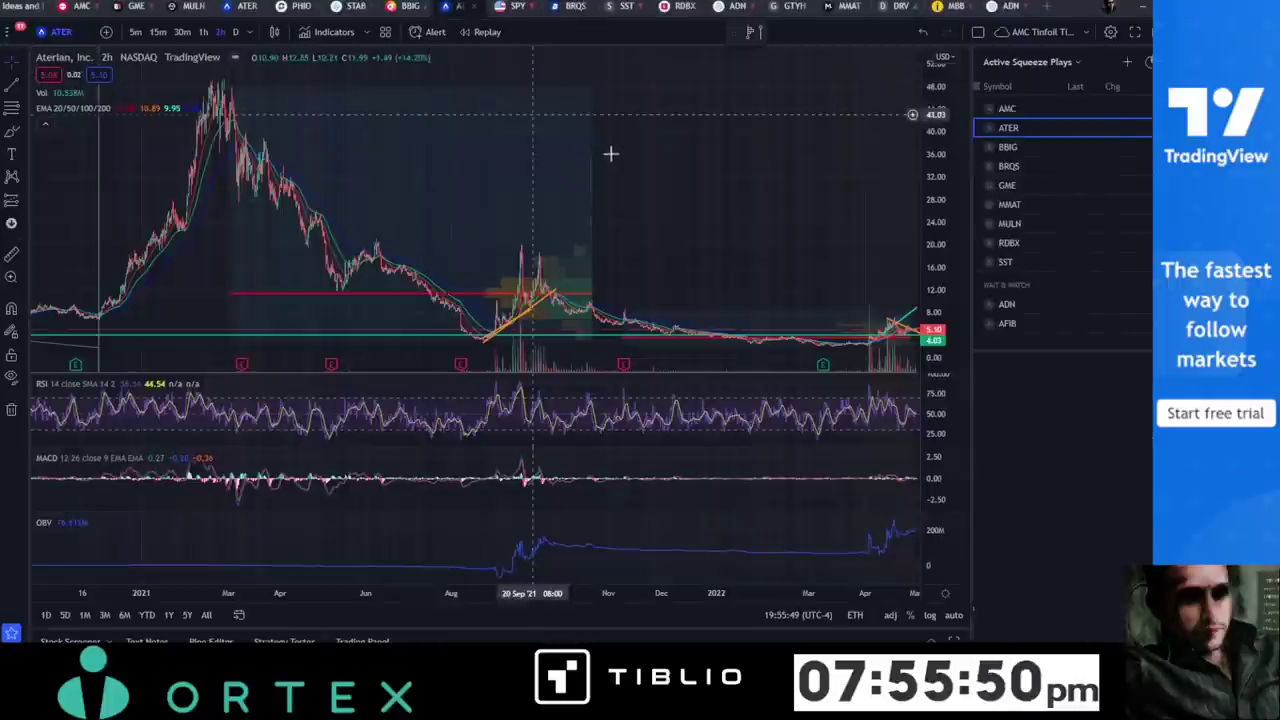
scroll(419, 143, up, 5)
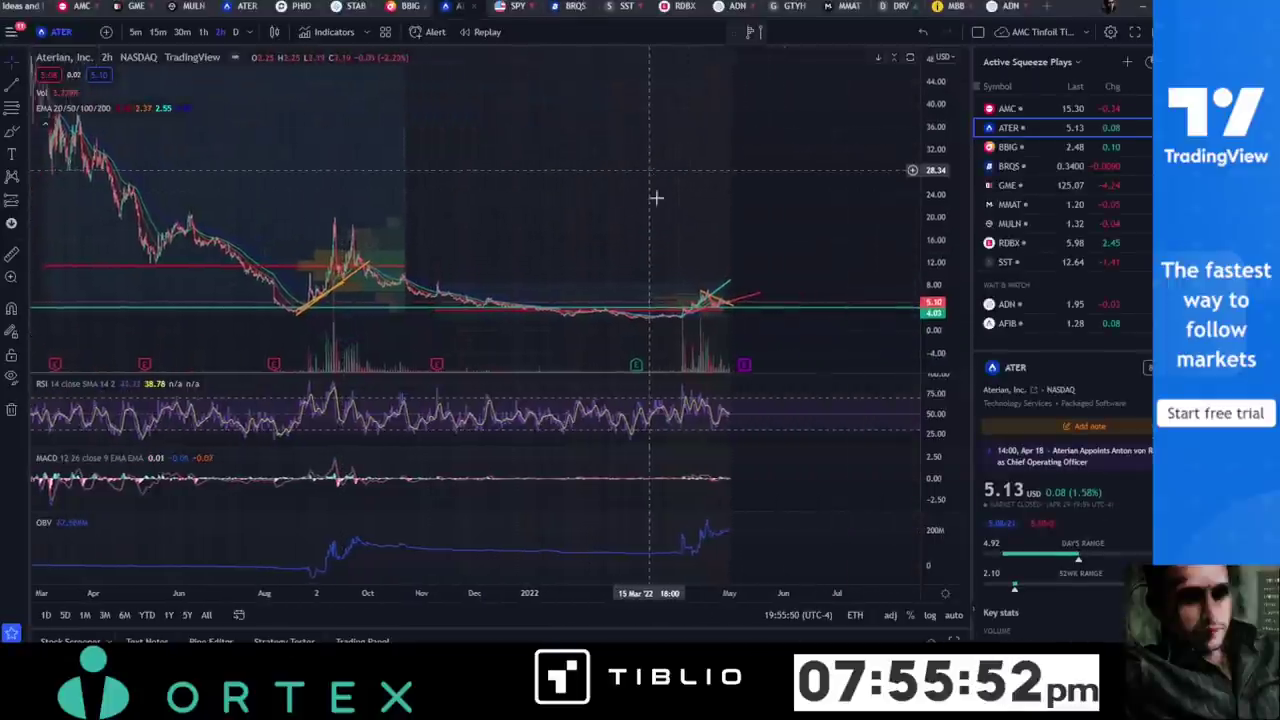
scroll(540, 206, down, 5)
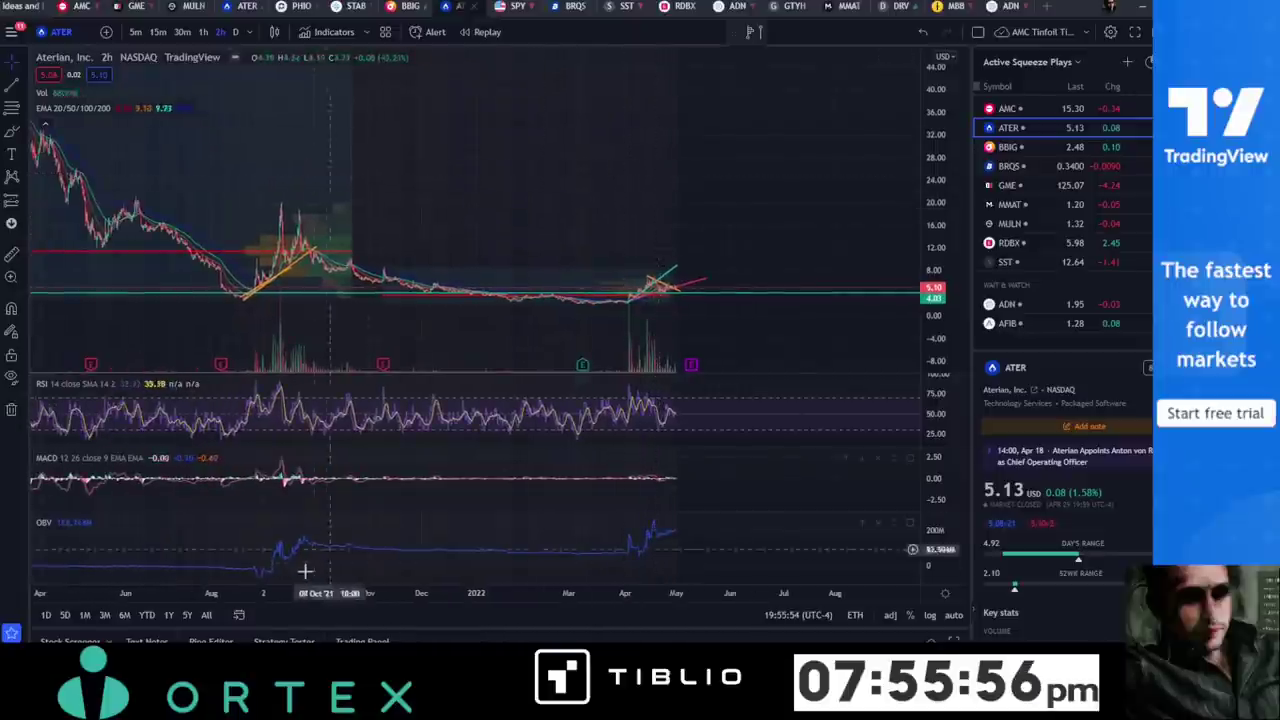
Turn on automatic scaling for the ATER price chart and reset the OBV pane's scale to fit its full range.
drag(334, 532, 955, 548)
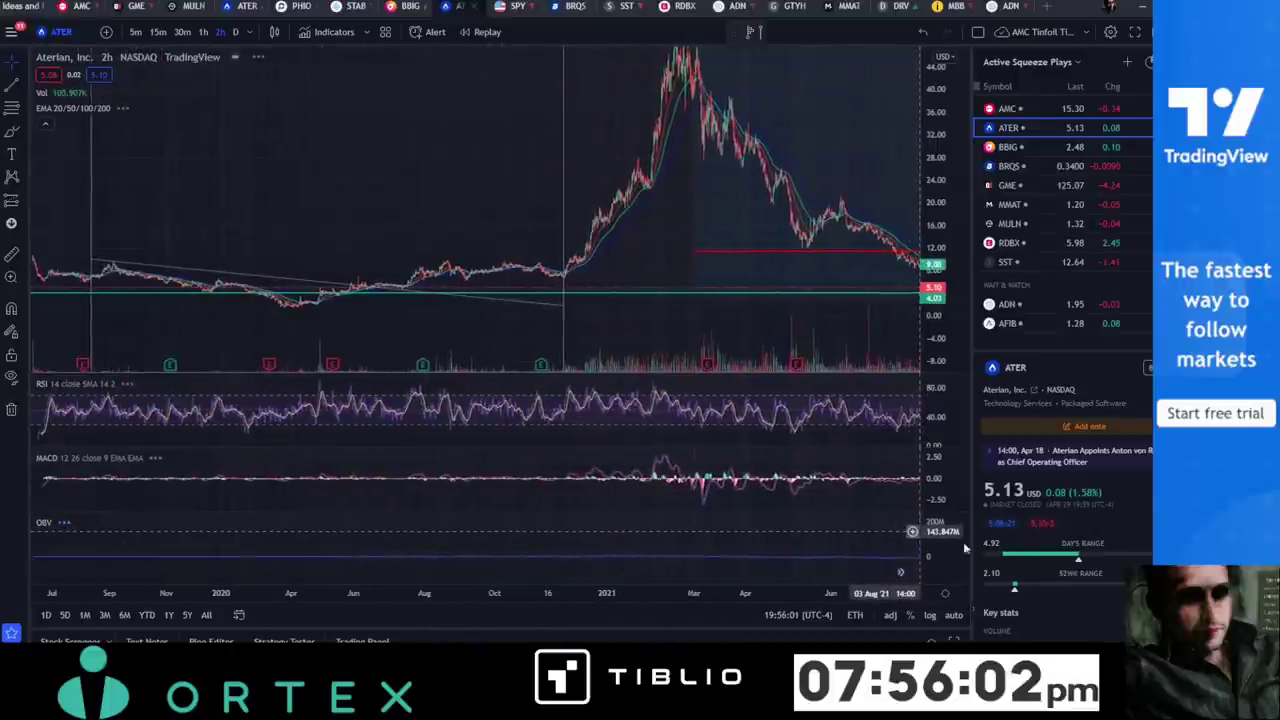
click(954, 615)
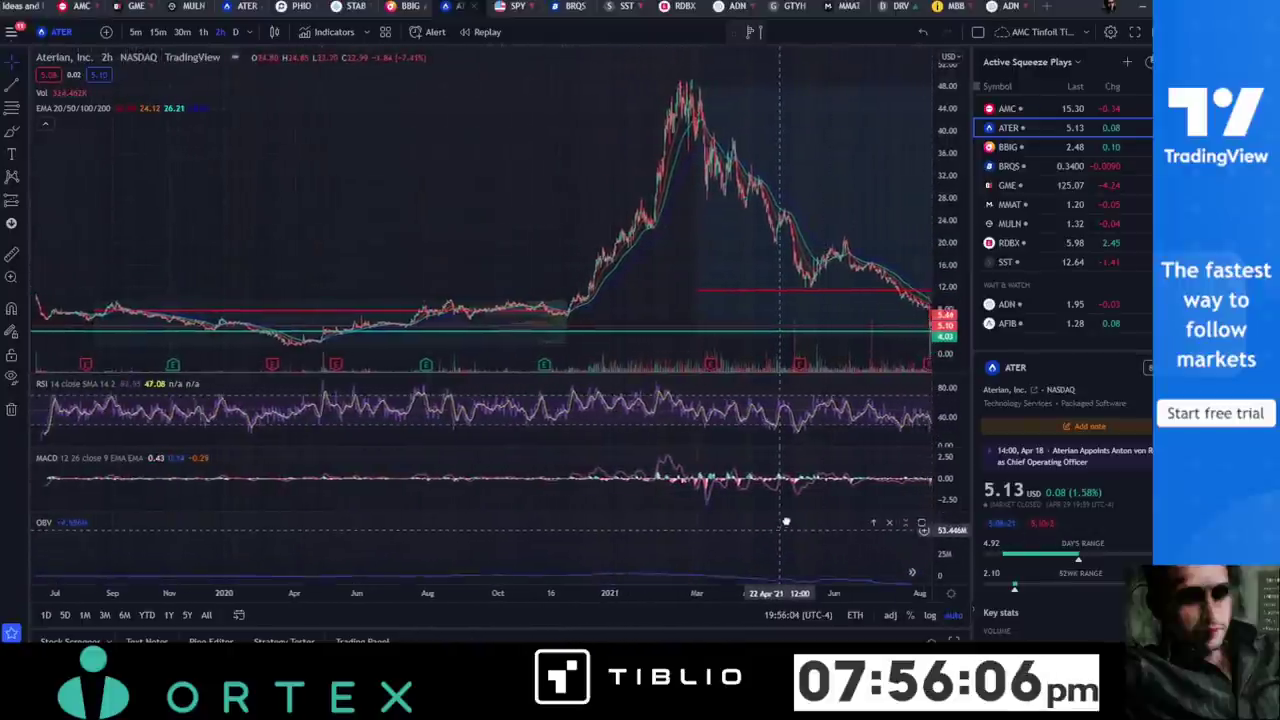
drag(837, 537, 500, 537)
drag(771, 177, 209, 129)
drag(577, 143, 420, 145)
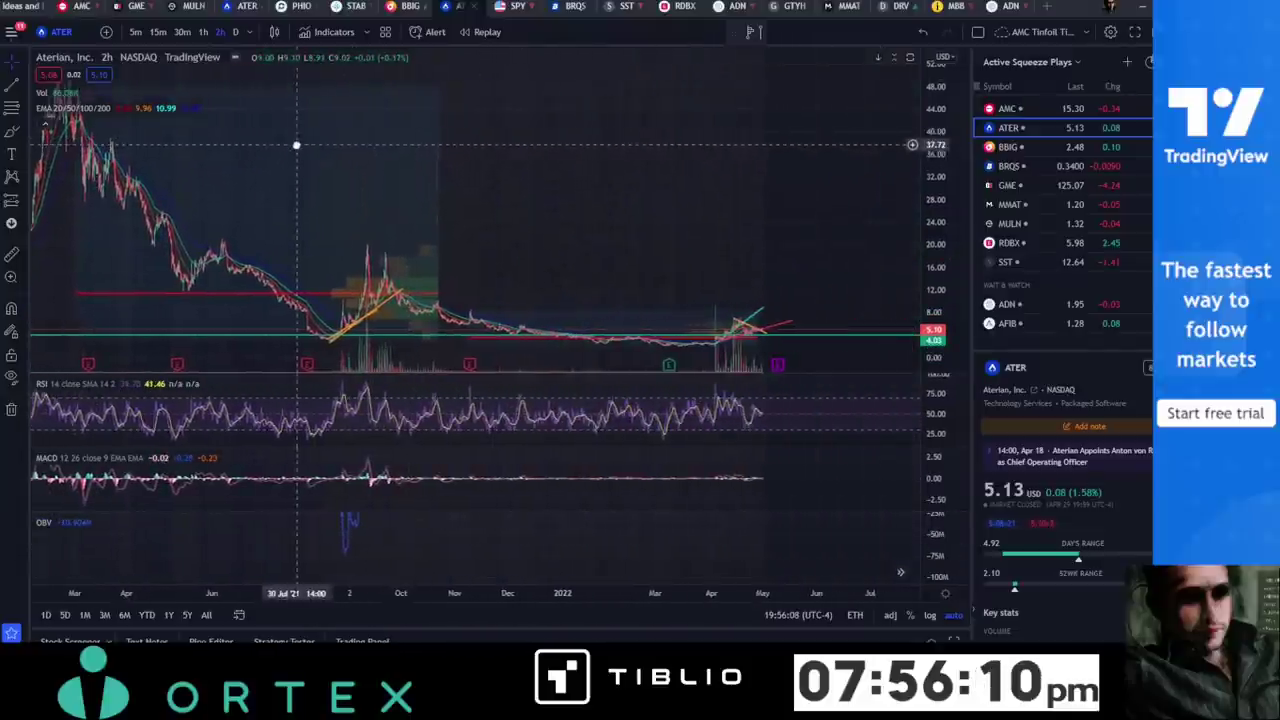
double_click(950, 535)
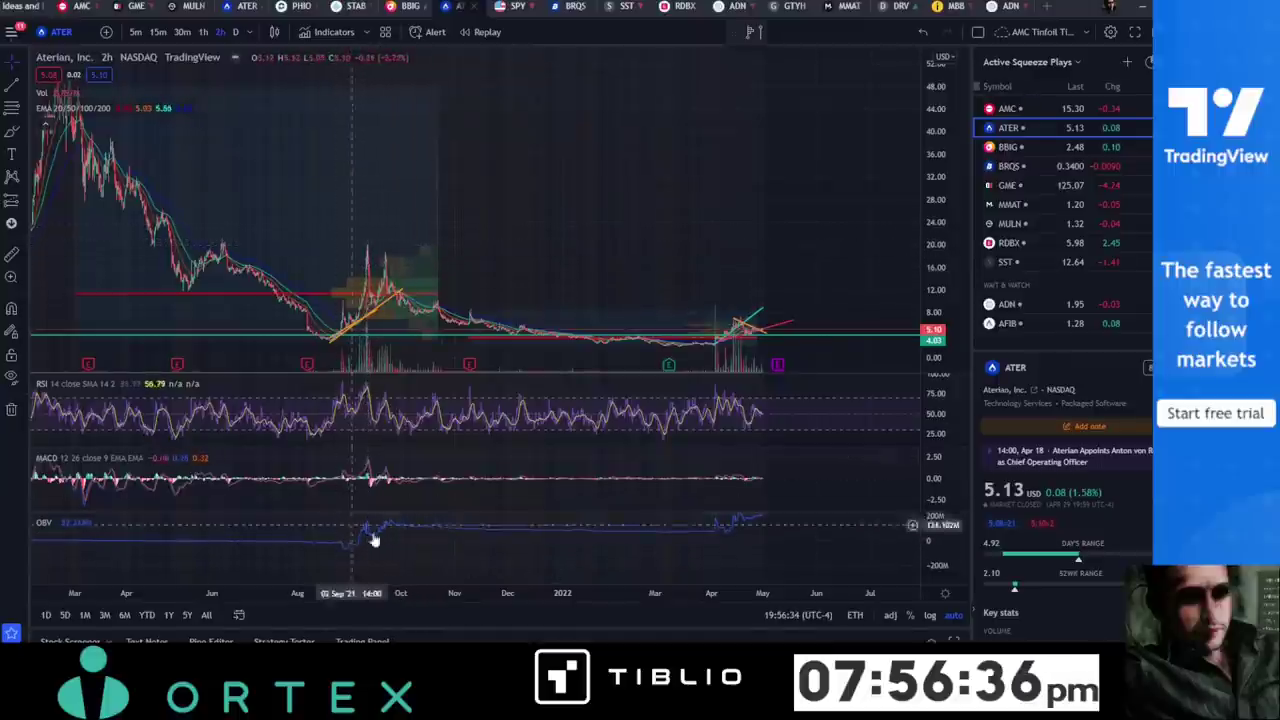
Compare ATER's OBV levels around the September 2021 run with those in April 2022.
drag(446, 500, 486, 497)
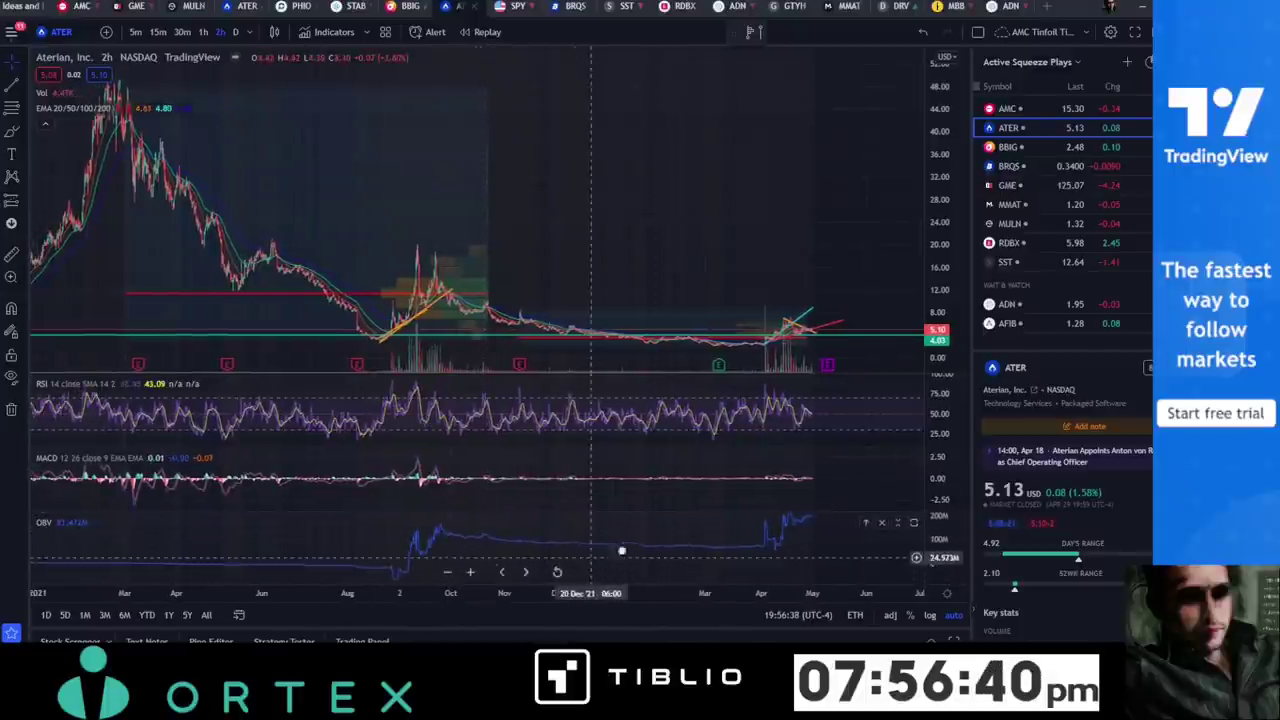
scroll(625, 550, up, 3)
drag(645, 545, 608, 560)
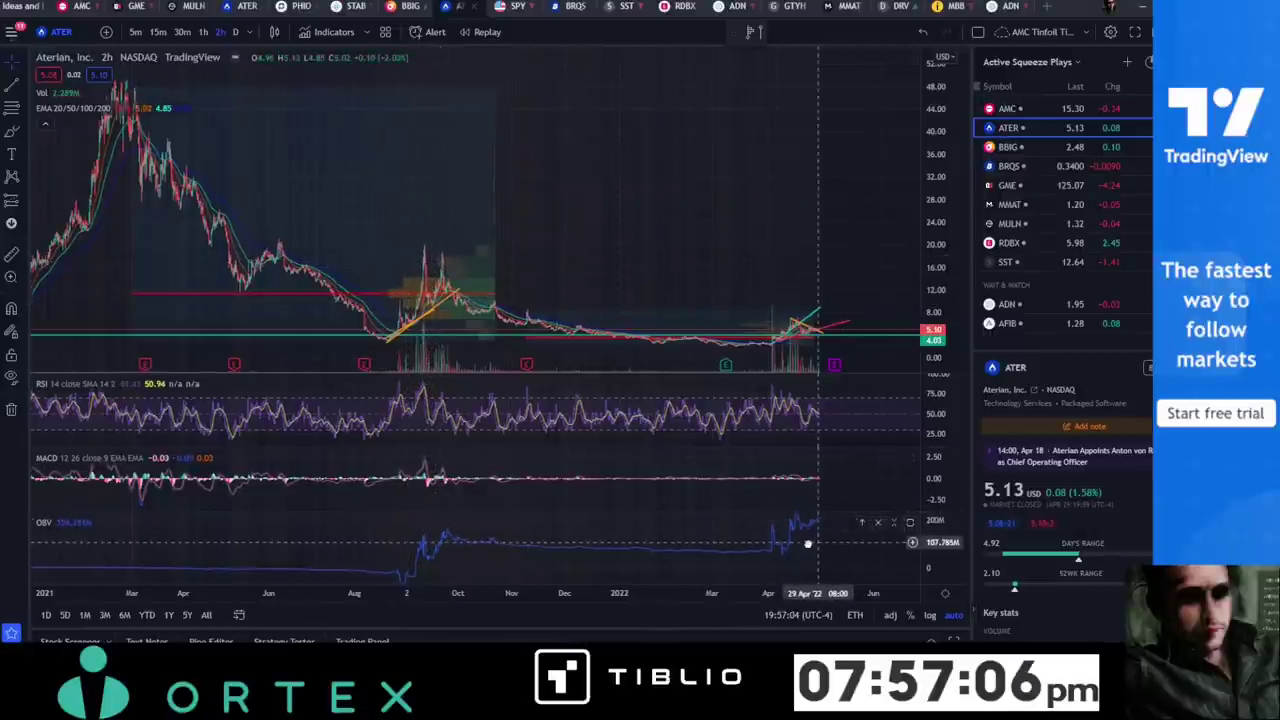
scroll(850, 540, right, 2)
scroll(880, 550, right, 3)
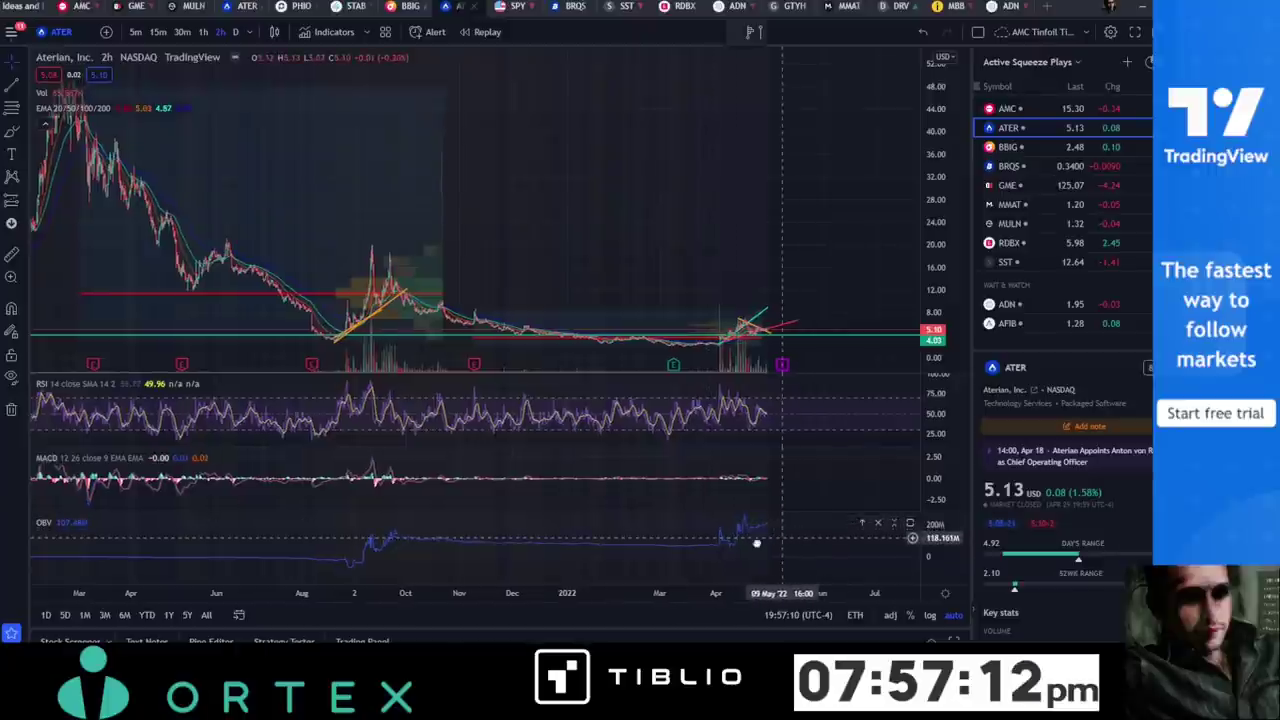
scroll(750, 541, right, 2)
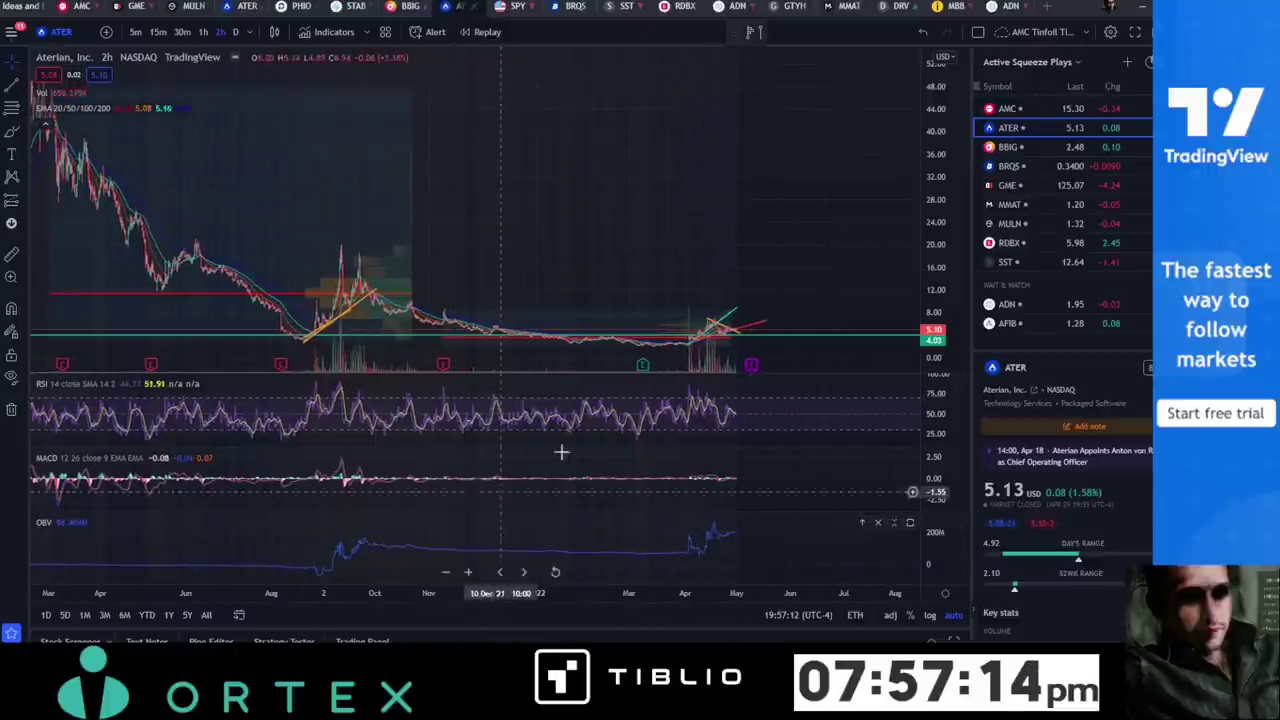
Measure ATER's late August 2021 surge with a temporary trend line from about 3.99 to 10.12, and remove the line.
drag(860, 260, 840, 40)
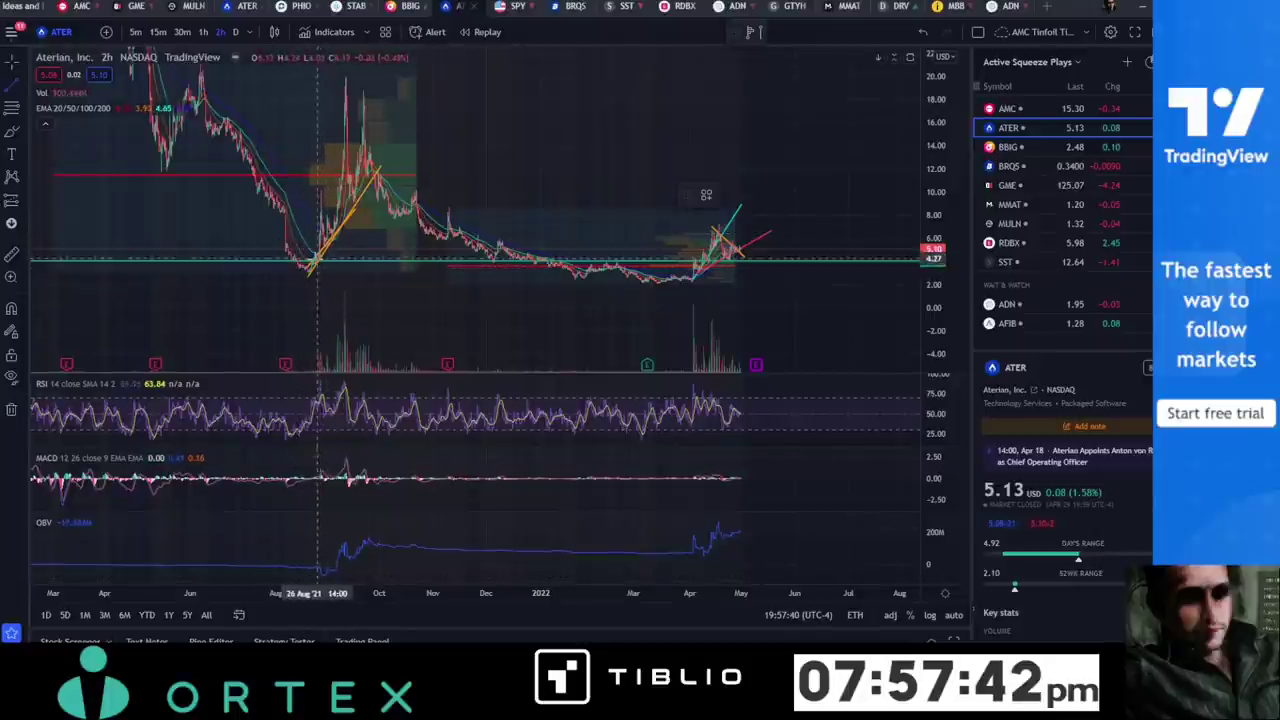
shift+click(317, 262)
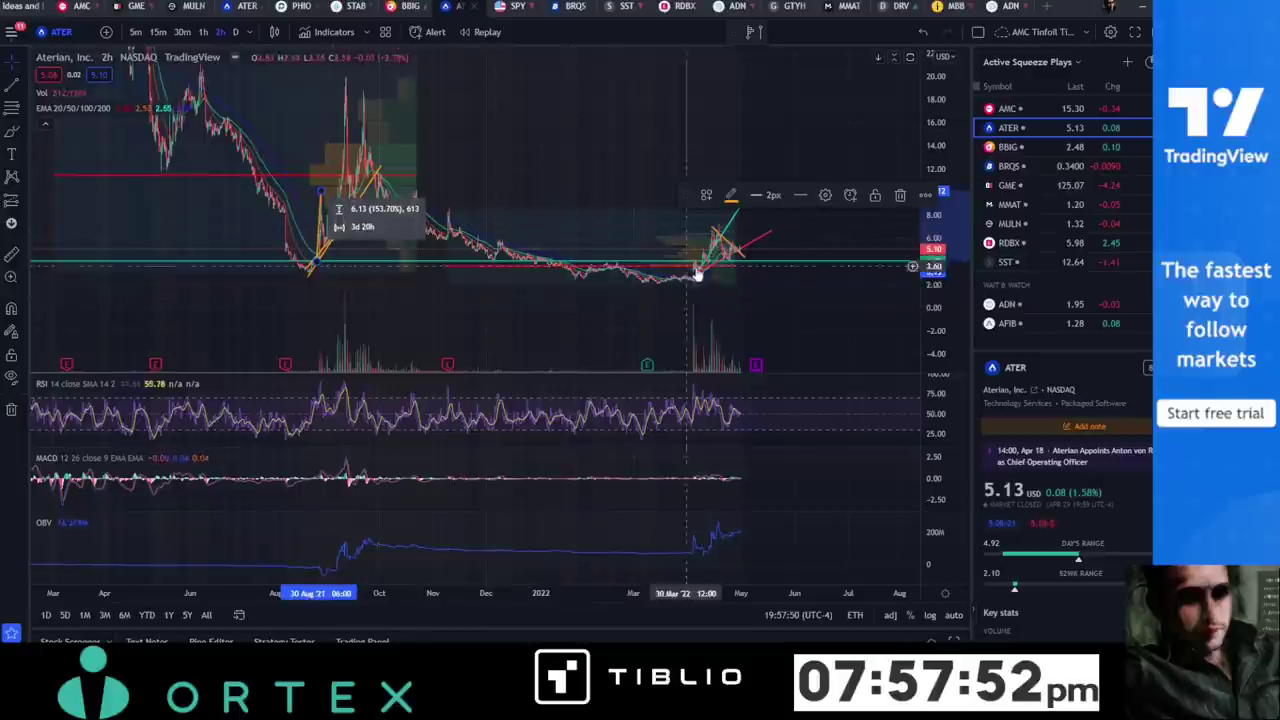
drag(683, 194, 683, 142)
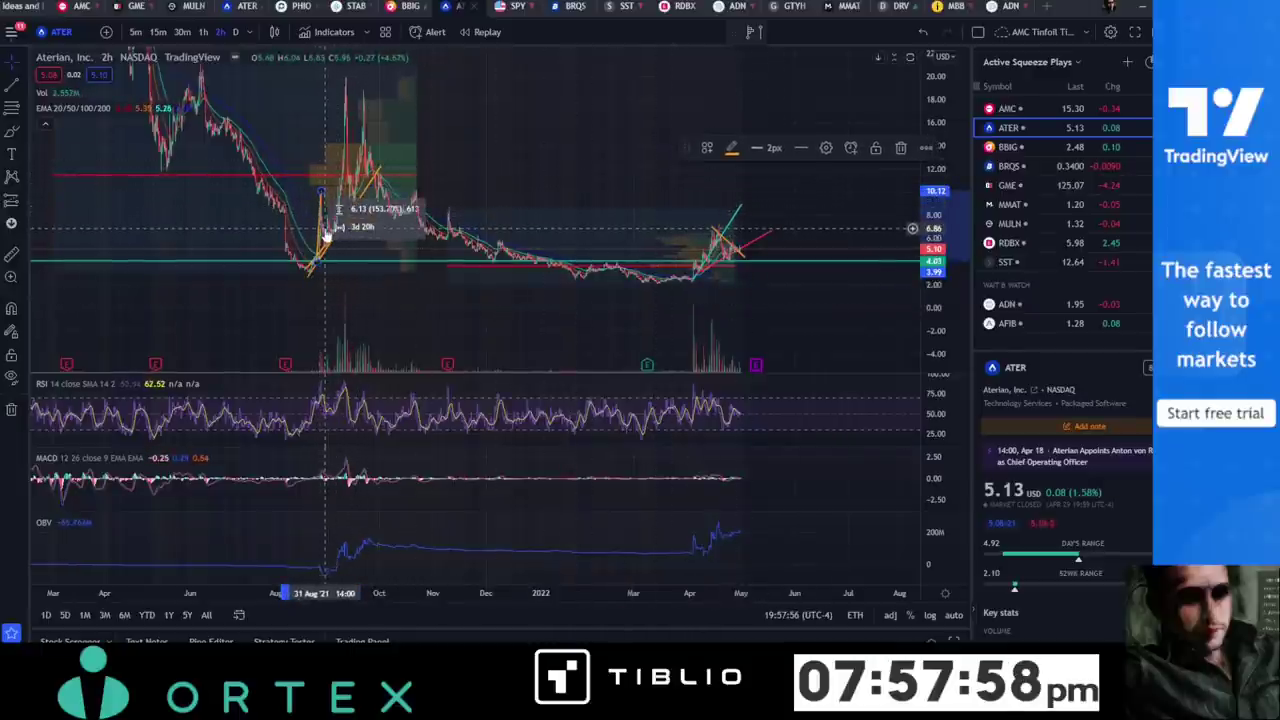
click(326, 233)
Measure ATER's April 2022 rise with a temporary trend line from about 2.28 to 7.09, and remove the line.
click(8, 88)
click(693, 280)
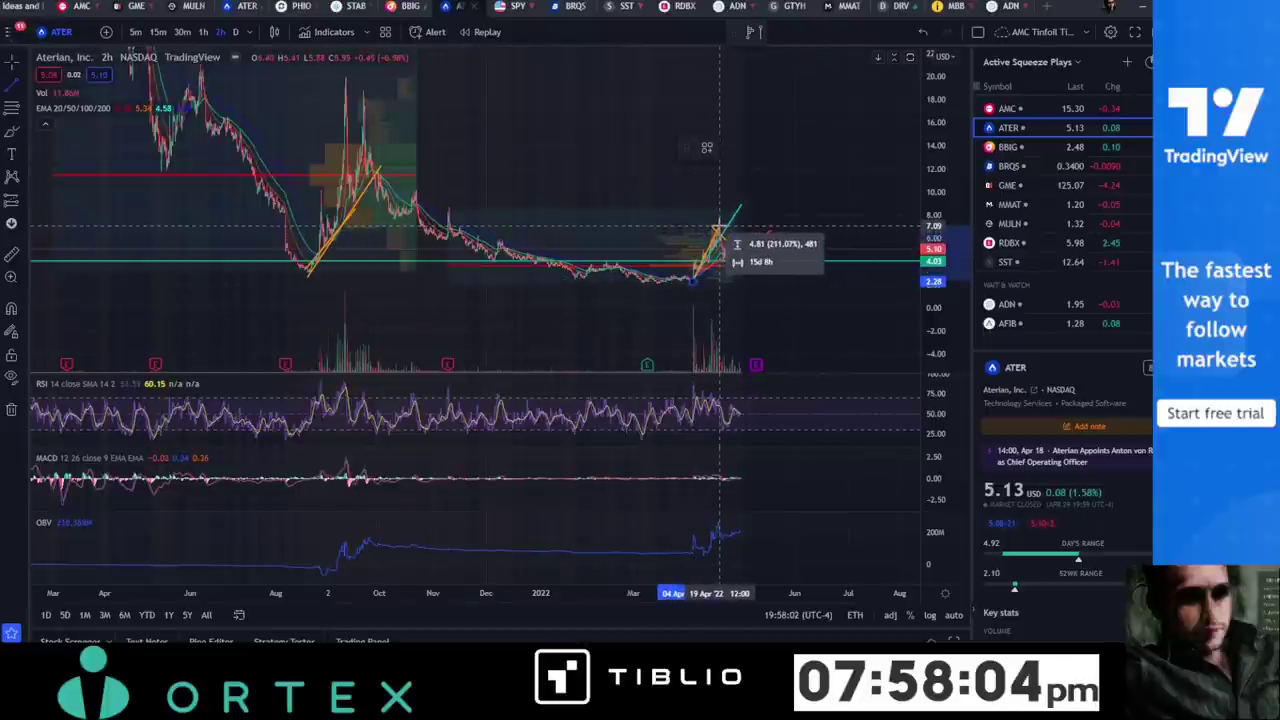
click(719, 226)
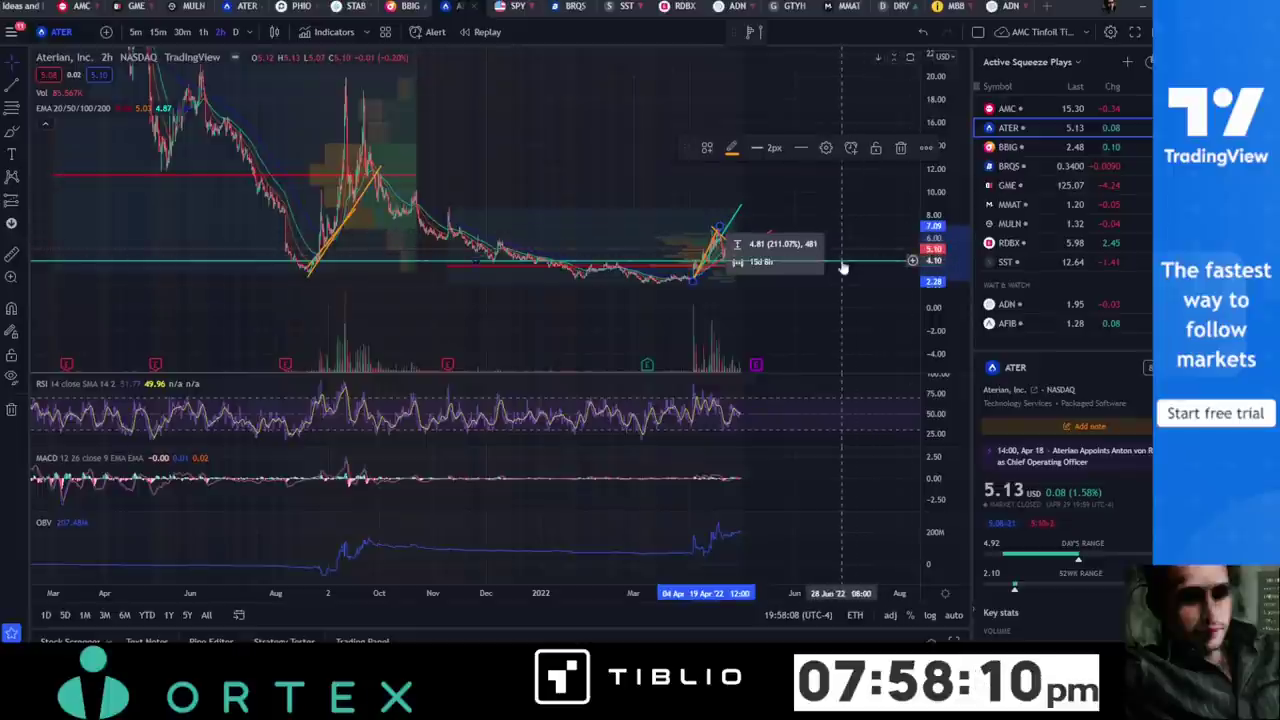
click(815, 302)
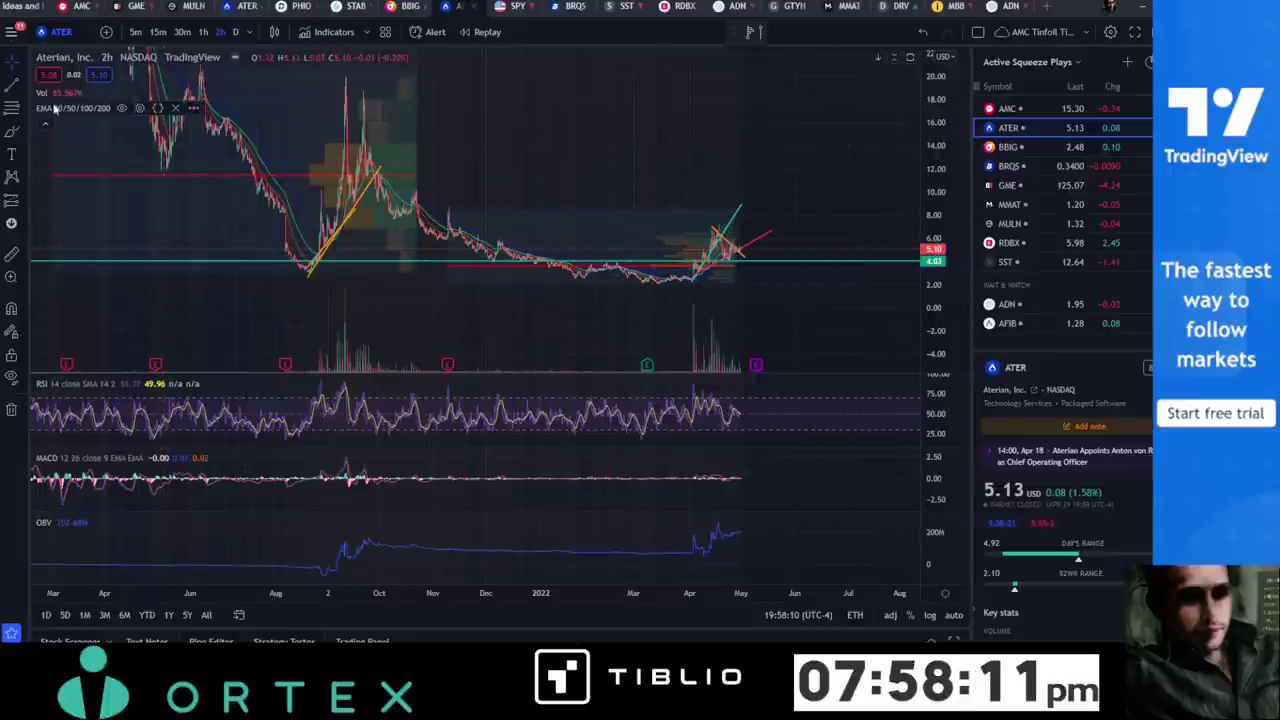
Measure the August 2021 rise from its low with a temporary line from about 3.16 to 10.07, and remove the line.
click(309, 269)
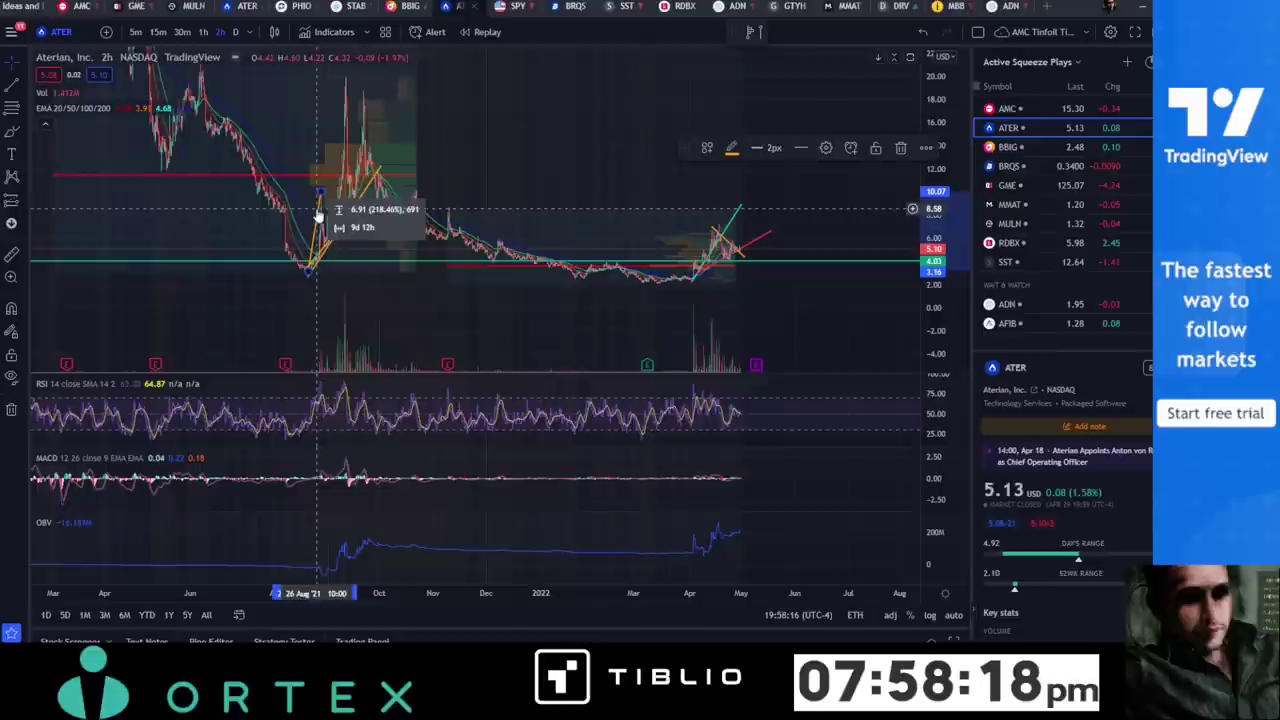
click(525, 281)
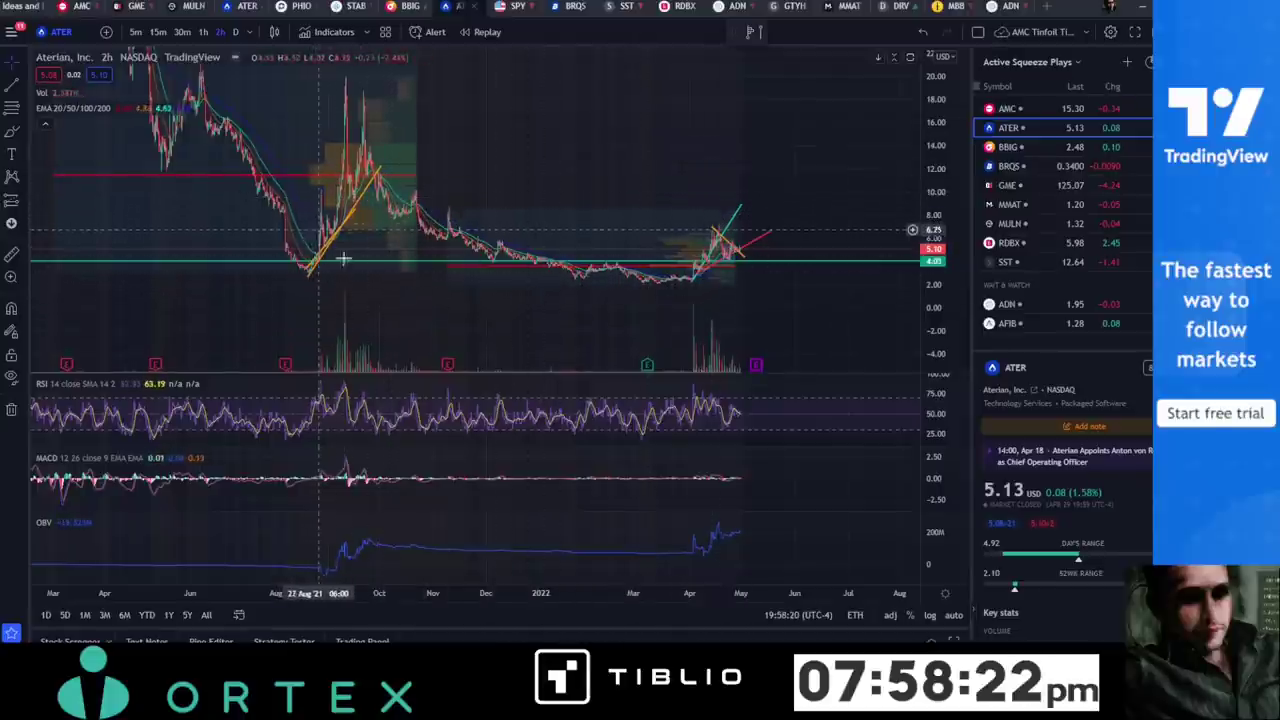
scroll(323, 249, up, 4)
drag(511, 315, 348, 306)
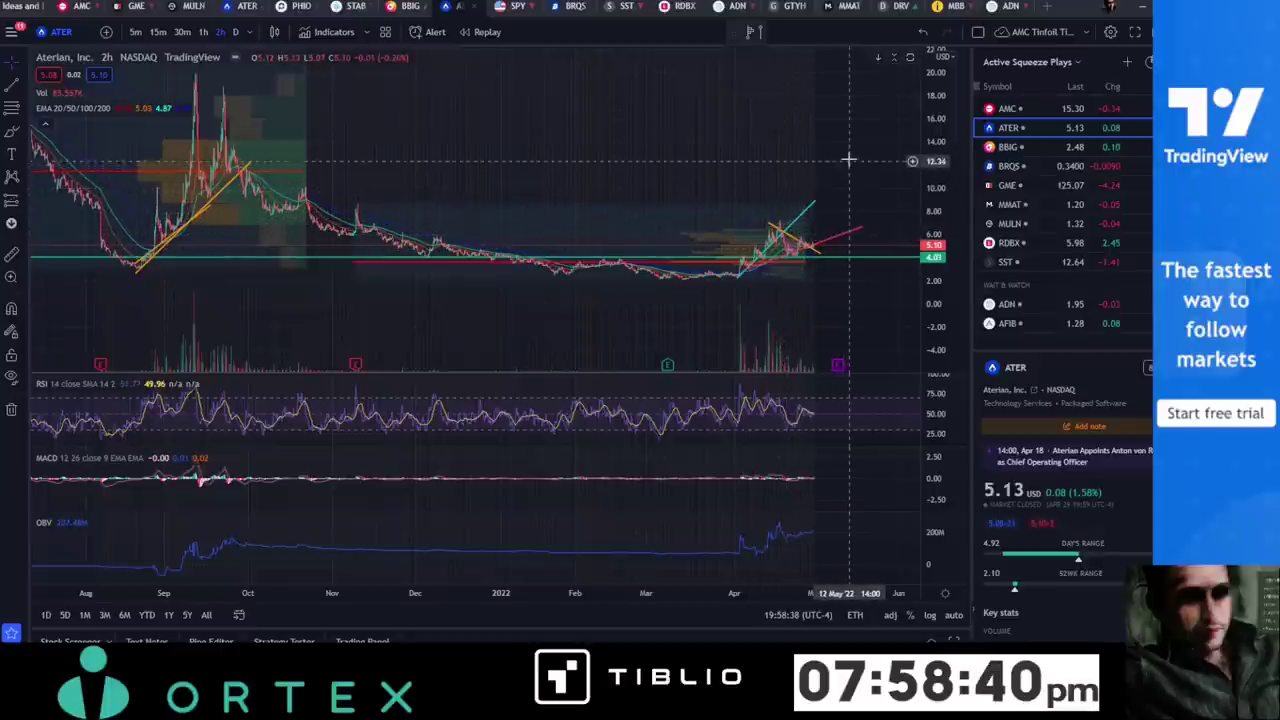
Switch to the browser and compare ATER's put and call open-interest heatmaps by strike and expiration.
drag(846, 200, 606, 297)
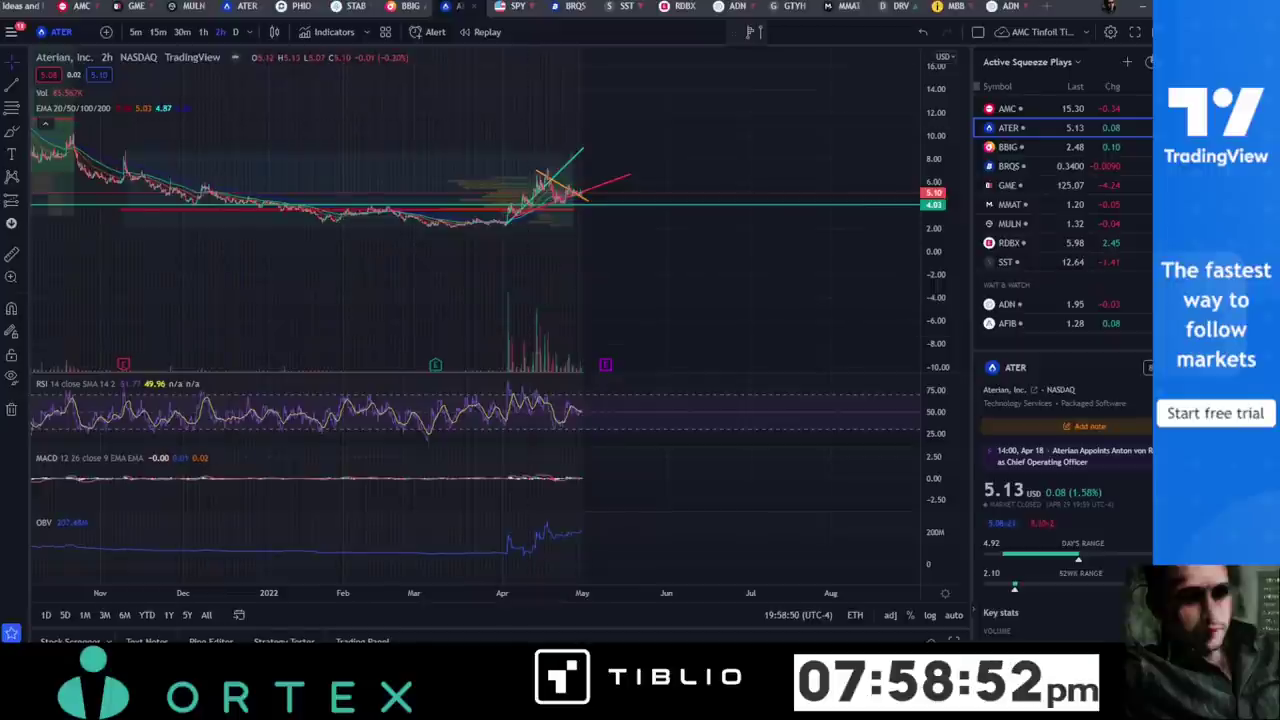
key(alt+Tab)
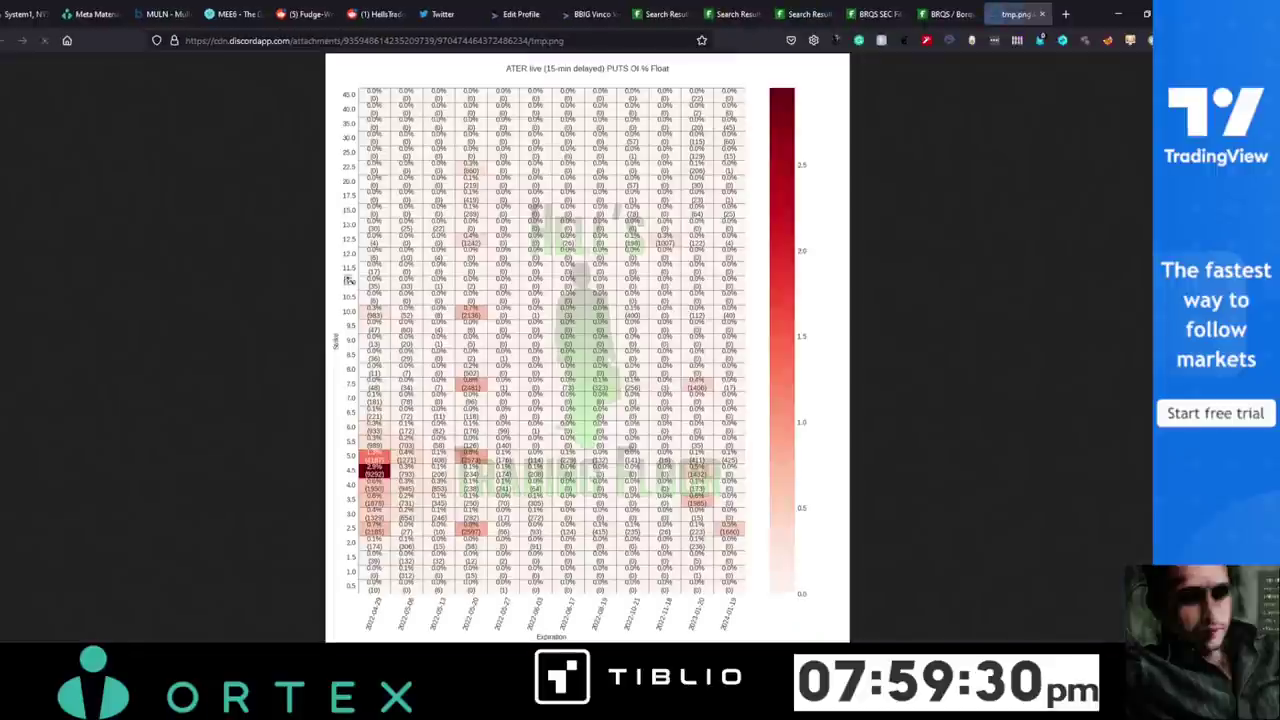
click(376, 495)
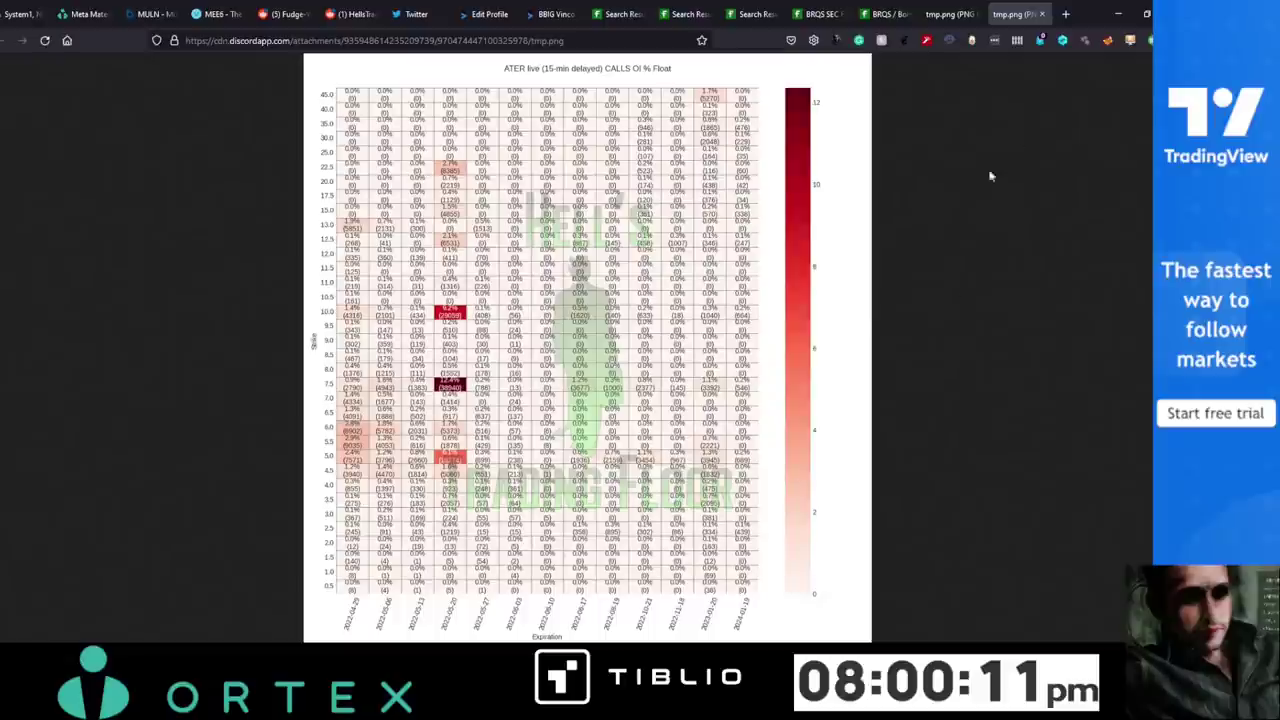
click(966, 18)
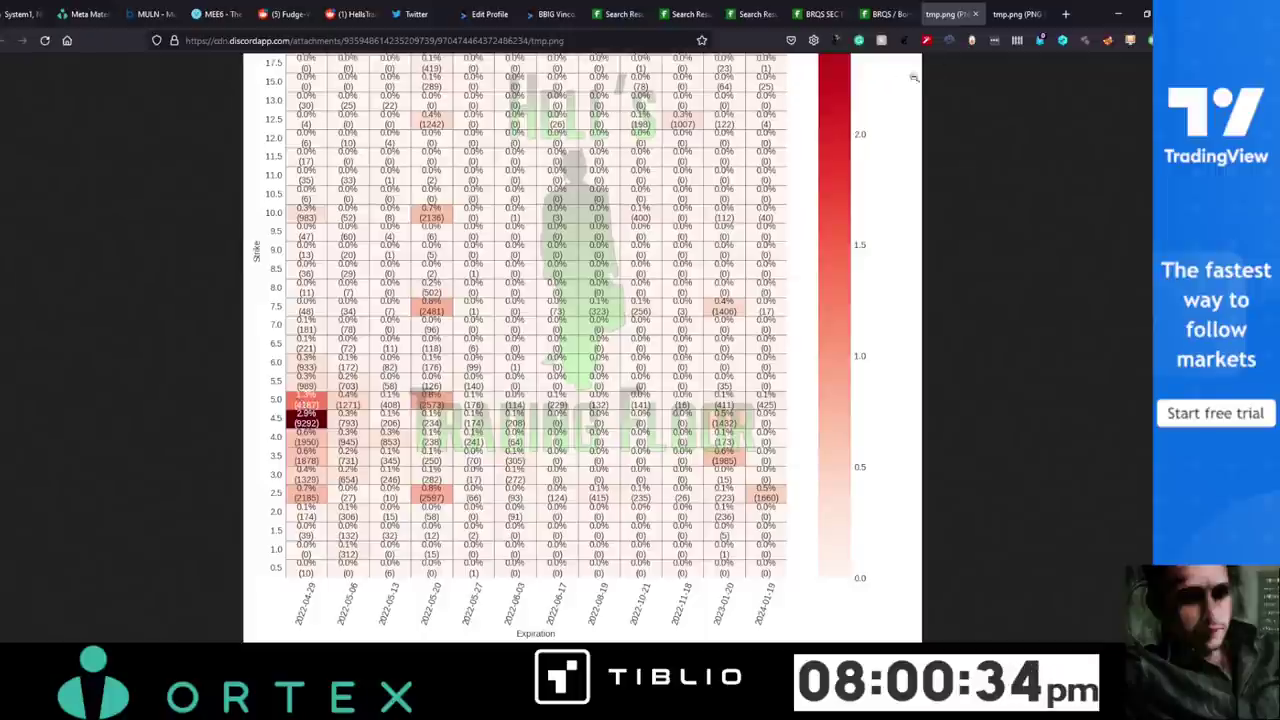
click(1008, 14)
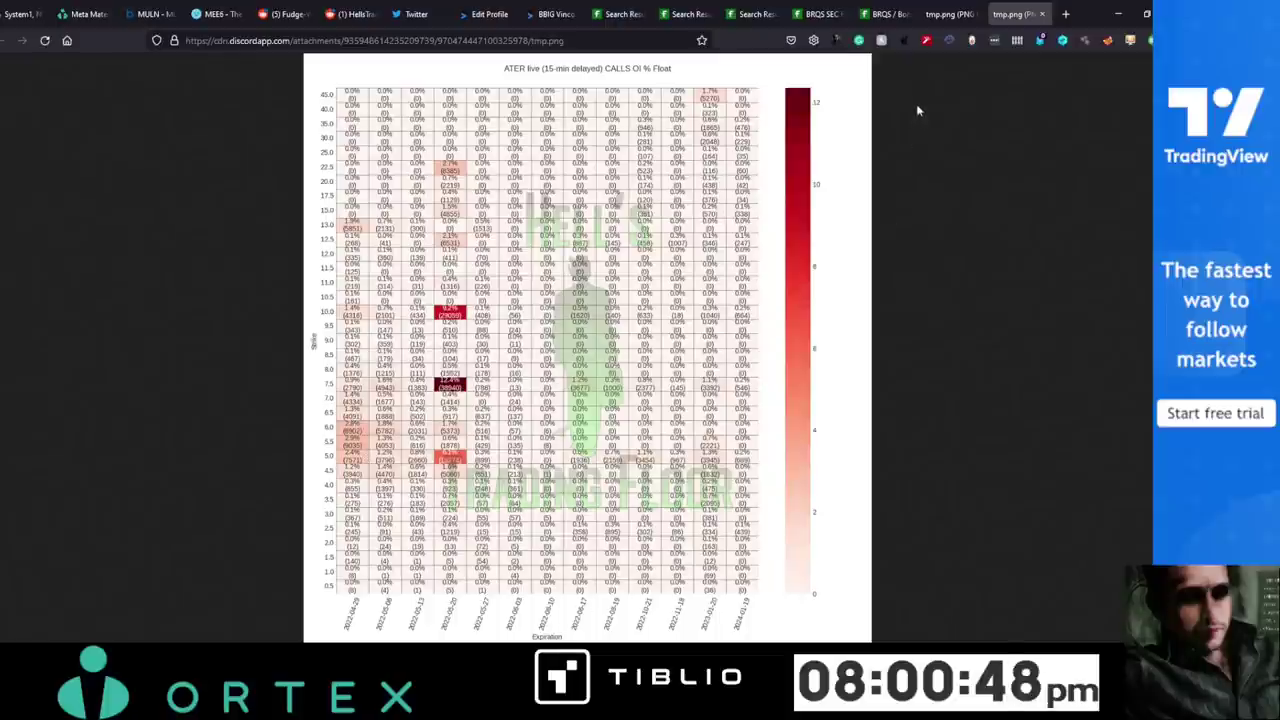
Look up ATER in ORTEX, and recheck its call and put open-interest heatmaps.
click(18, 14)
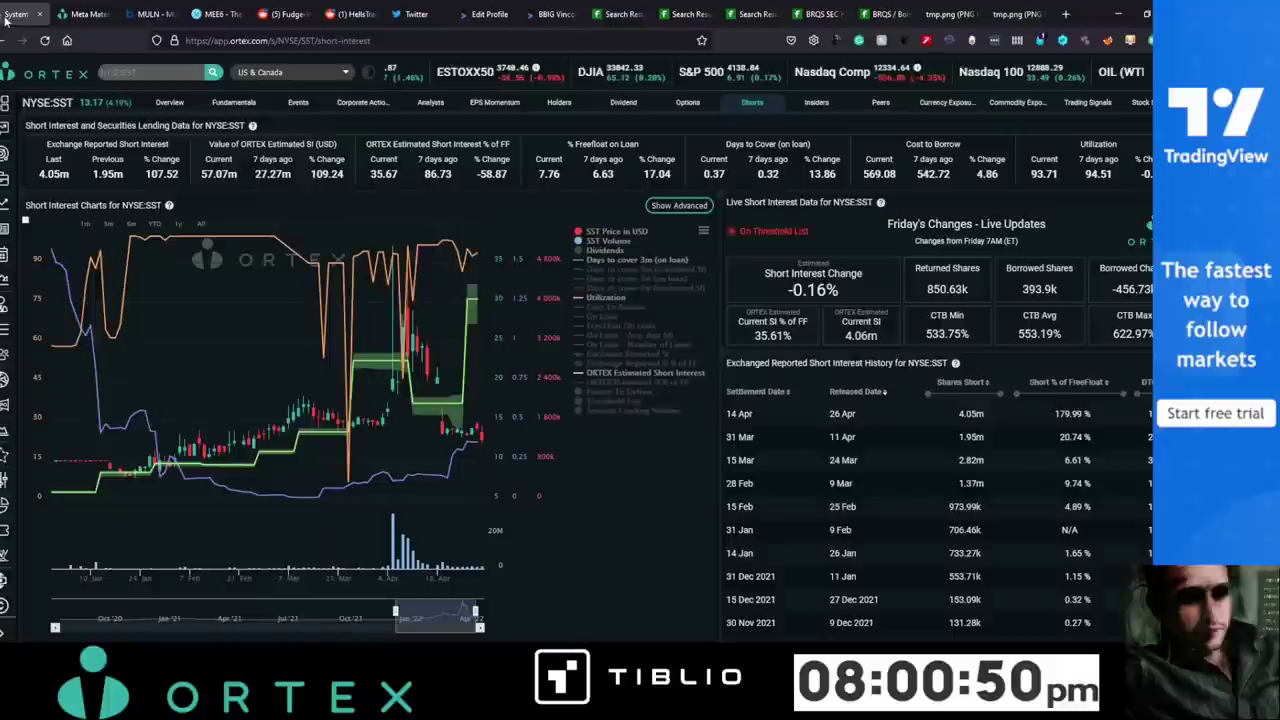
click(125, 74)
text(atel)
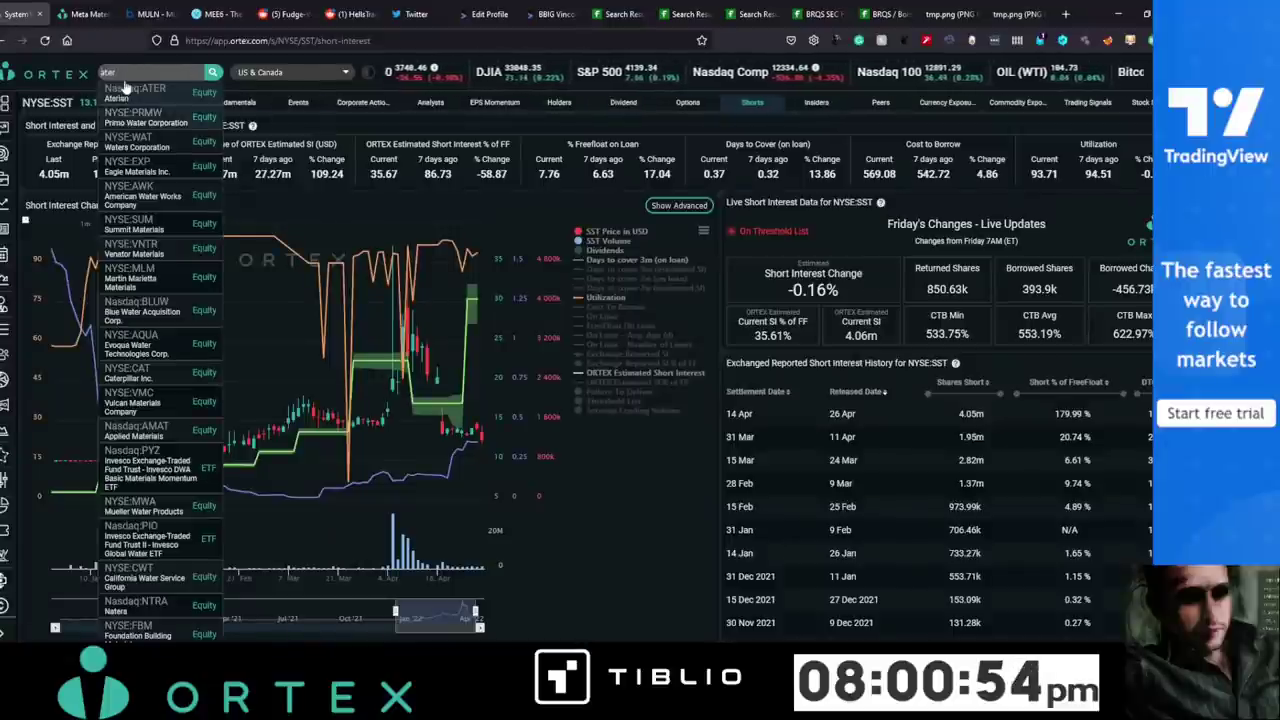
key(Return)
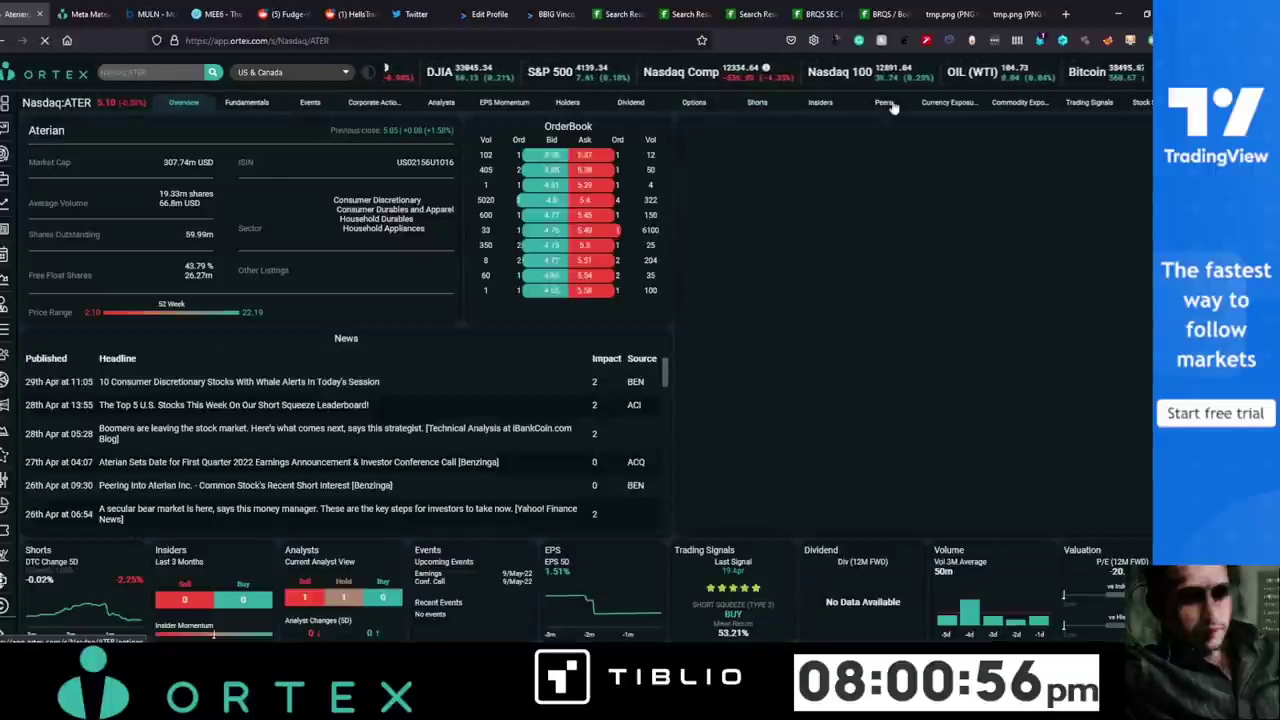
click(1015, 14)
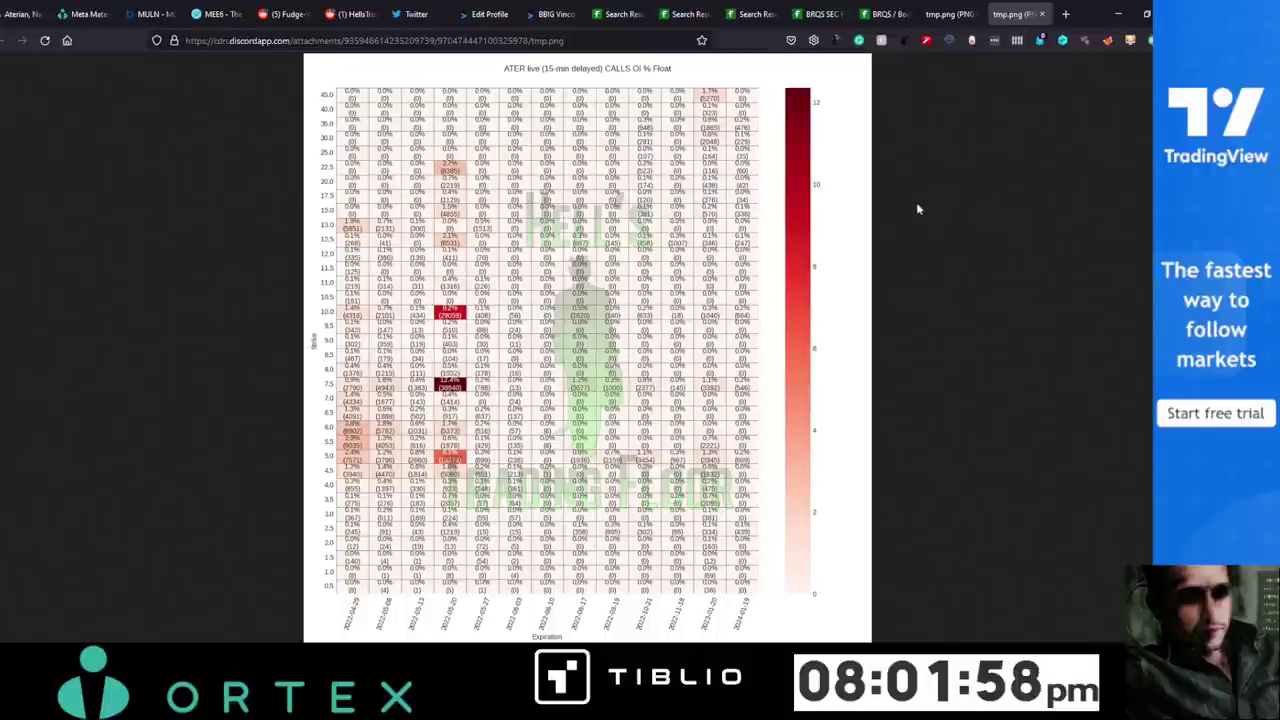
click(950, 26)
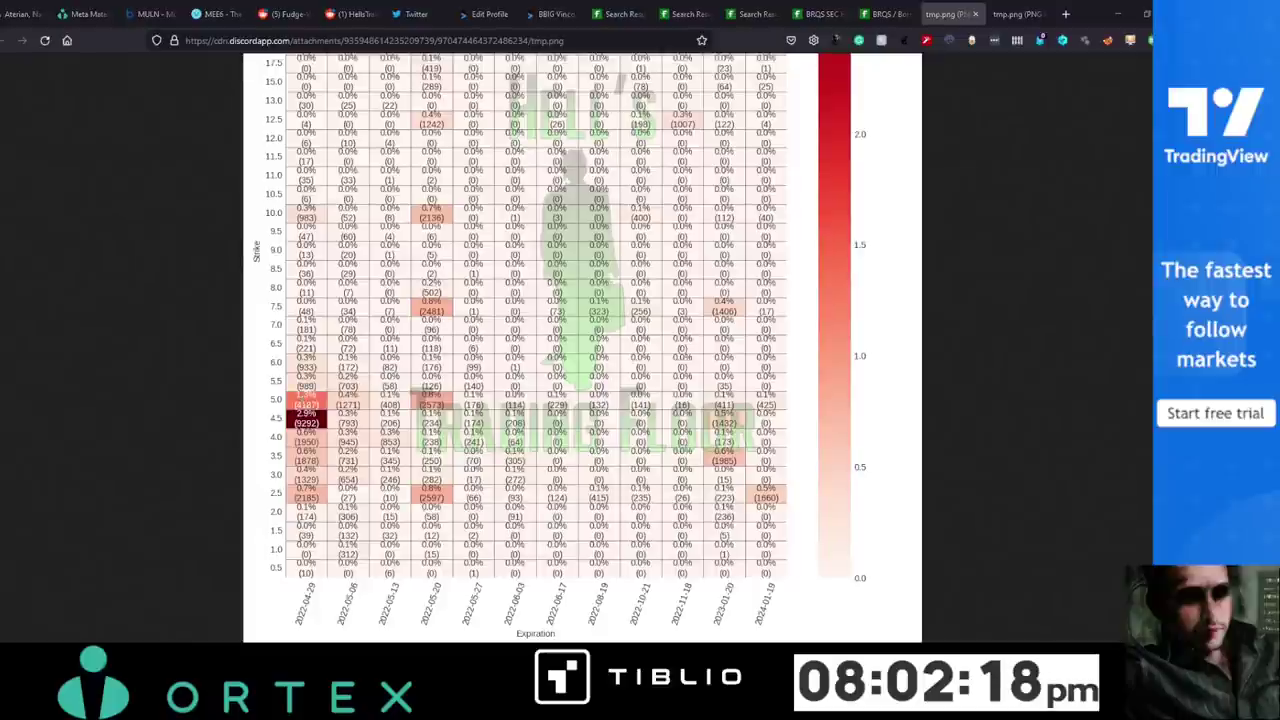
Switch back to TradingView and add a horizontal line at 7.00 on the ATER 2-hour chart.
key(alt+Tab)
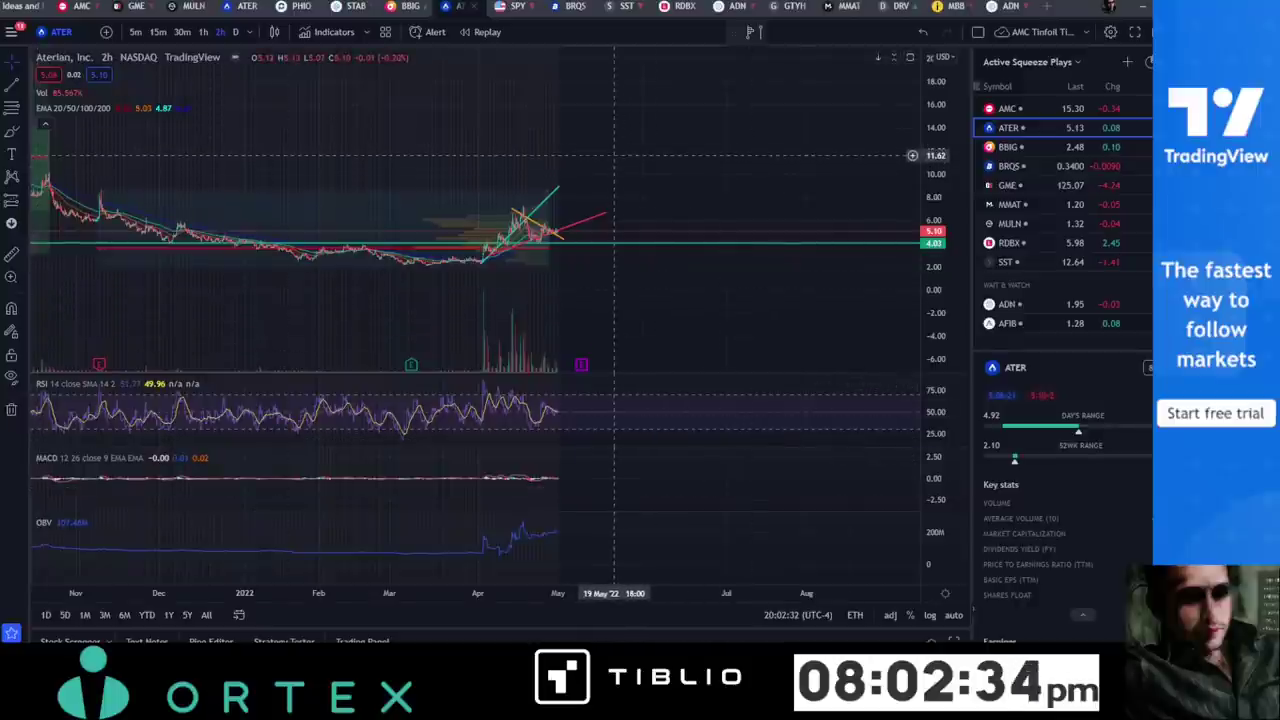
scroll(545, 197, up, 4)
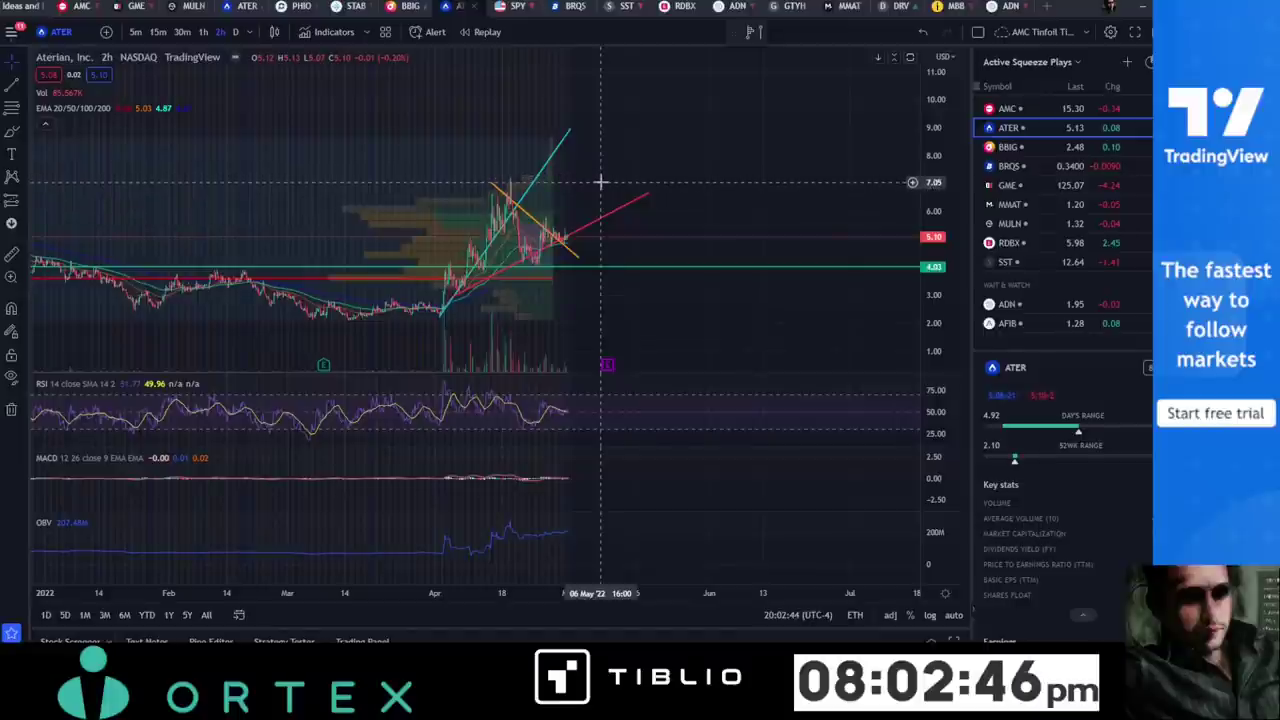
click(24, 89)
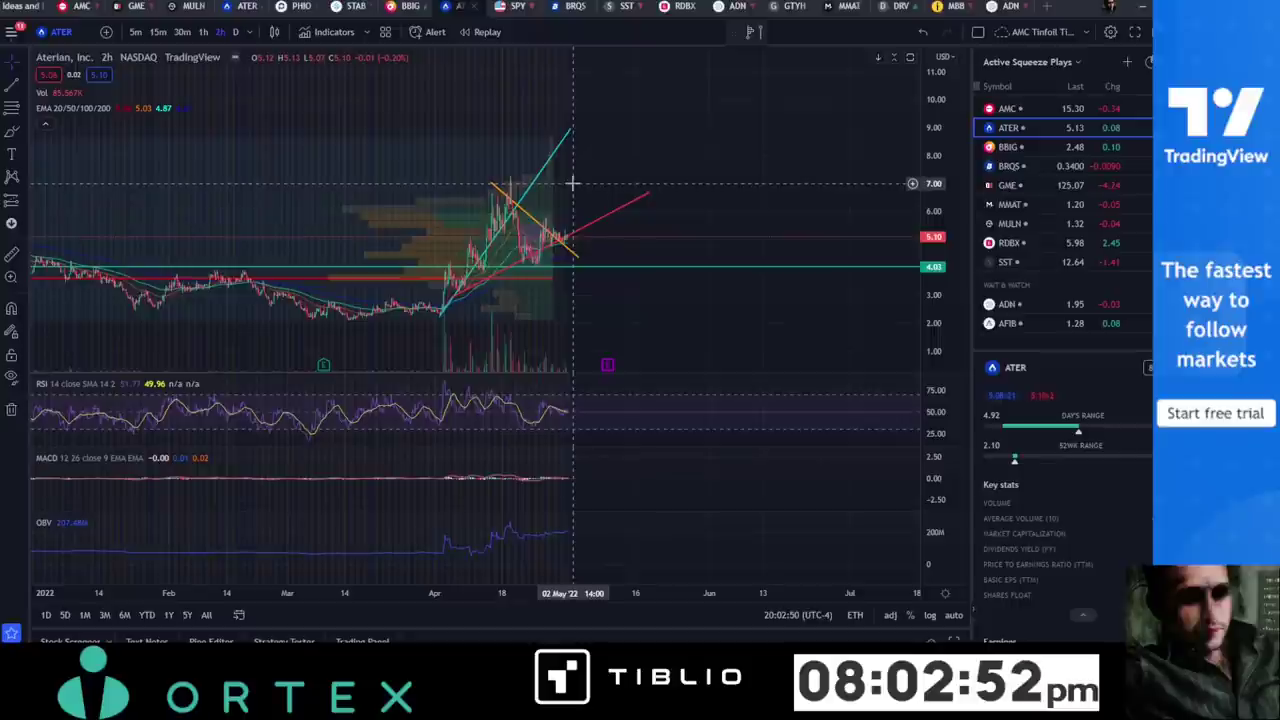
key(alt+h)
right_click(572, 183)
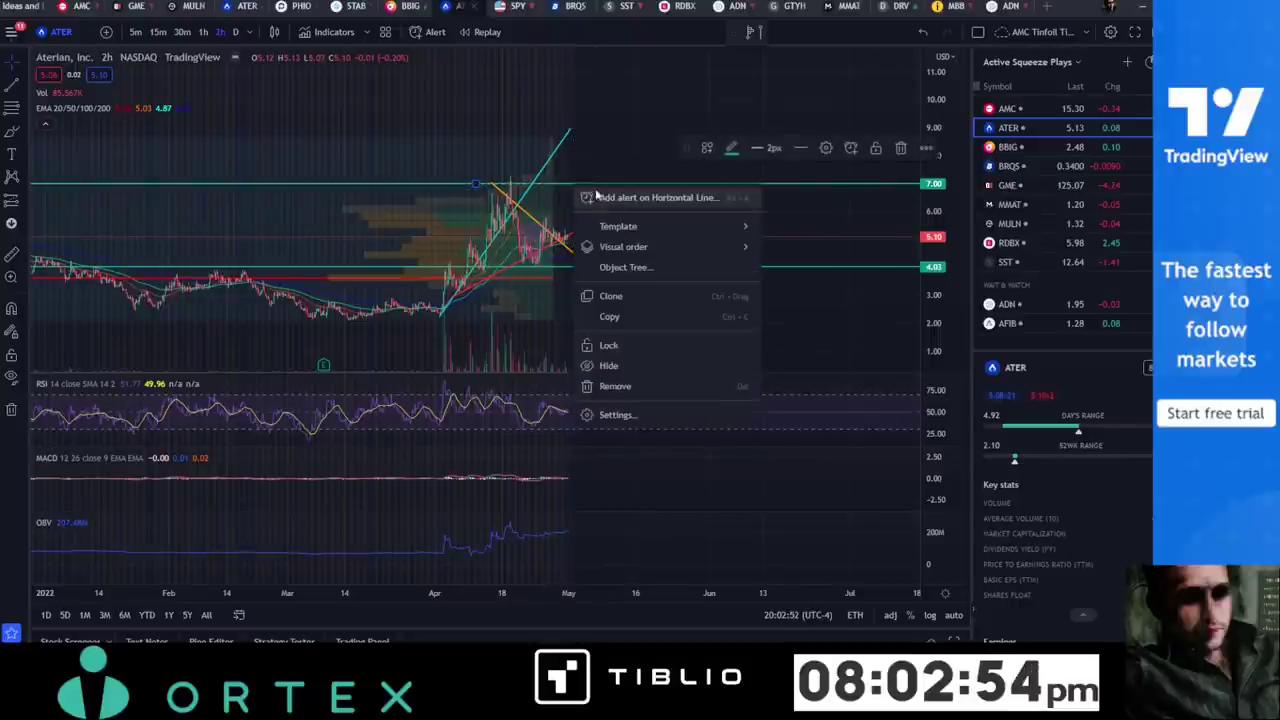
click(605, 191)
click(601, 497)
key(ctrl+a)
text({"content":"@here {{ticker}} {{close}} Breaking trend to the upside. Buy signal before 12:00 EST Market."})
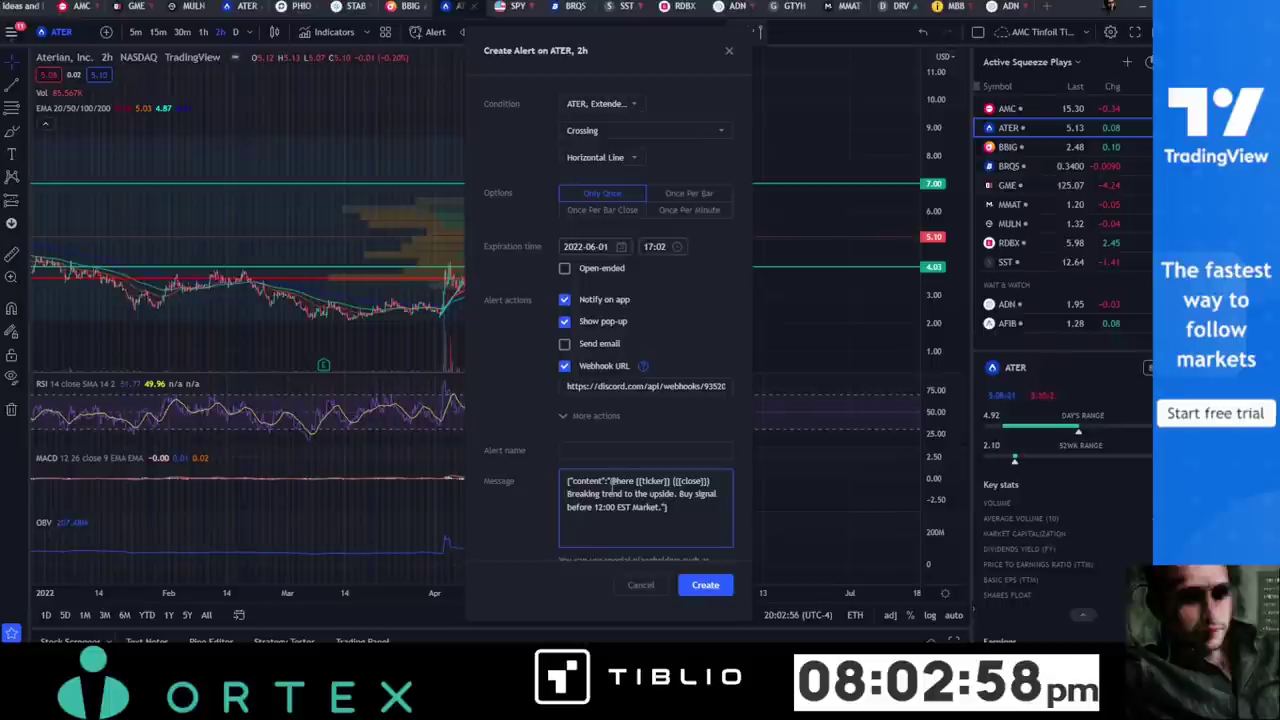
drag(679, 493, 668, 507)
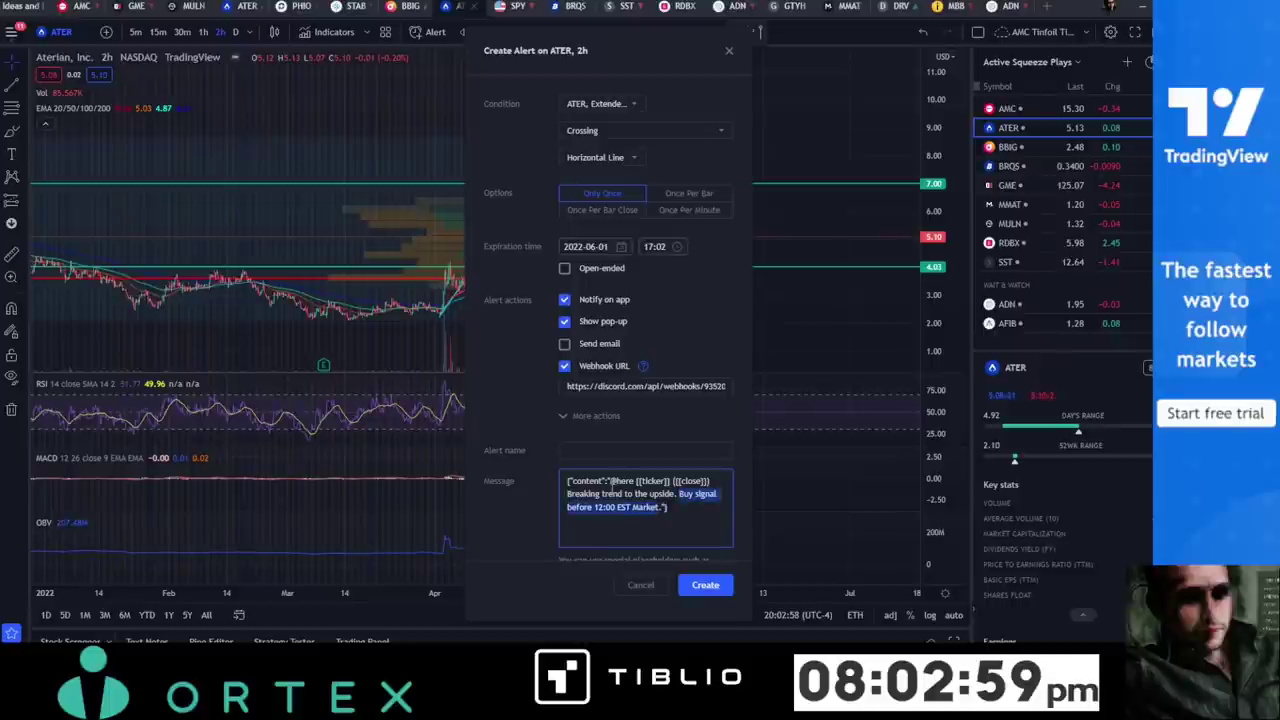
text(Squeeze moving.)
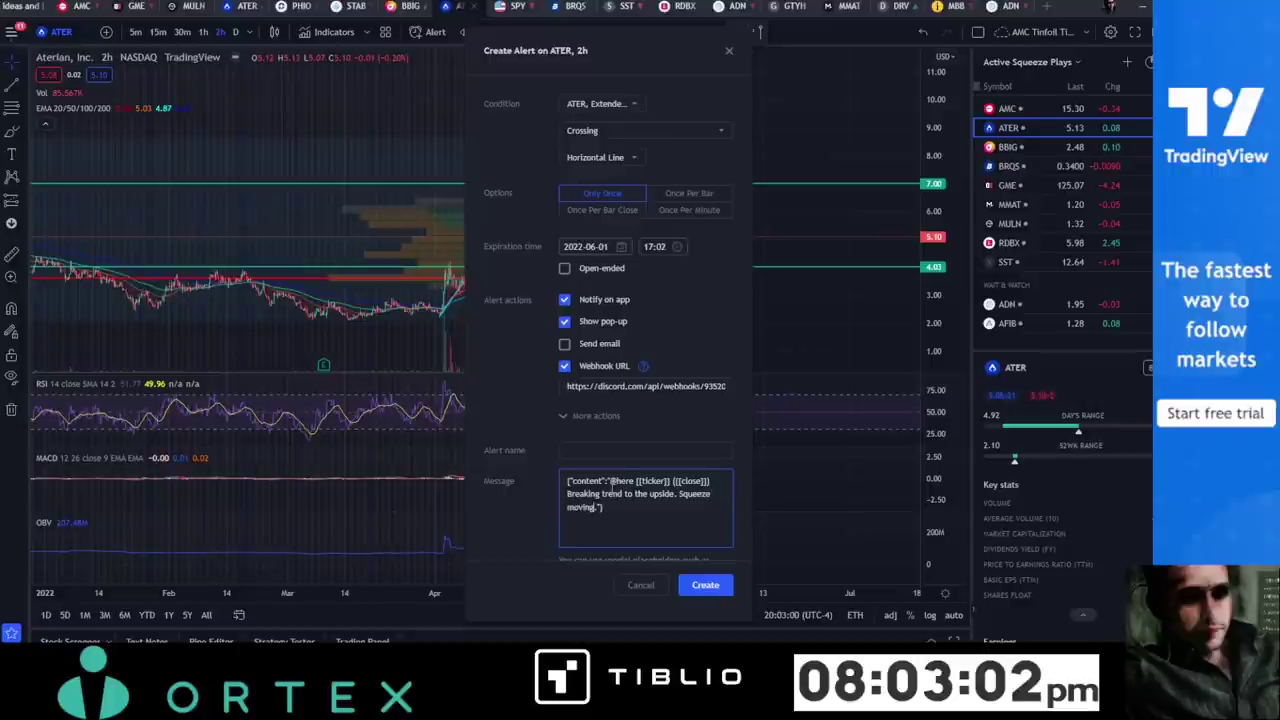
click(705, 585)
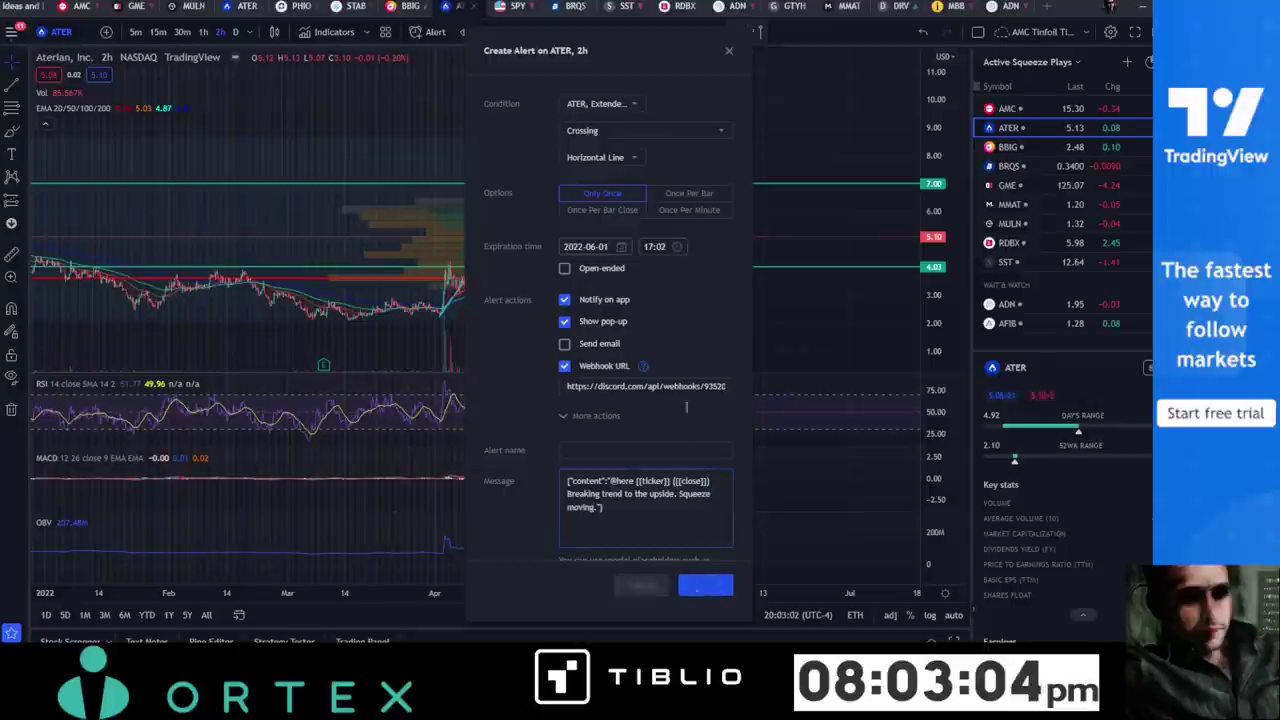
Add a horizontal line at 2.75 on the BBIG 30-minute chart, just above the latest price.
click(406, 7)
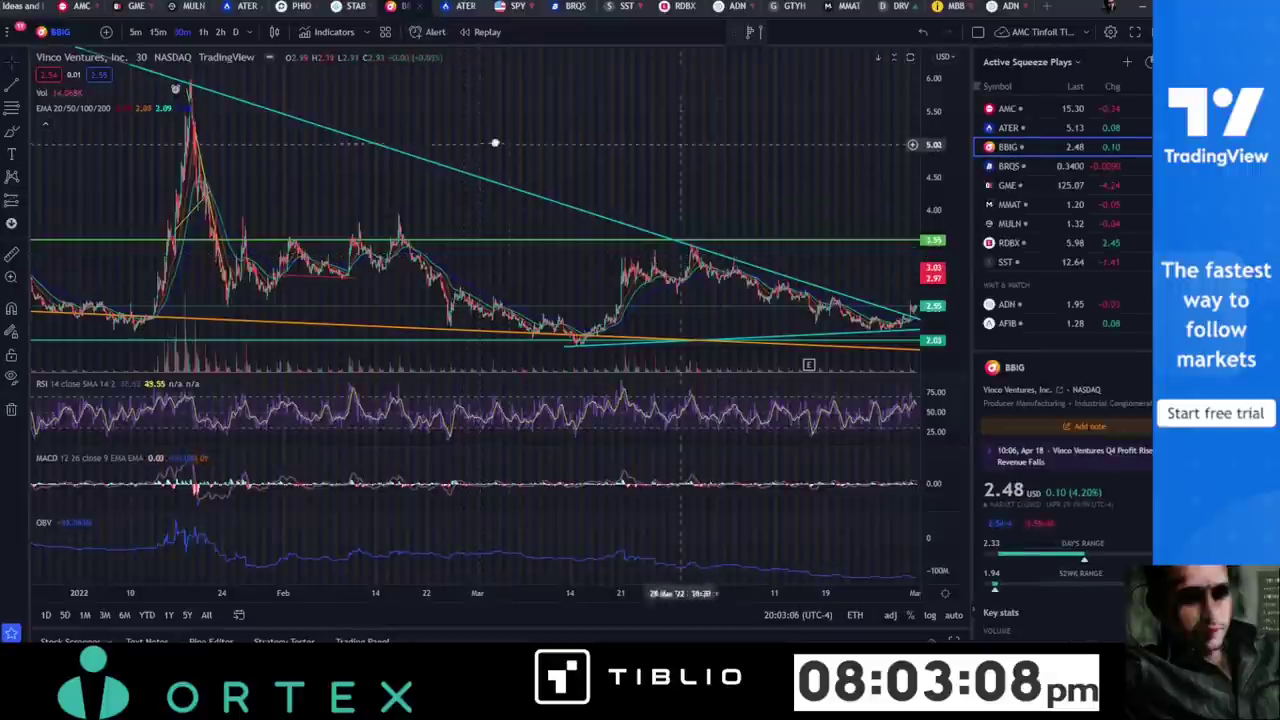
scroll(509, 134, right, 5)
scroll(370, 122, right, 5)
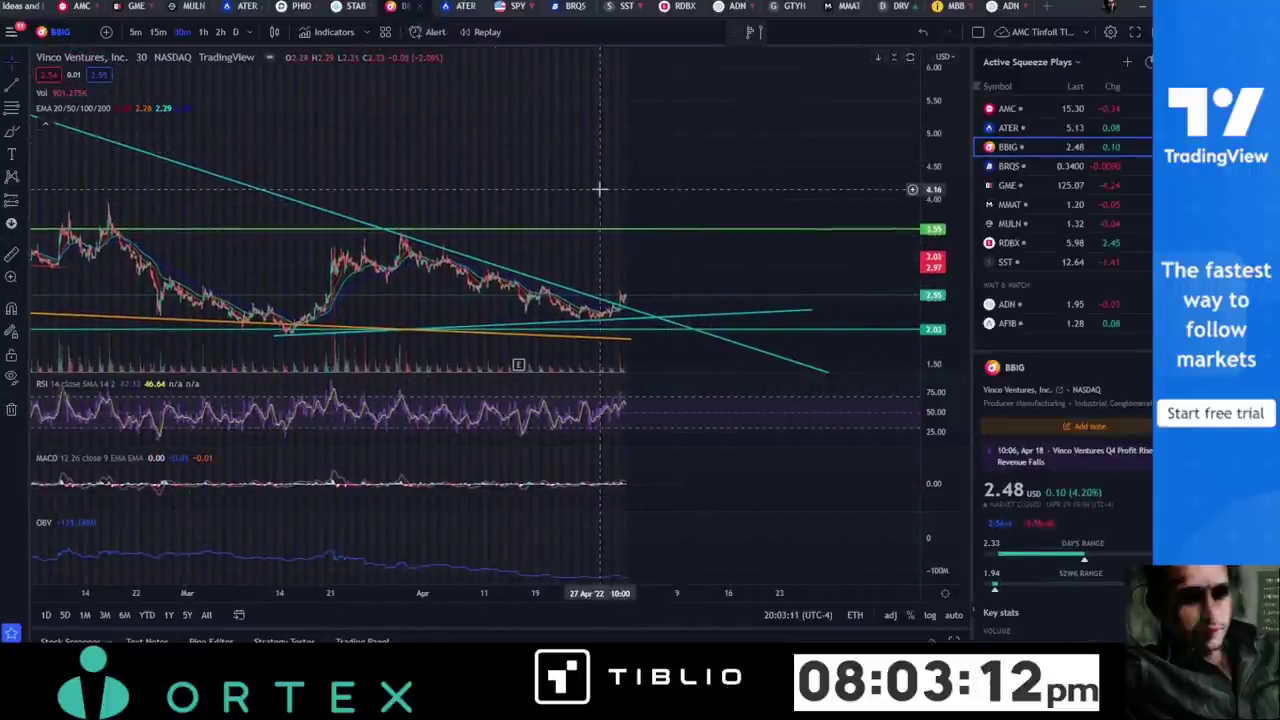
scroll(620, 190, left, 2)
scroll(698, 186, left, 1)
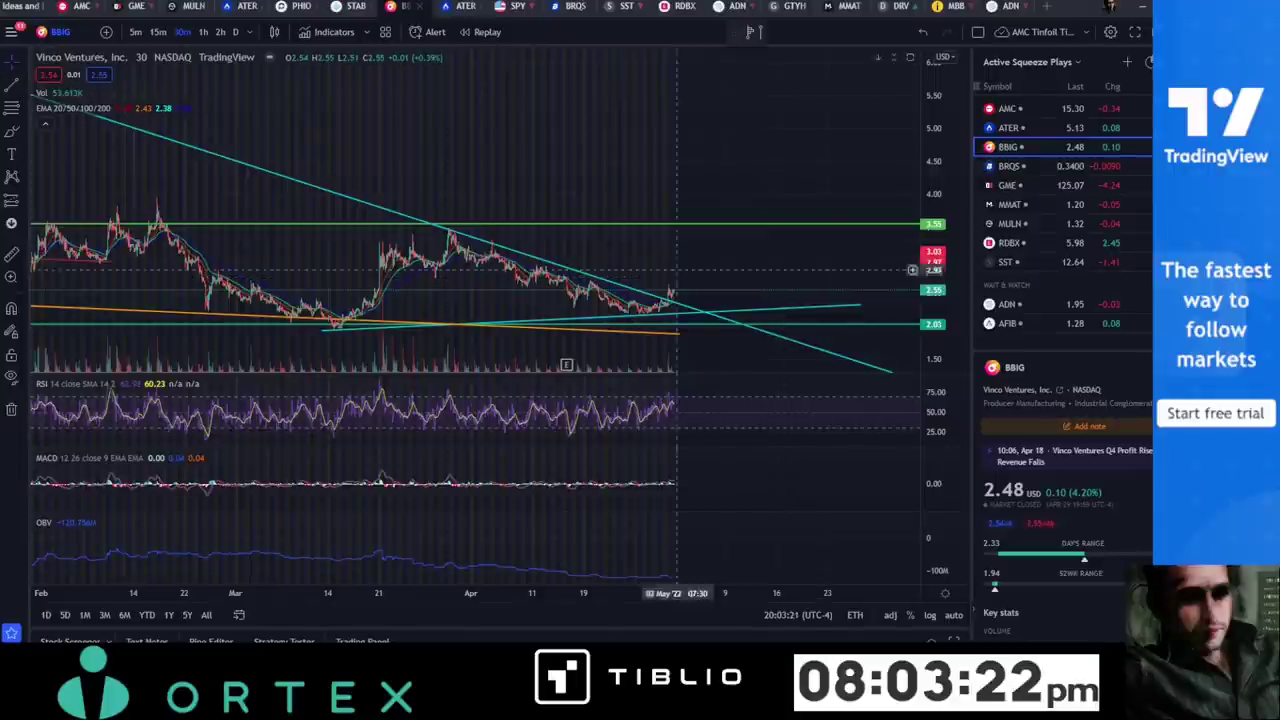
click(780, 286)
Open a new crossing alert on BBIG's 2.75 horizontal line.
right_click(786, 286)
key(Escape)
key(alt+a)
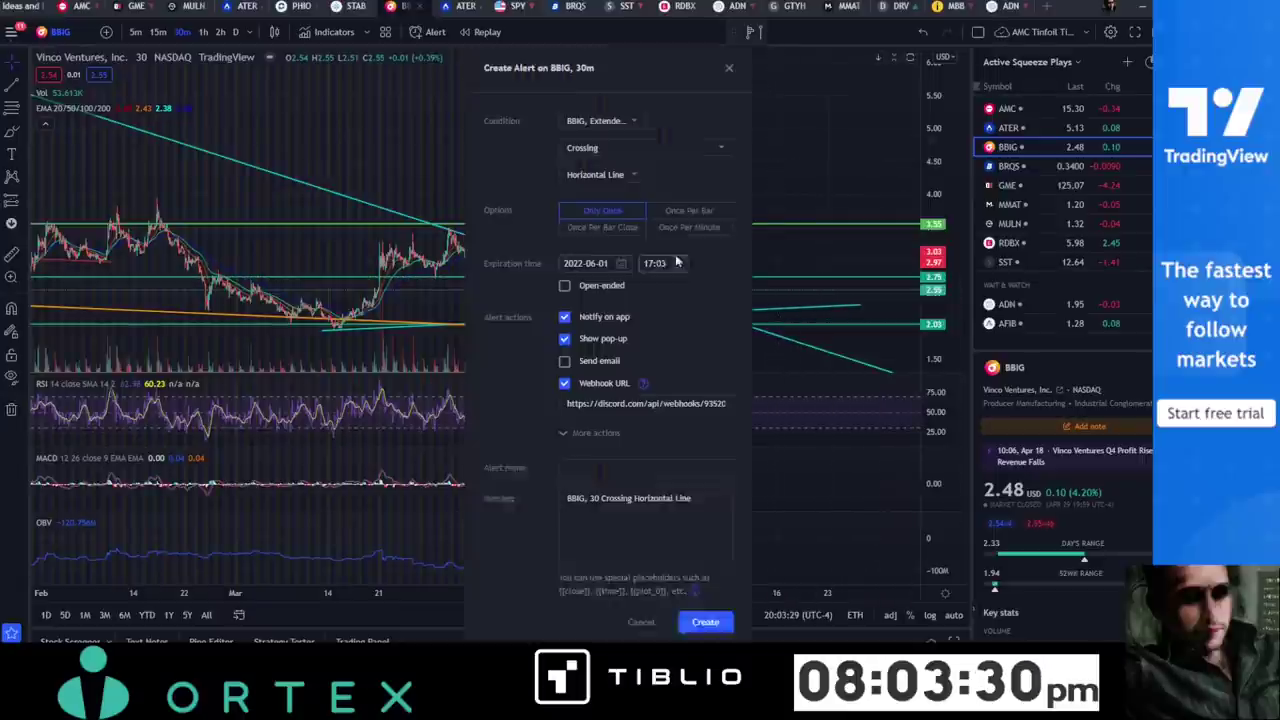